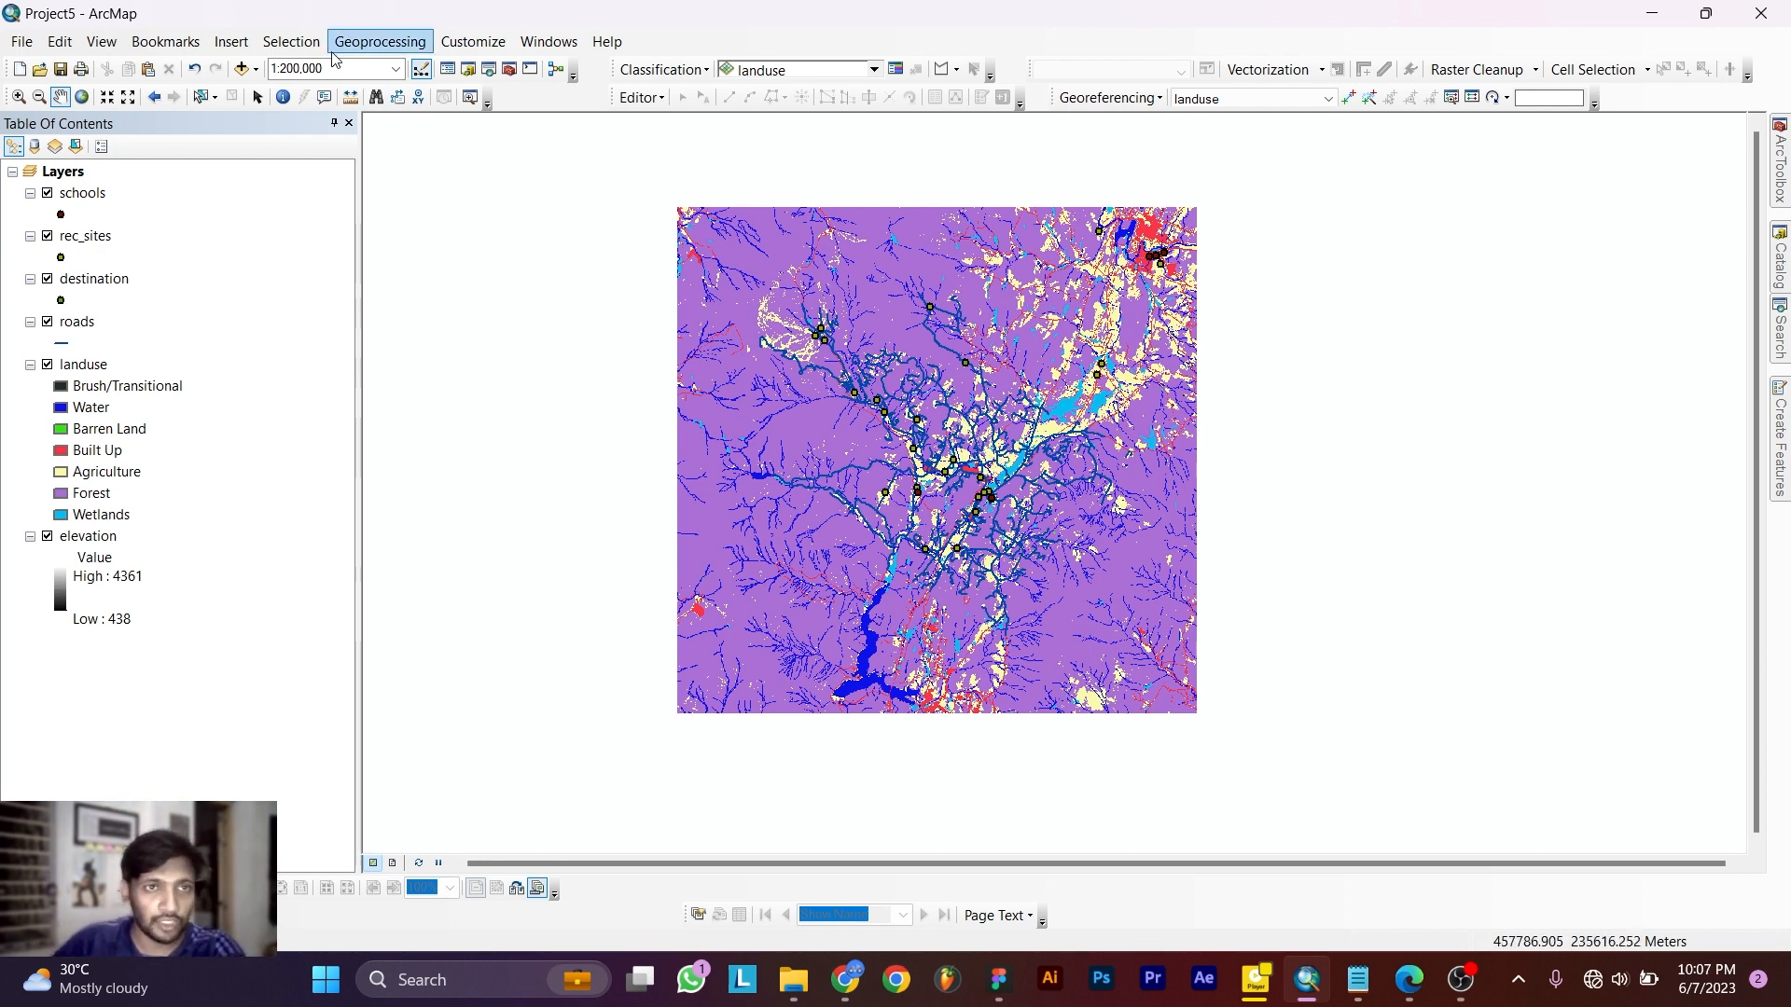
# In the geoprocessing environment settings, set the processing extent to Same as layer landuse and the snap raster to landuse.
pyautogui.click(370, 47)
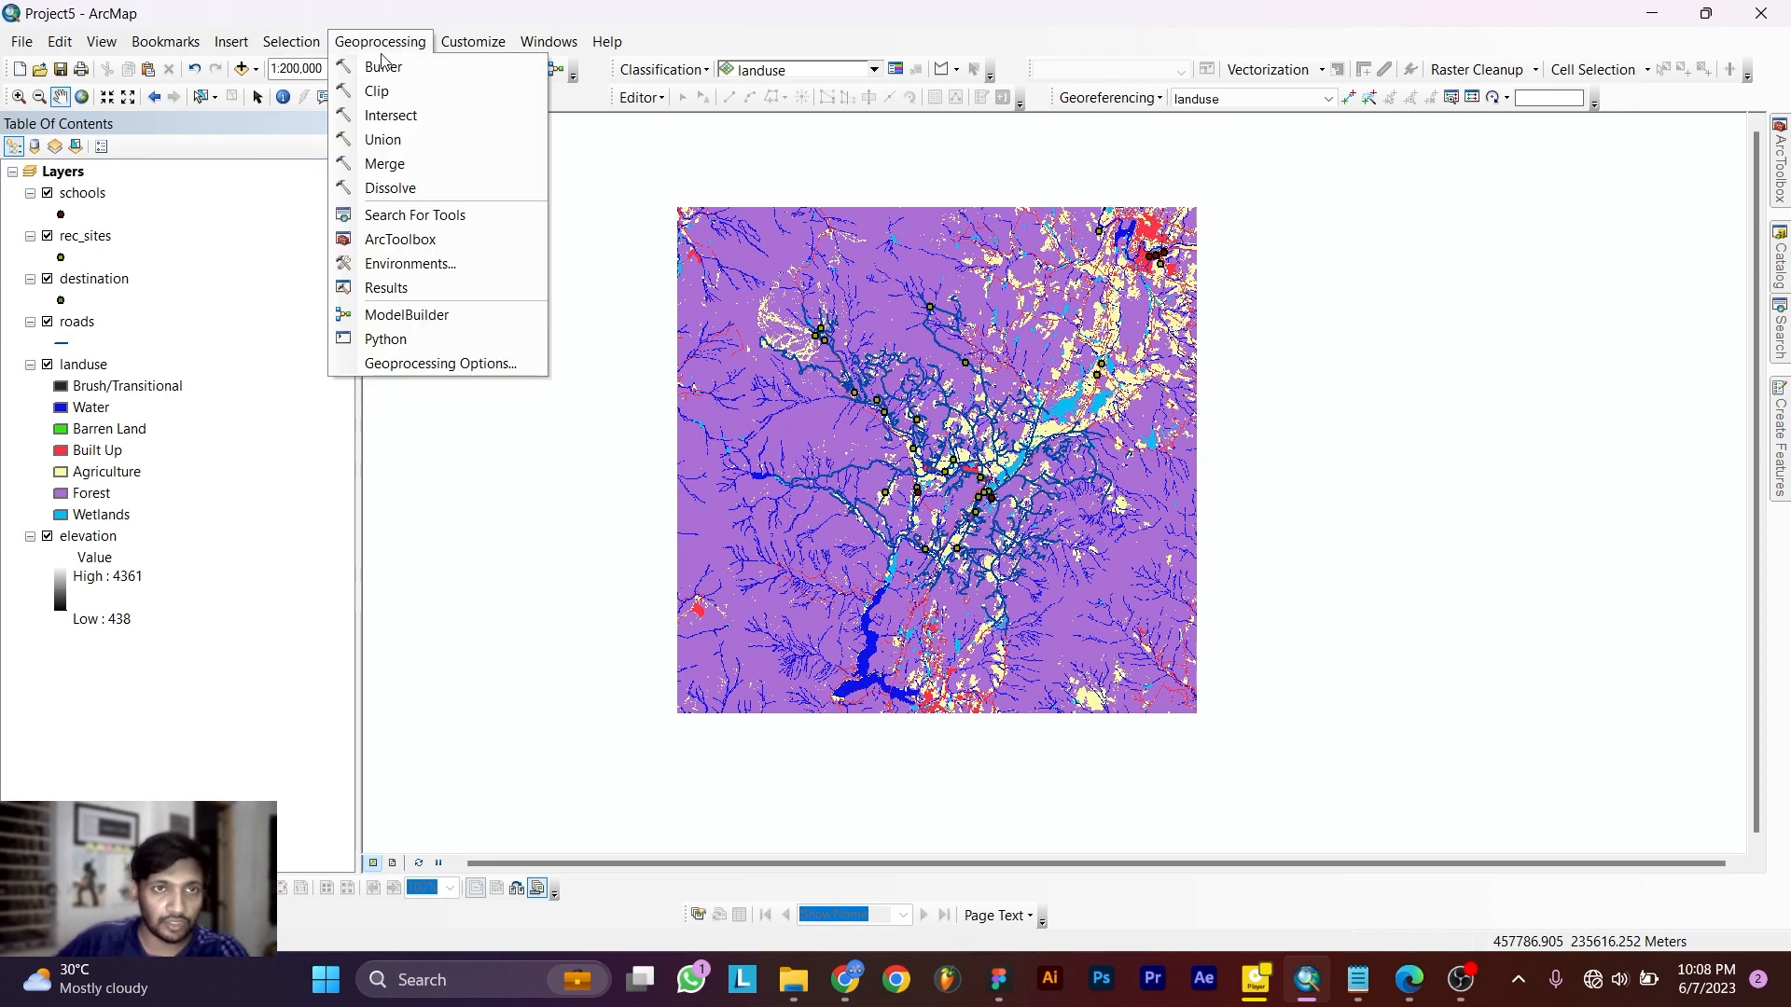
pyautogui.click(408, 266)
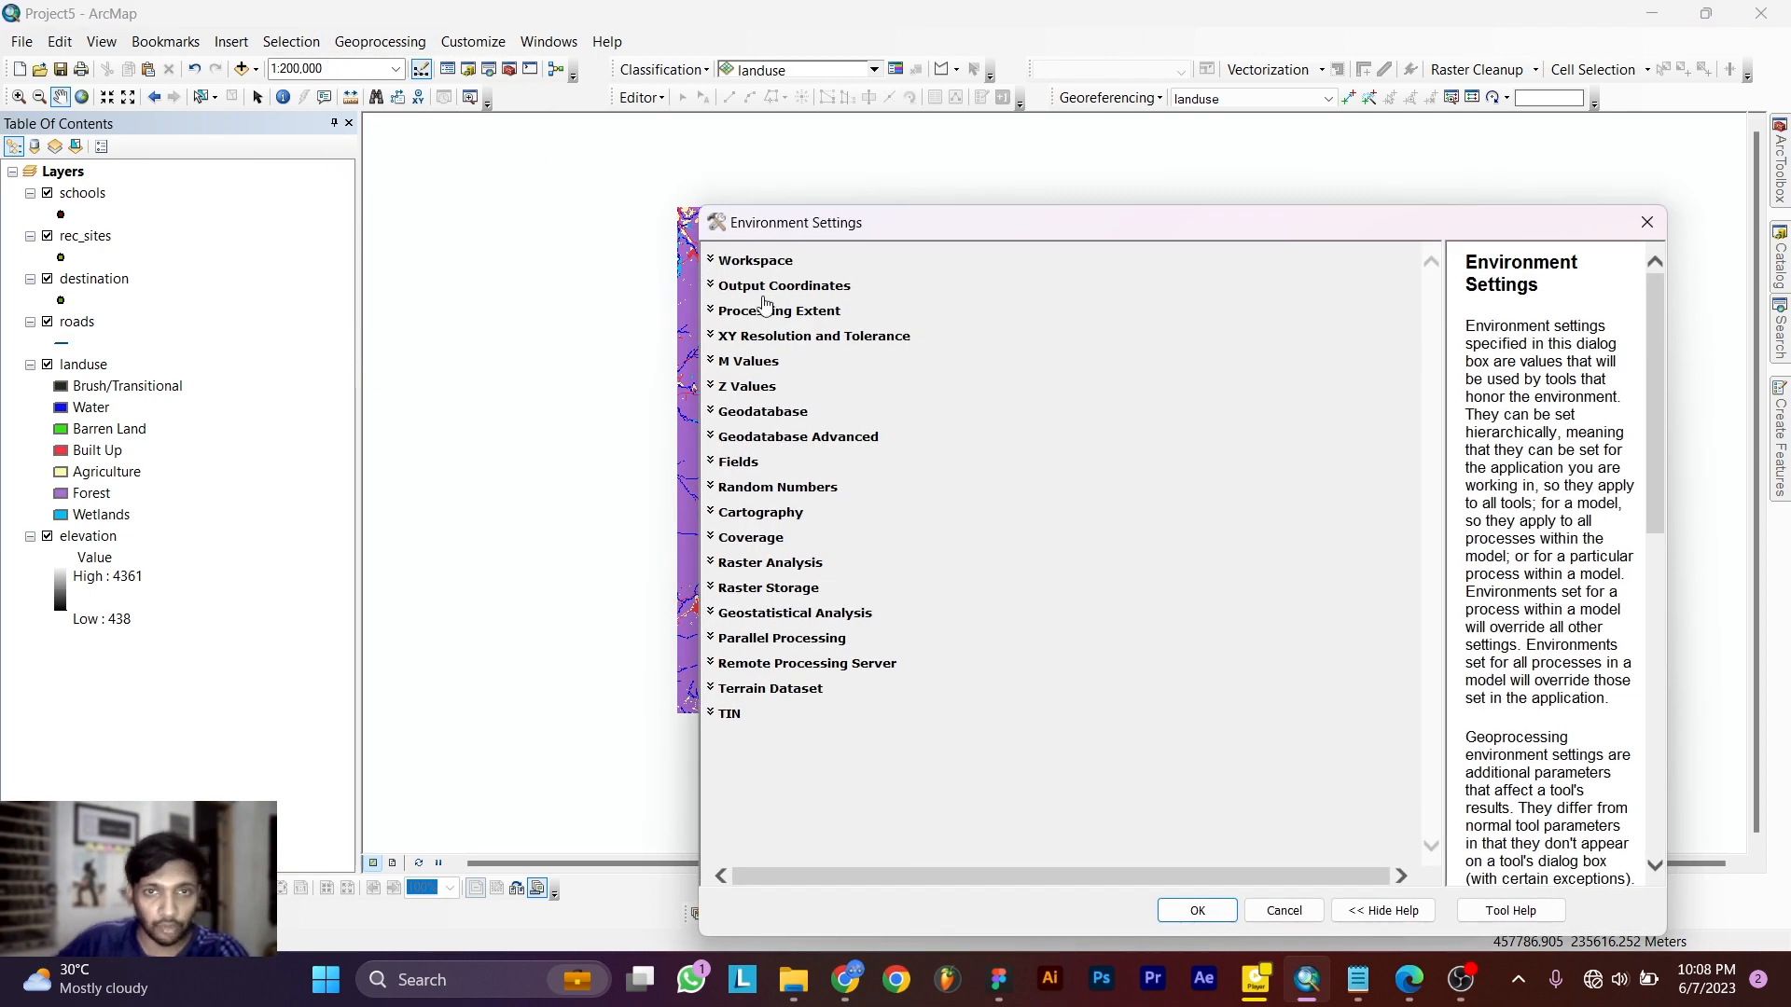
pyautogui.click(716, 312)
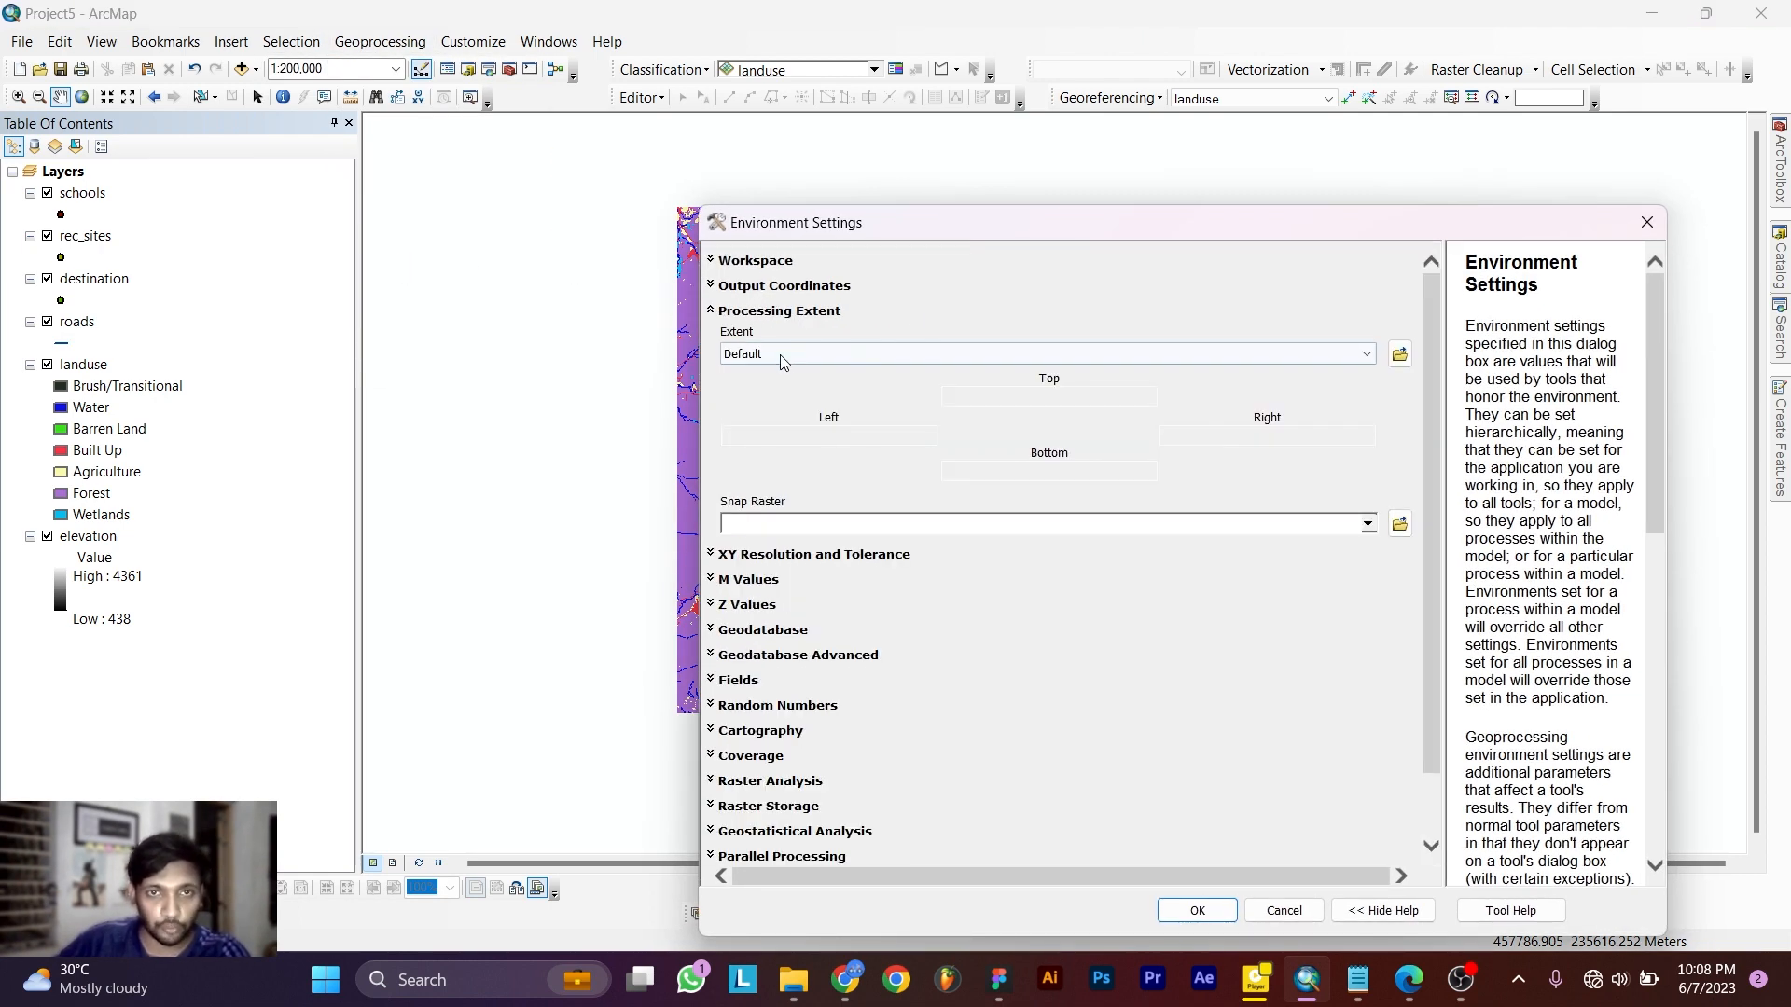
pyautogui.click(737, 354)
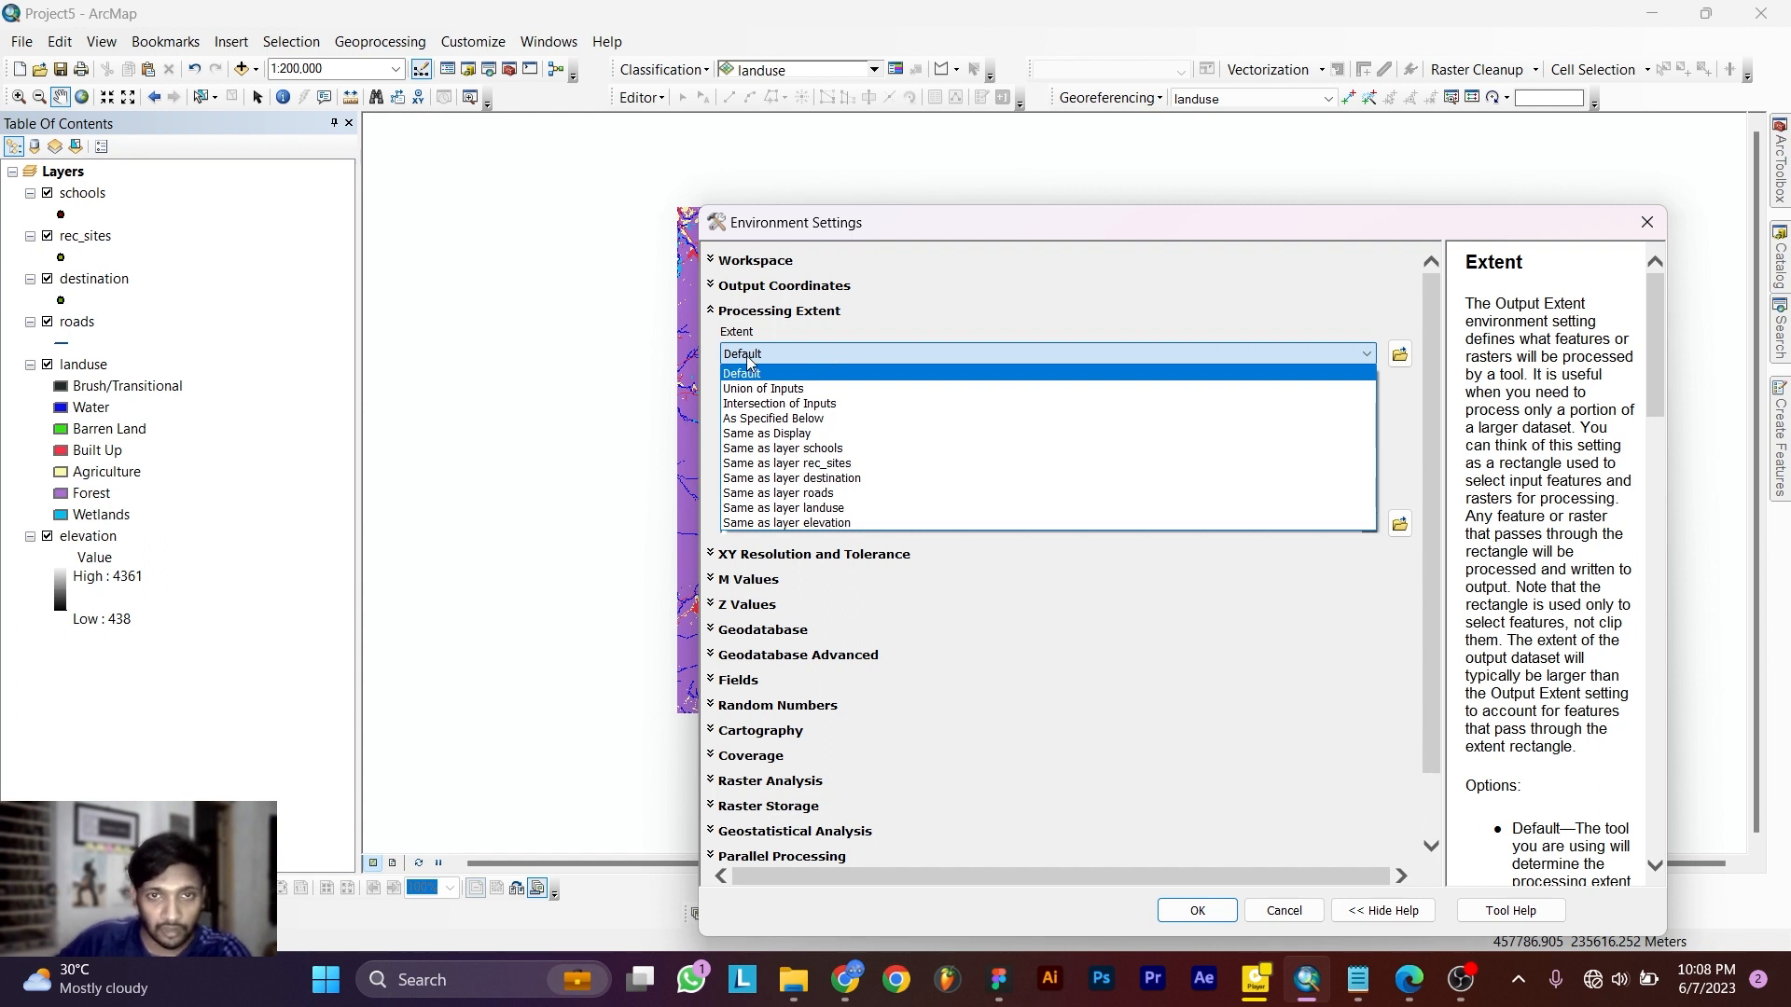
pyautogui.click(811, 508)
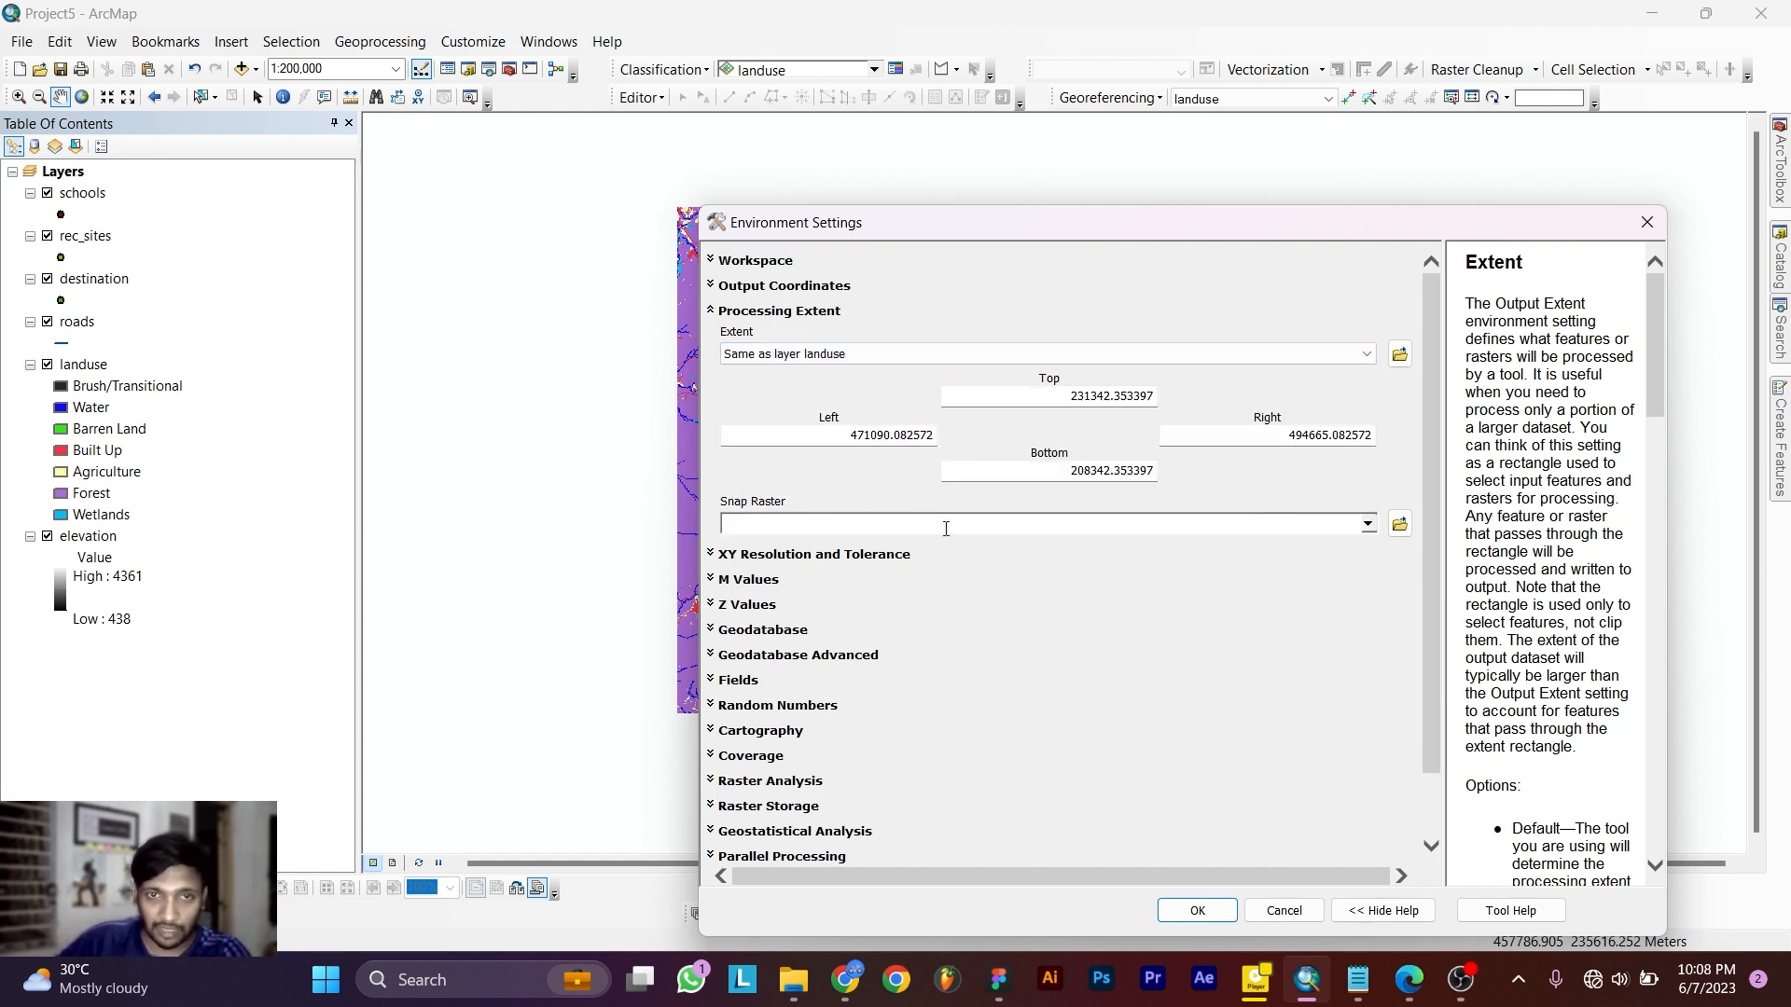
pyautogui.click(1367, 523)
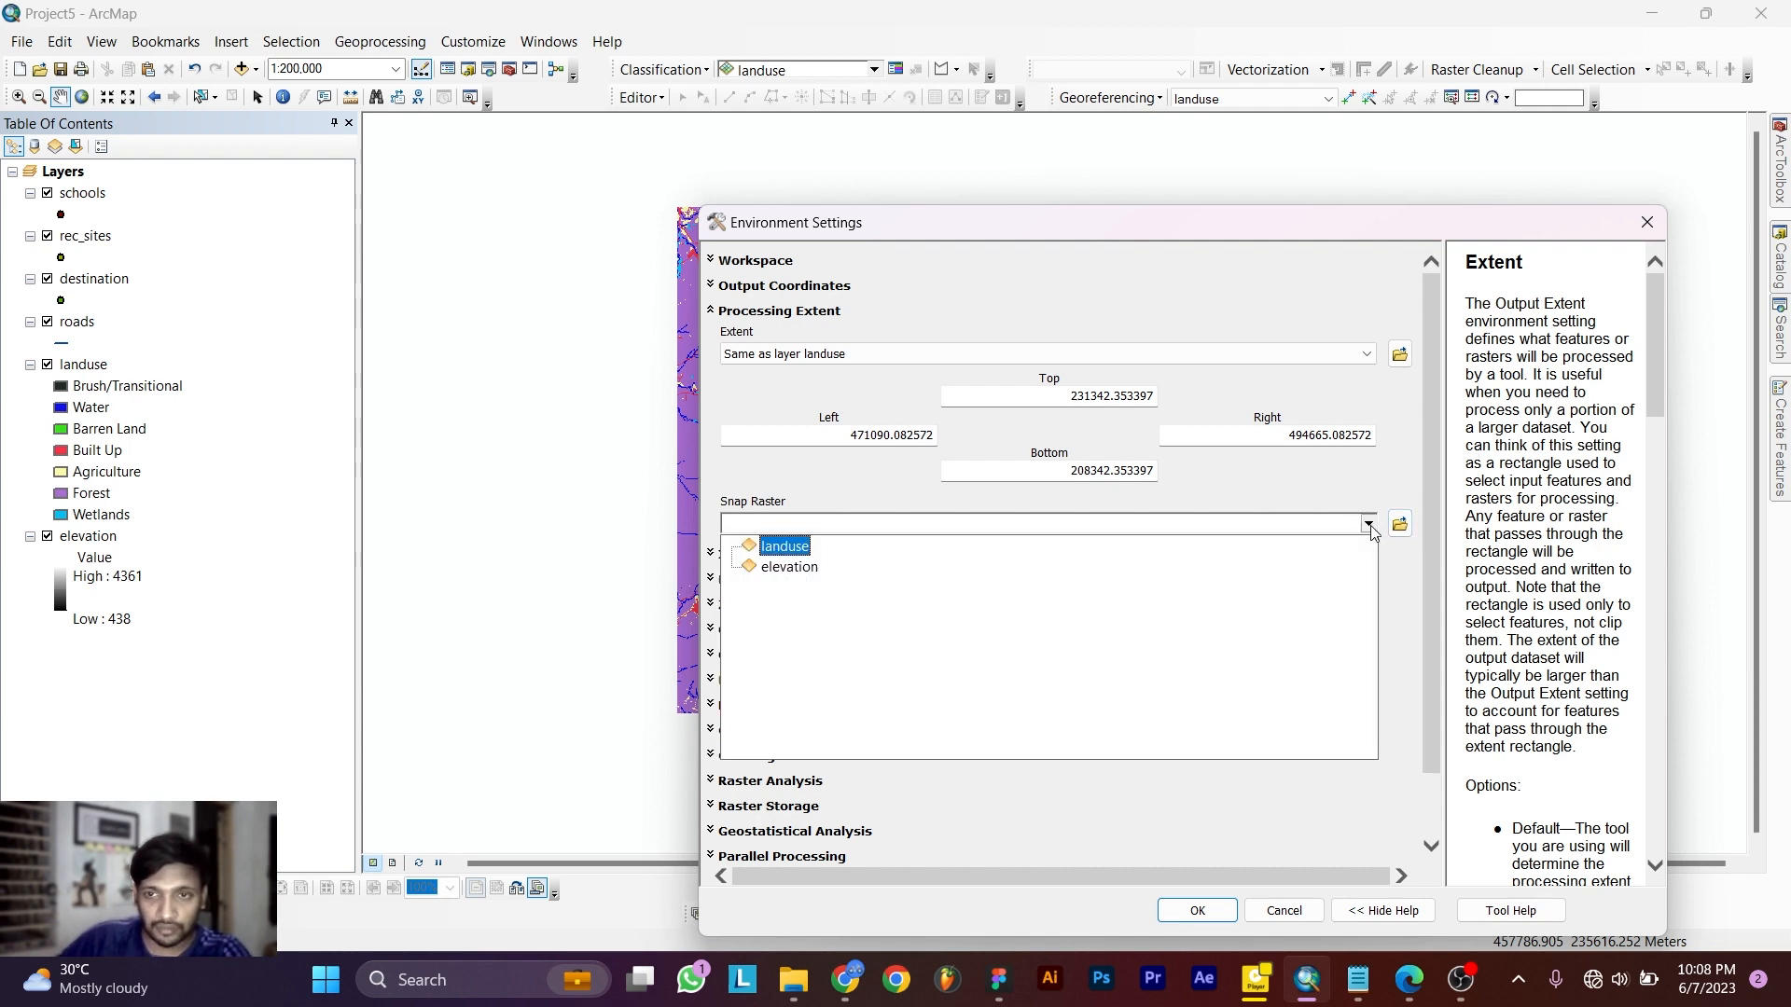
pyautogui.click(785, 547)
# Set the raster analysis cell size to Same as layer landuse and the mask to landuse, and apply the environment settings.
pyautogui.scroll(-2, 872, 612)
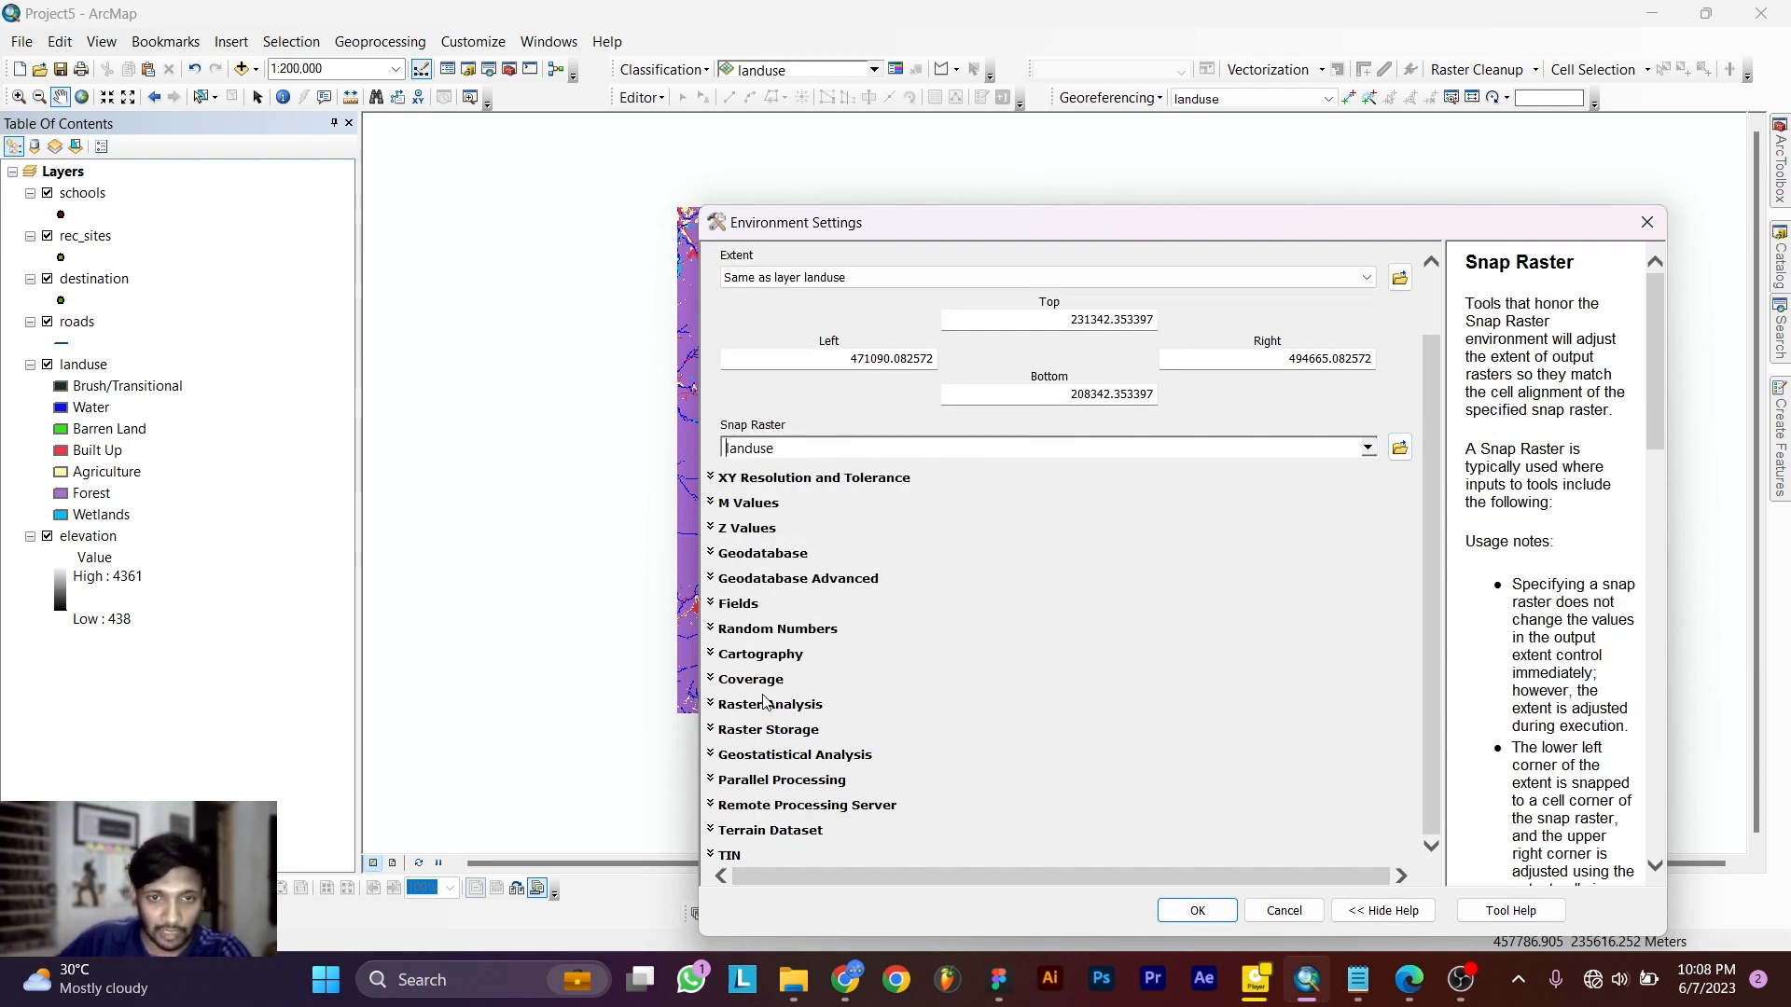
pyautogui.click(821, 705)
pyautogui.scroll(-2, 839, 681)
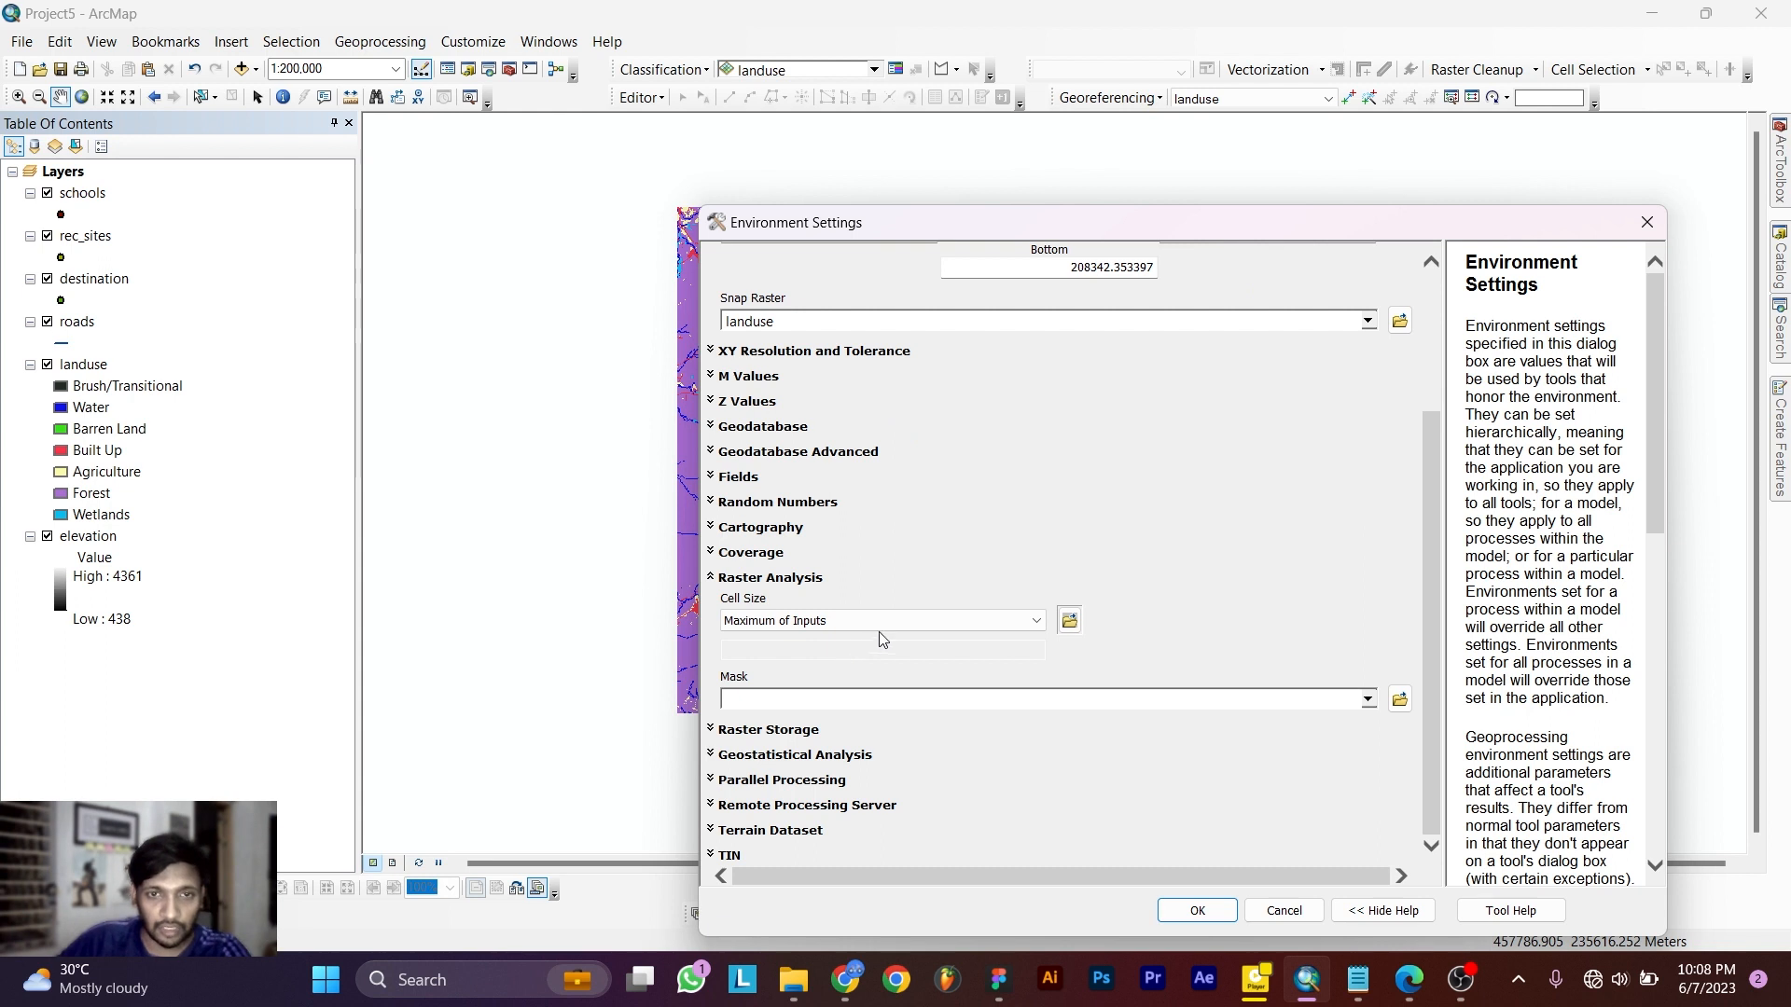
pyautogui.click(961, 621)
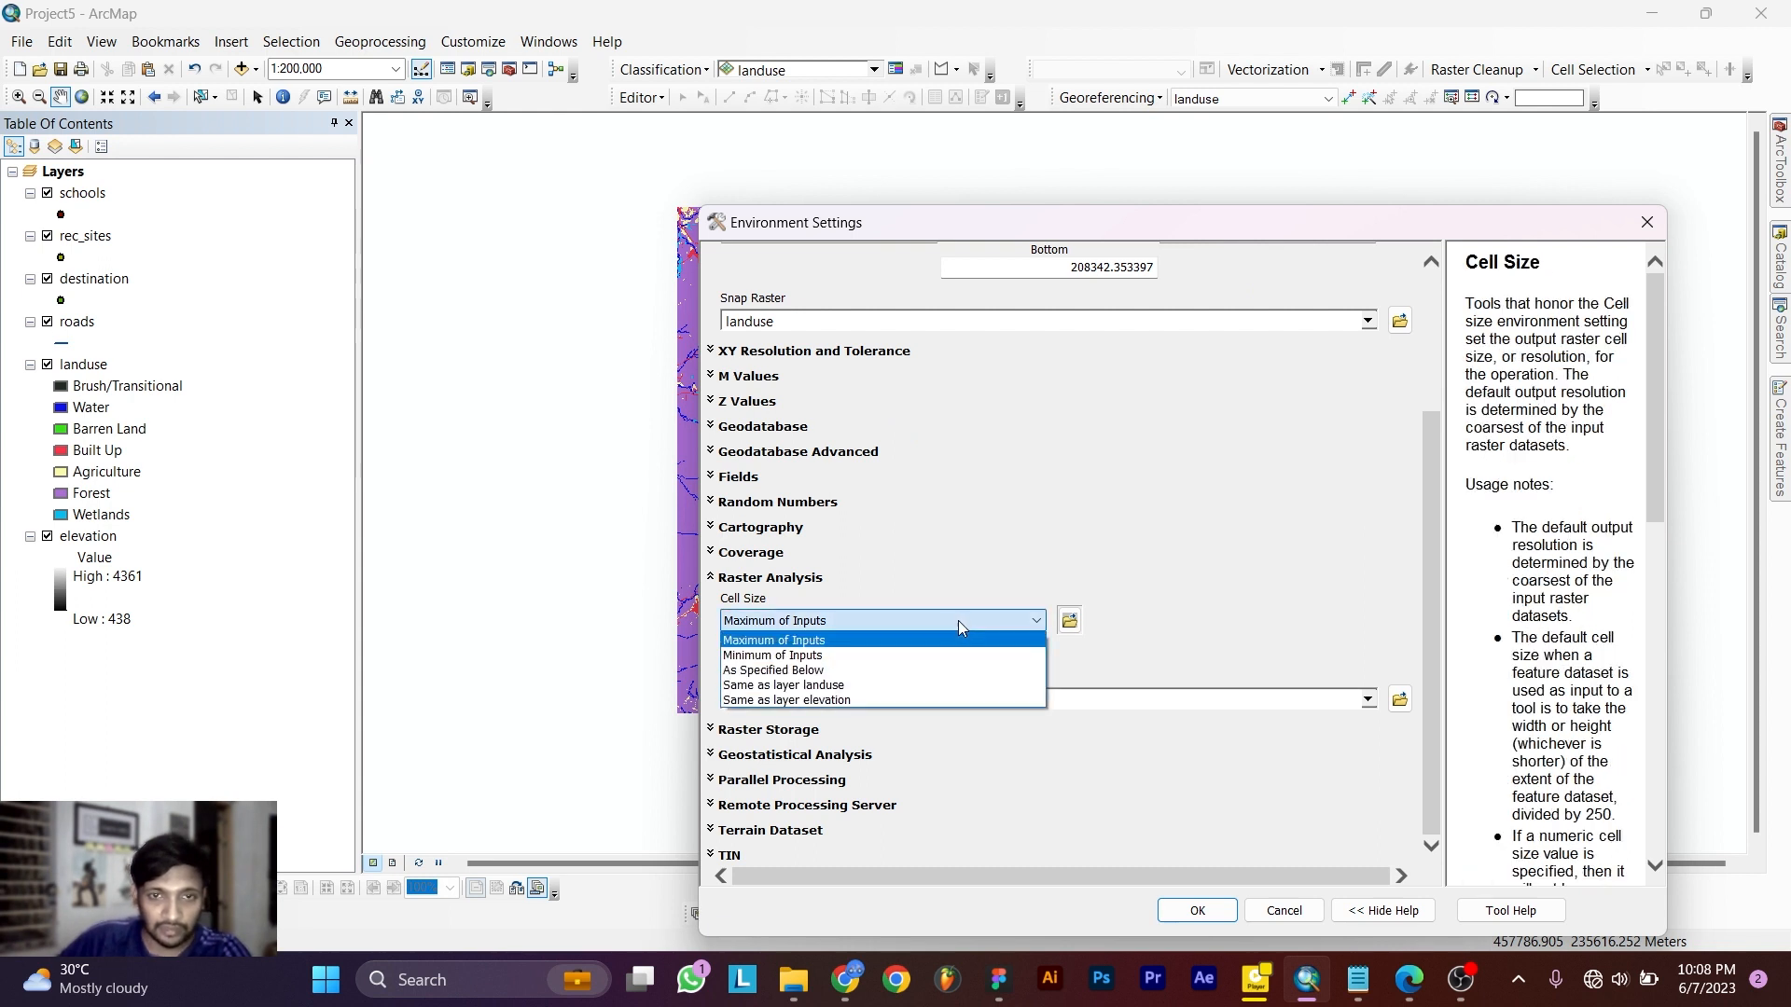
pyautogui.click(786, 686)
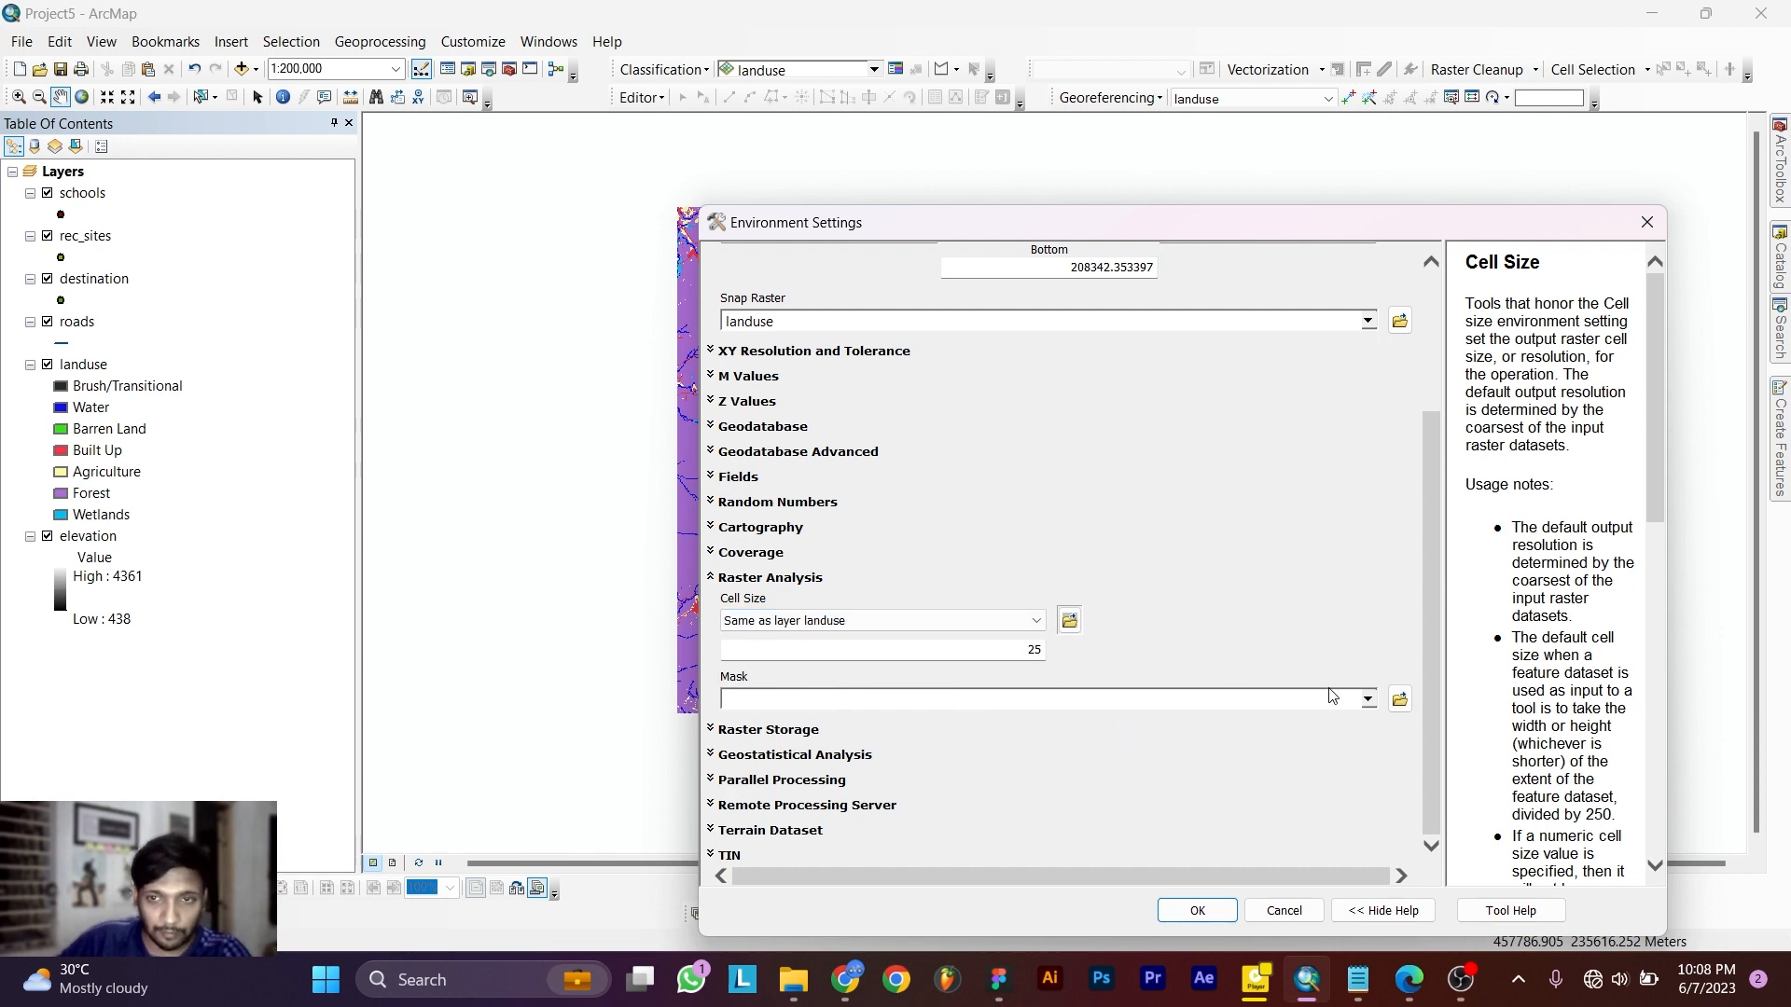
pyautogui.click(1356, 709)
pyautogui.click(1231, 684)
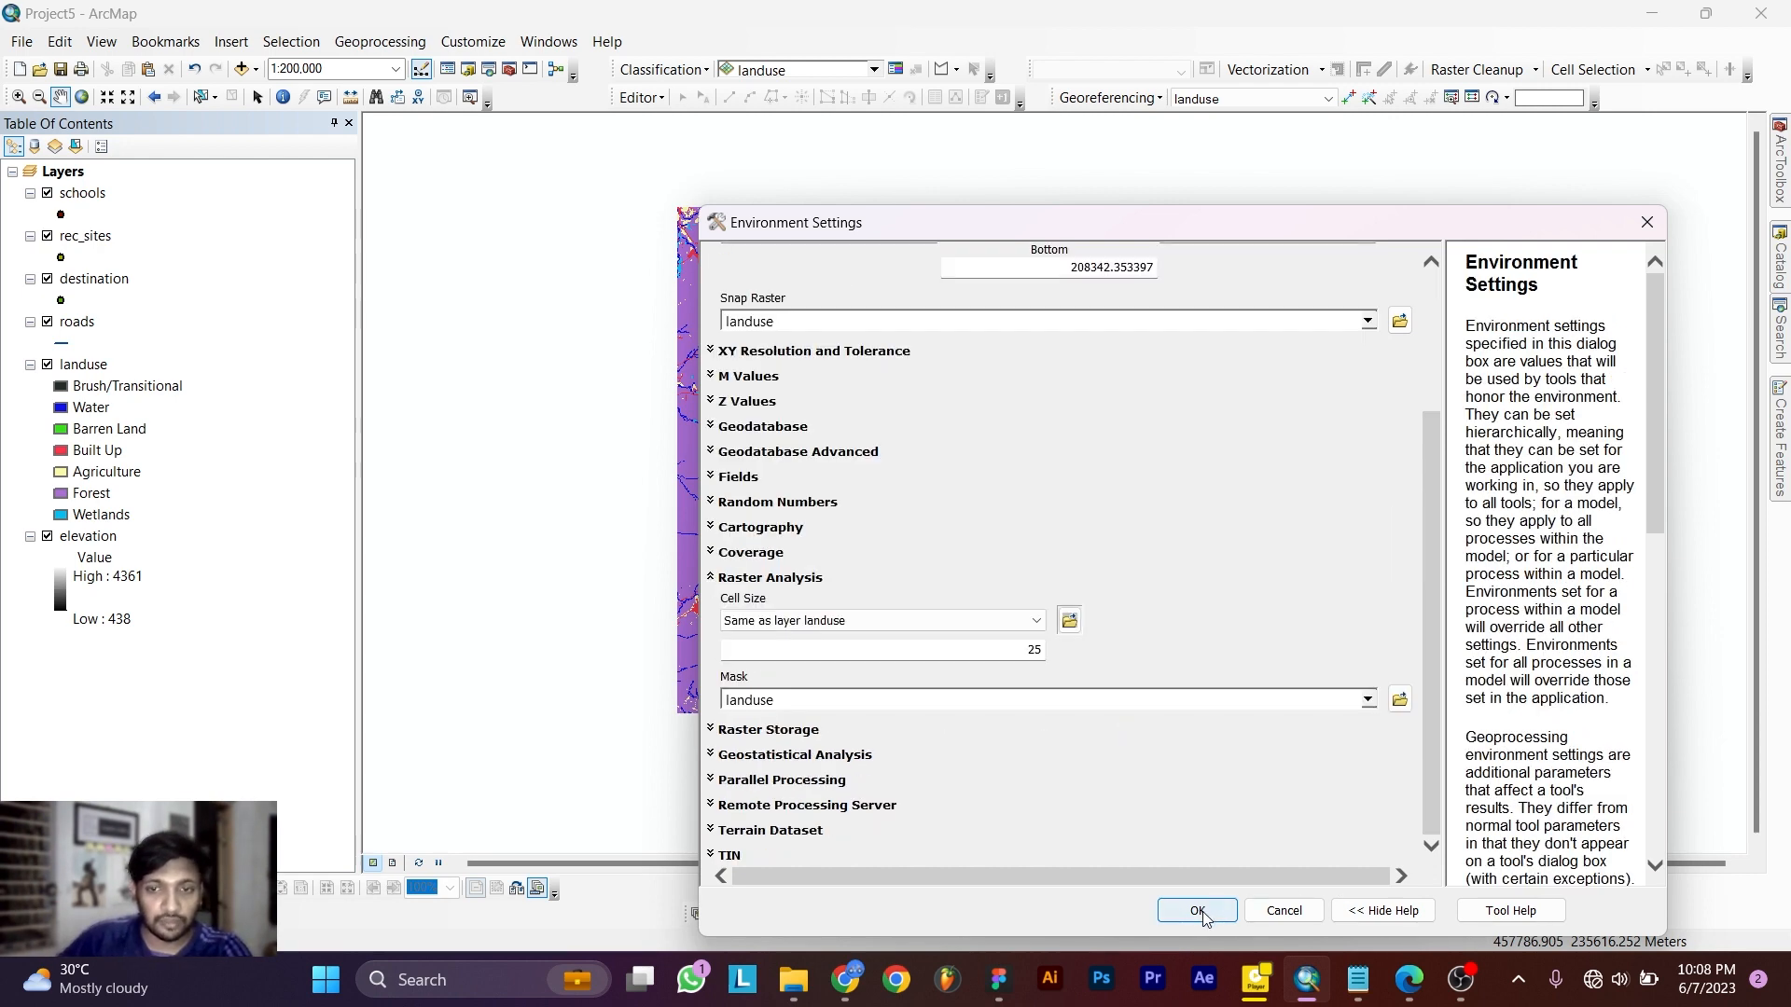
pyautogui.click(1201, 914)
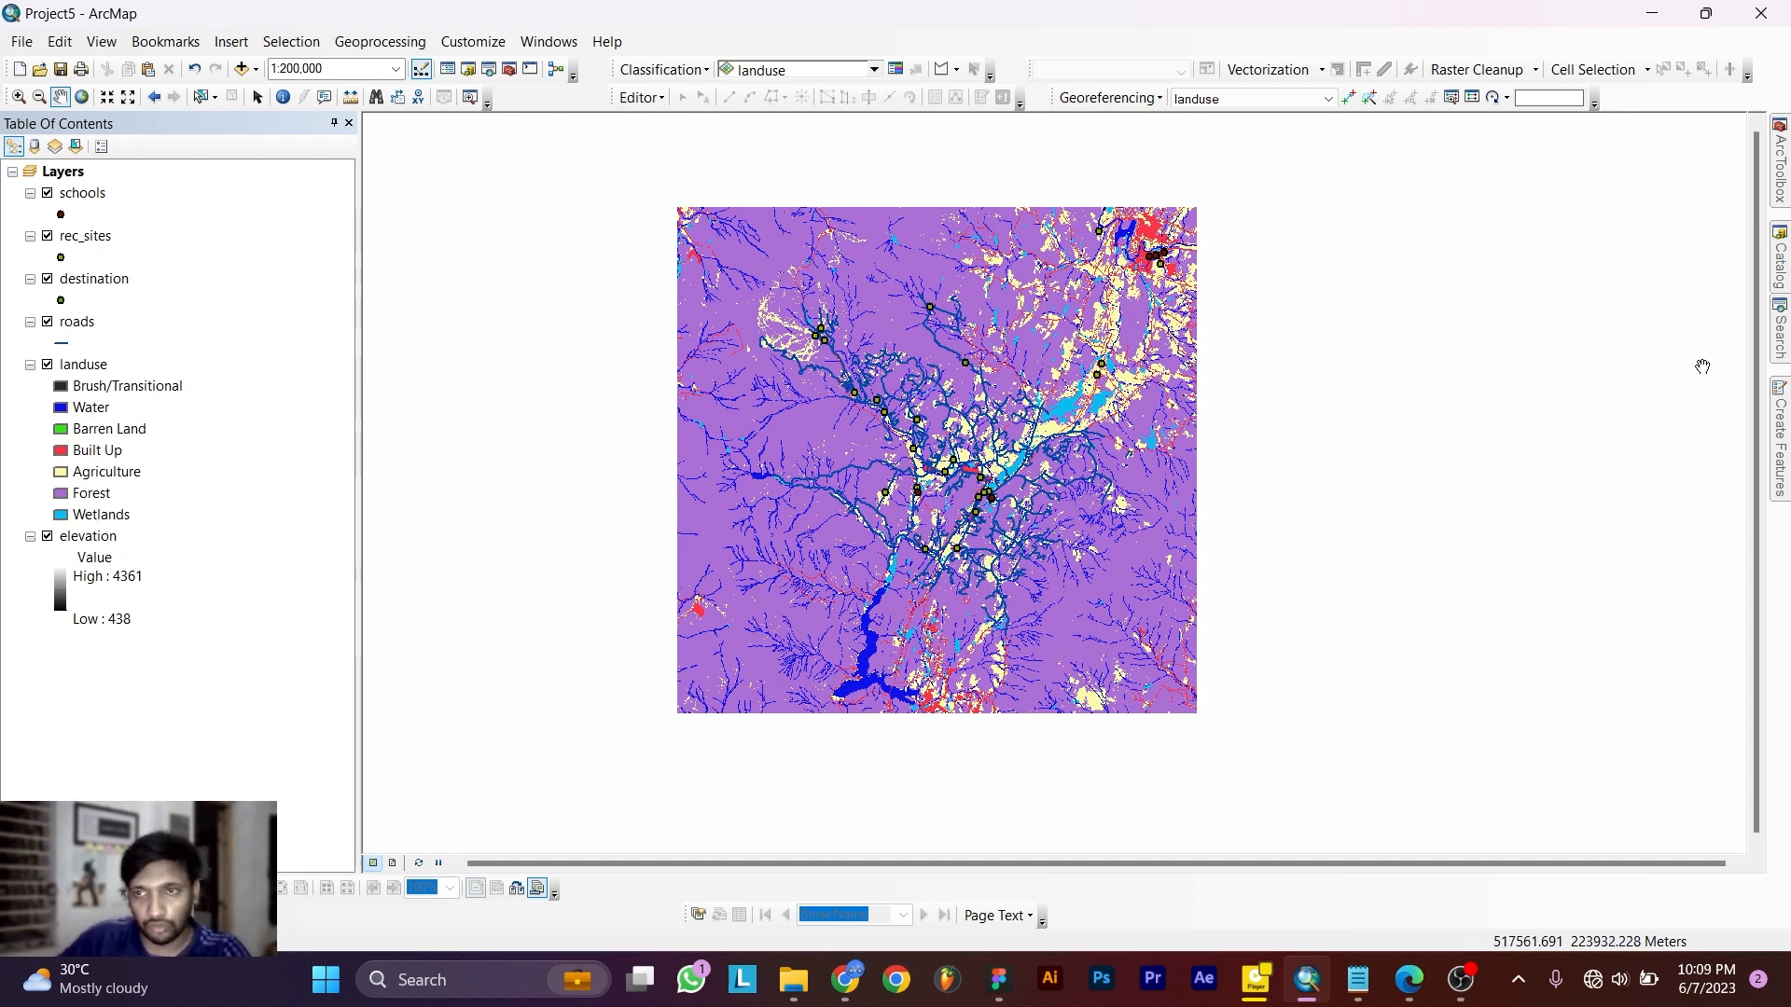
# Open the Slope (3D Analyst) tool and use the elevation layer as its input raster.
pyautogui.click(1778, 350)
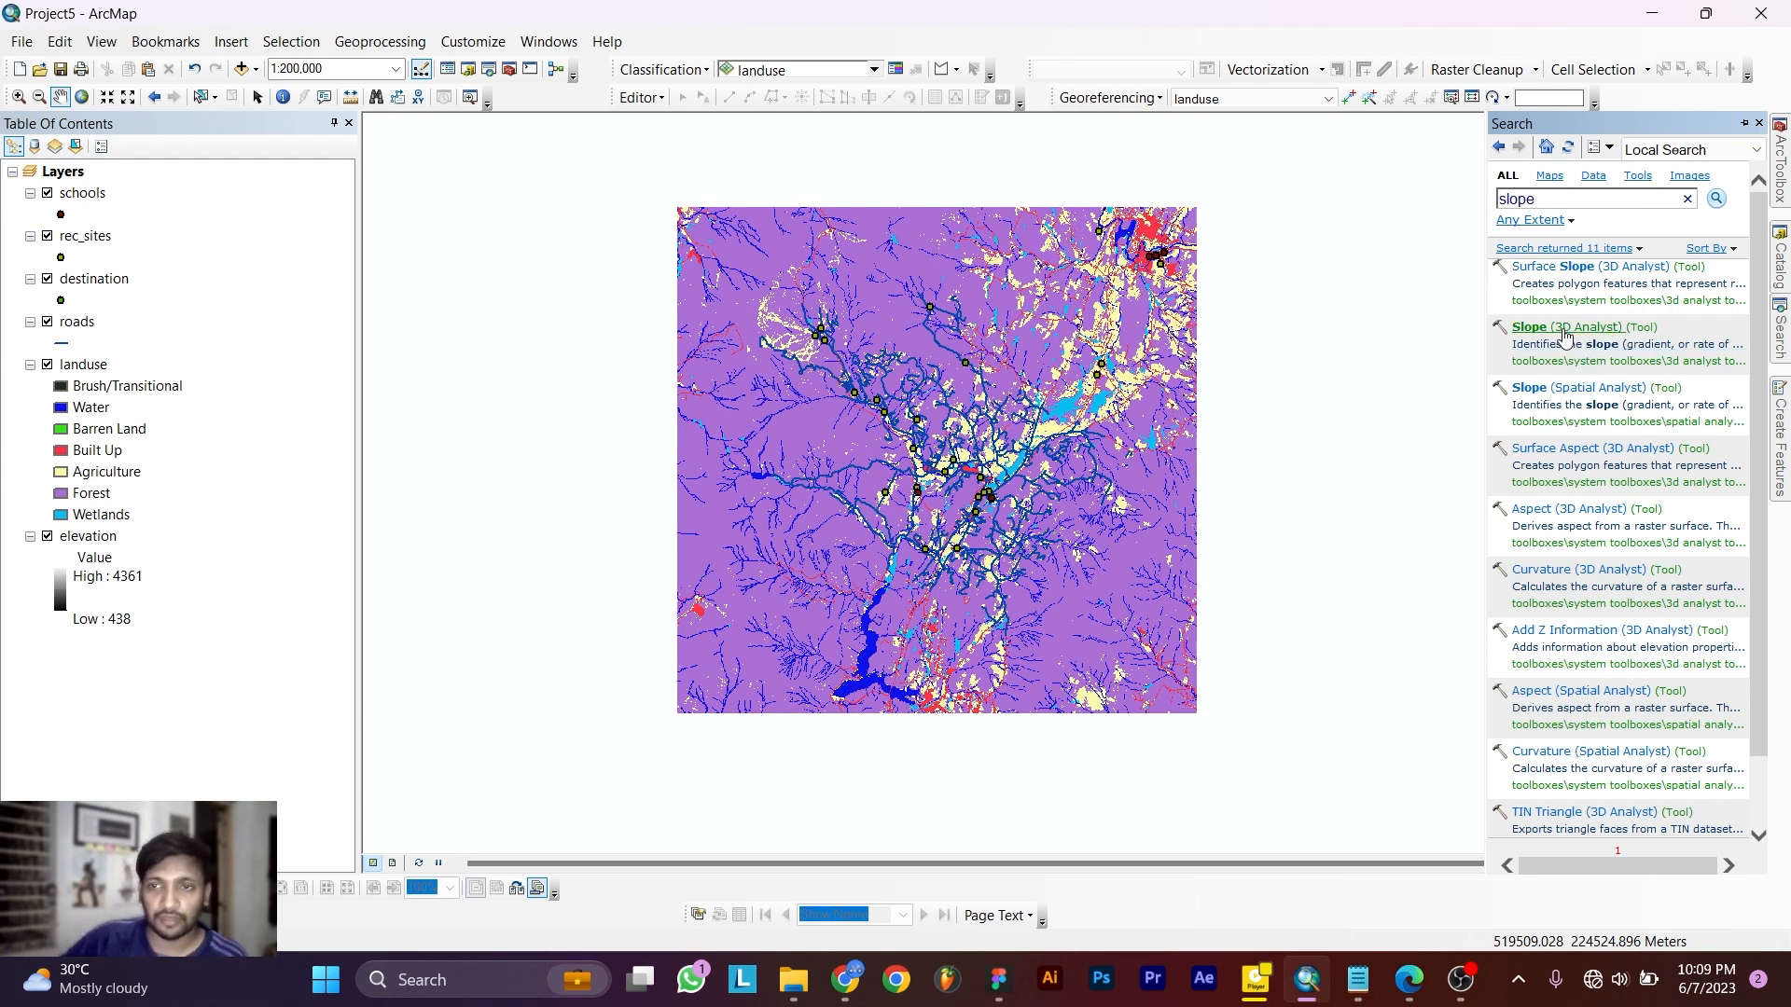
pyautogui.click(1615, 329)
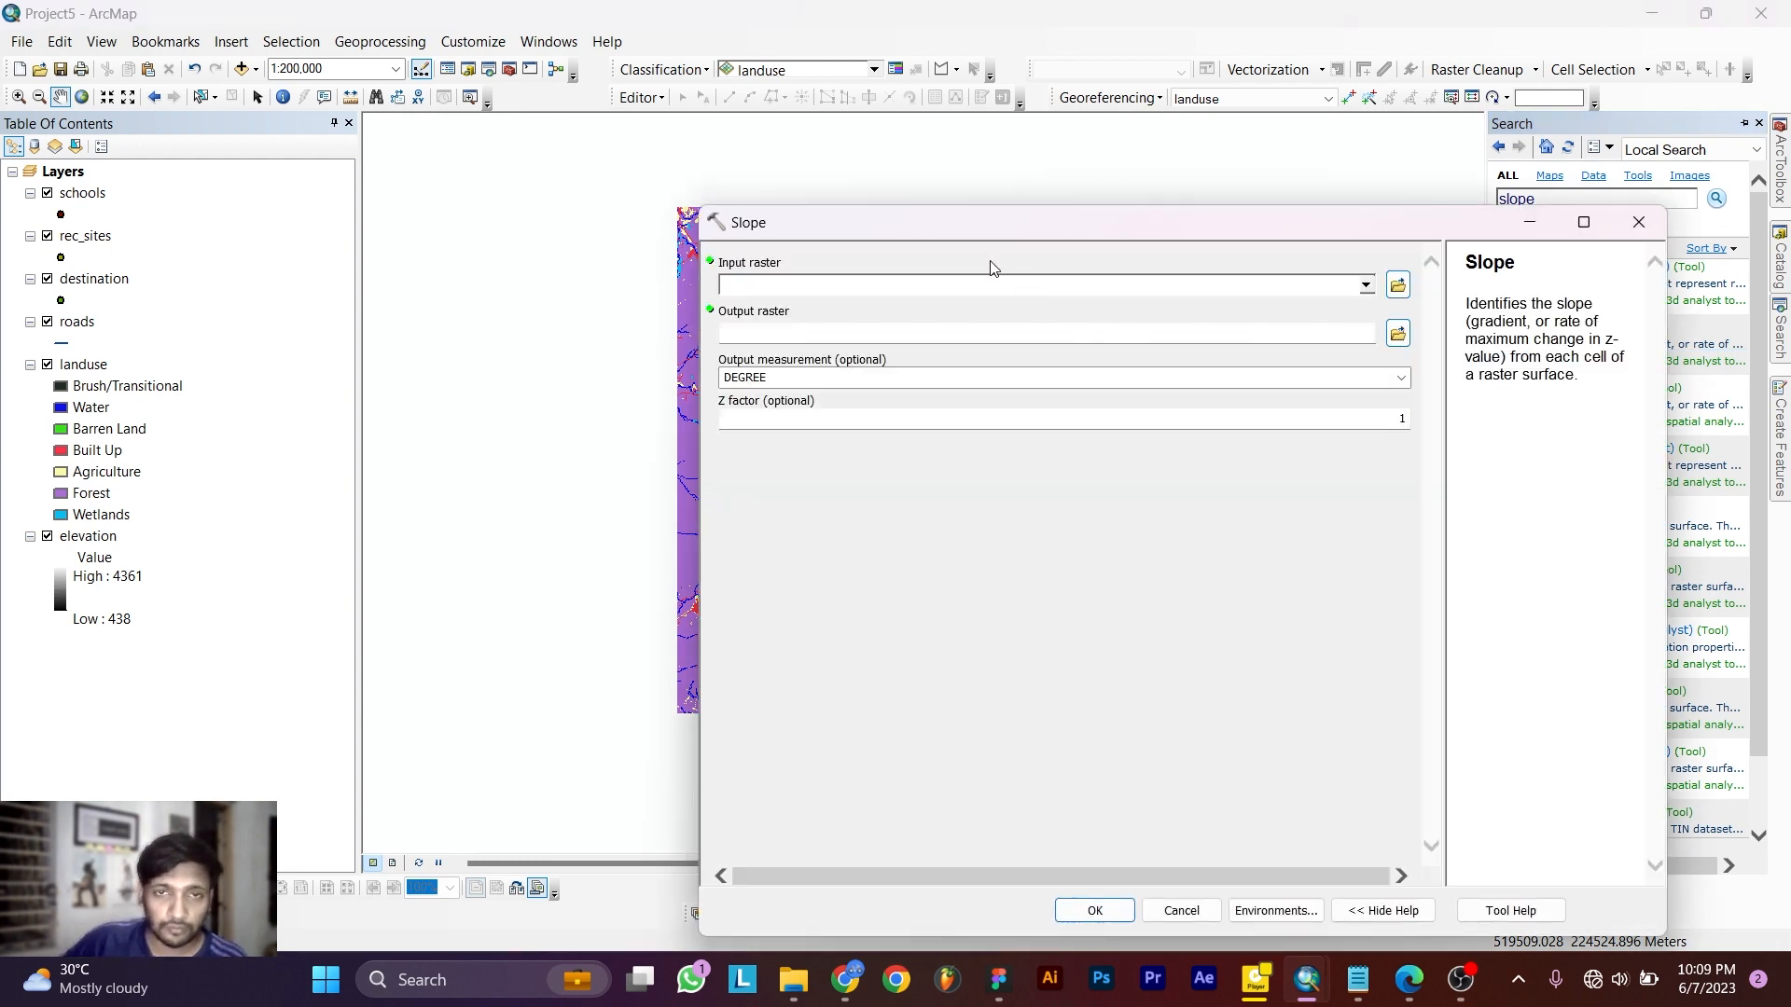
pyautogui.moveTo(938, 240); pyautogui.dragTo(673, 193)
pyautogui.moveTo(88, 536); pyautogui.dragTo(532, 238)
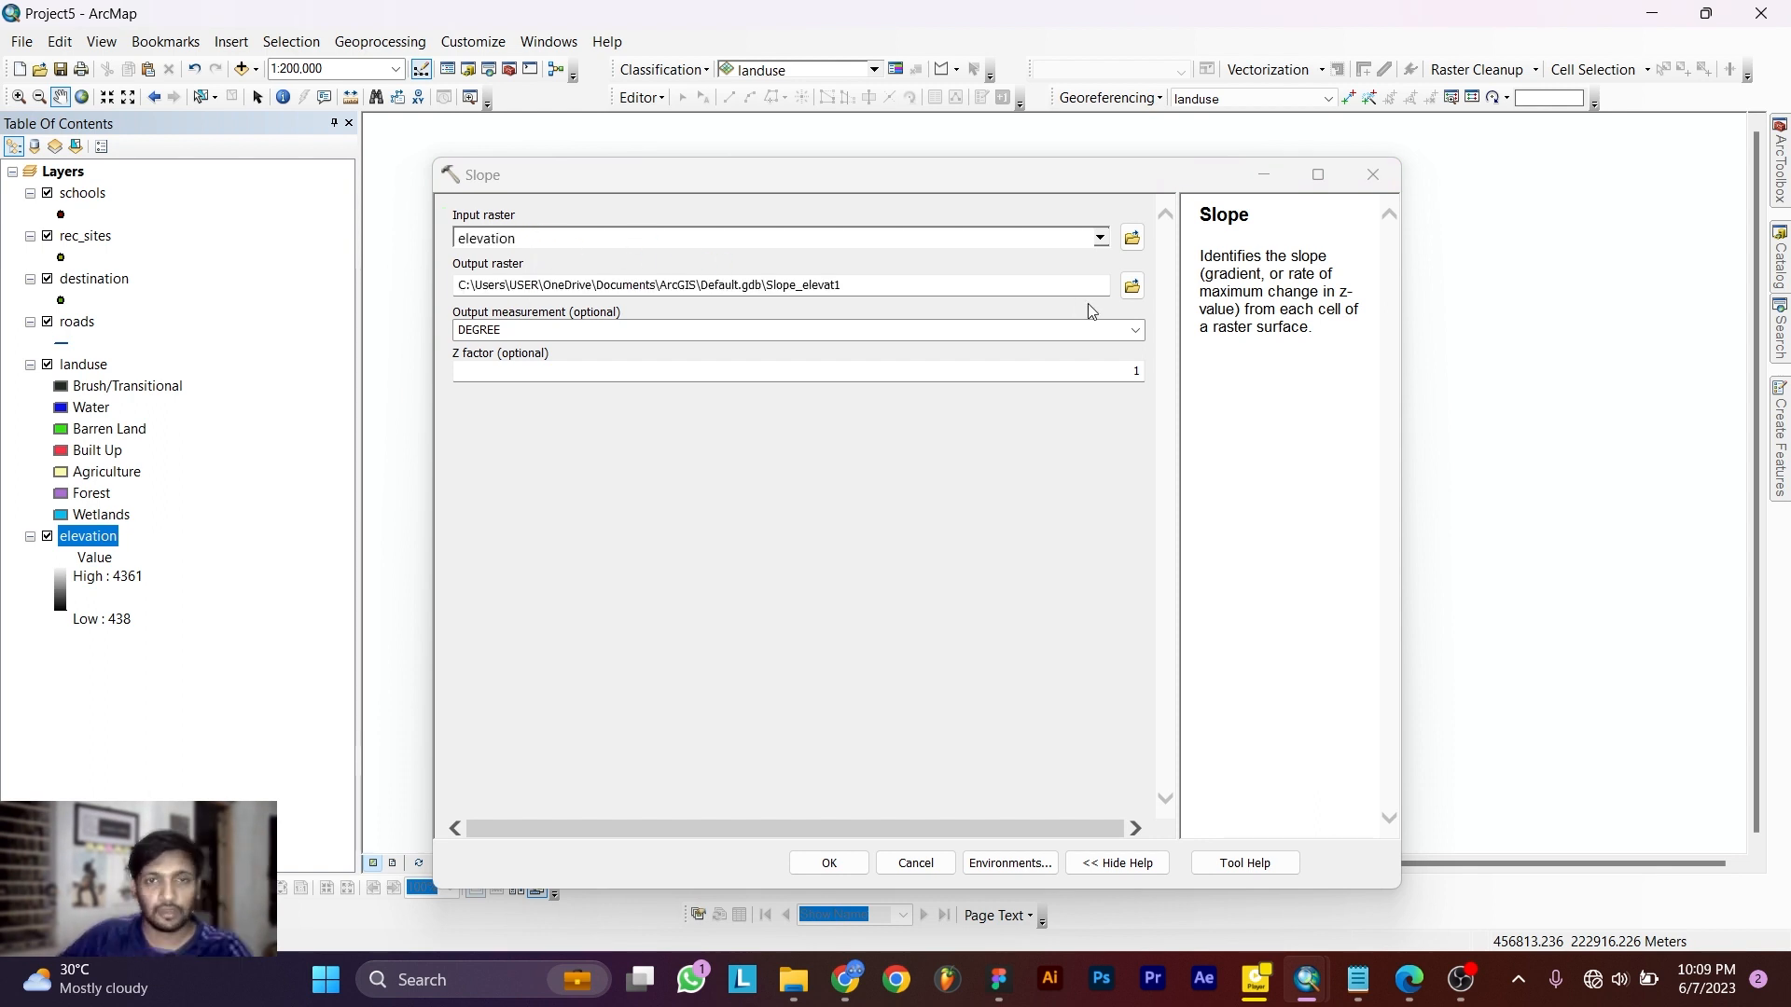
# Save the slope output as Slope.tif in the Output folder and run the tool with DEGREE measurement.
pyautogui.click(1132, 284)
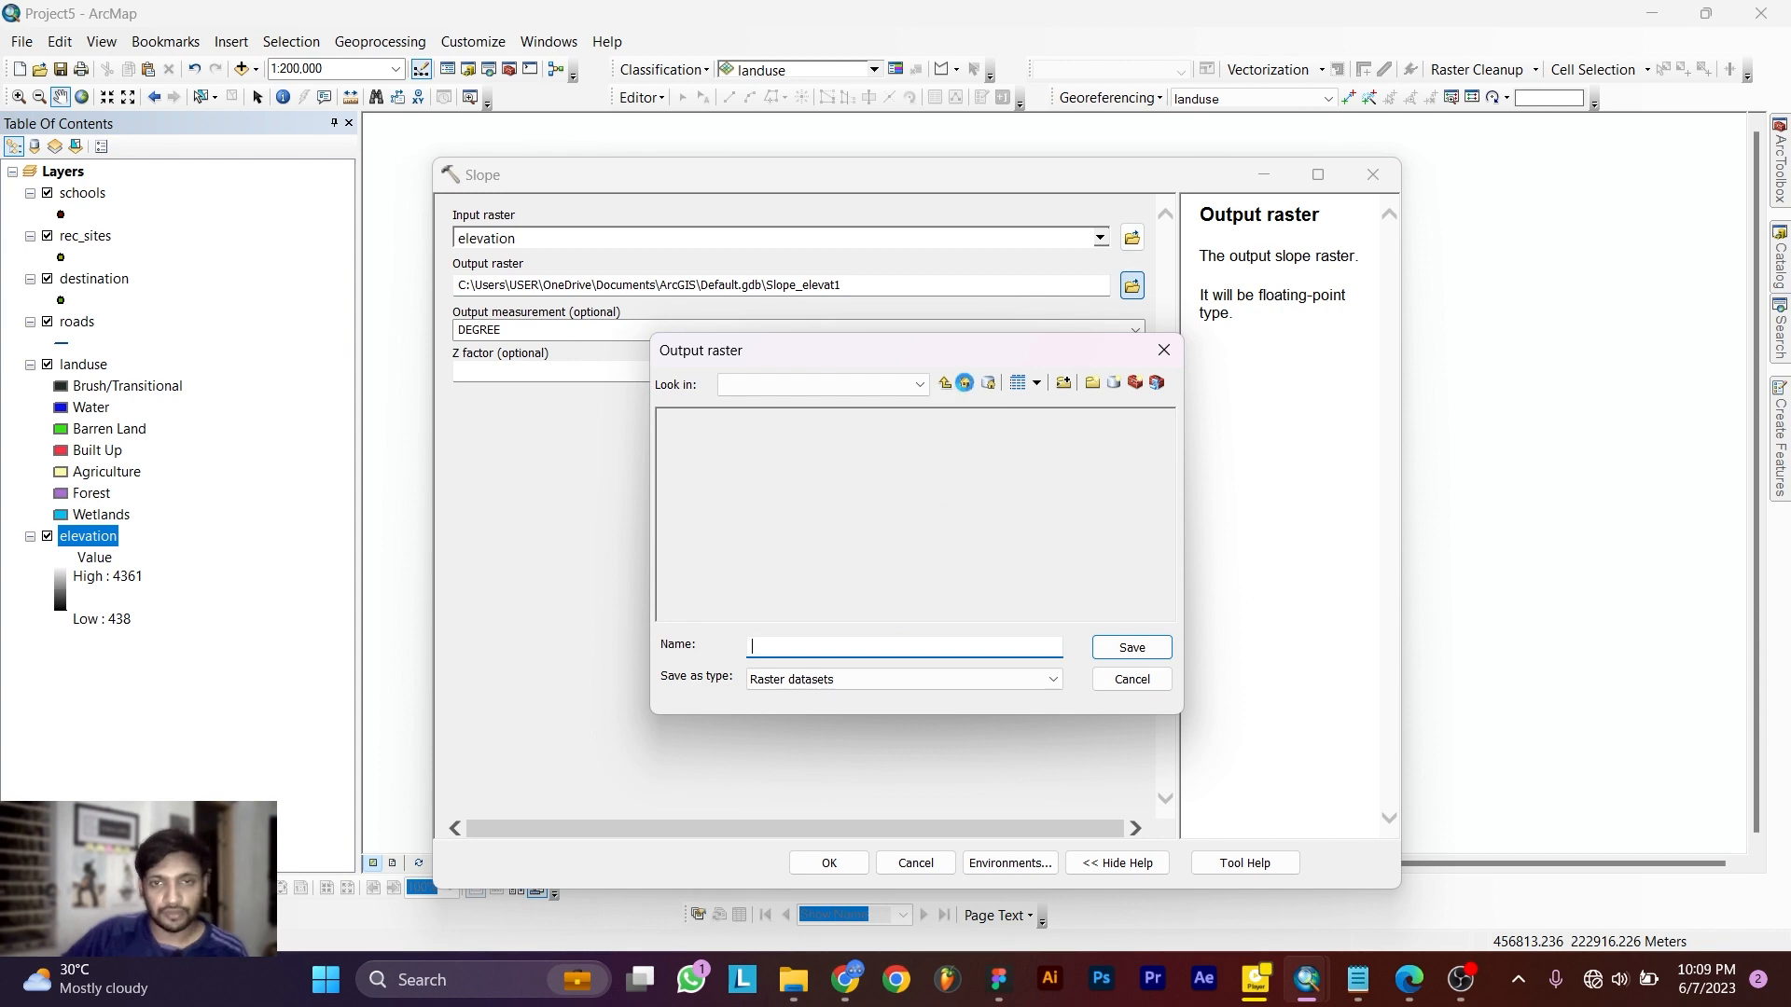
pyautogui.click(948, 385)
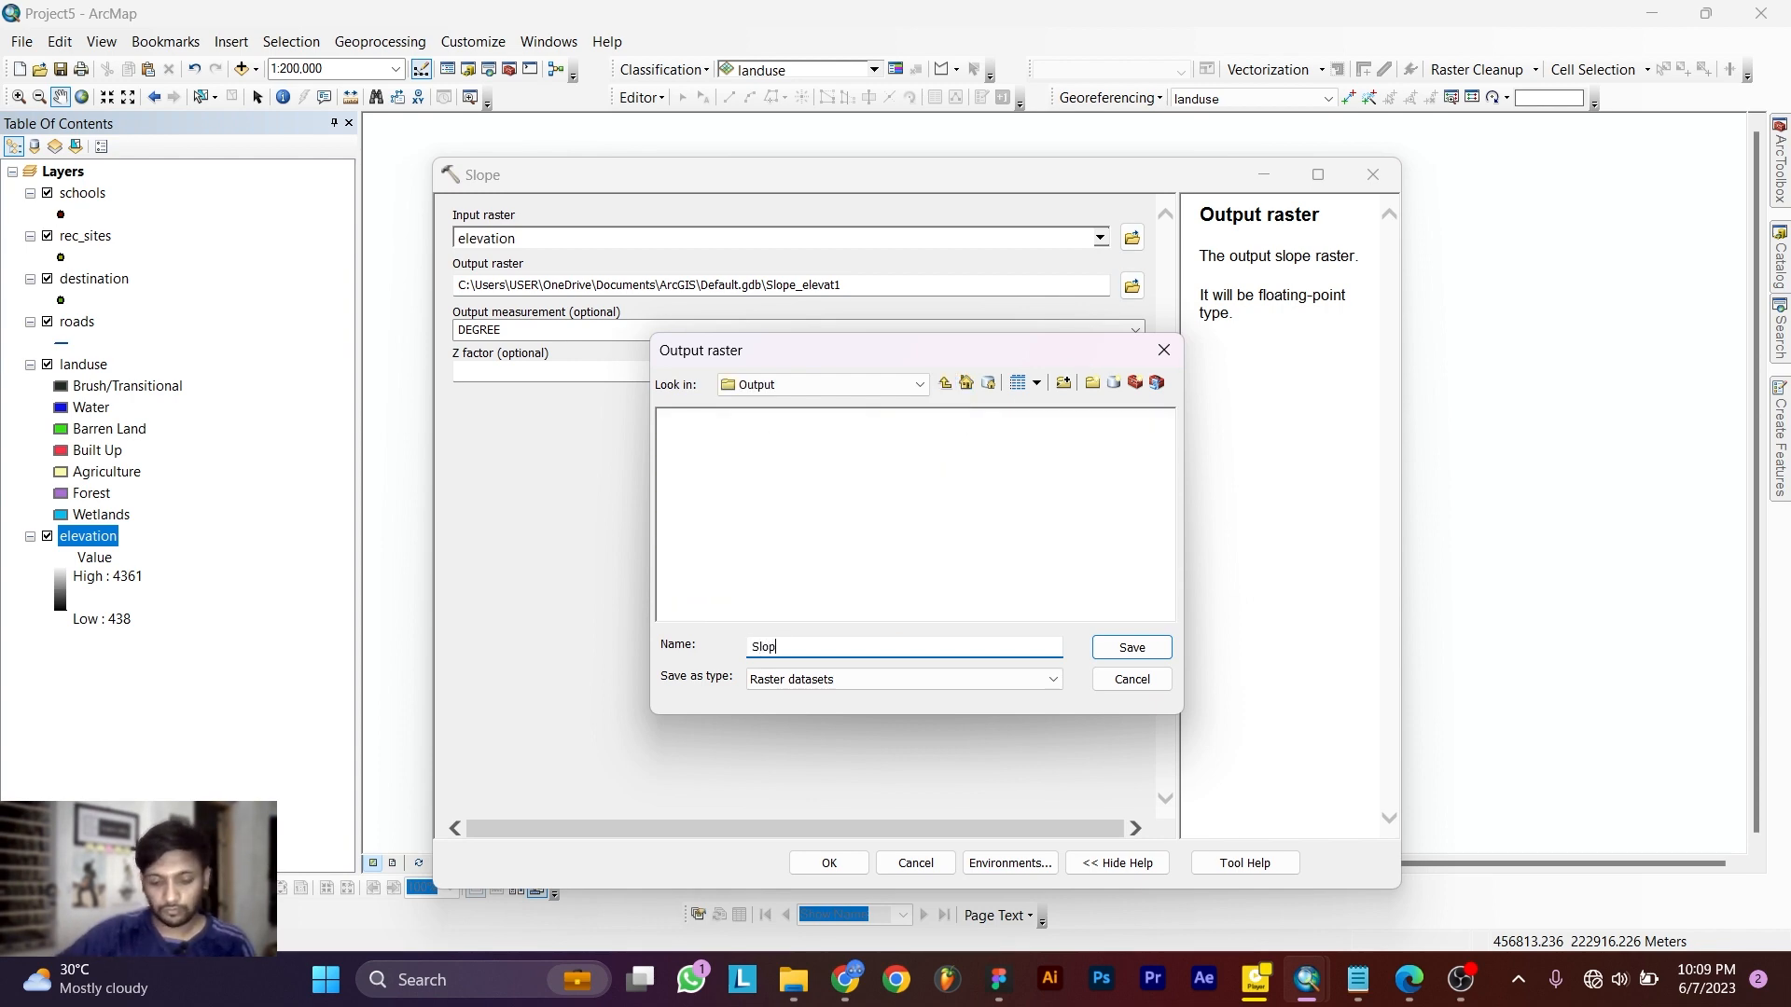
pyautogui.click(779, 639)
pyautogui.write('Slope')
pyautogui.press('Return')
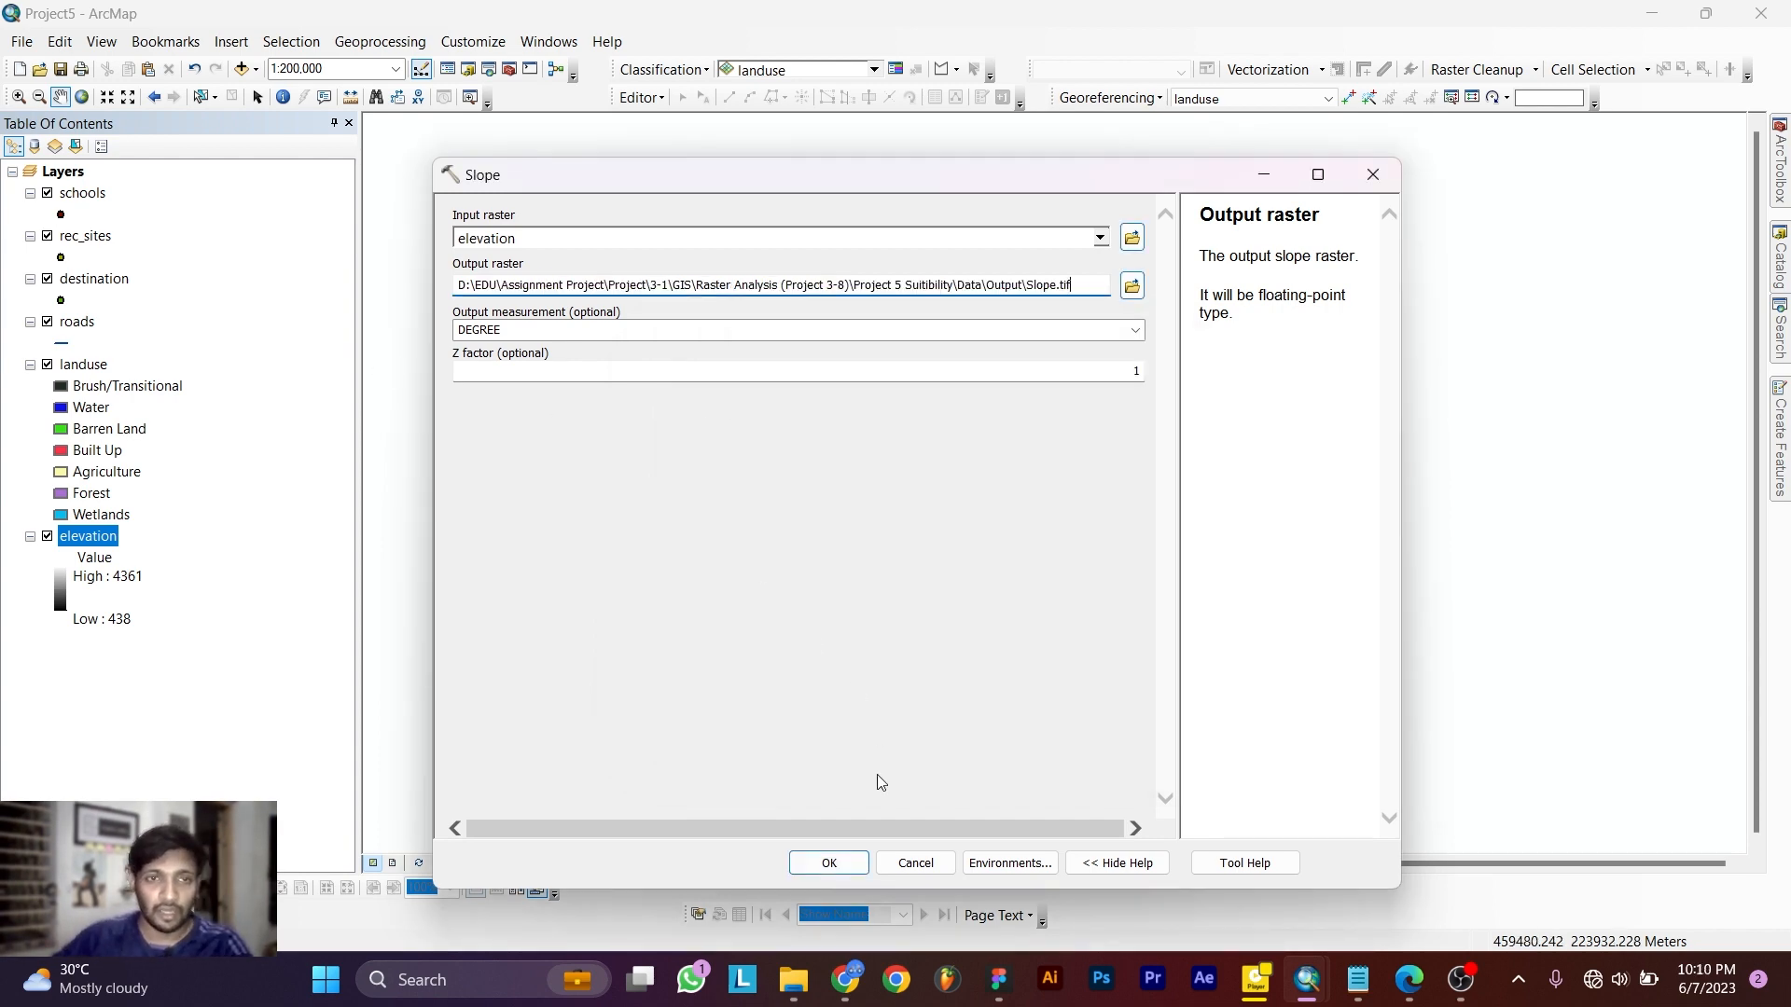
pyautogui.click(828, 863)
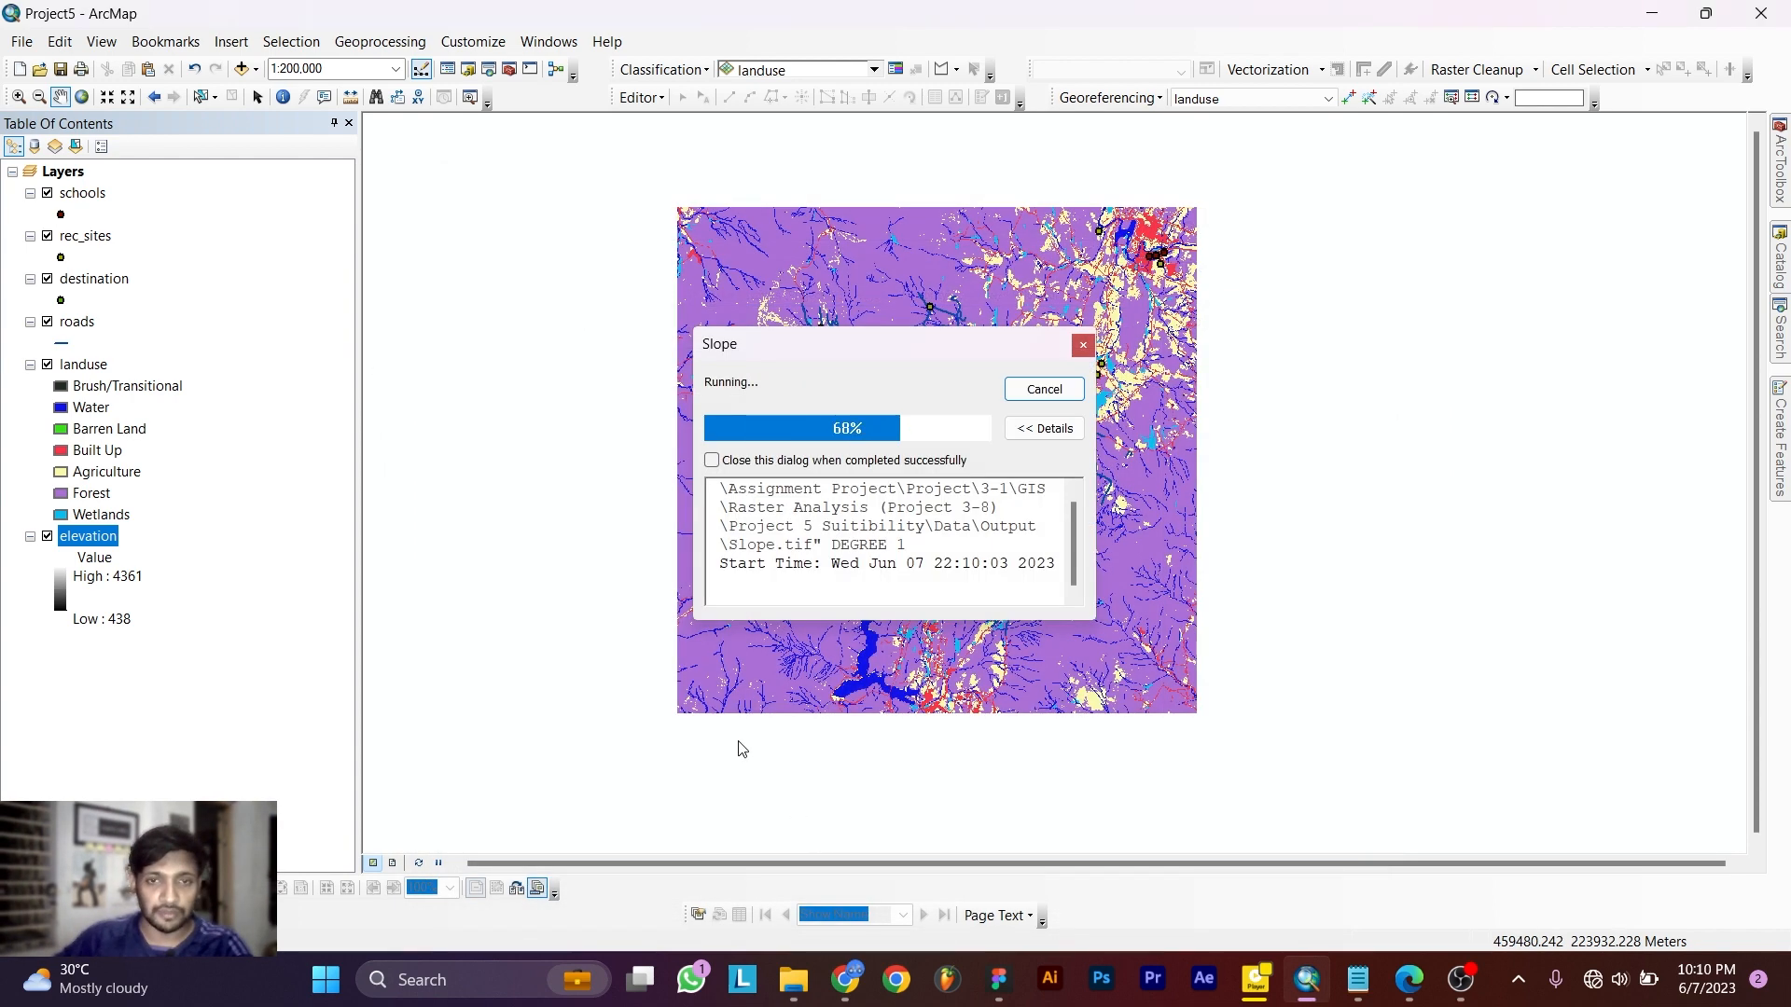
pyautogui.click(1082, 344)
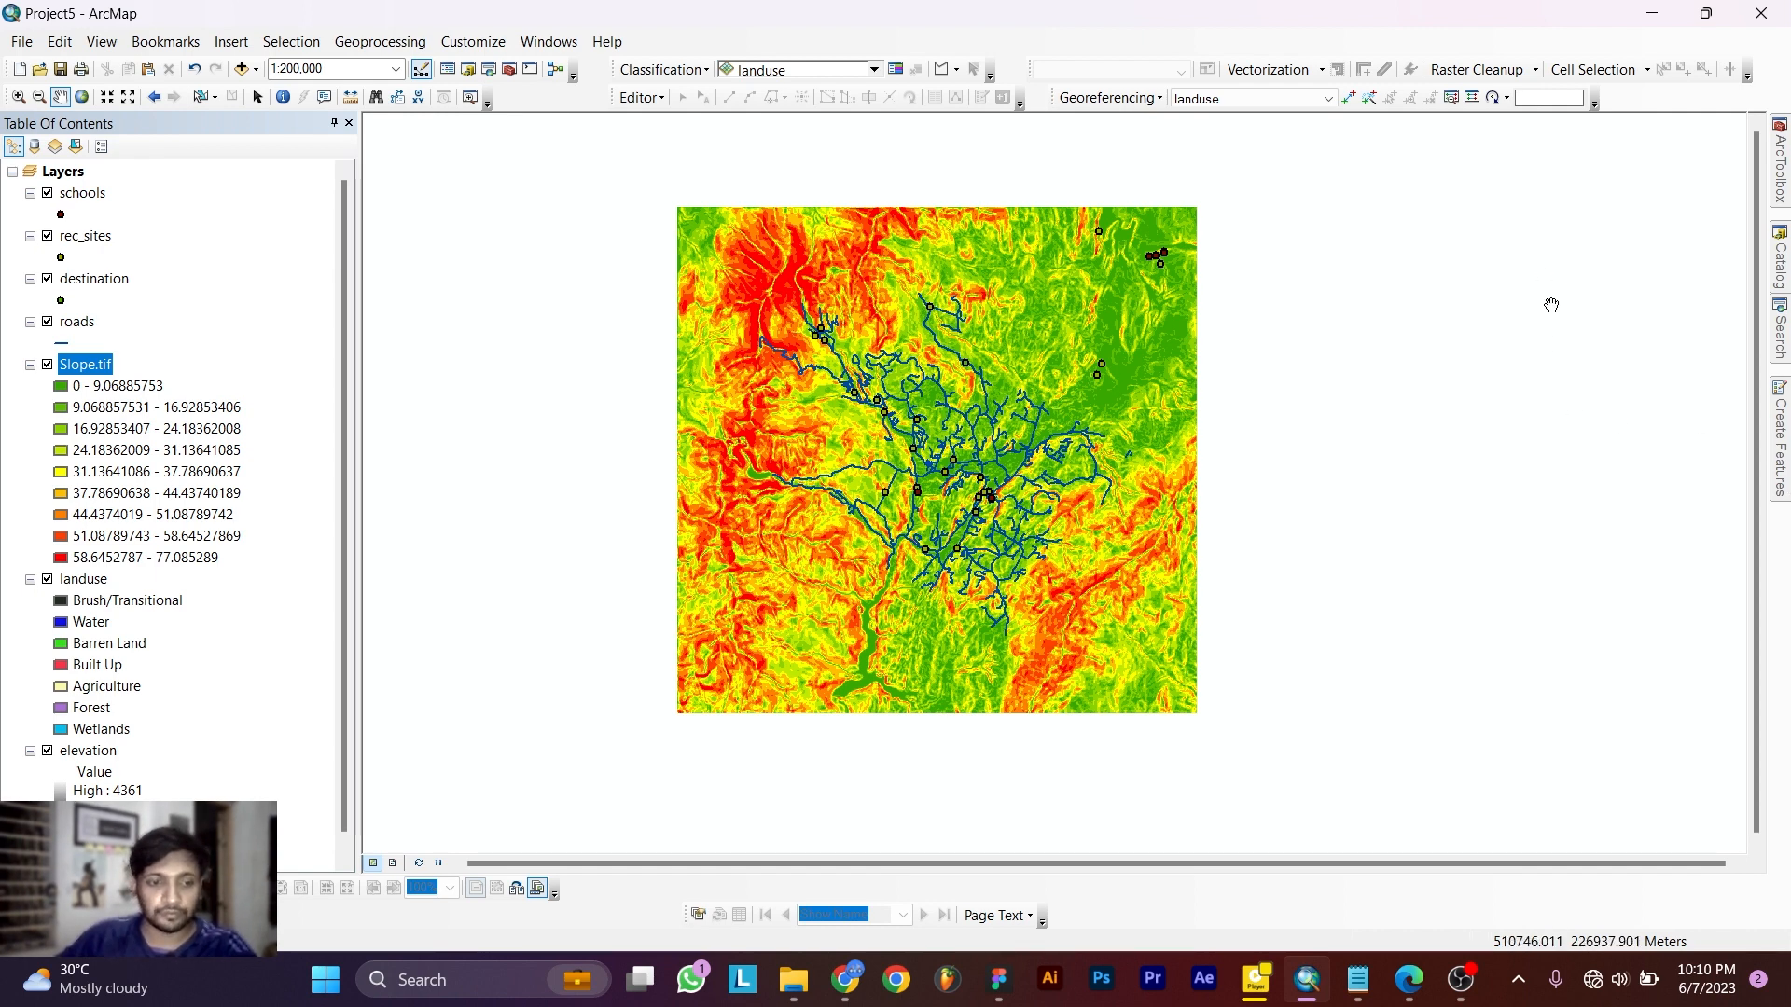
# Search the tools for "distance" and open the Euclidean Distance (Spatial Analyst) tool.
pyautogui.click(1772, 336)
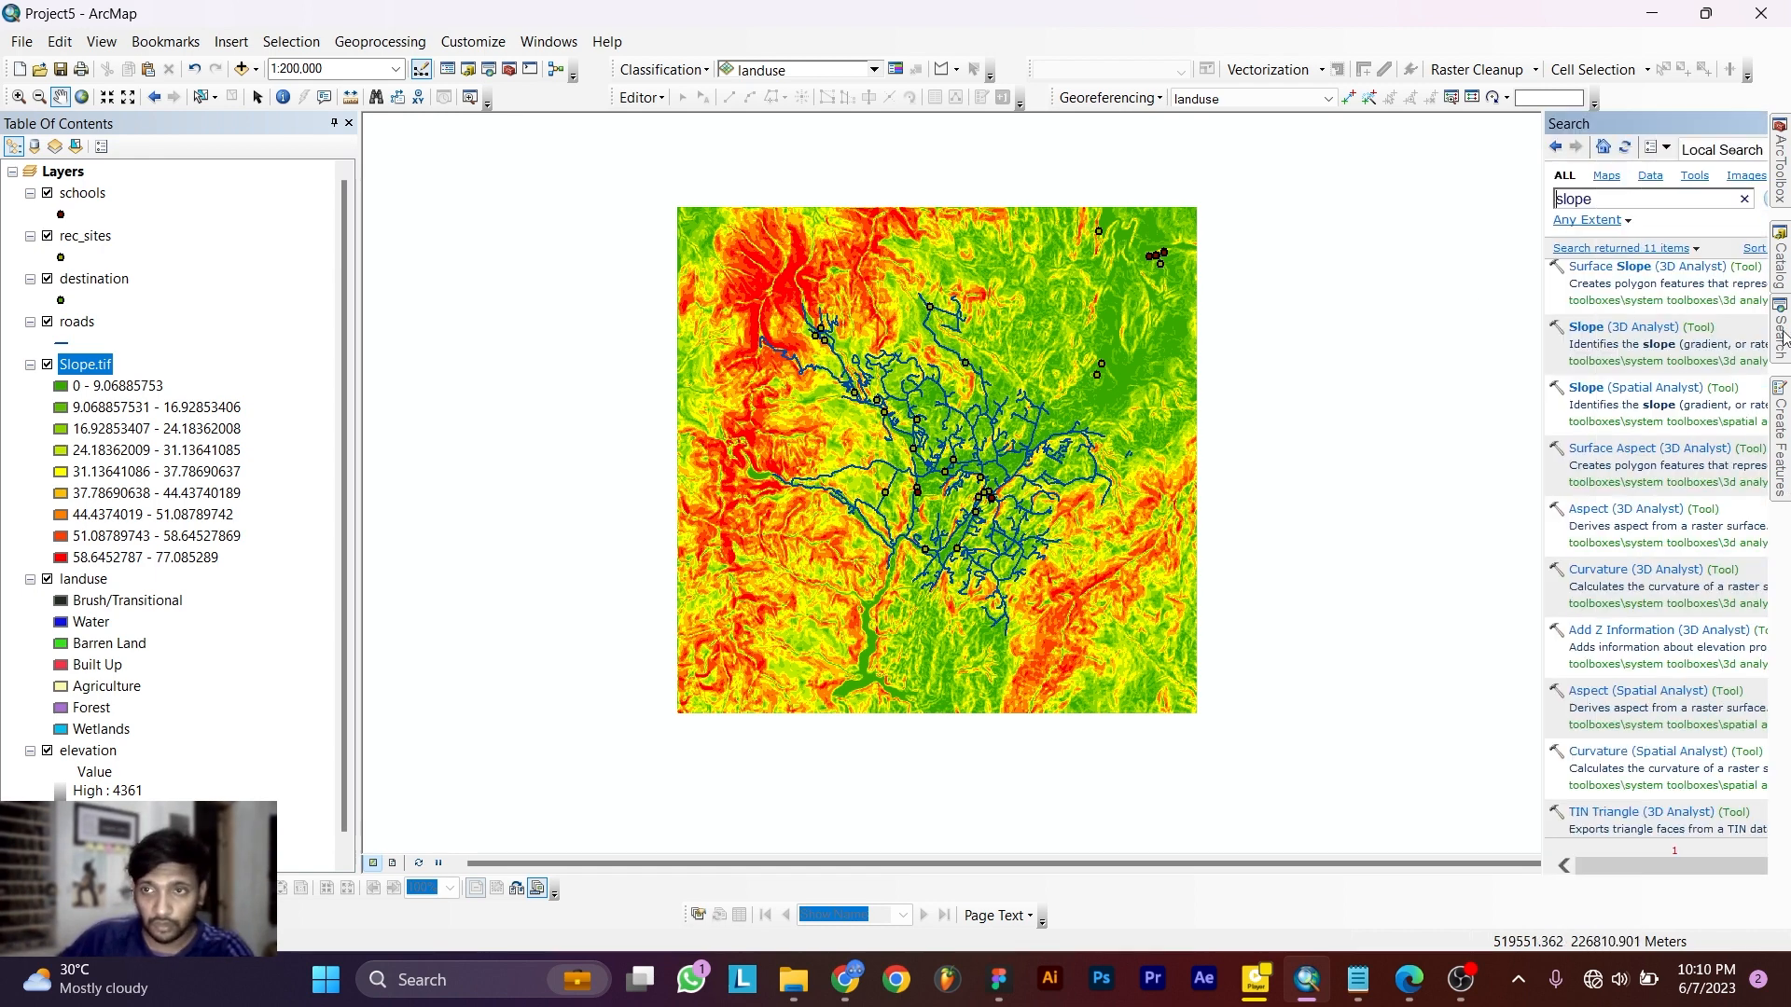
pyautogui.doubleClick(1552, 200)
pyautogui.write('dis')
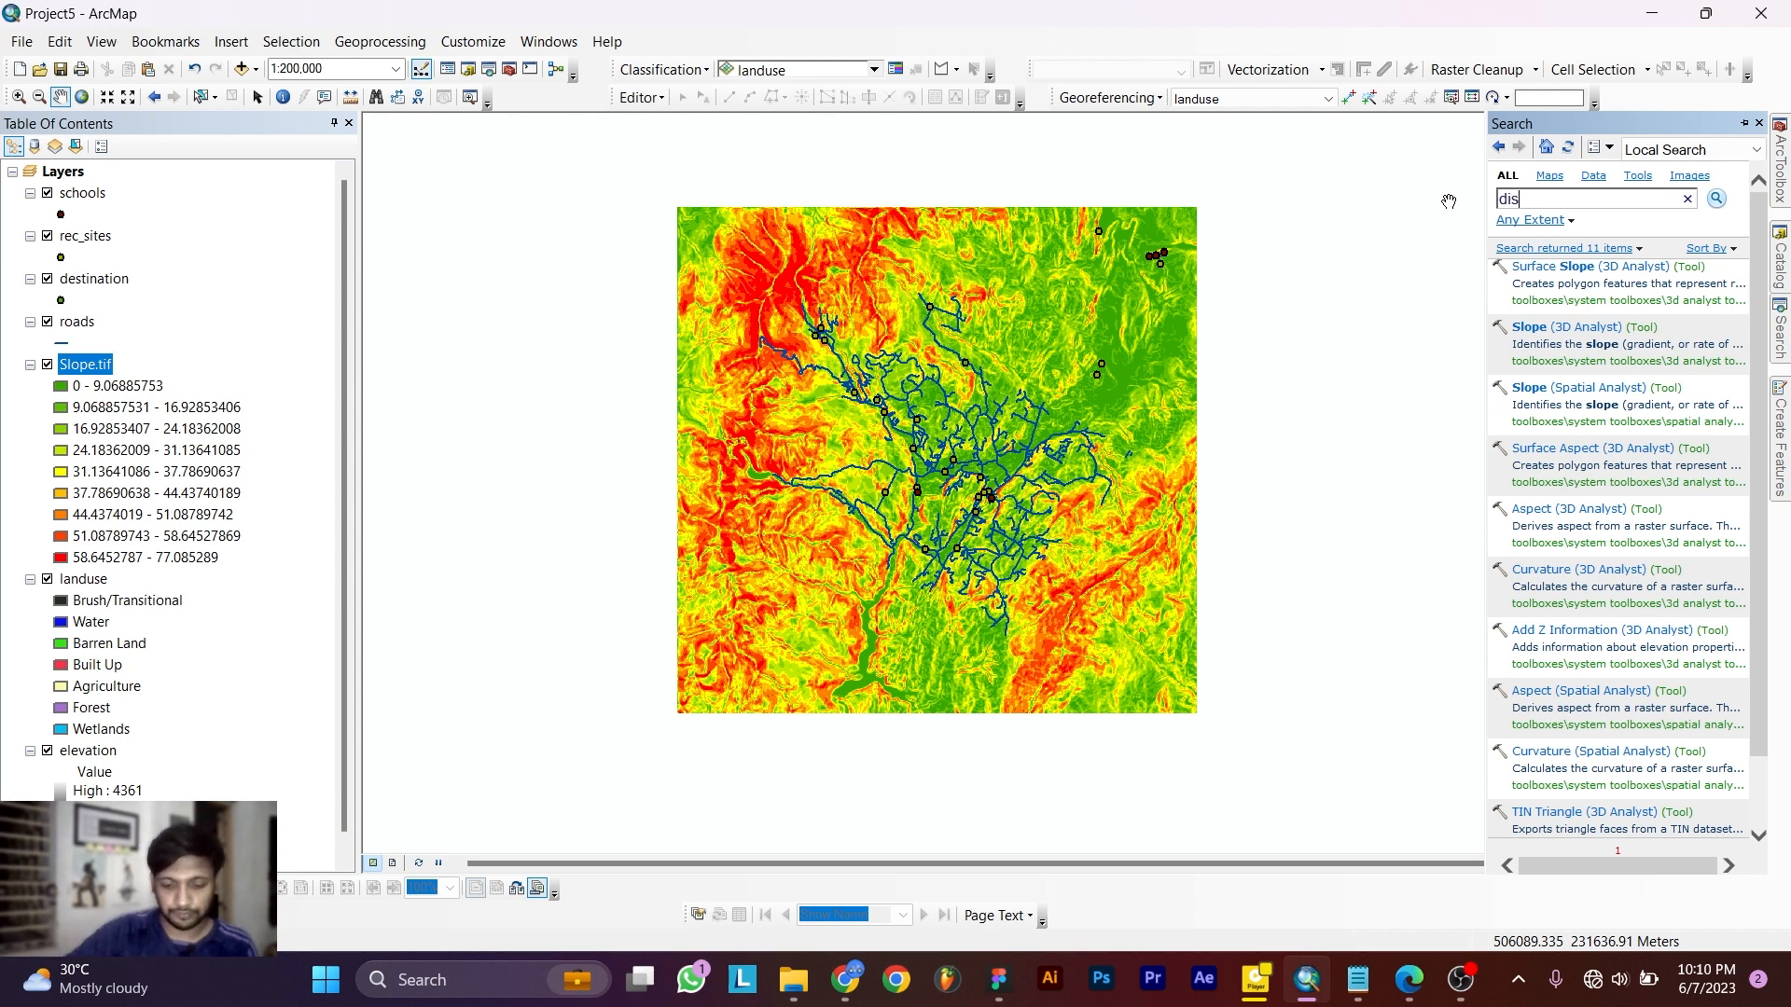
pyautogui.write('tance')
pyautogui.press('Return')
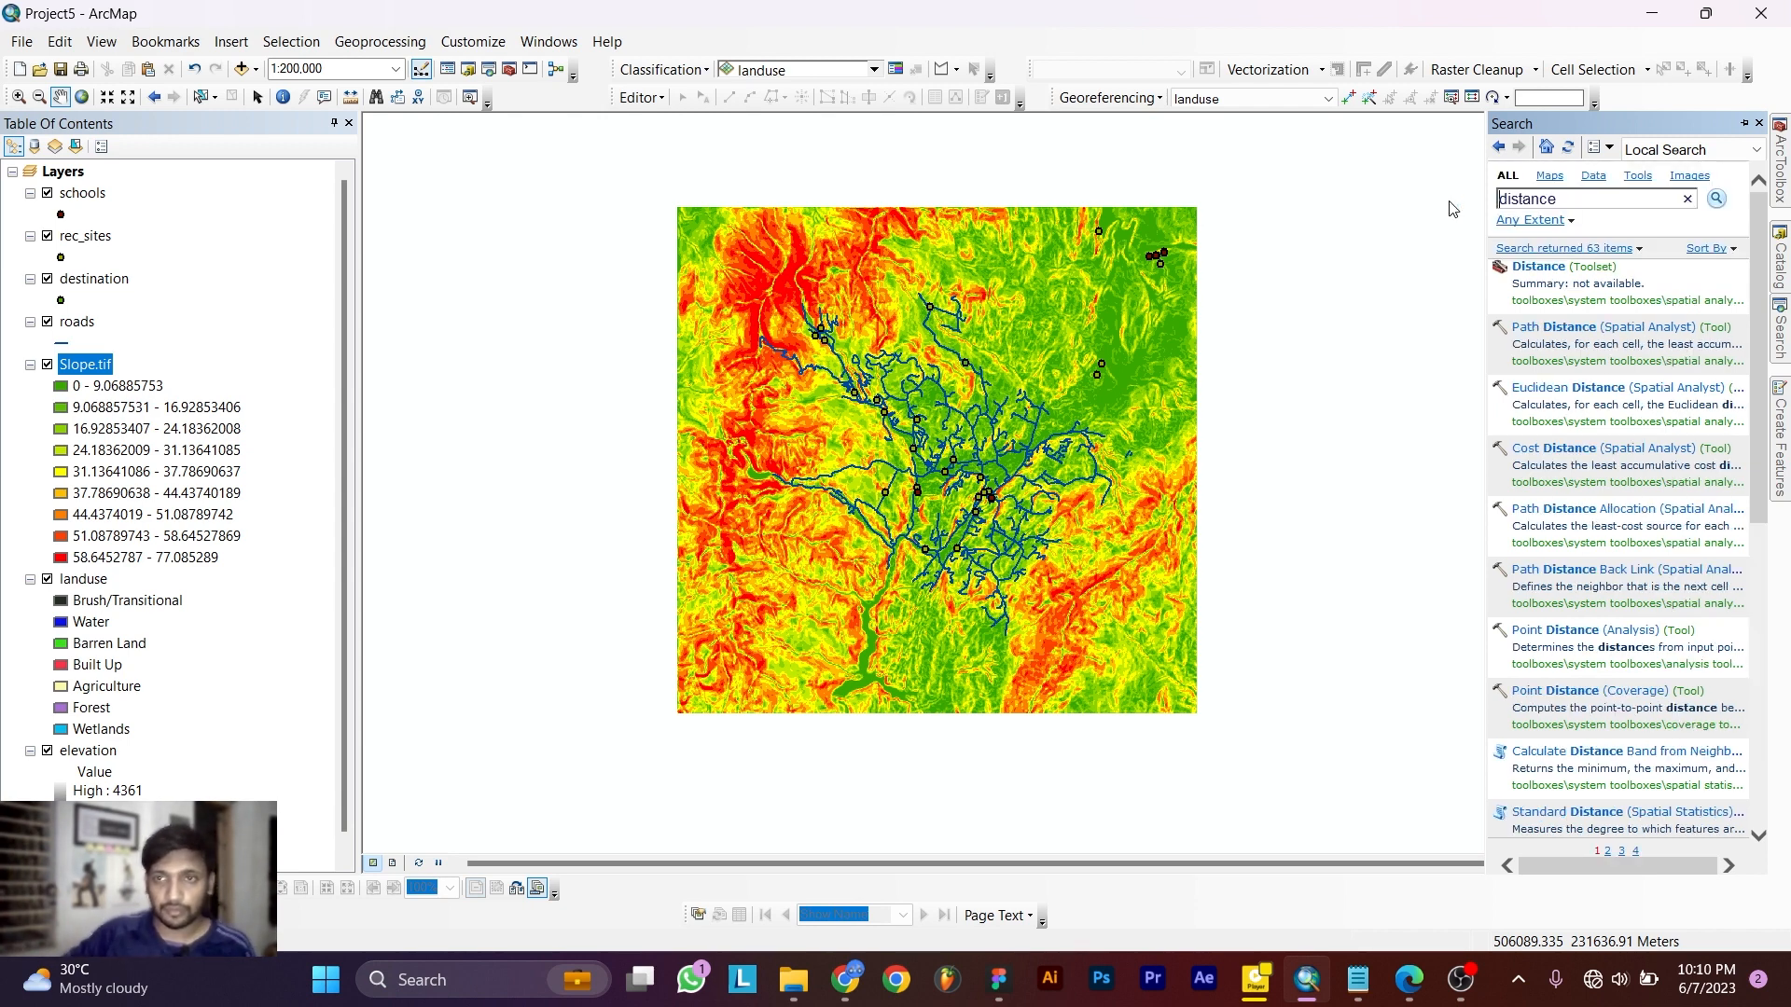
pyautogui.click(1586, 390)
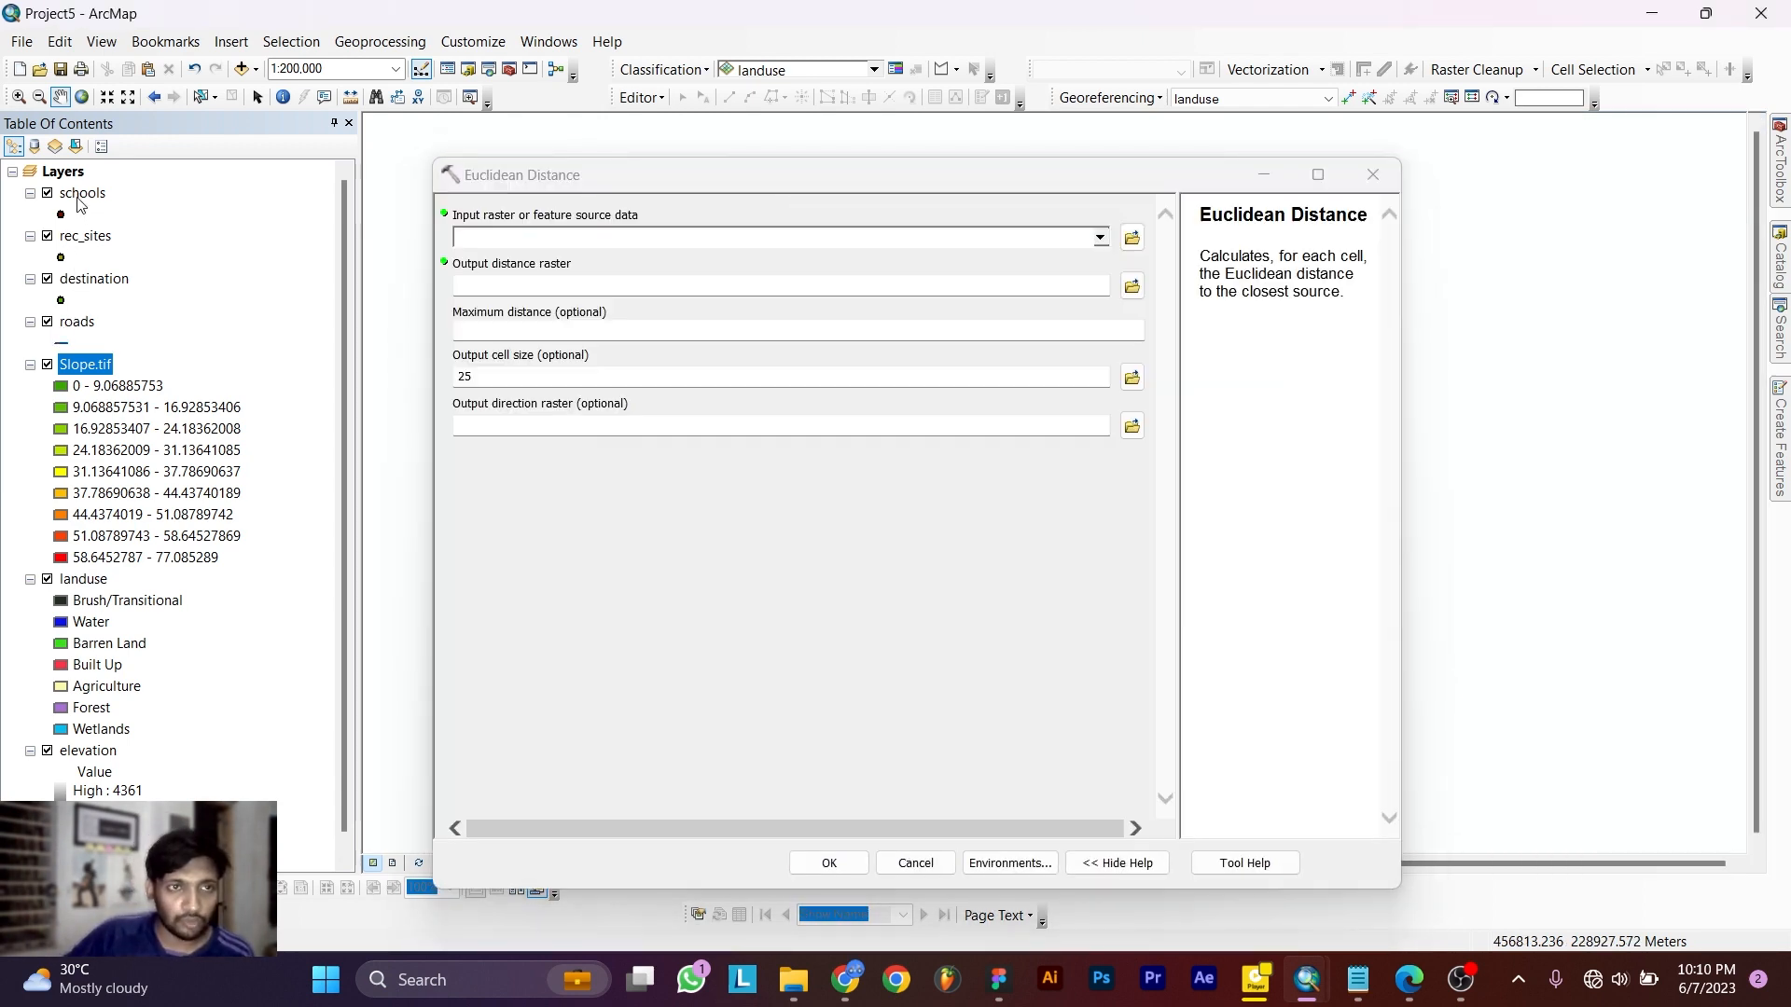
# Run Euclidean Distance on the schools layer, saving the output distance raster as School.tif in the Output folder.
pyautogui.moveTo(80, 203); pyautogui.dragTo(545, 239)
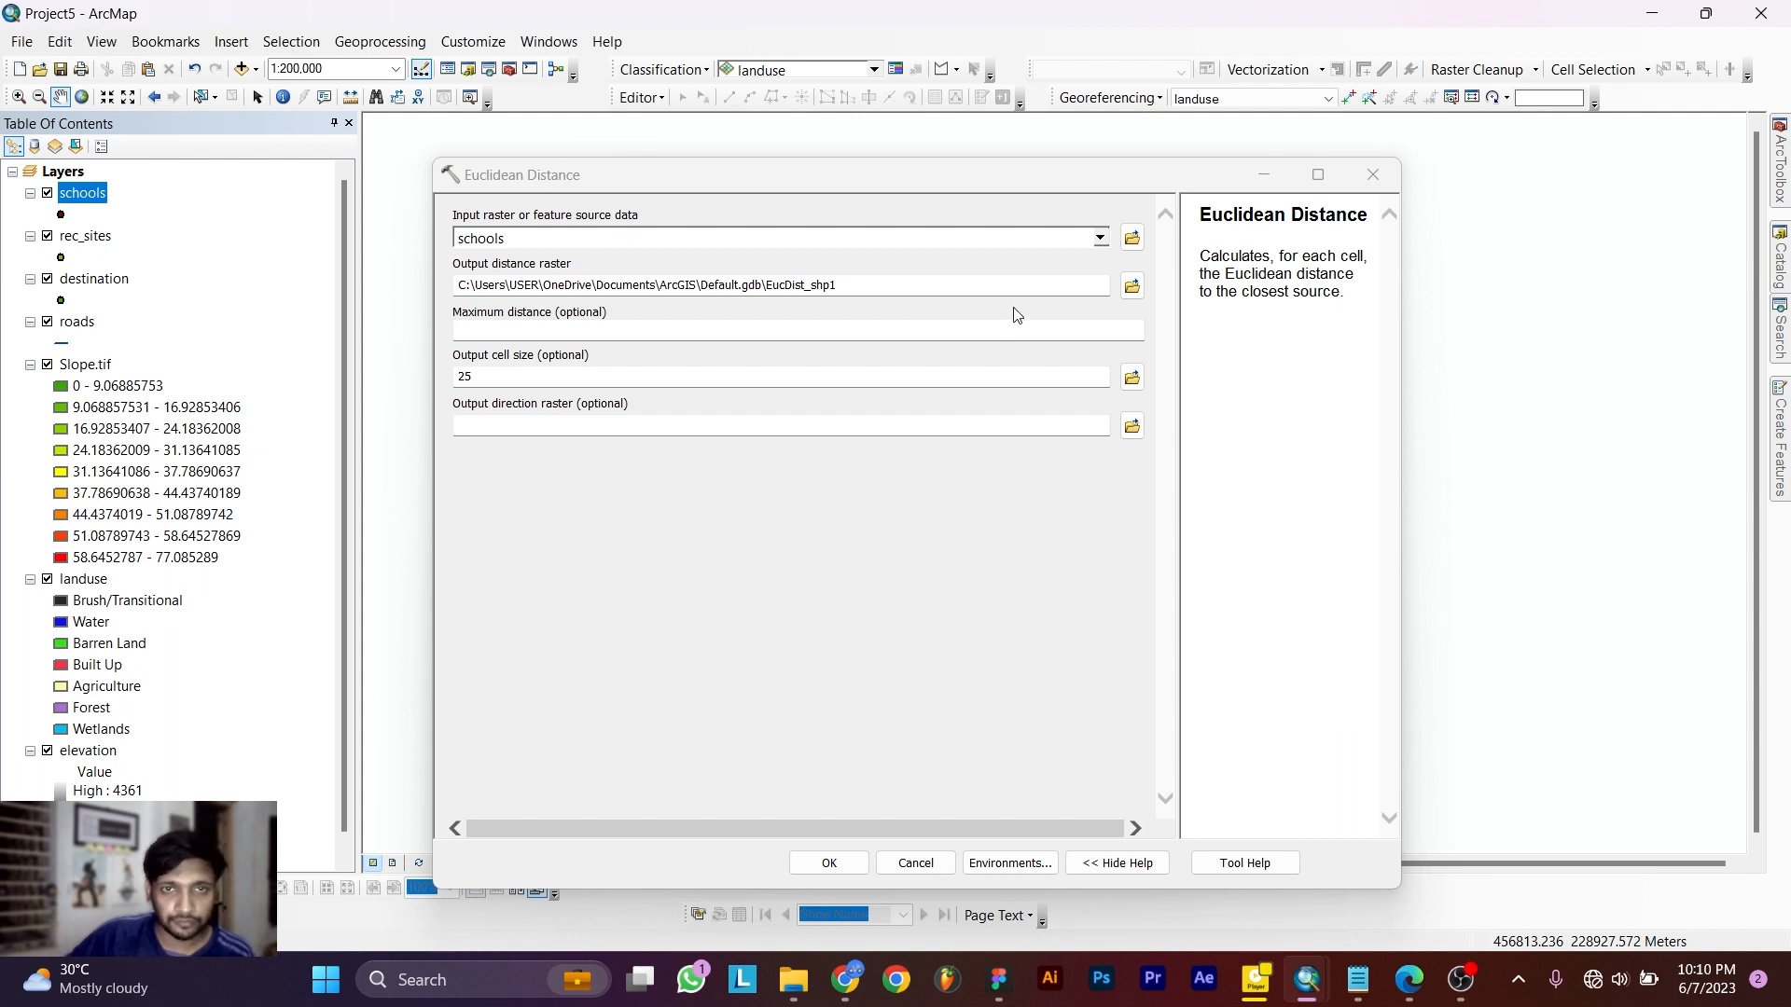
pyautogui.click(1131, 285)
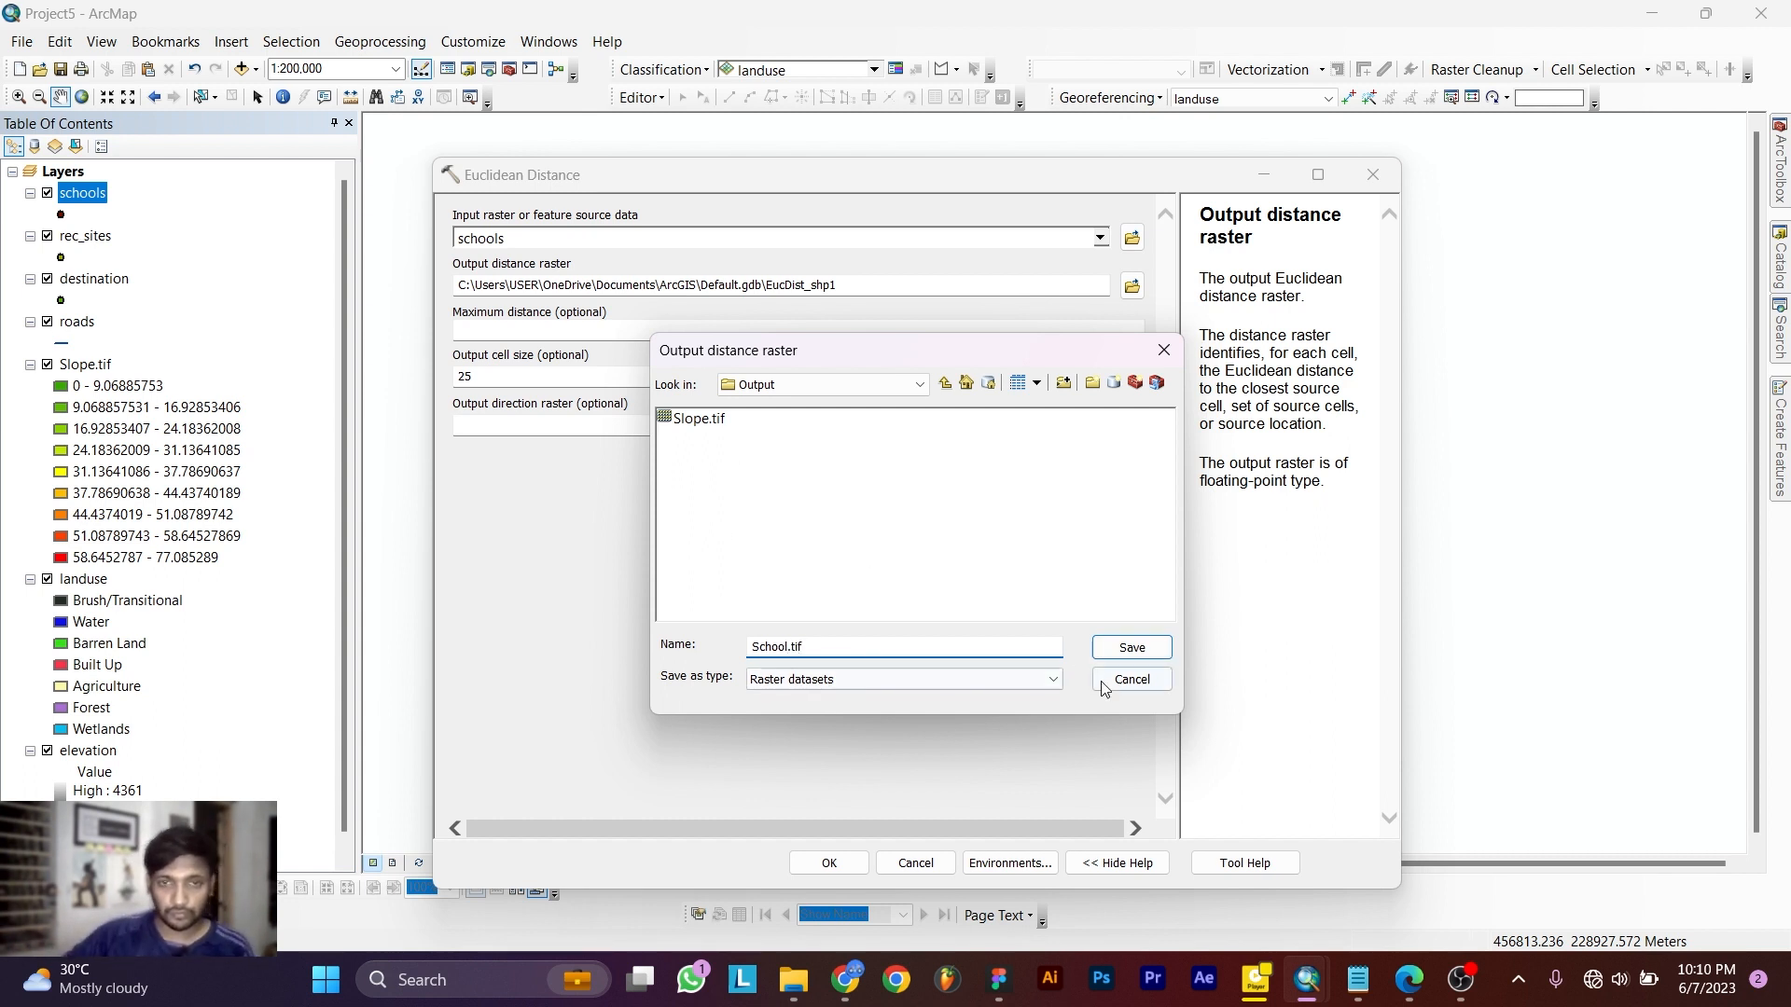
pyautogui.click(1132, 648)
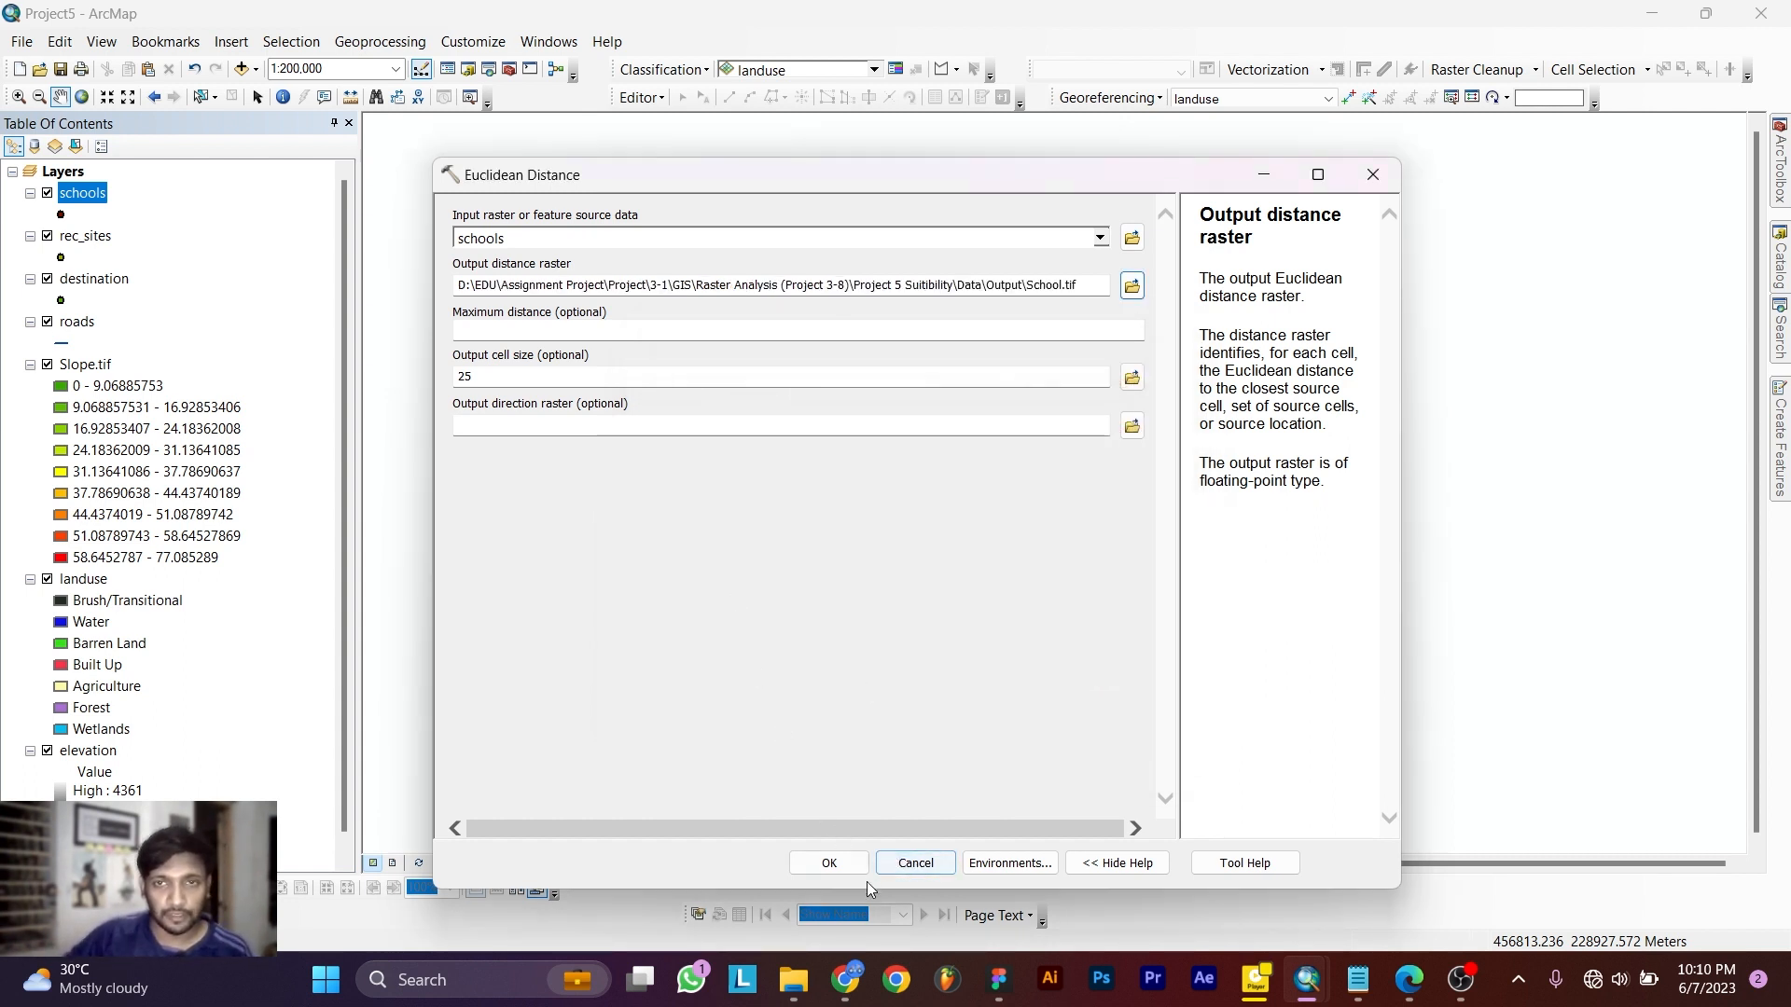
pyautogui.click(828, 862)
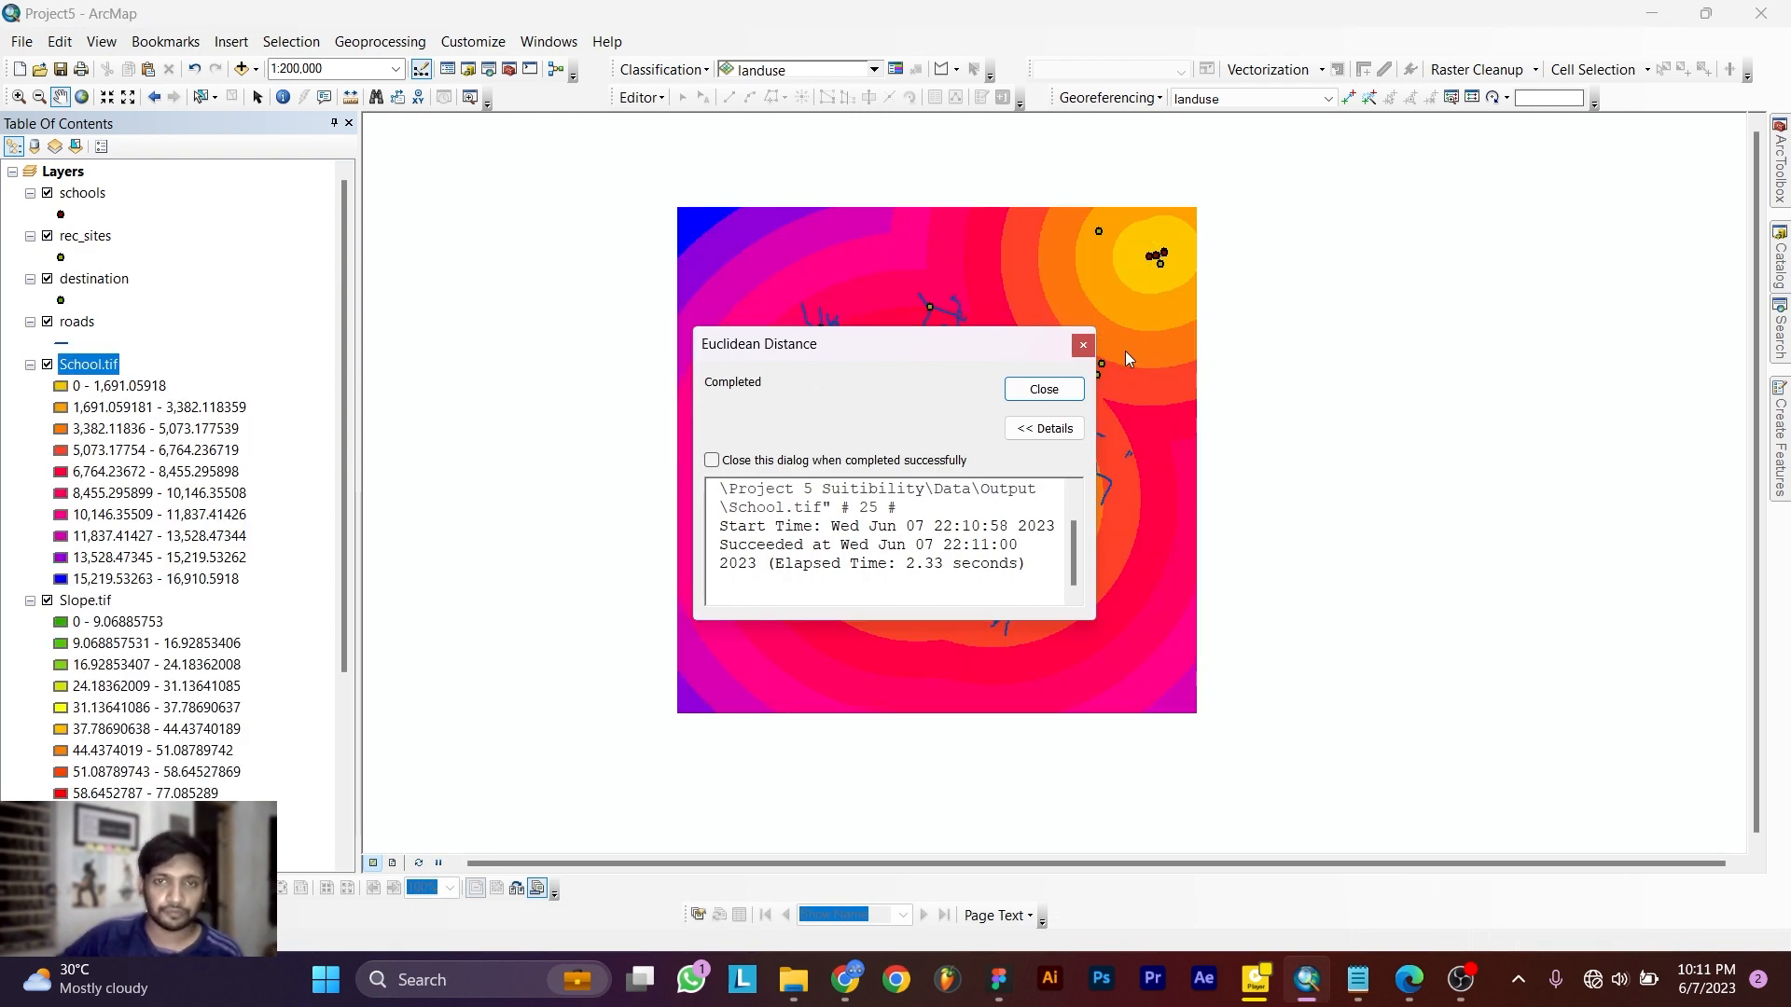
pyautogui.click(1088, 345)
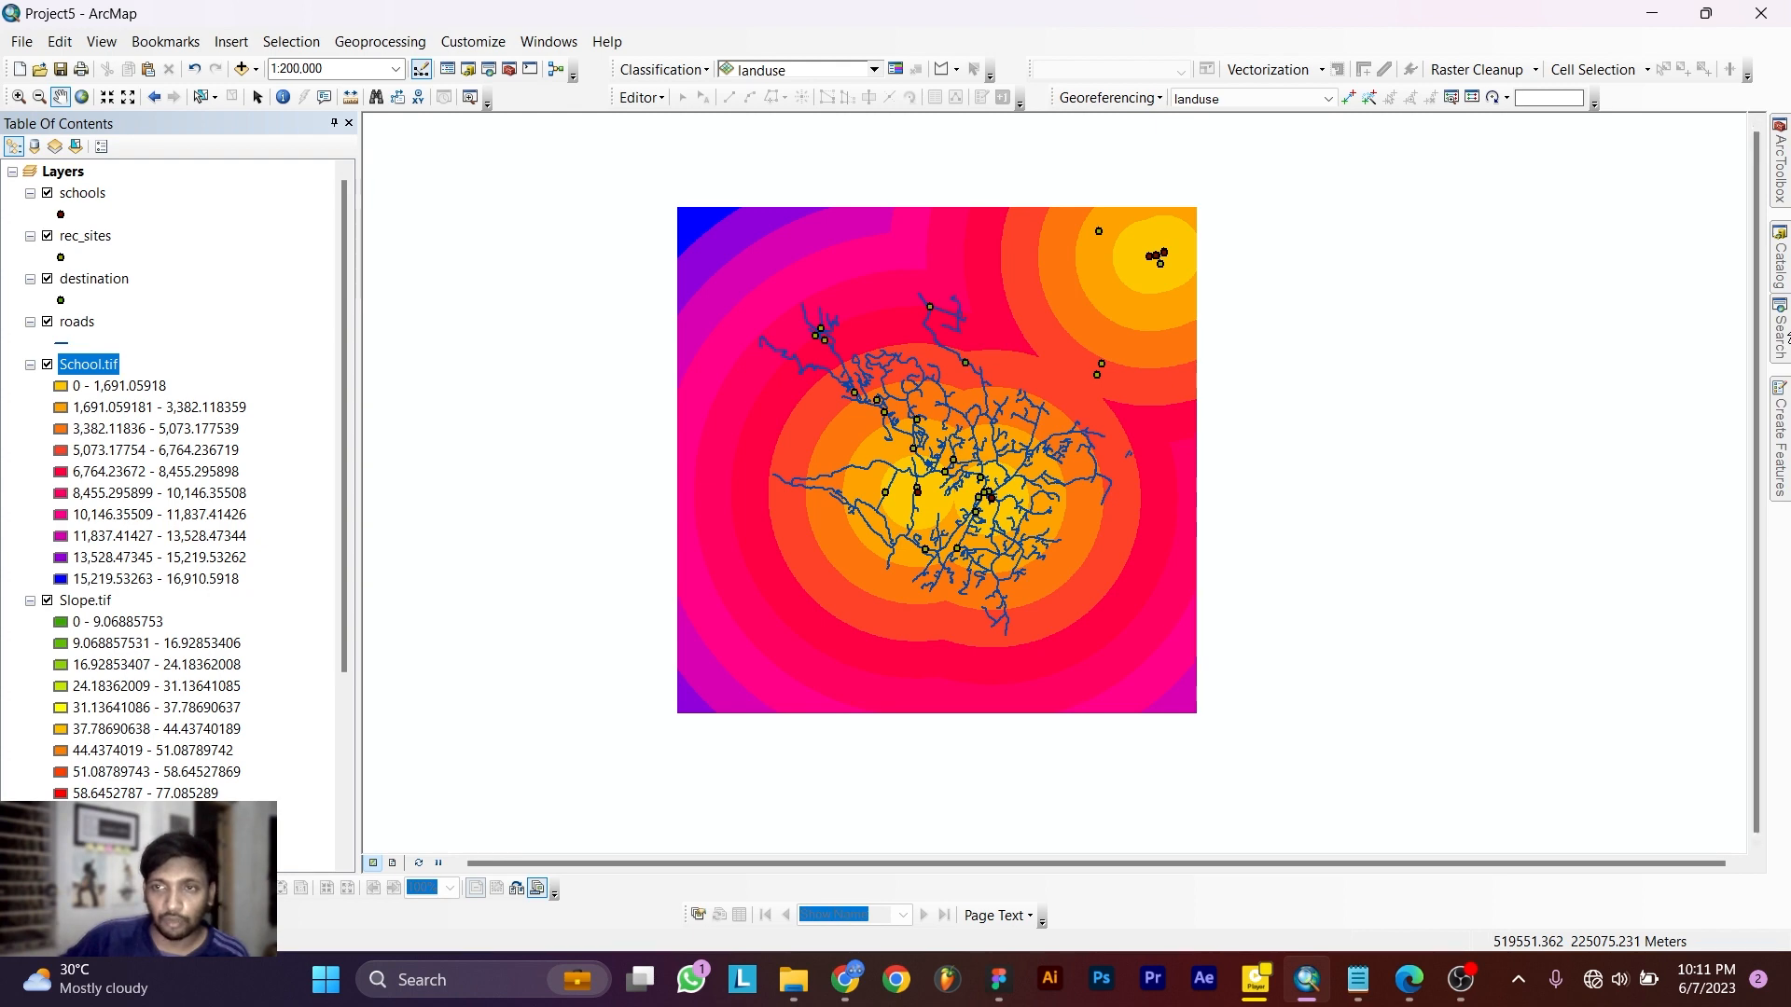
# Run Euclidean Distance on the rec_sites layer, saving the output distance raster as Recreation.tif in the Output folder.
pyautogui.click(1789, 329)
pyautogui.click(1782, 327)
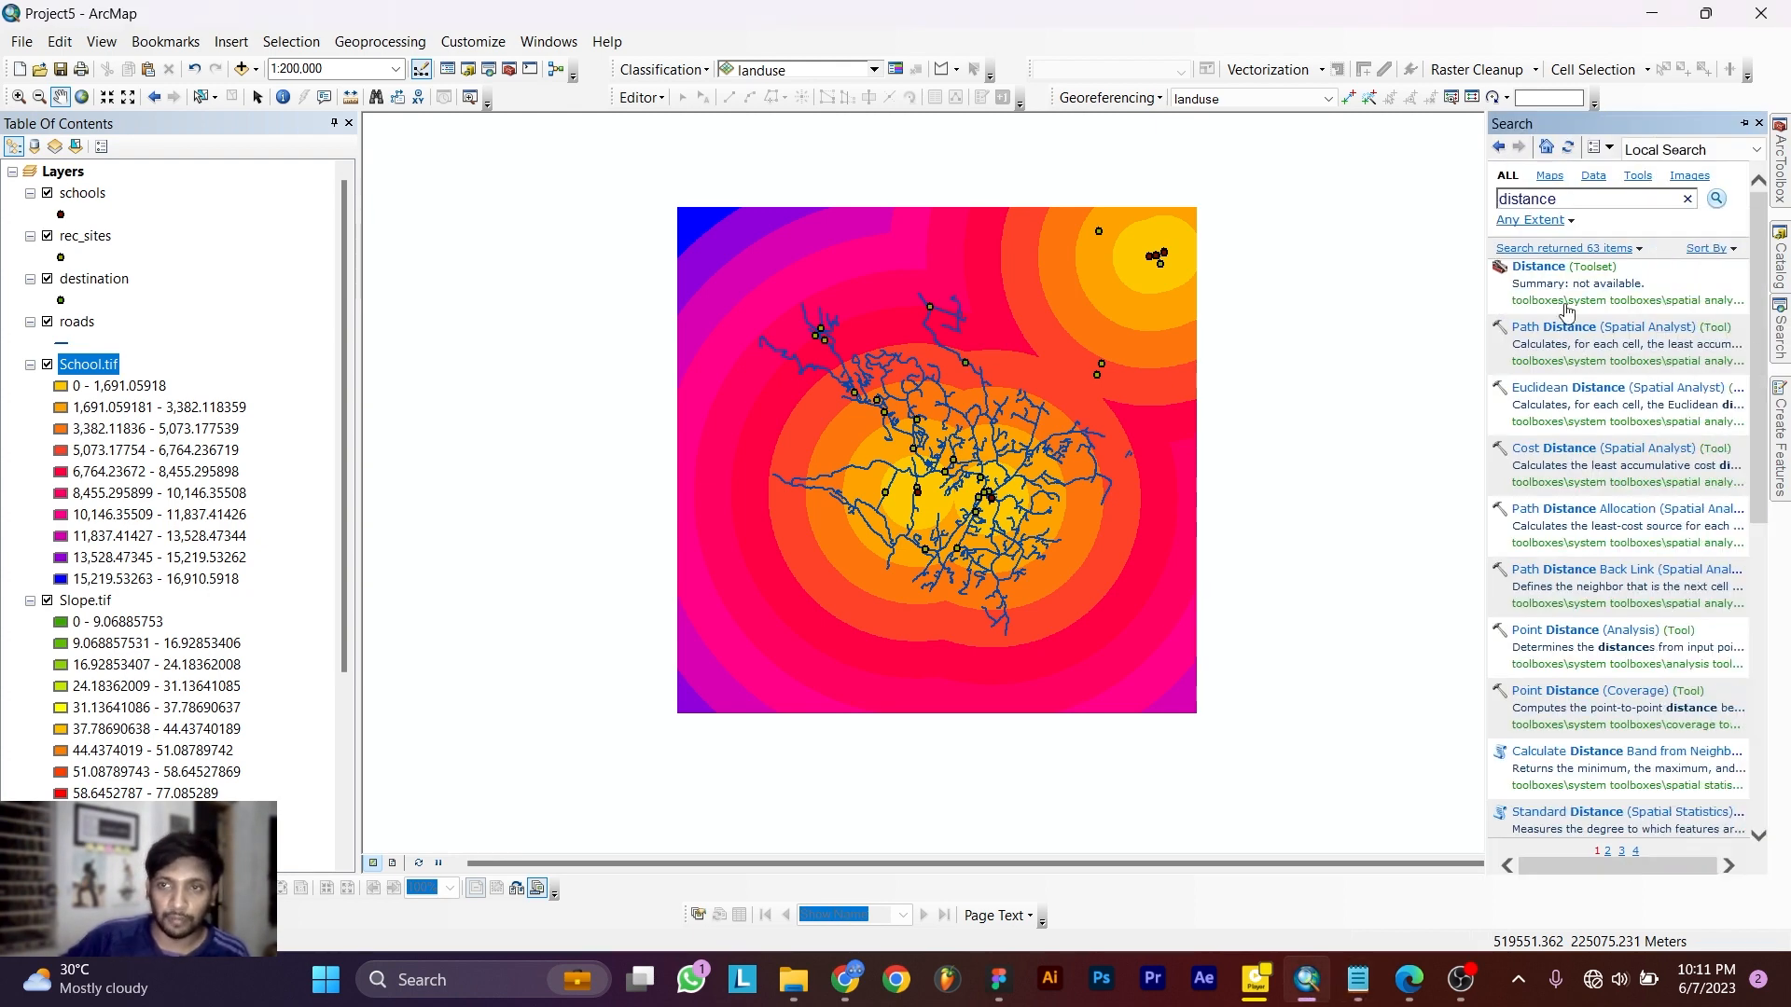
pyautogui.click(1593, 390)
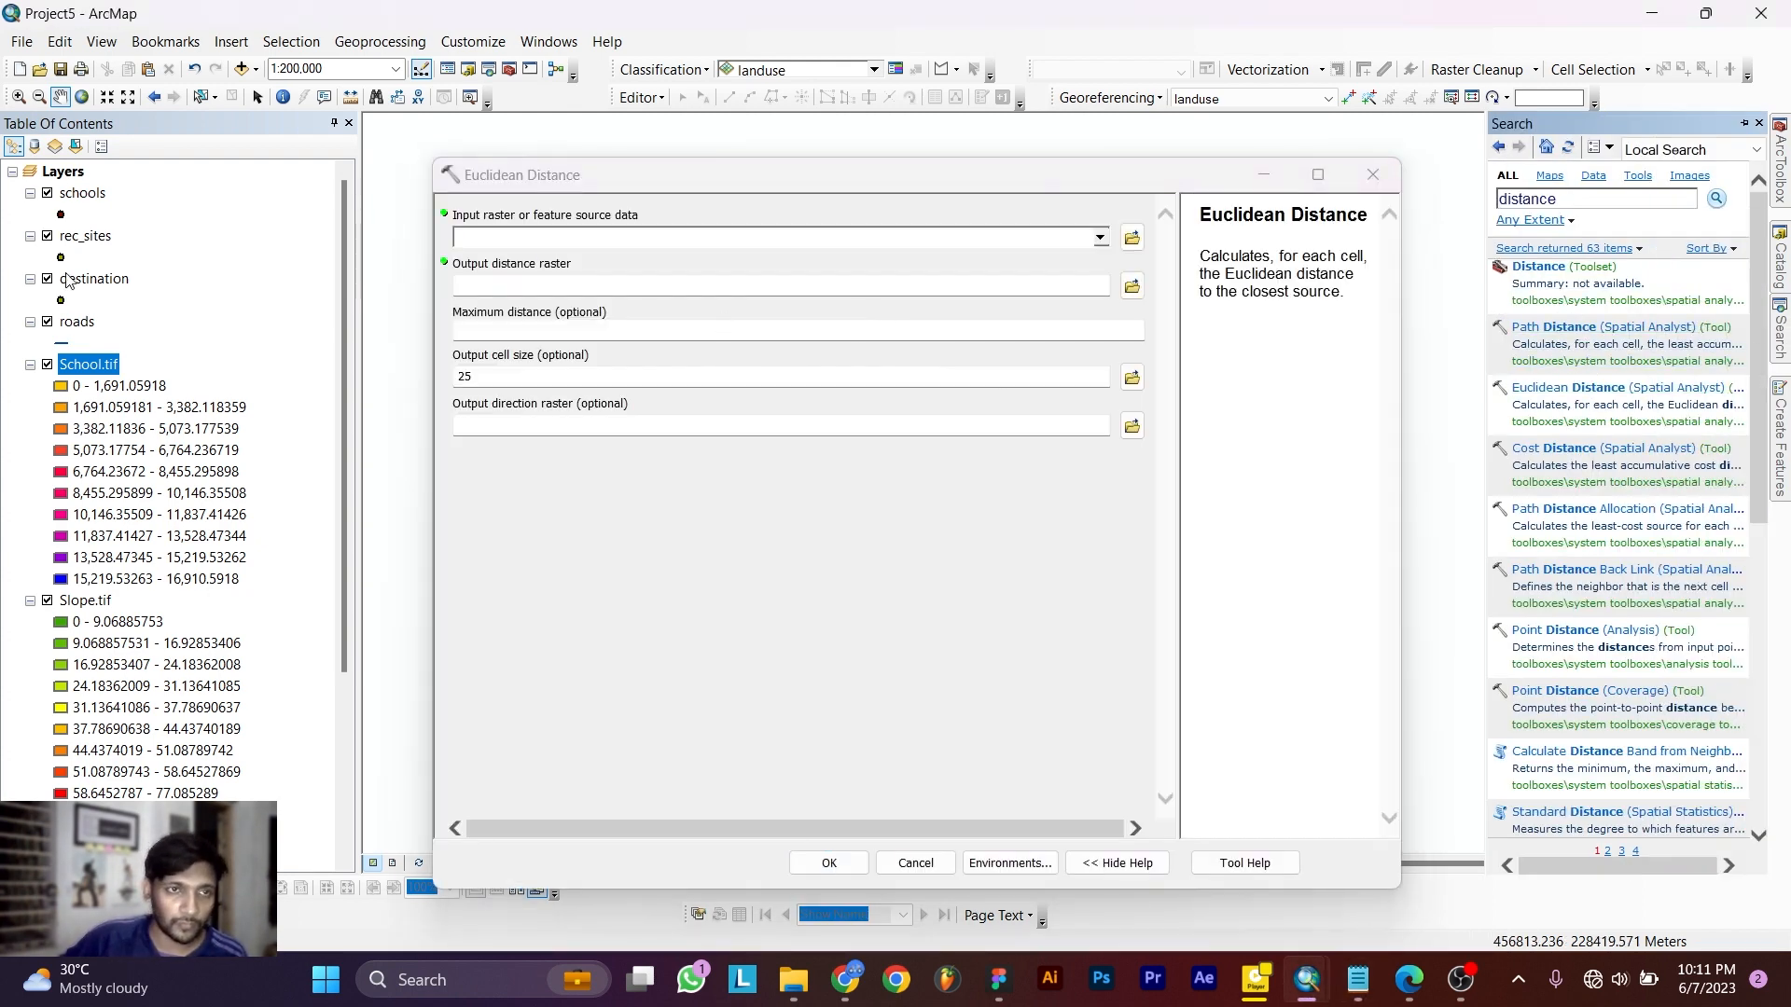
pyautogui.moveTo(85, 236); pyautogui.dragTo(664, 238)
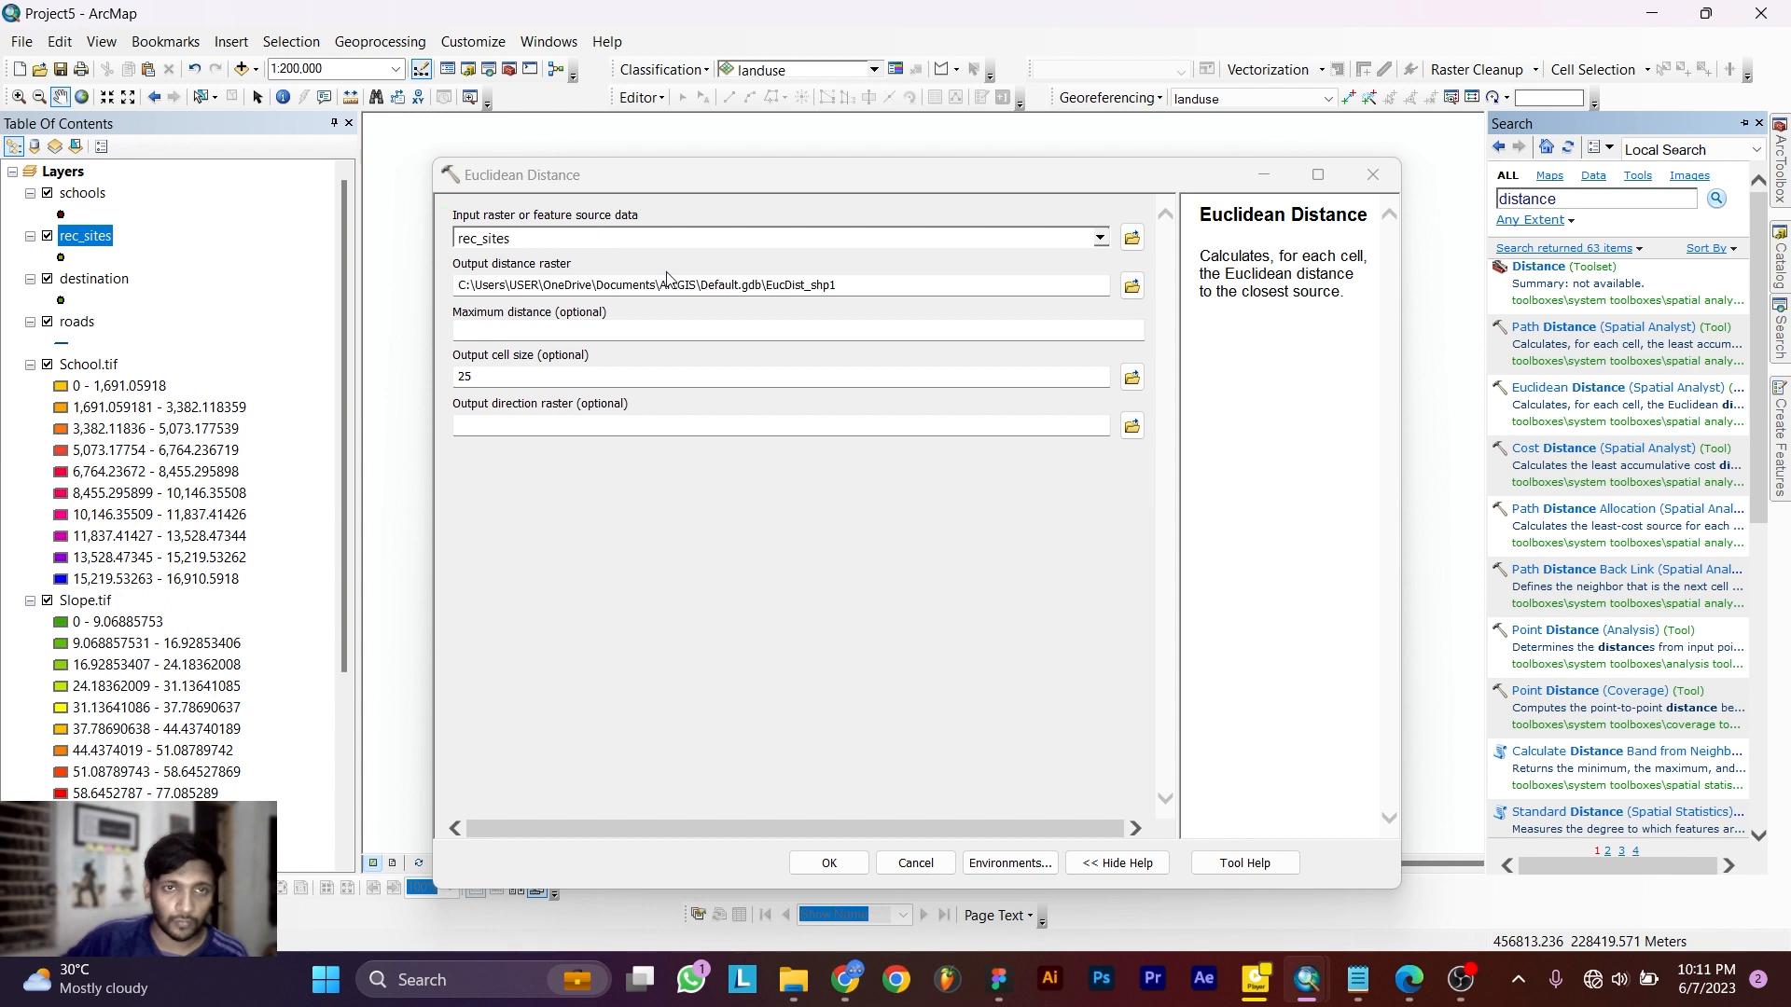
pyautogui.click(1137, 289)
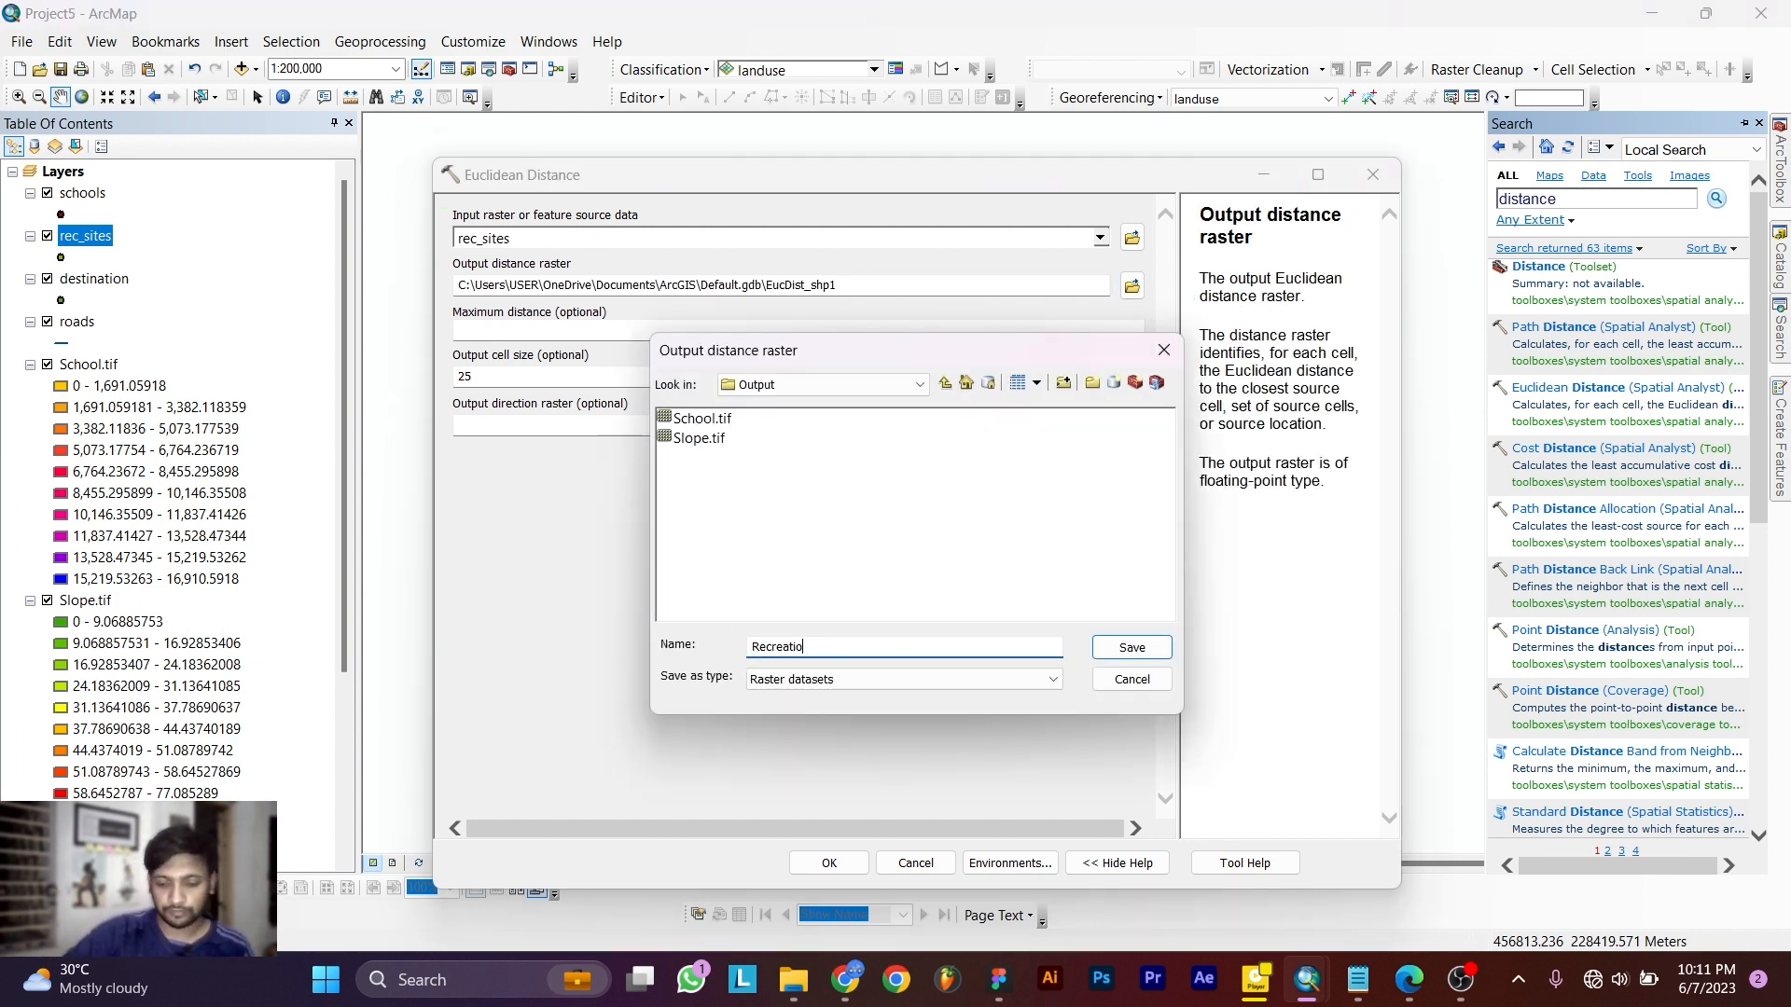
pyautogui.write('Recreation.tif')
pyautogui.press('Return')
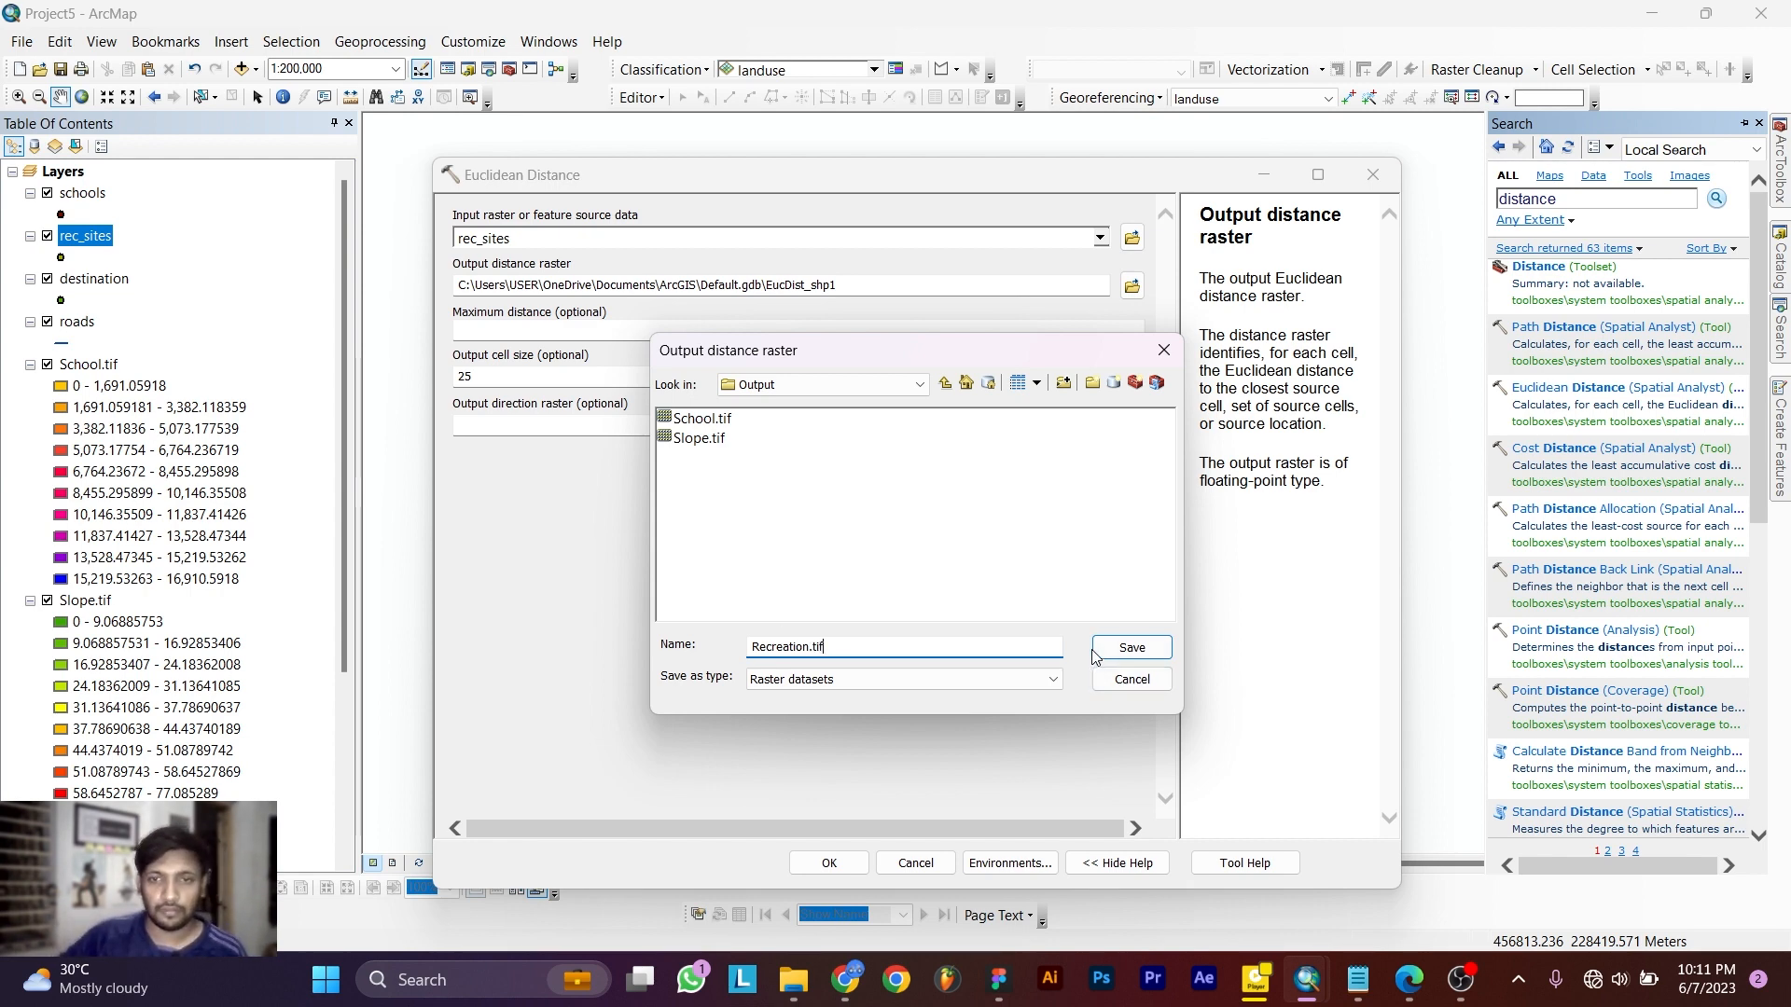
pyautogui.click(829, 863)
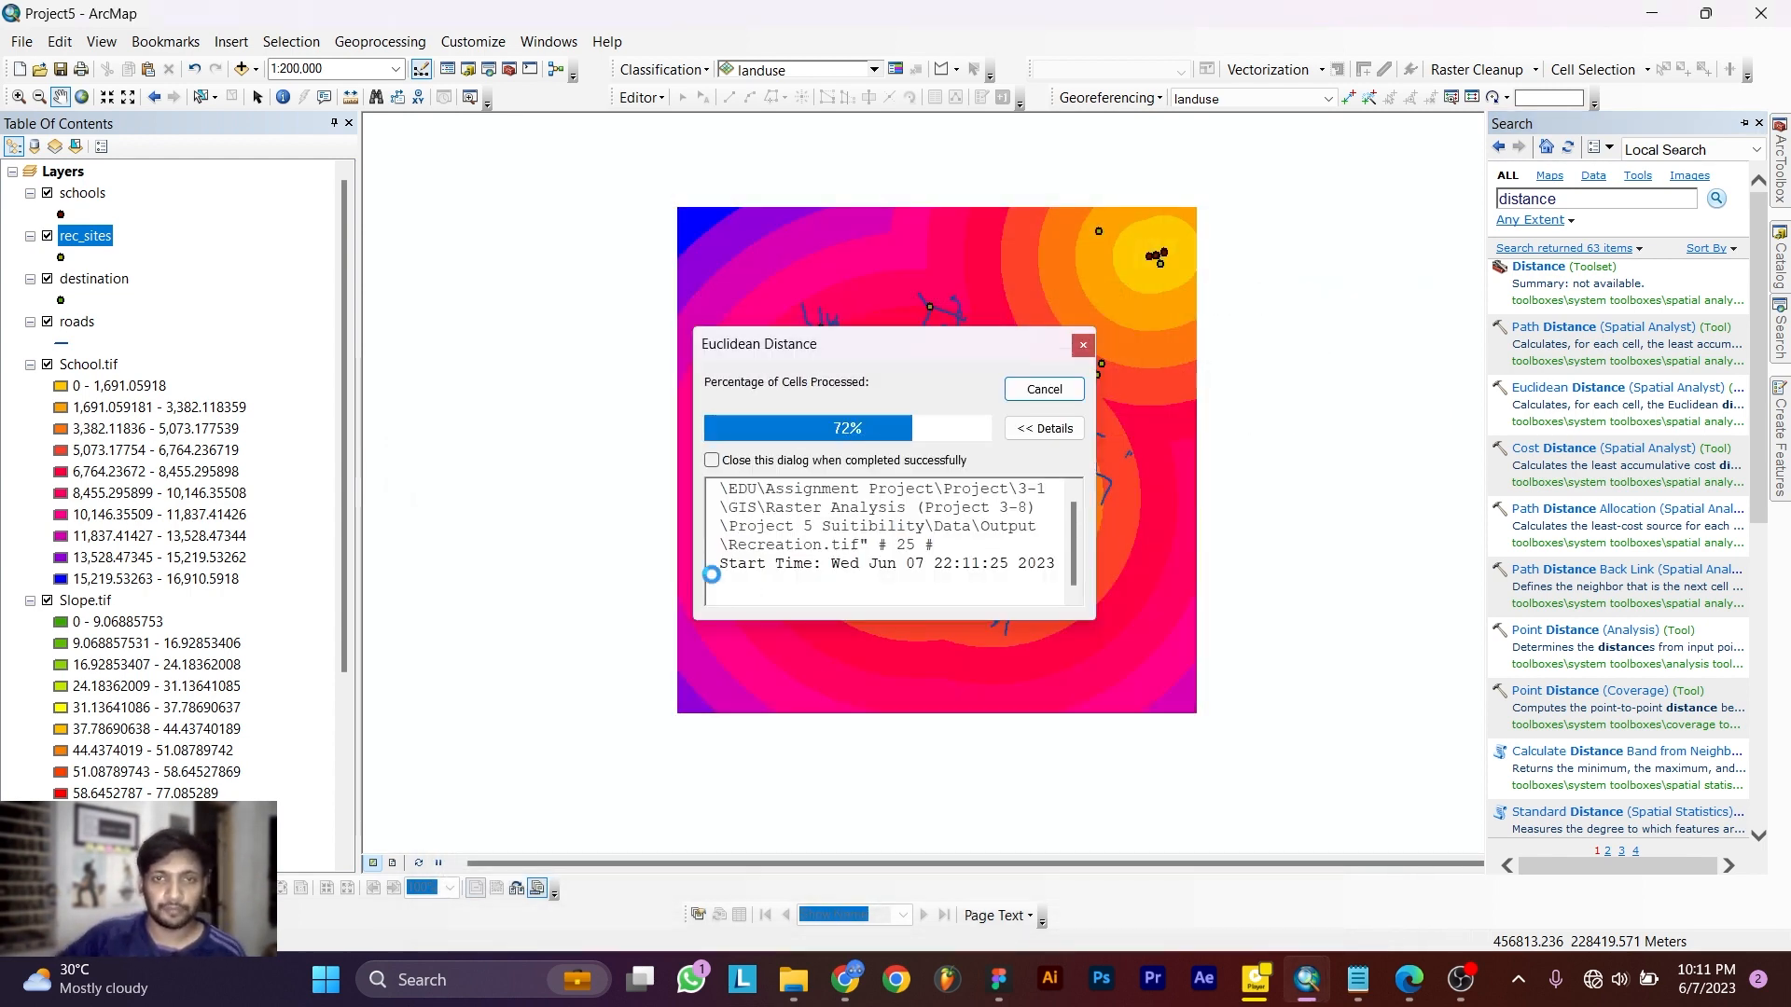
# Examine the new recreation distance raster on the map and the class legends of the School.tif, Slope.tif and landuse layers.
pyautogui.click(1082, 346)
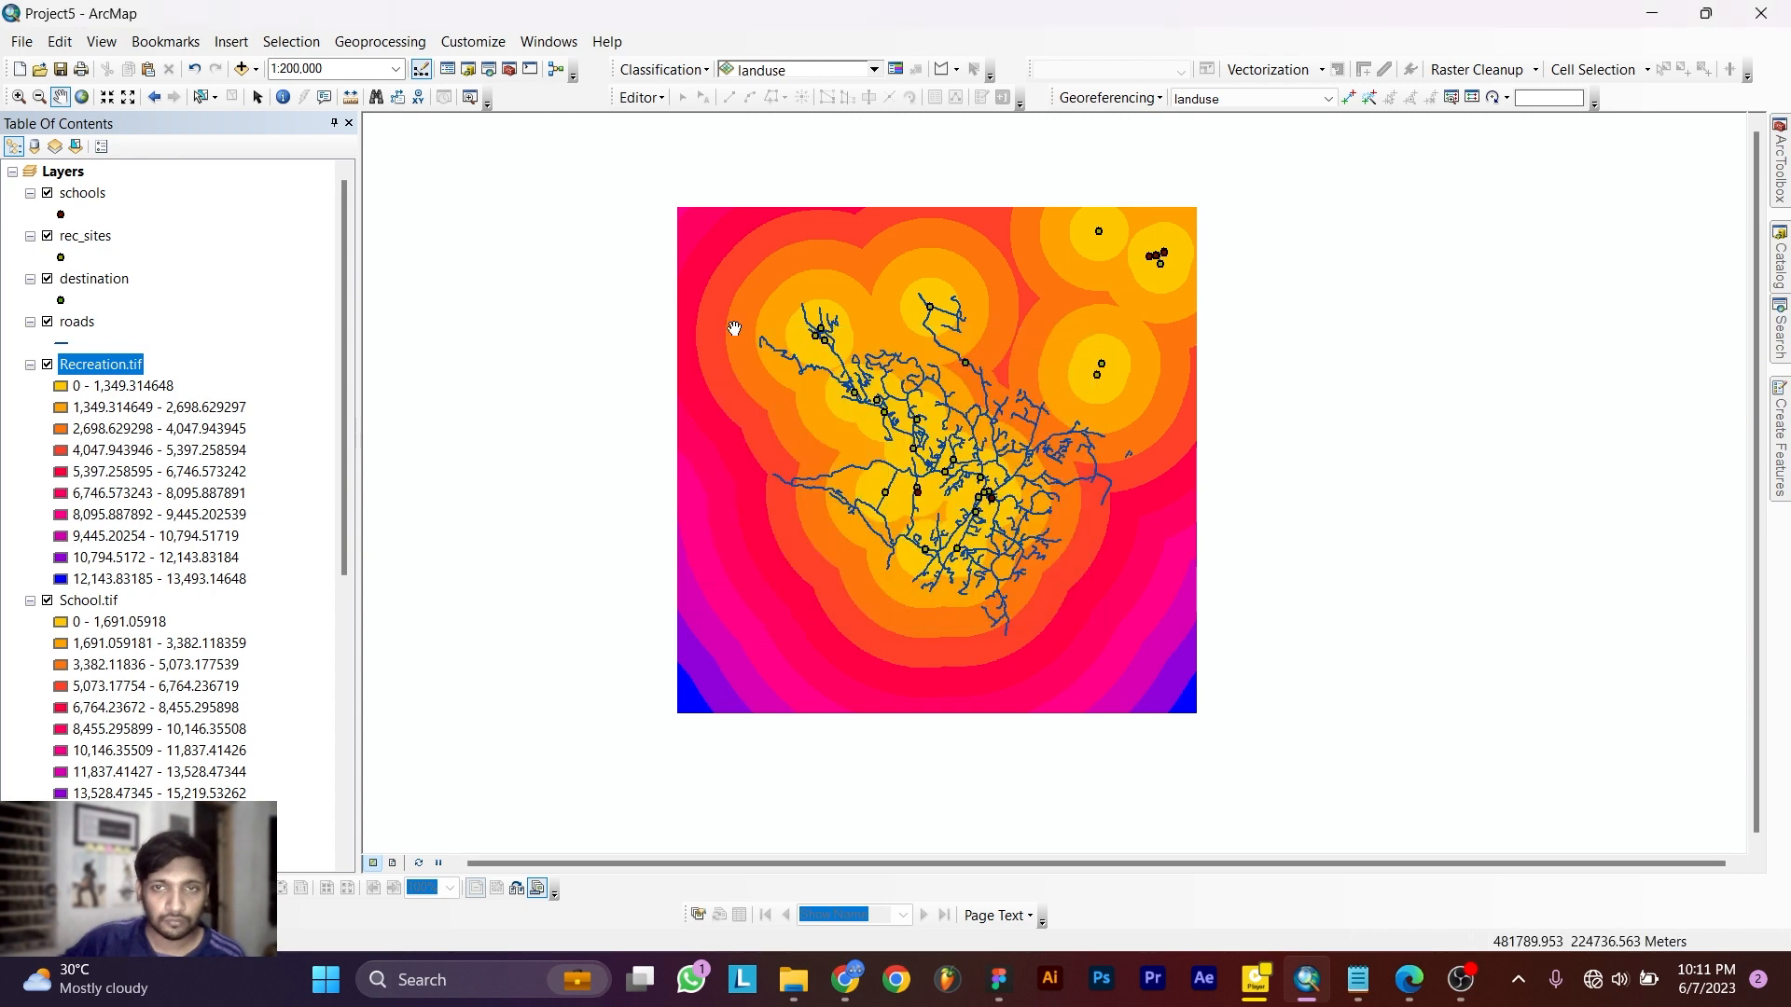
pyautogui.scroll(-4, 150, 592)
pyautogui.scroll(3, 140, 616)
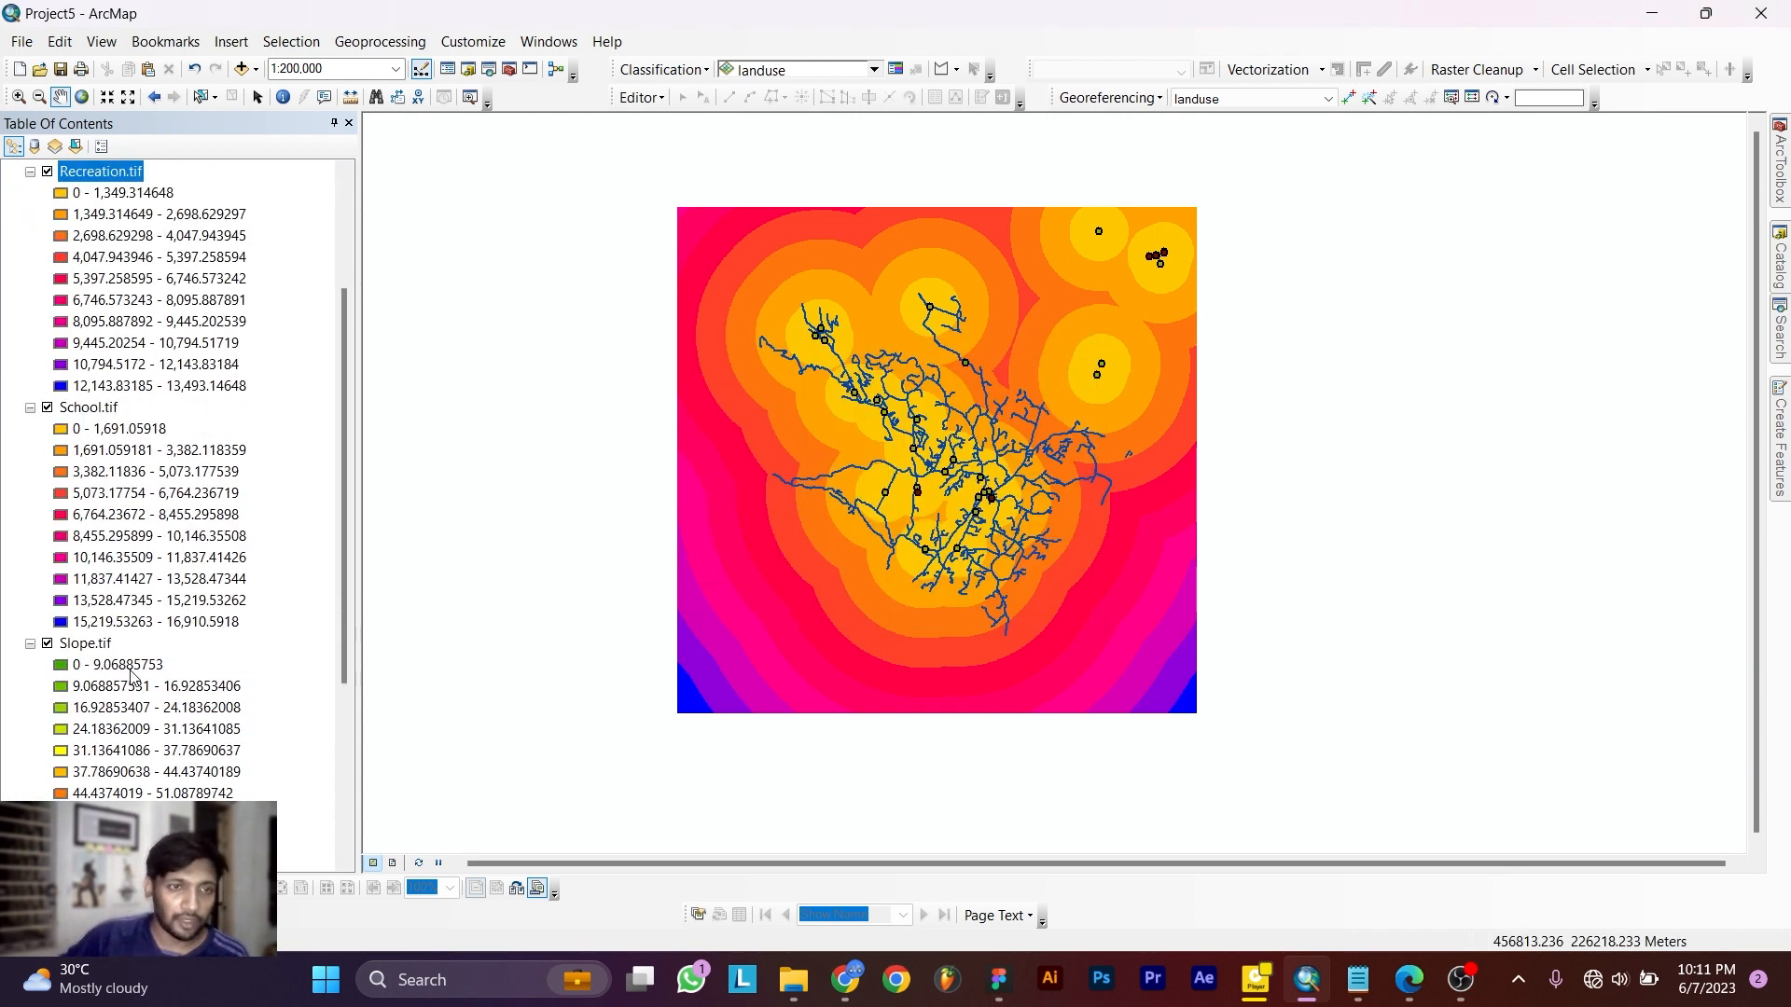
pyautogui.scroll(-2, 128, 648)
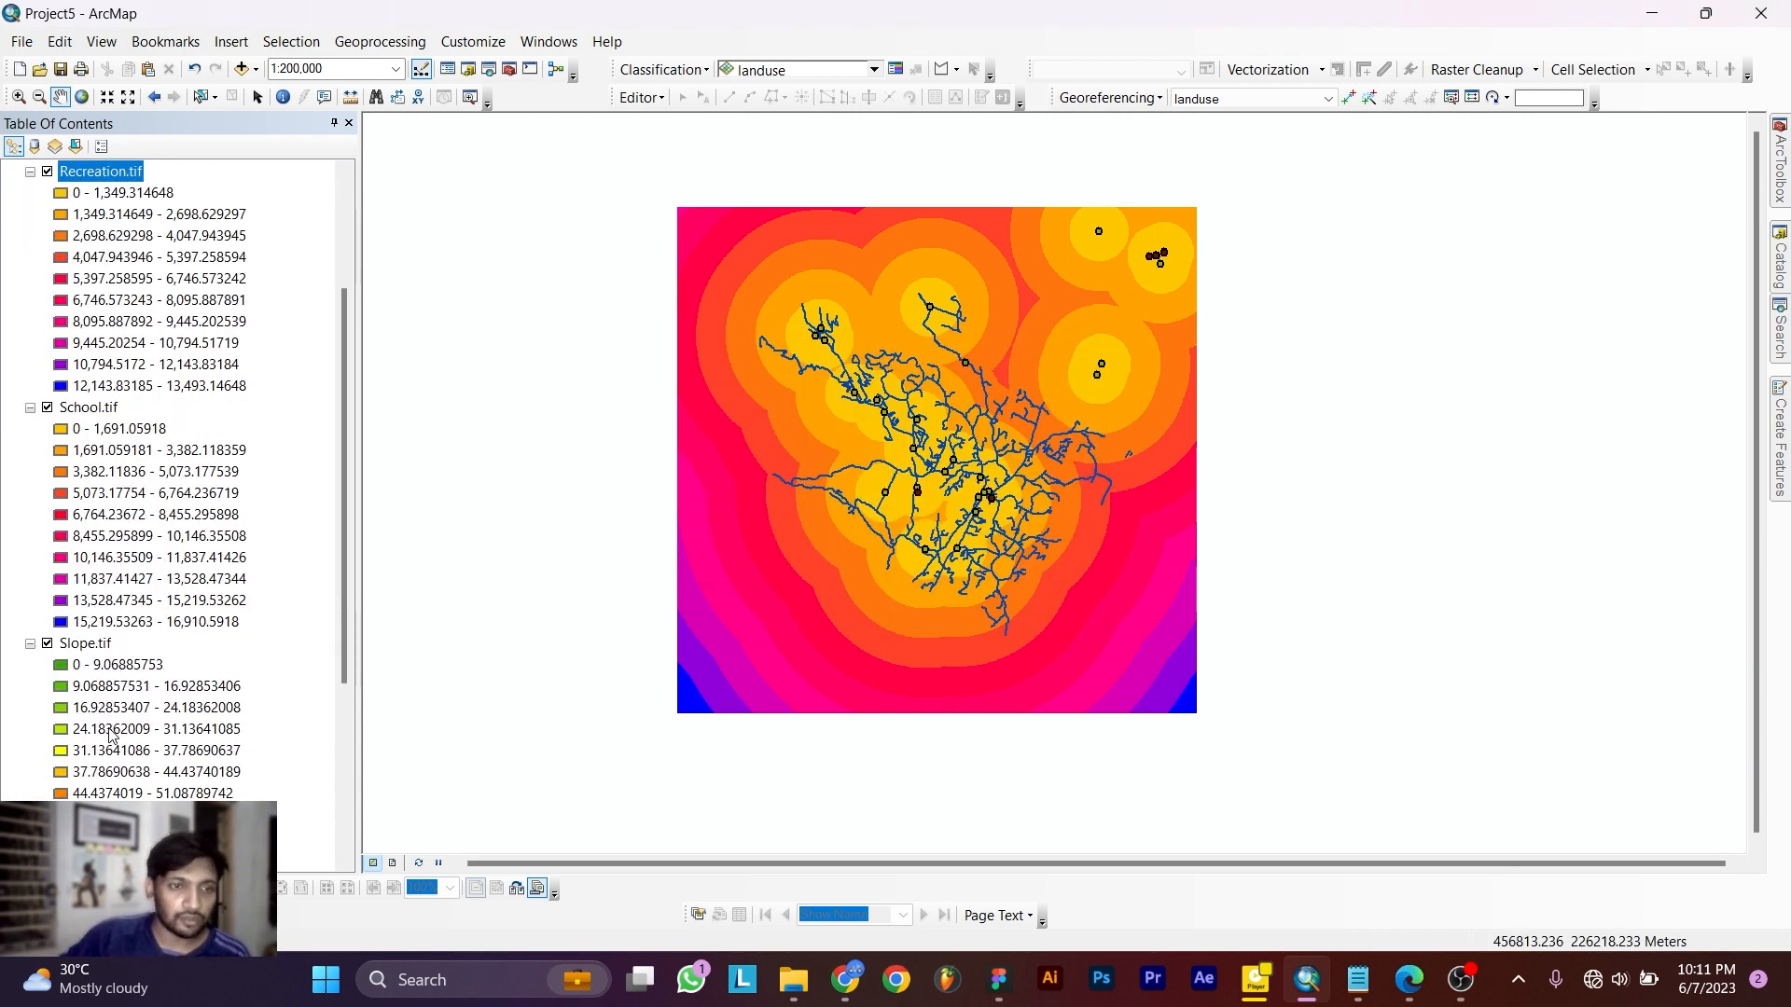
pyautogui.scroll(-1, 130, 753)
pyautogui.scroll(-3, 128, 732)
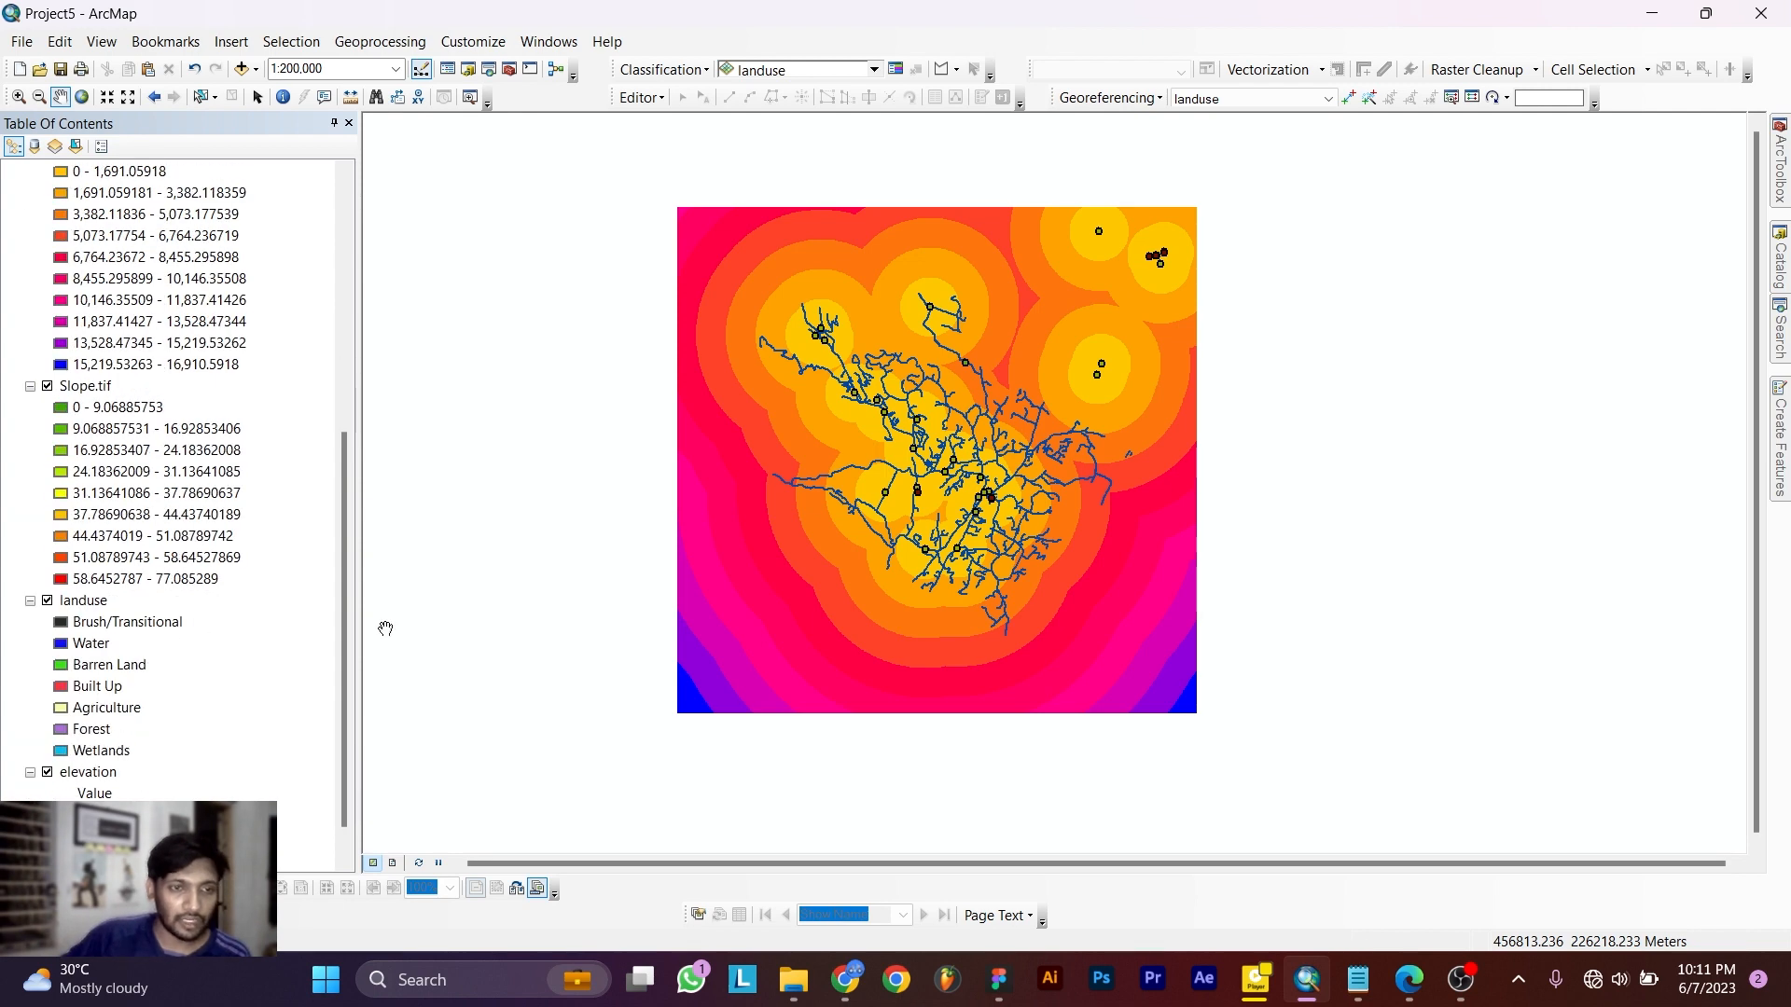
pyautogui.scroll(1, 1325, 522)
pyautogui.scroll(-2, 1123, 460)
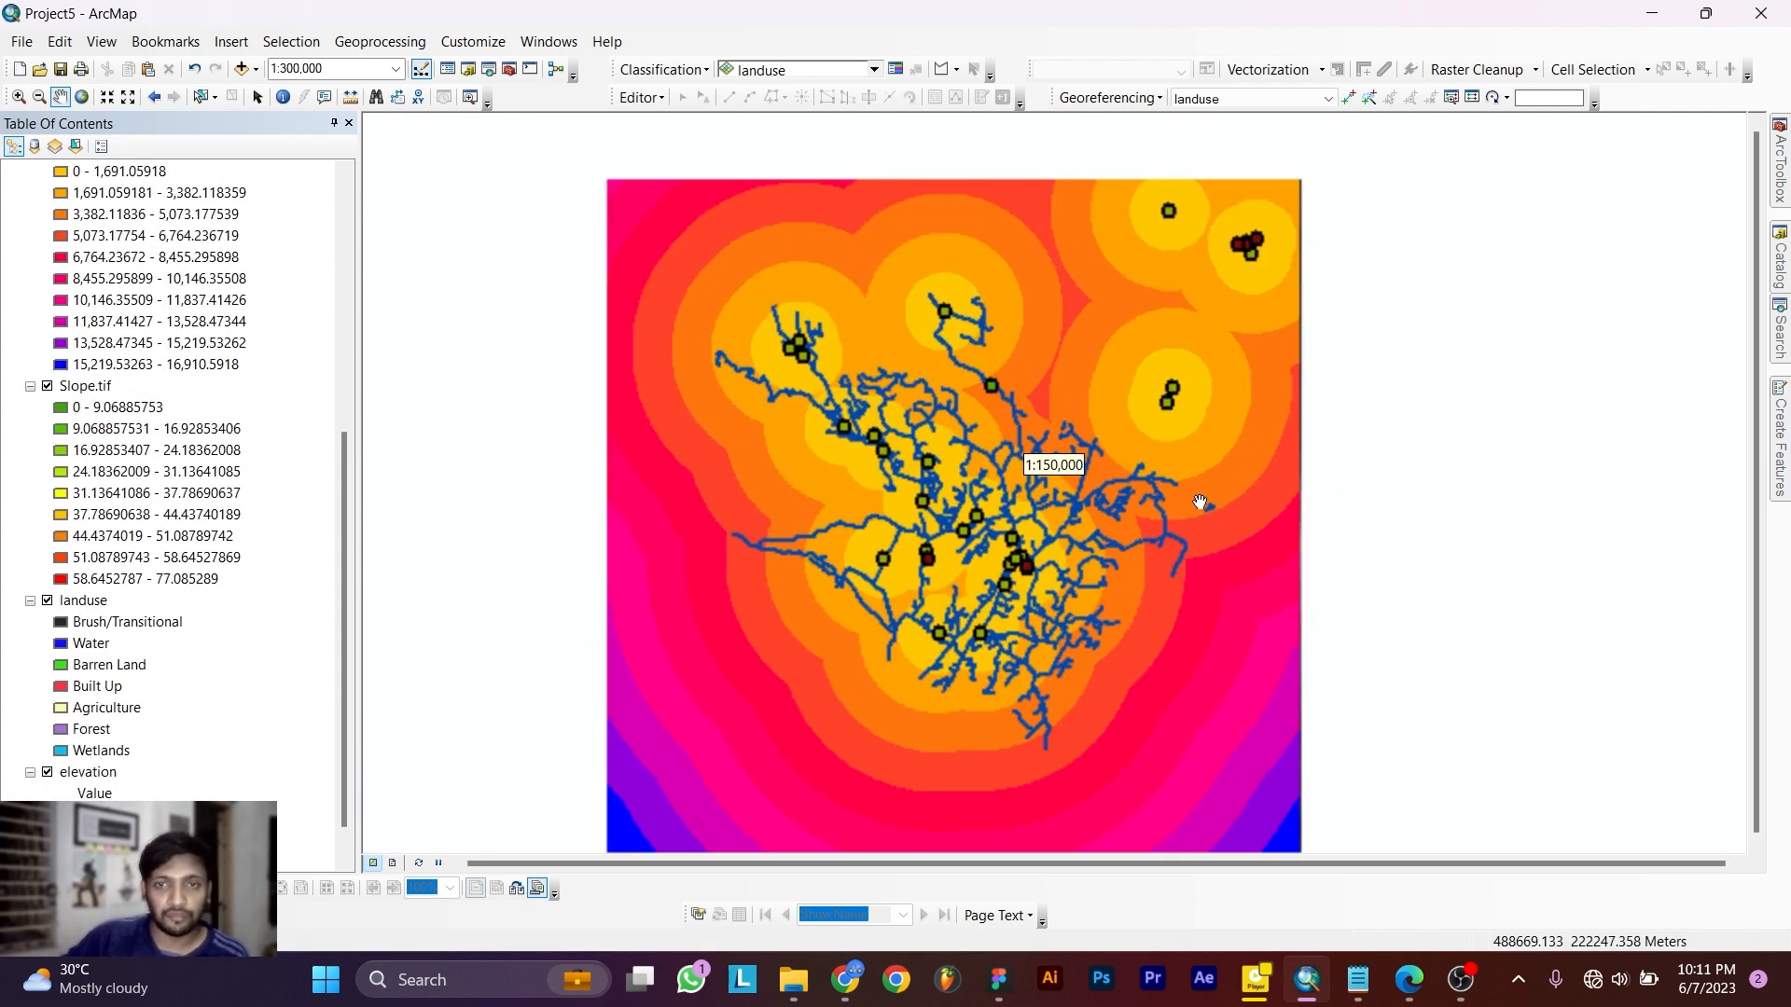
pyautogui.moveTo(1105, 664); pyautogui.dragTo(1015, 636)
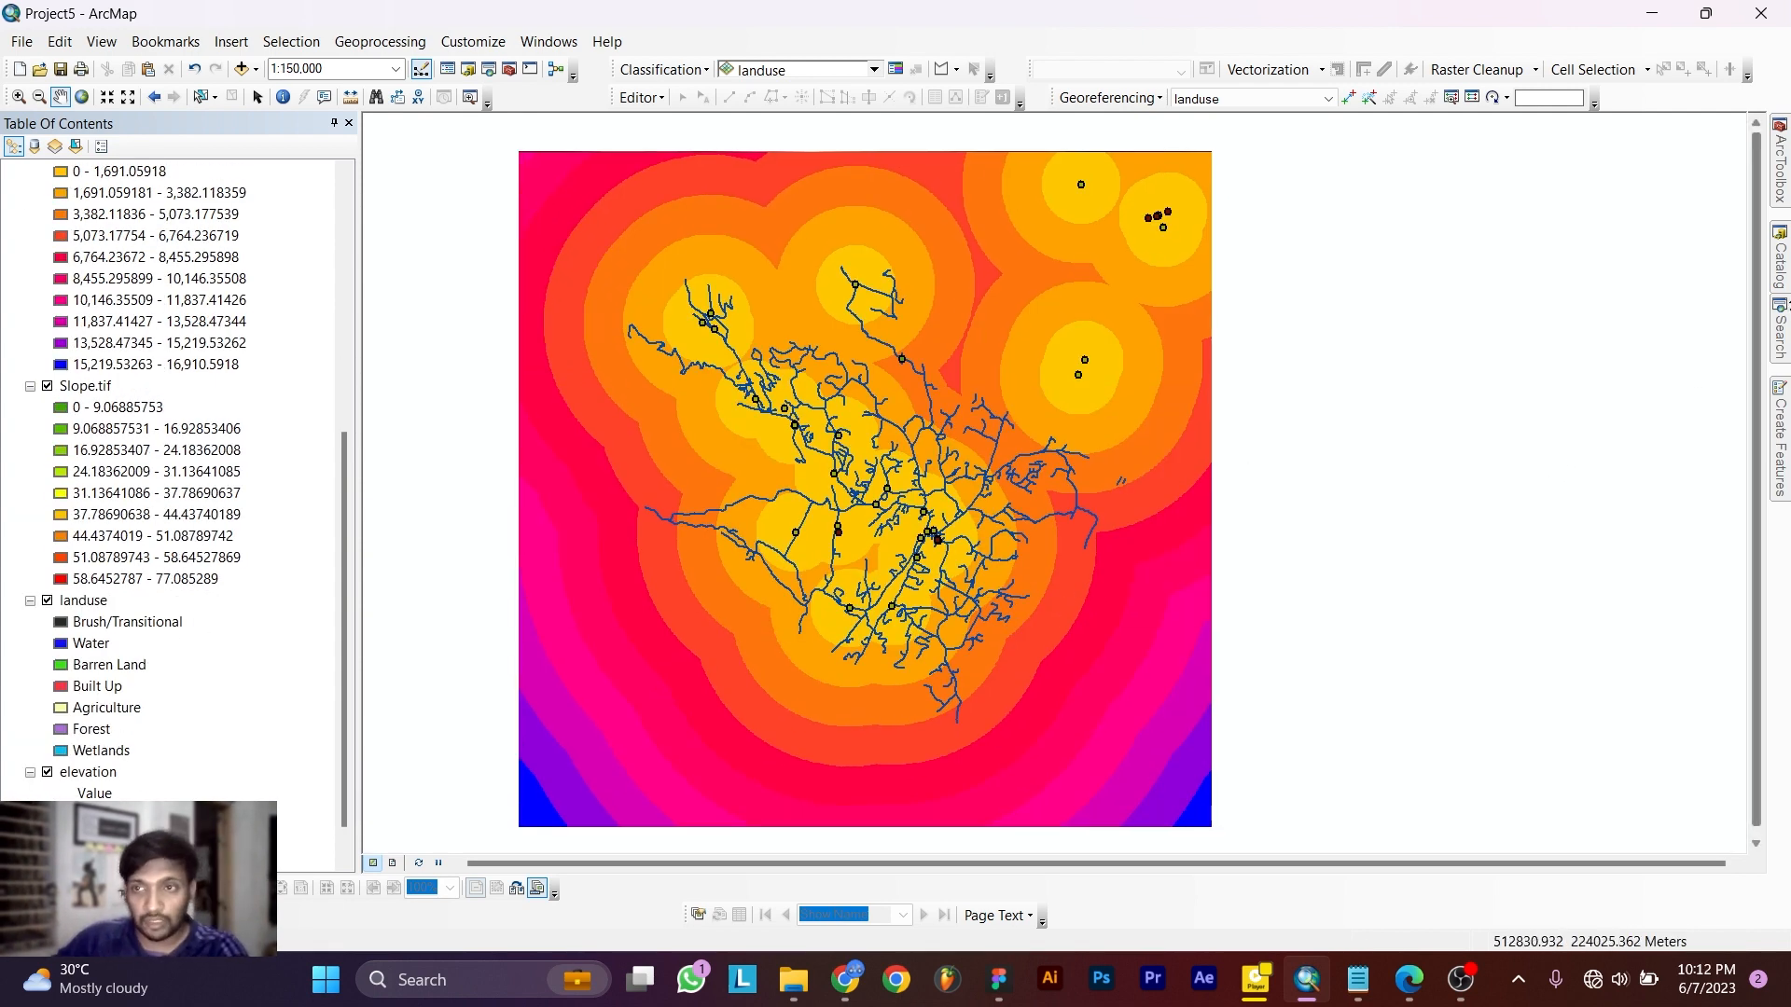
# Search the tools for "reclassify" and open the Reclassify (Spatial Analyst) tool.
pyautogui.click(1782, 332)
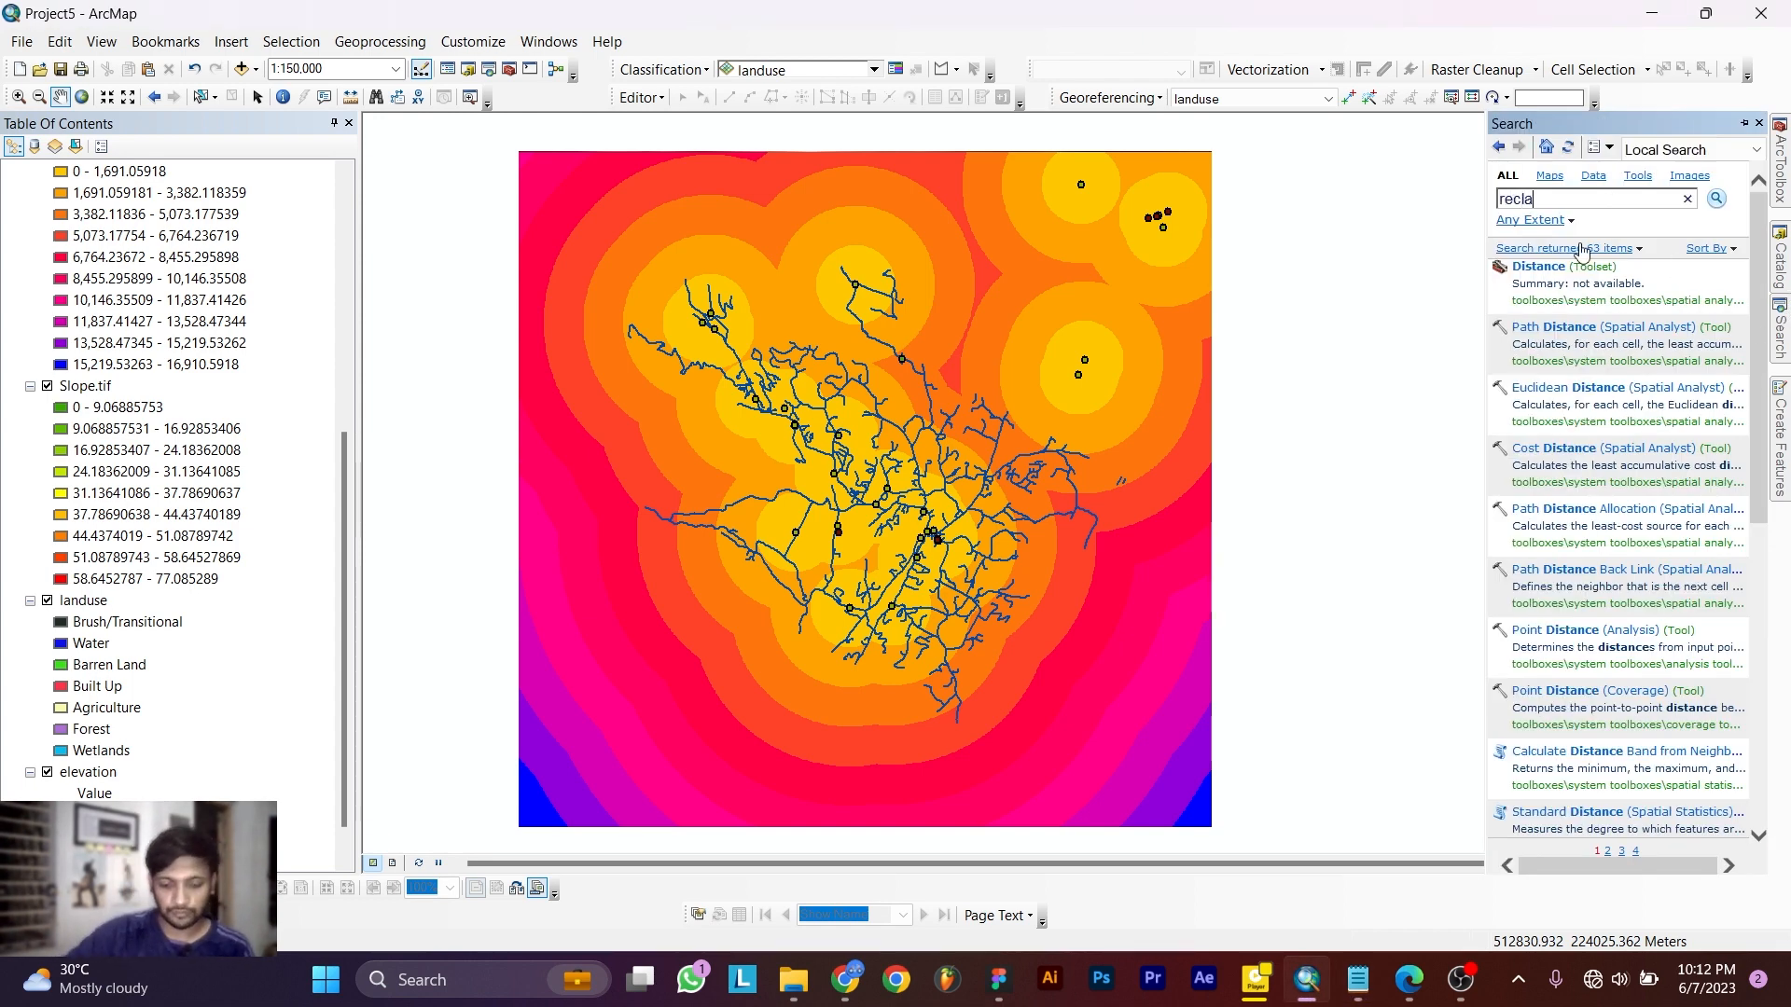
pyautogui.write('reclassify')
pyautogui.press('Return')
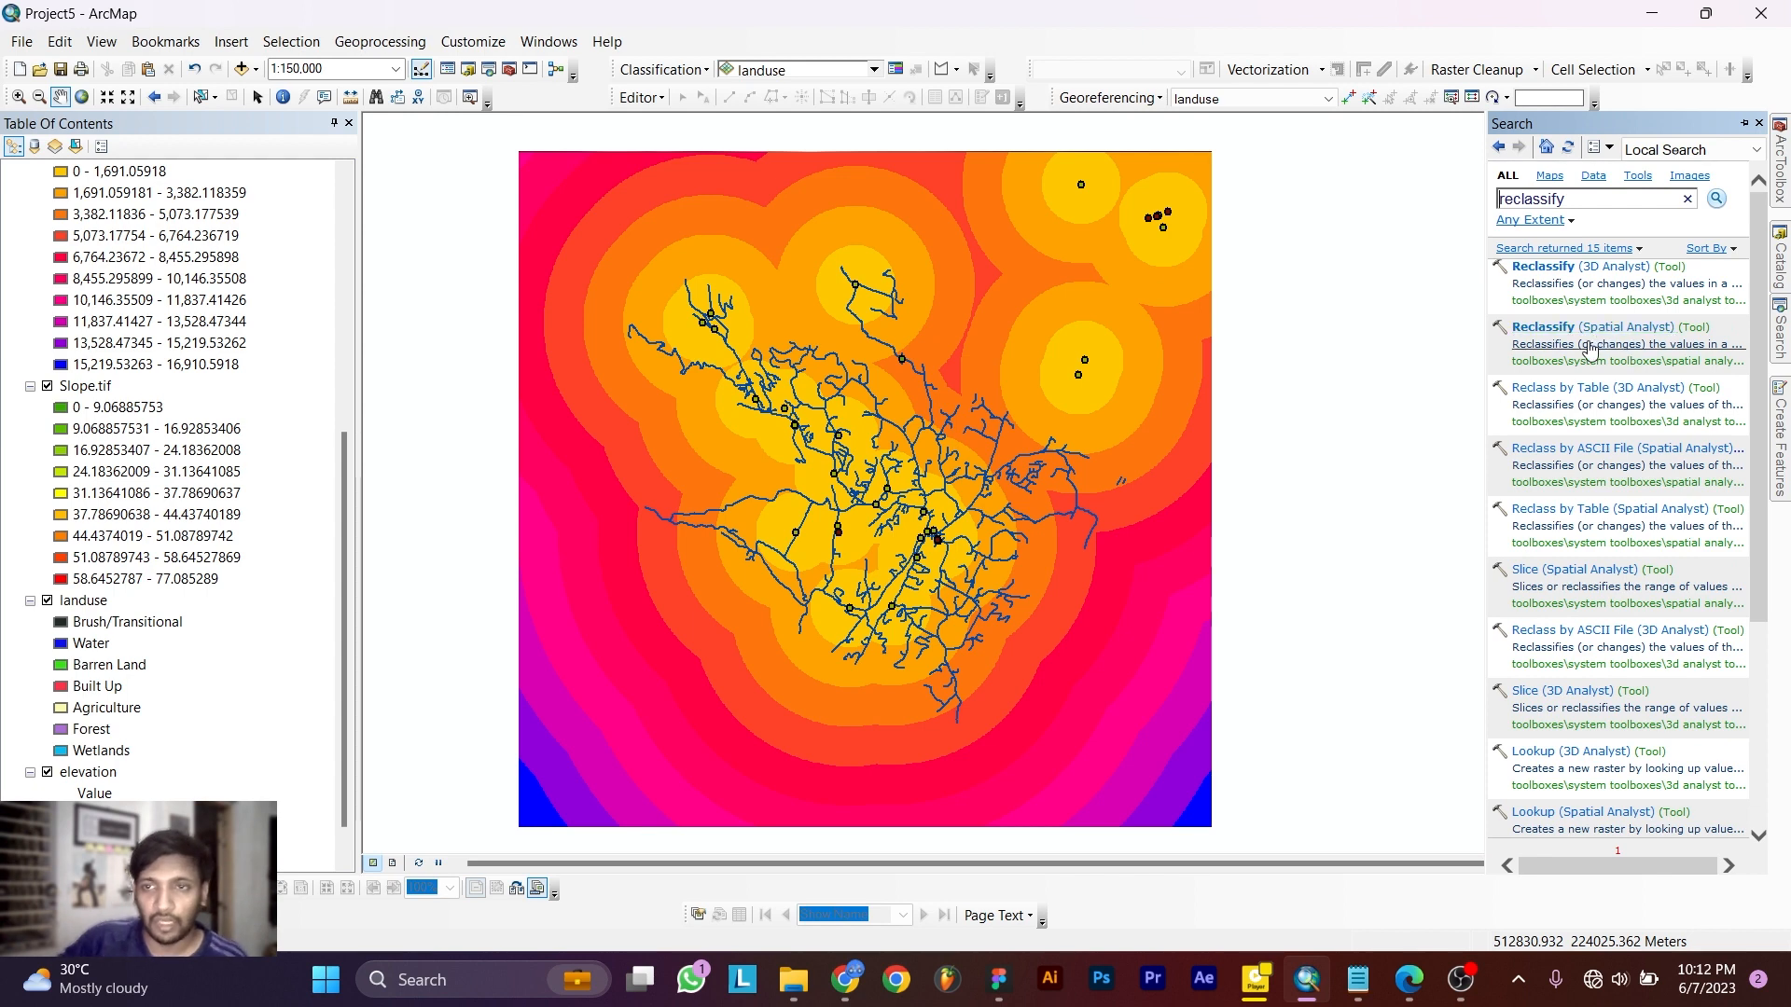
pyautogui.click(1543, 327)
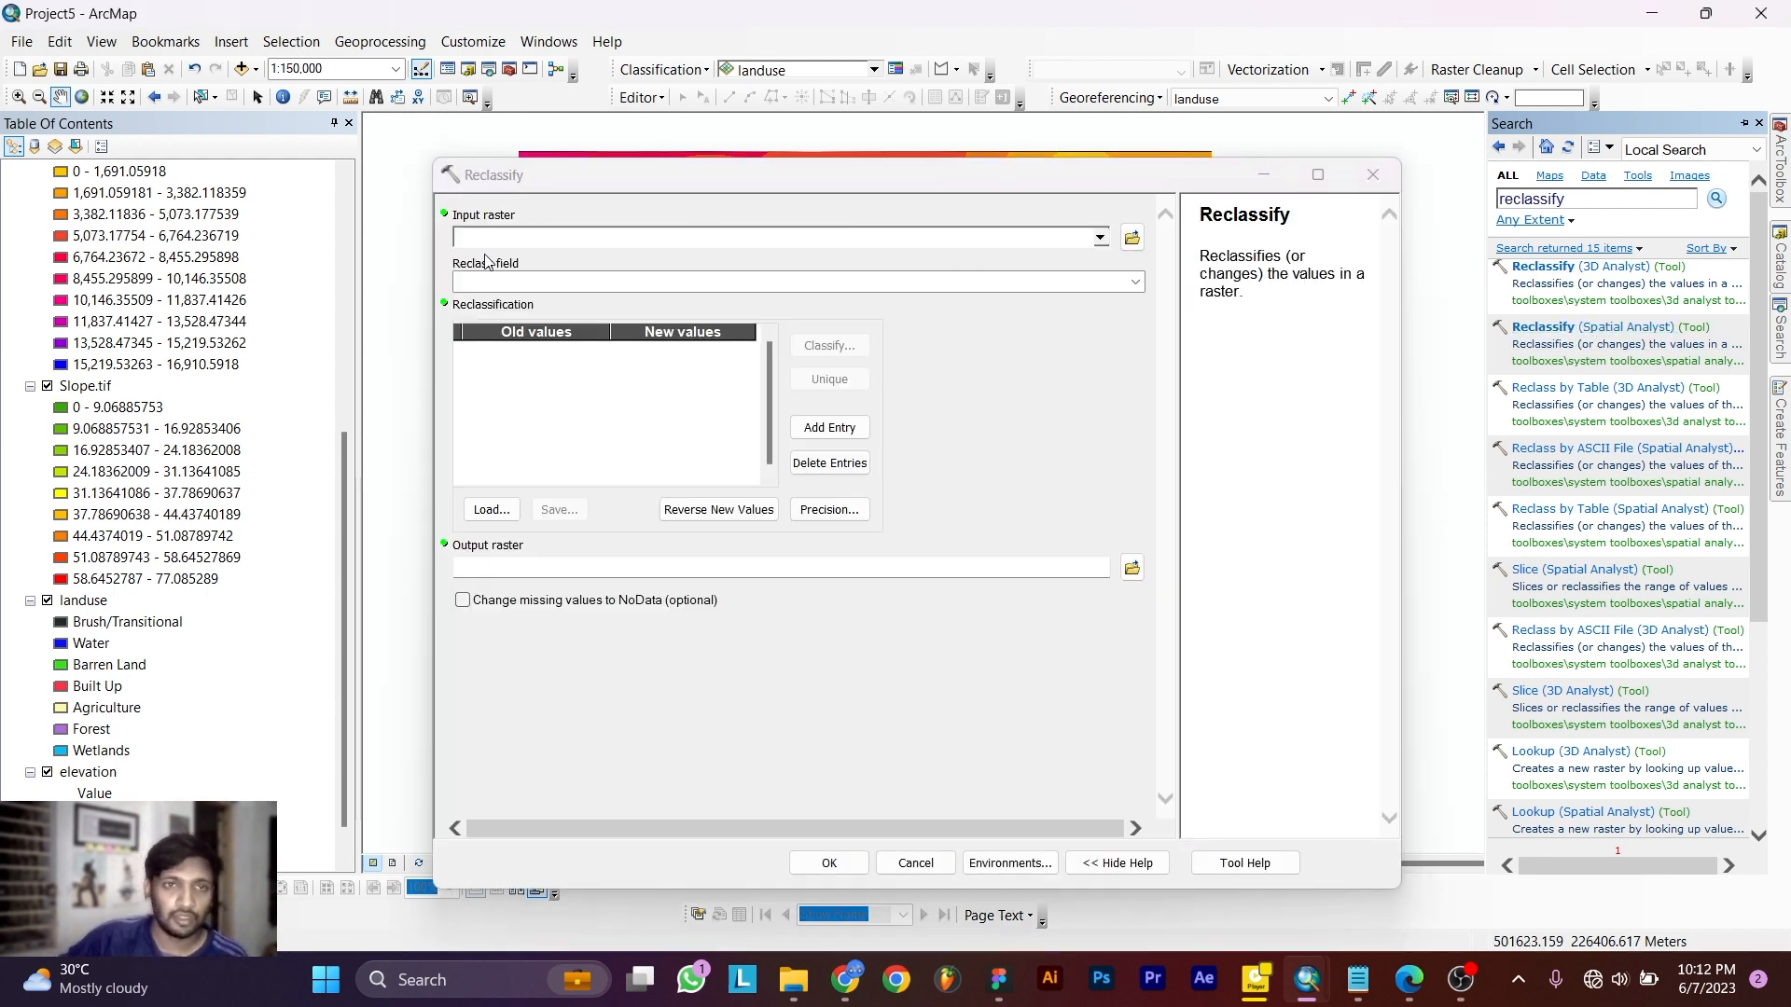
# Use Recreation.tif as the raster to reclassify and set its classification method to Equal Interval.
pyautogui.scroll(4, 233, 463)
pyautogui.scroll(3, 234, 464)
pyautogui.scroll(-2, 151, 467)
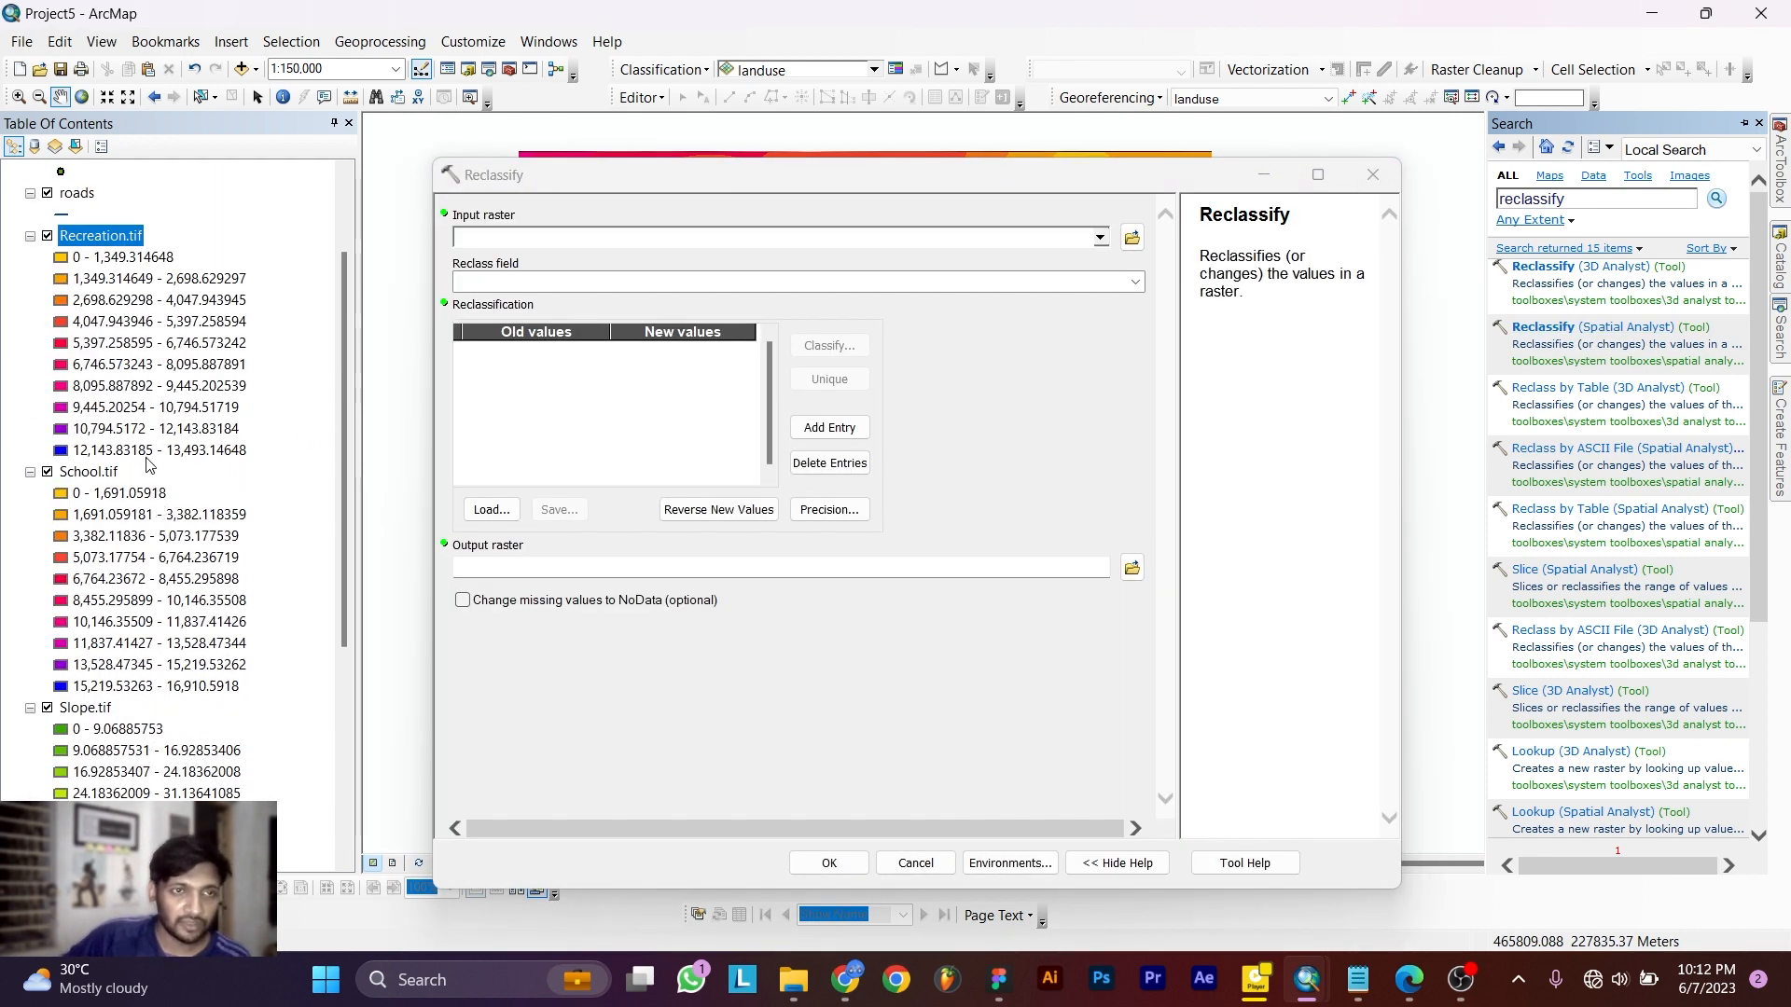
pyautogui.moveTo(90, 242); pyautogui.dragTo(497, 246)
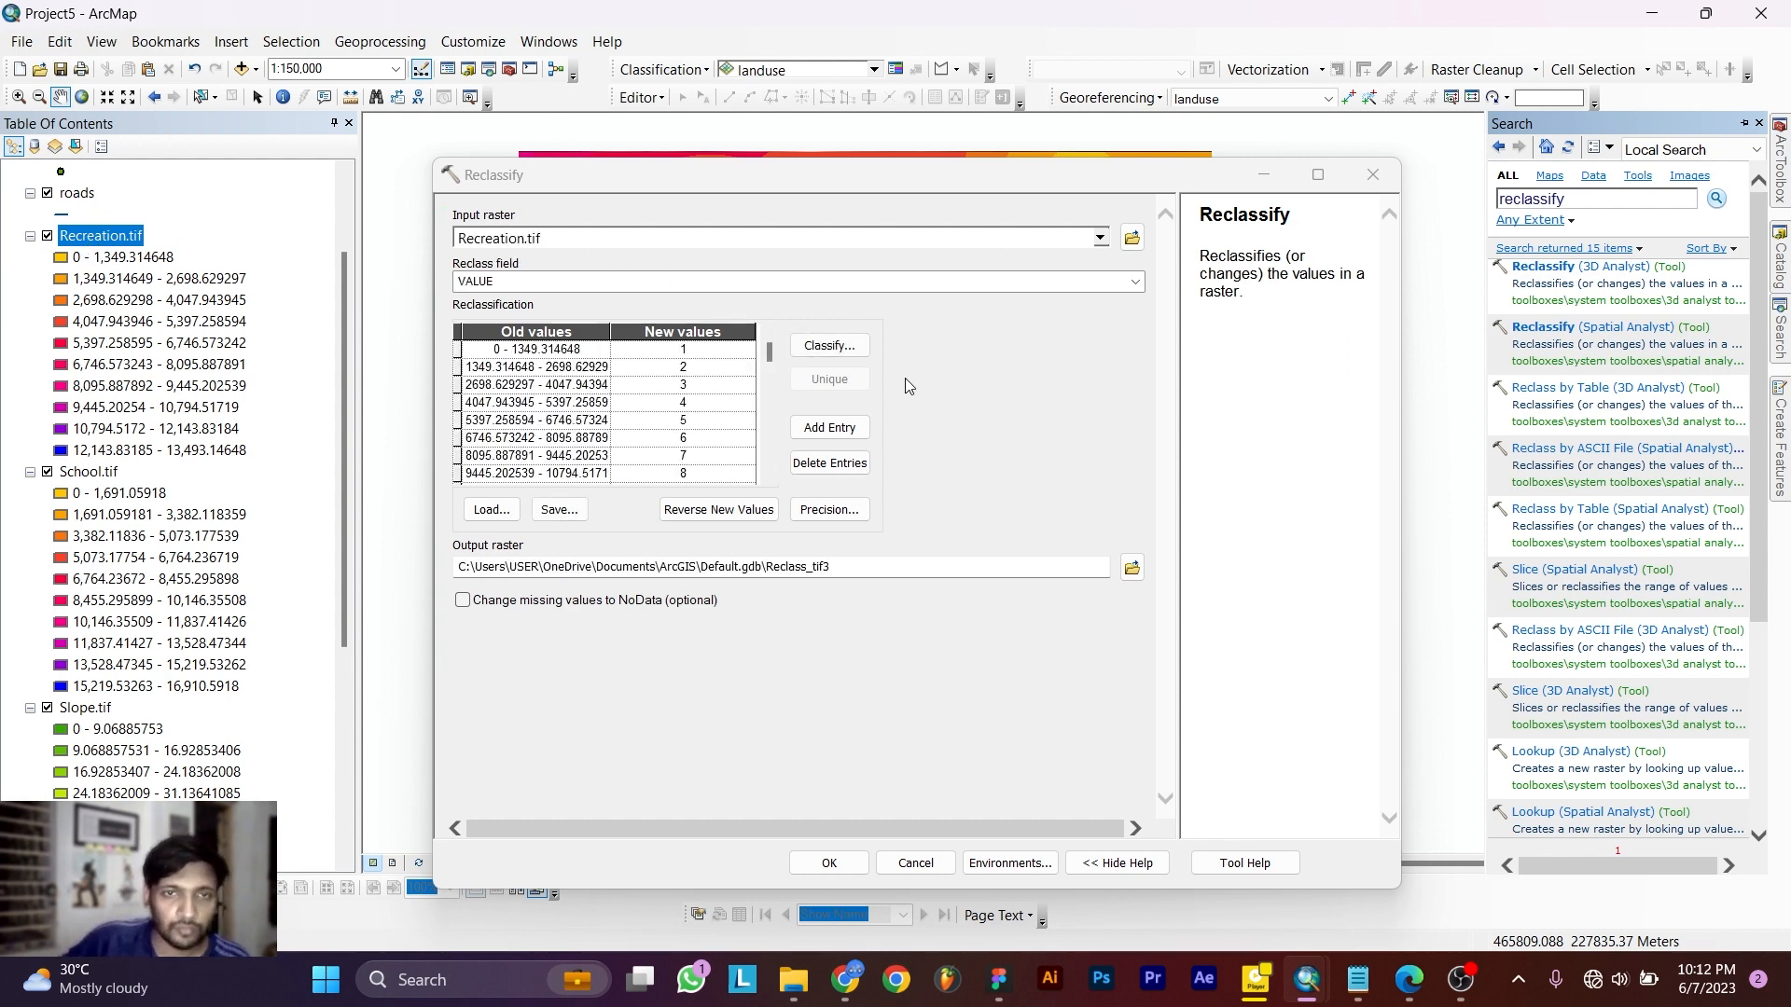
pyautogui.click(833, 346)
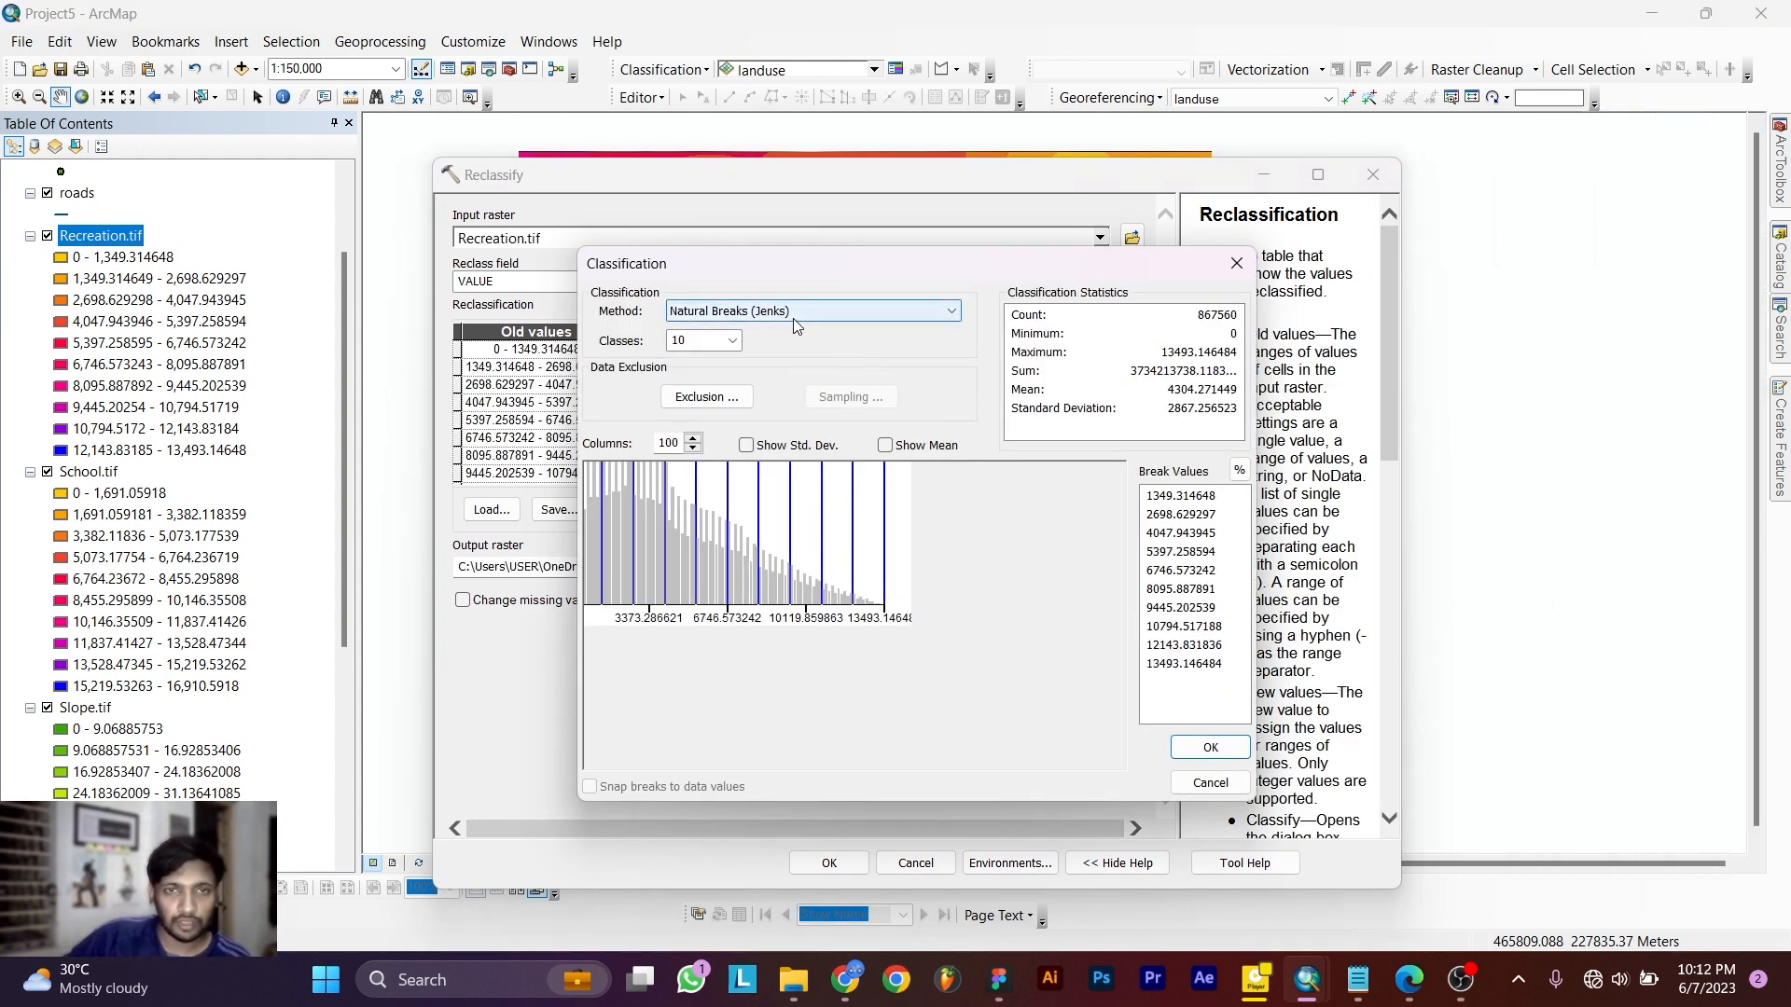
pyautogui.click(794, 317)
pyautogui.click(725, 346)
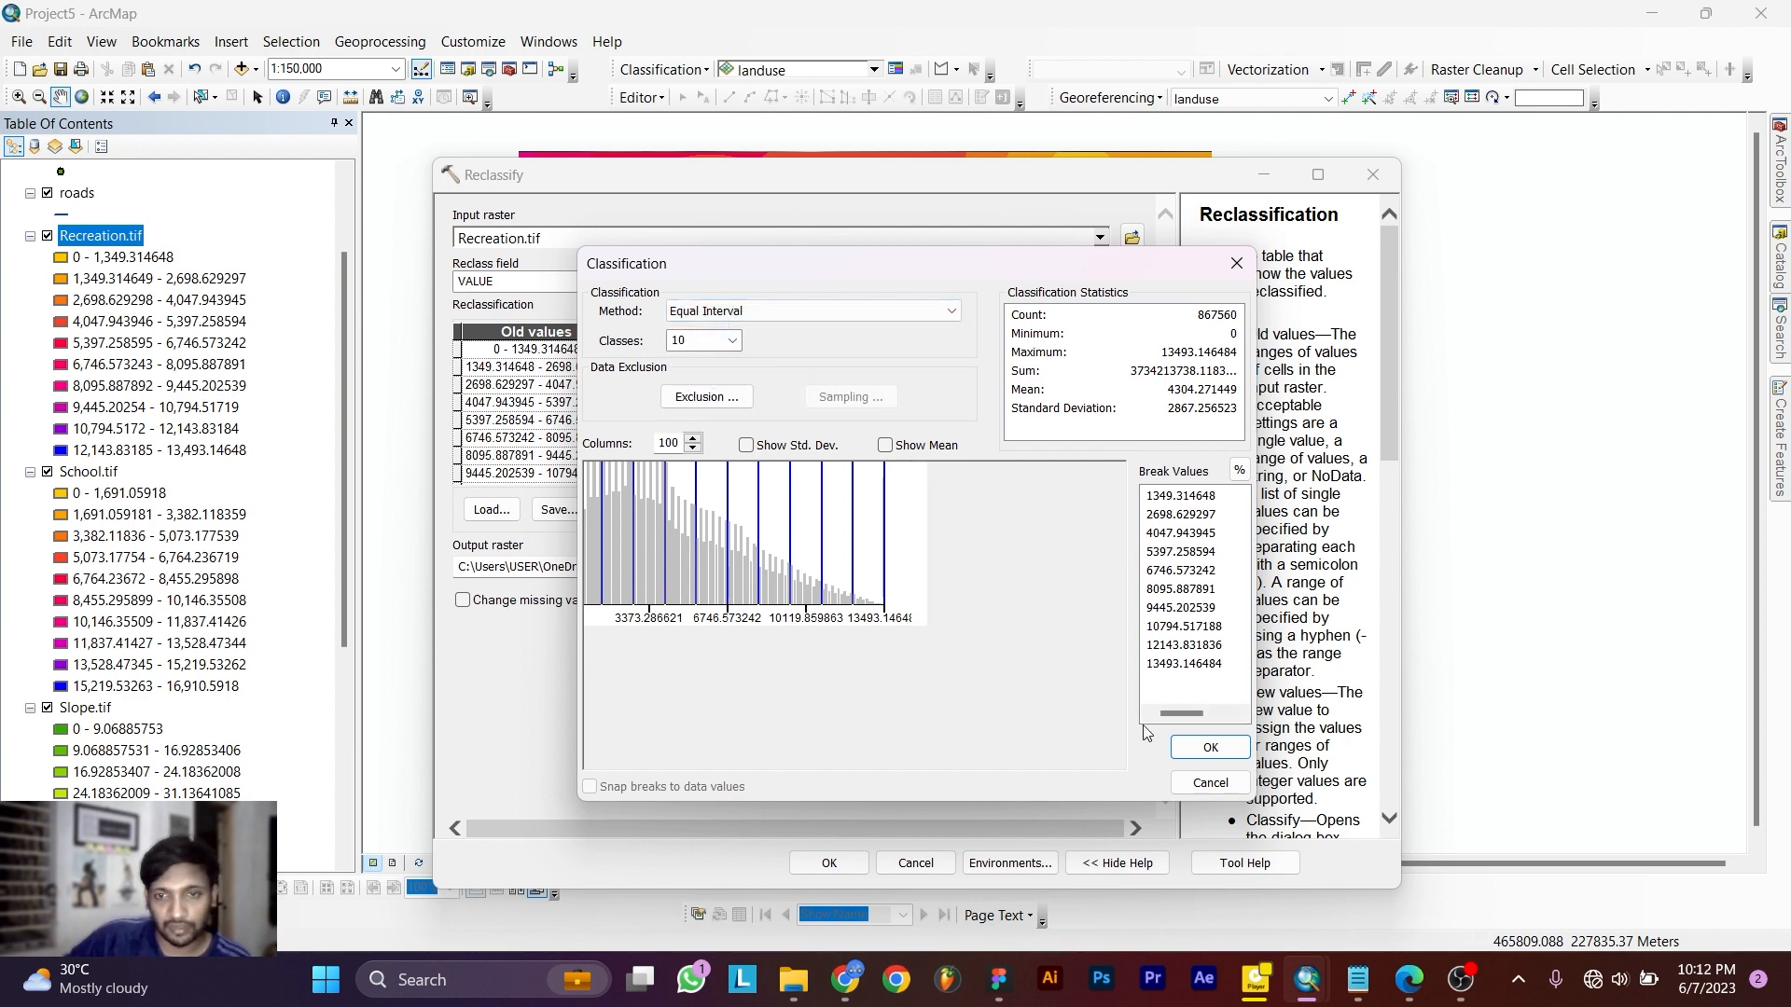
pyautogui.click(1192, 745)
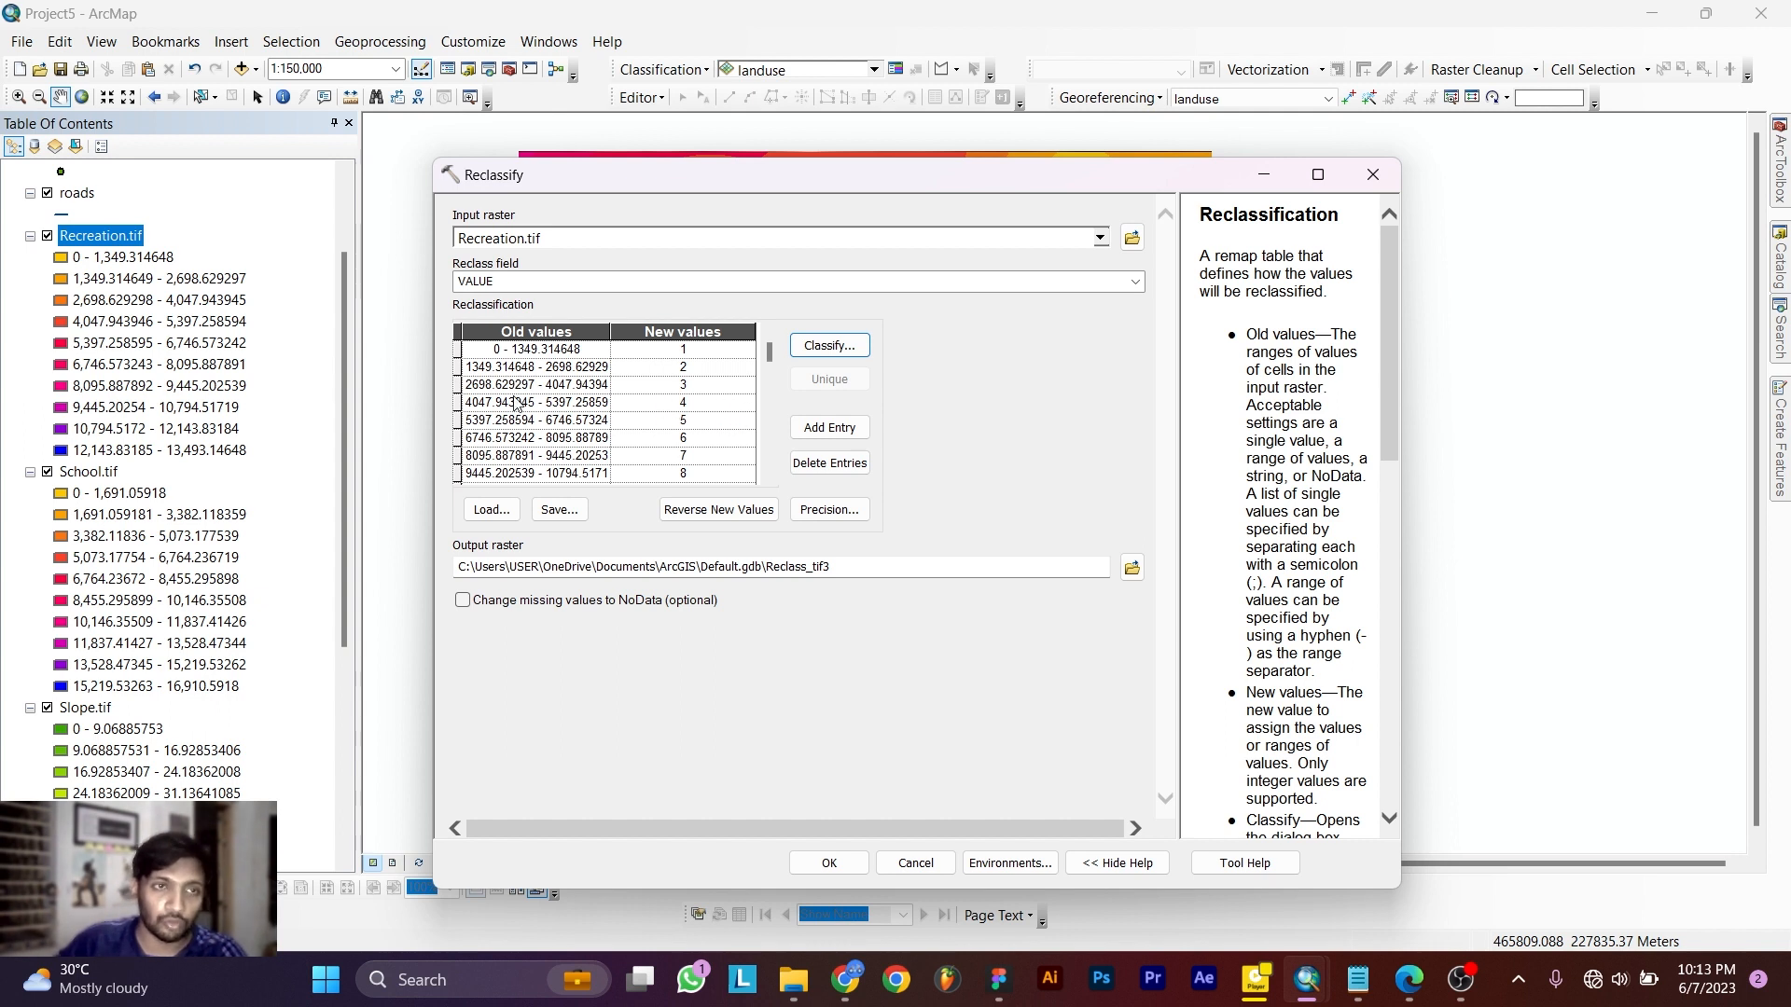
# Reverse the new values for the recreation raster, save the output as Reclass_rec.tif in the Output folder, and run Reclassify.
pyautogui.click(719, 512)
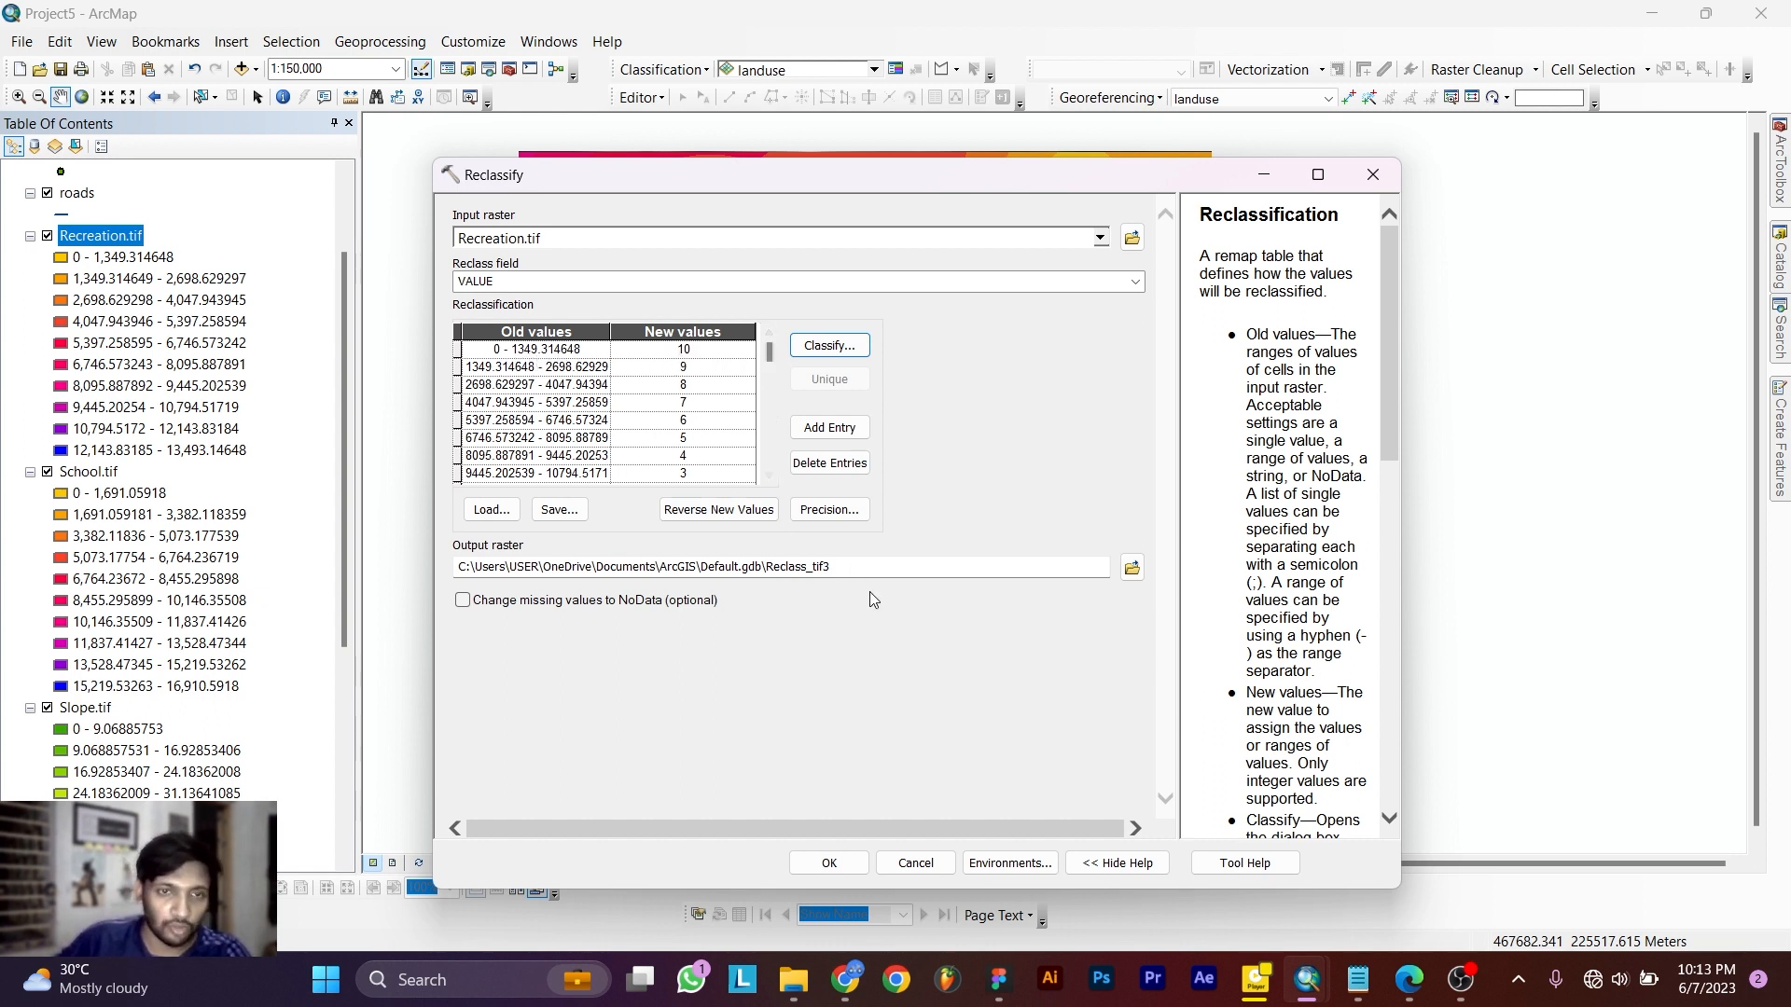
pyautogui.click(1133, 568)
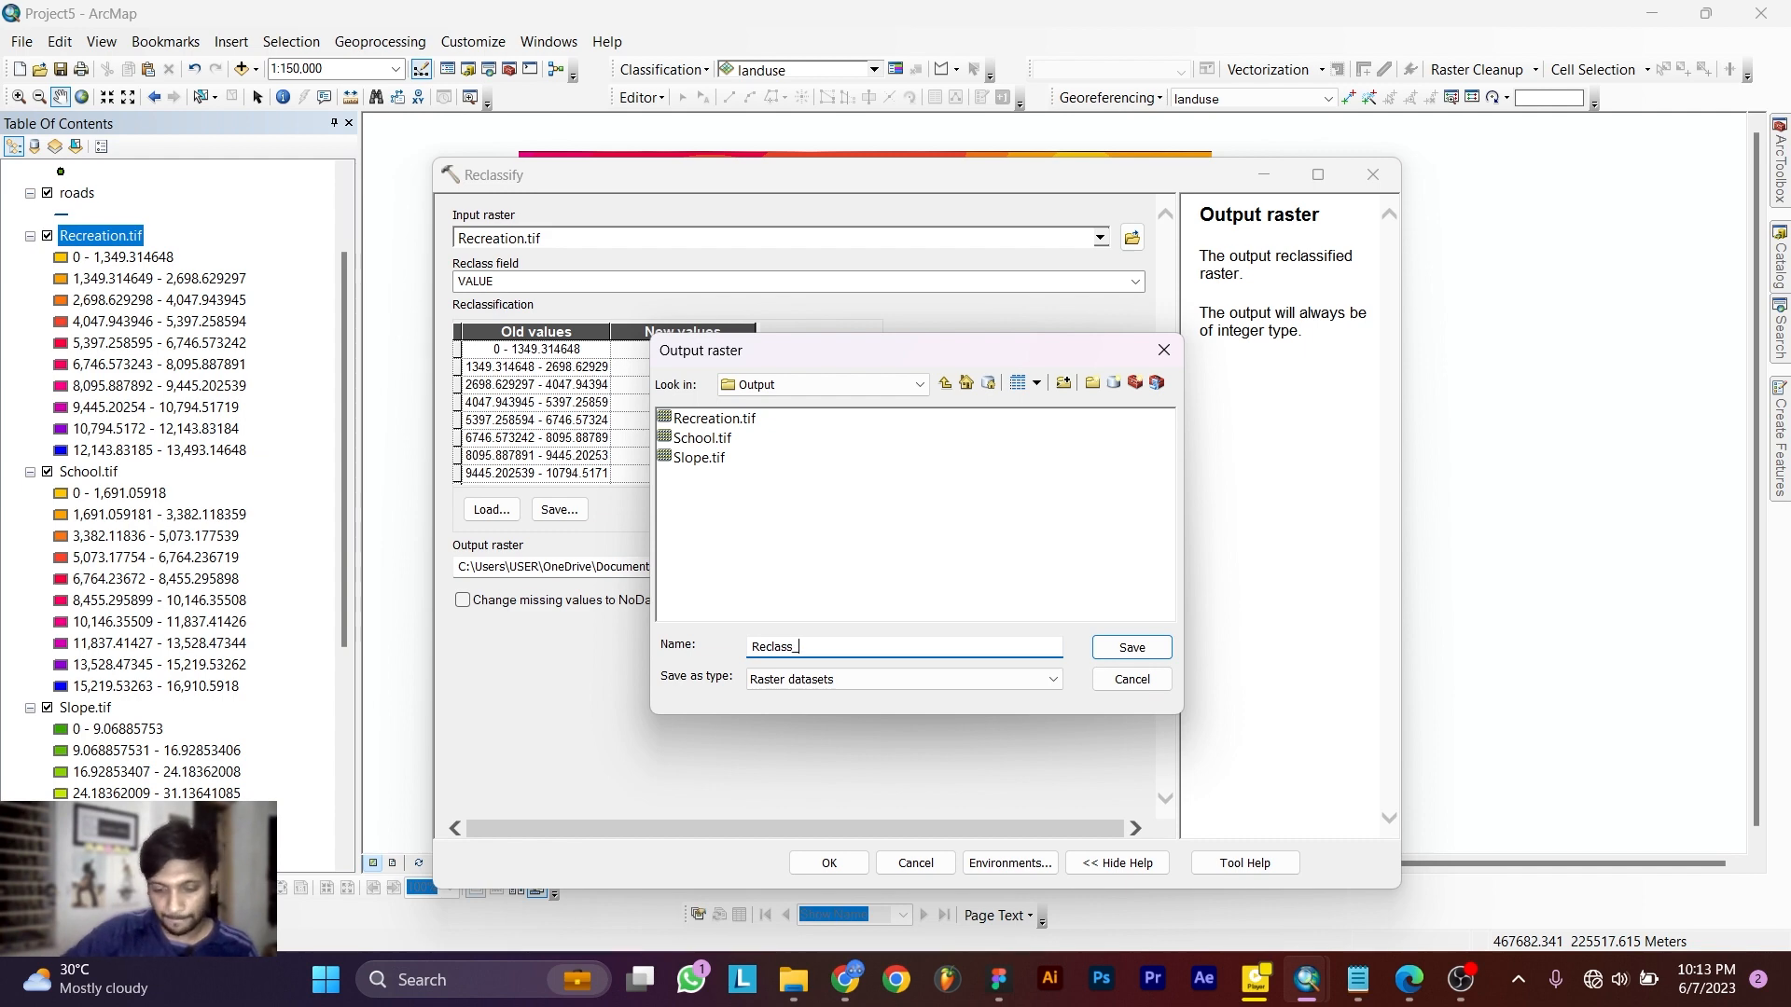
pyautogui.click(1153, 653)
pyautogui.click(829, 863)
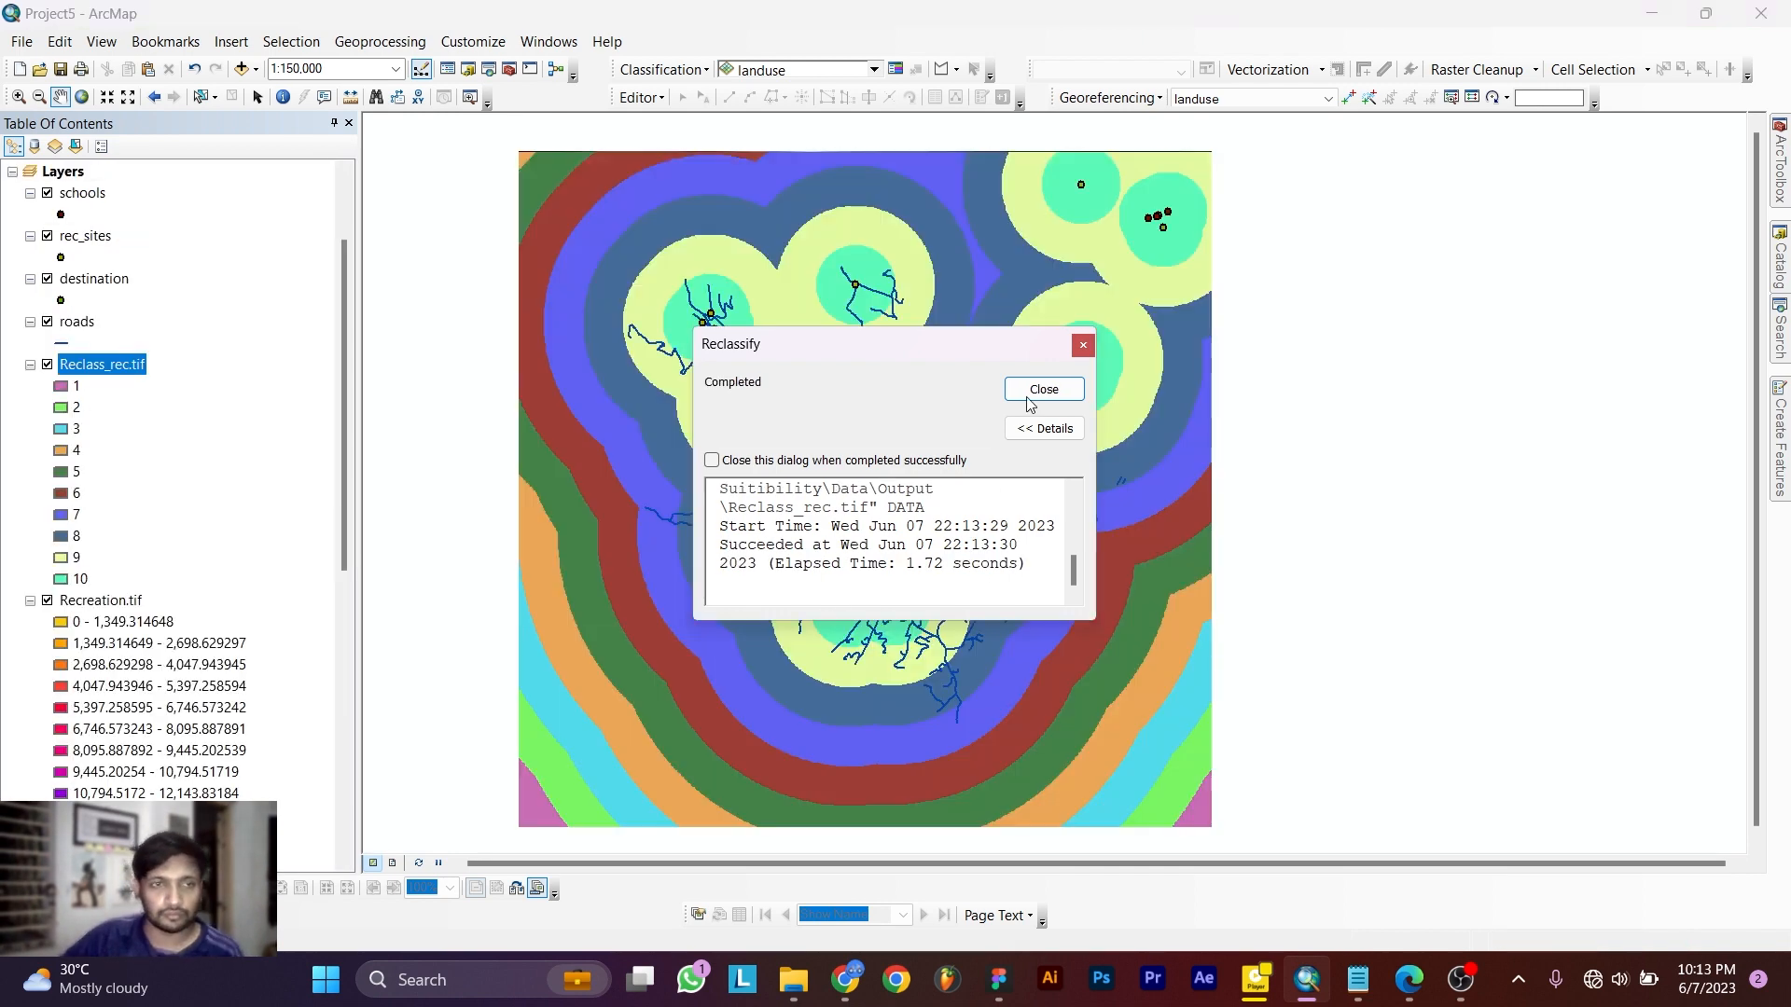
pyautogui.click(1083, 346)
pyautogui.scroll(-2, 256, 308)
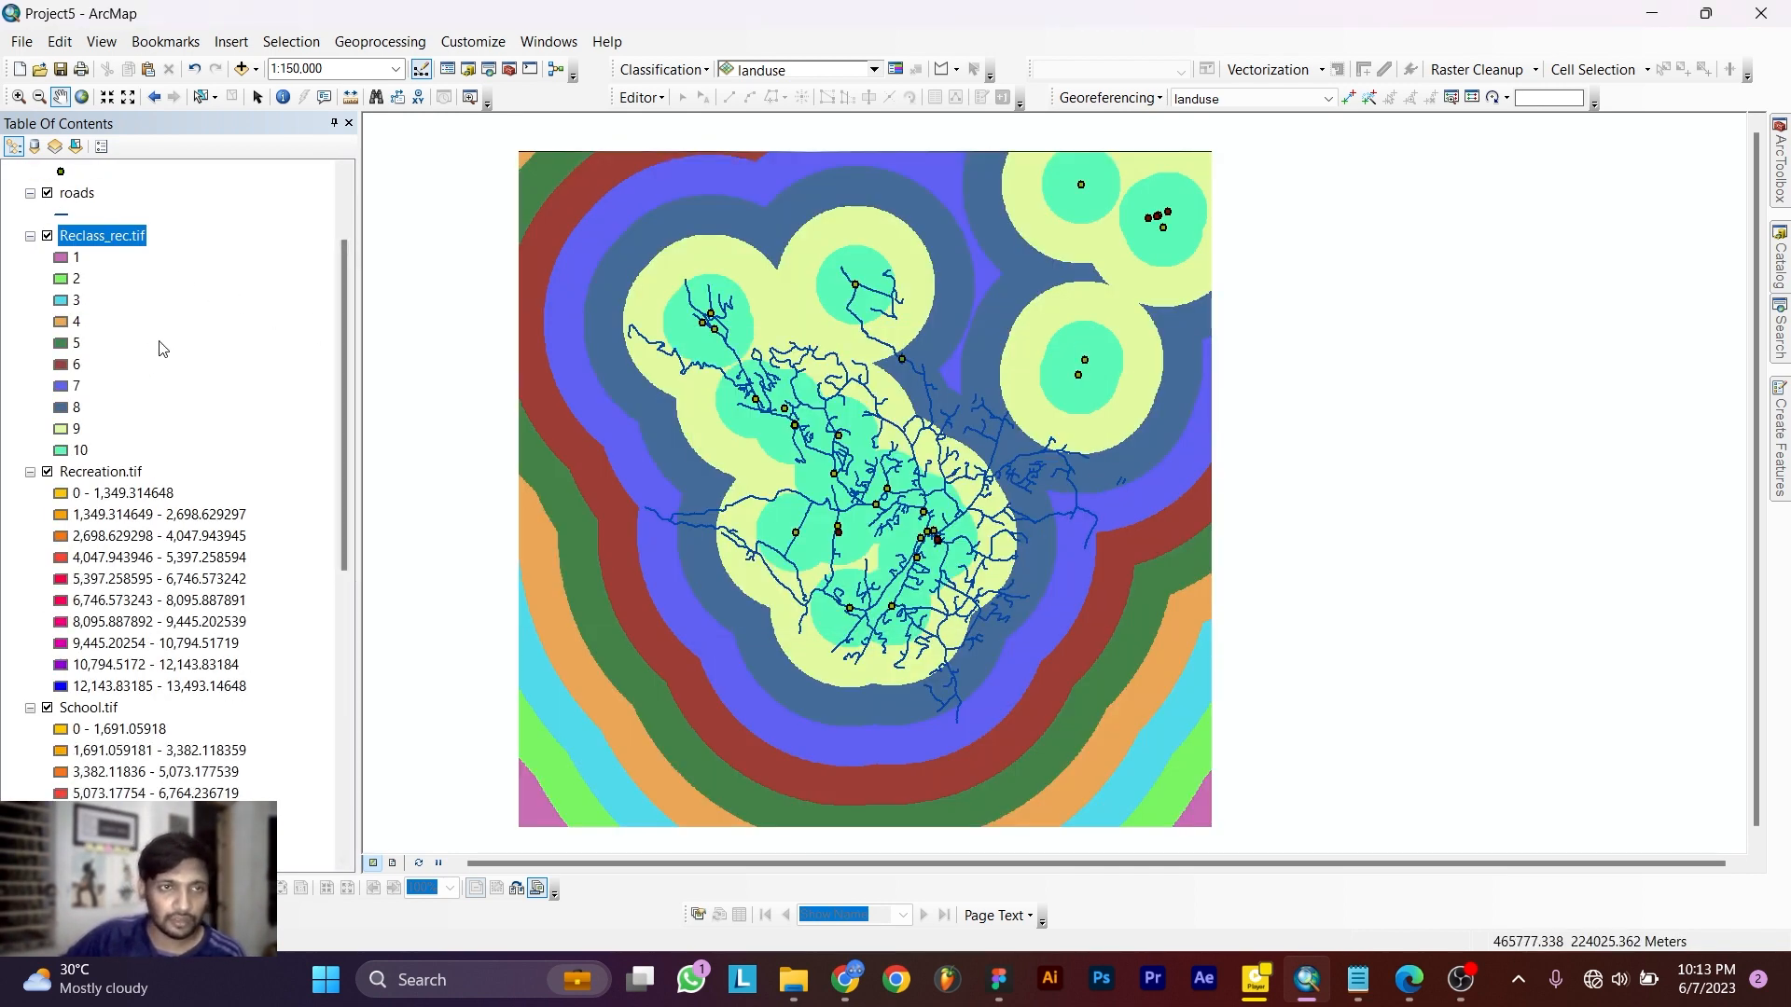
# Reopen Reclassify (Spatial Analyst) with School.tif as the input raster and set its classification method to Equal Interval.
pyautogui.click(1783, 331)
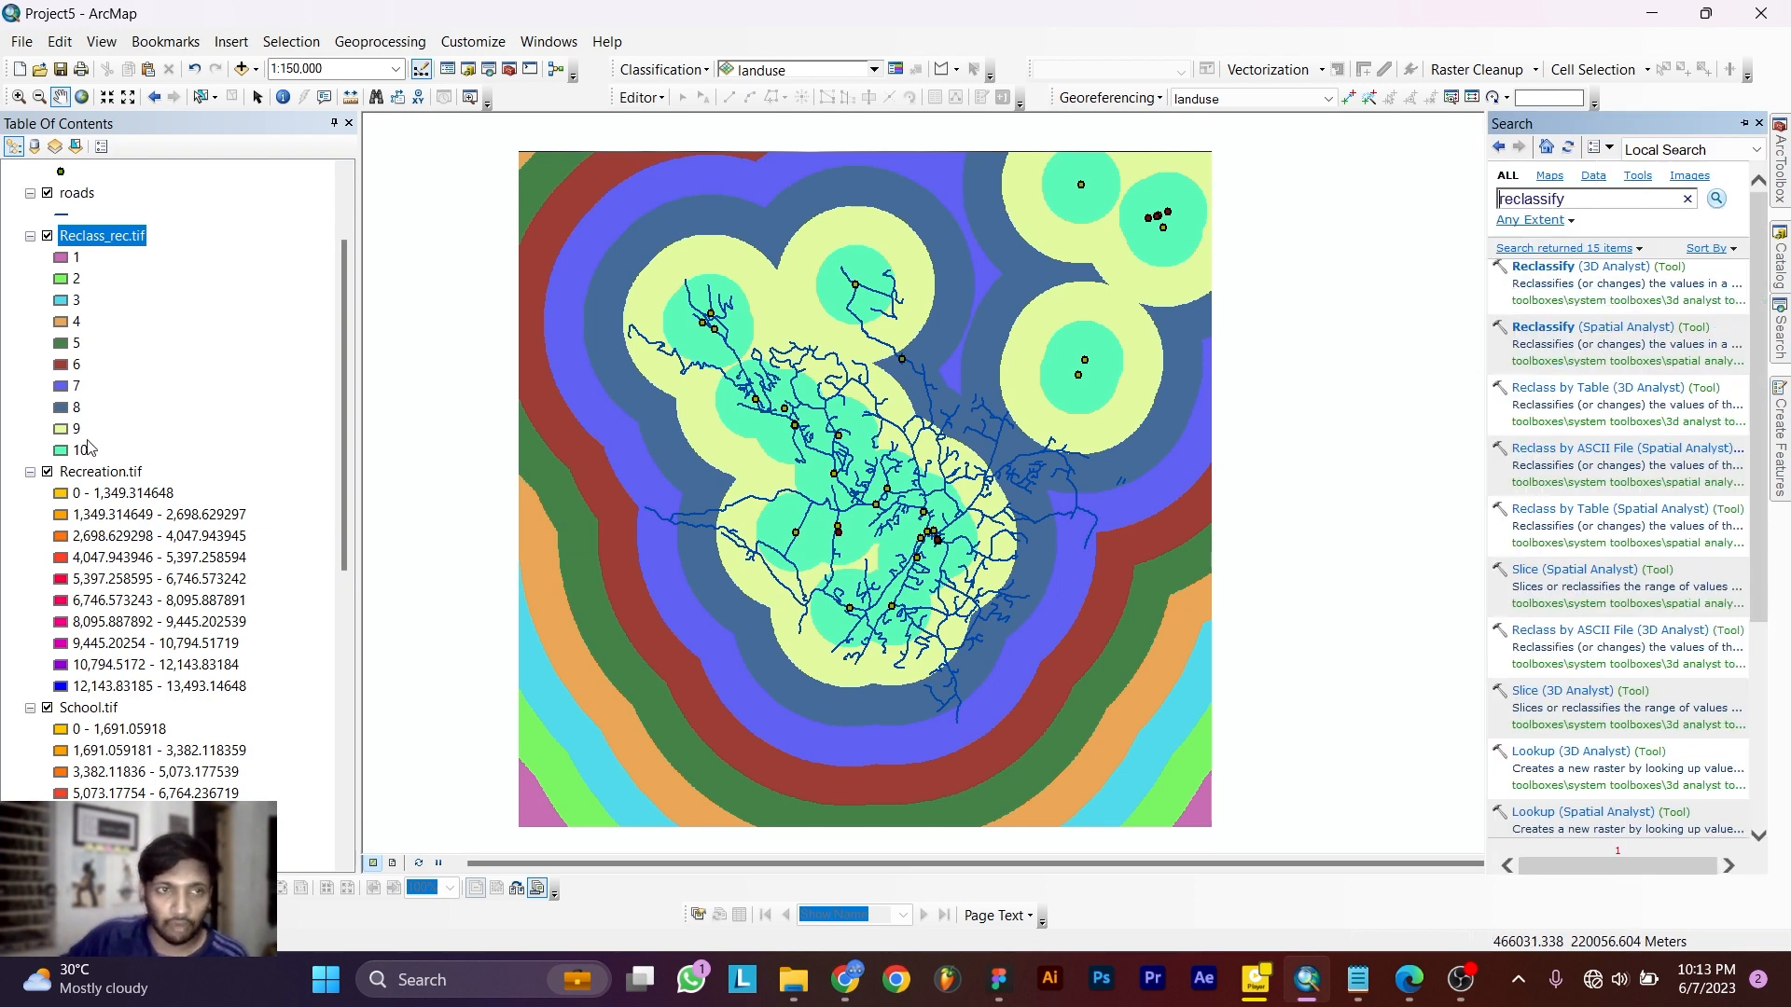
pyautogui.scroll(-1, 1222, 390)
pyautogui.scroll(-2, 101, 551)
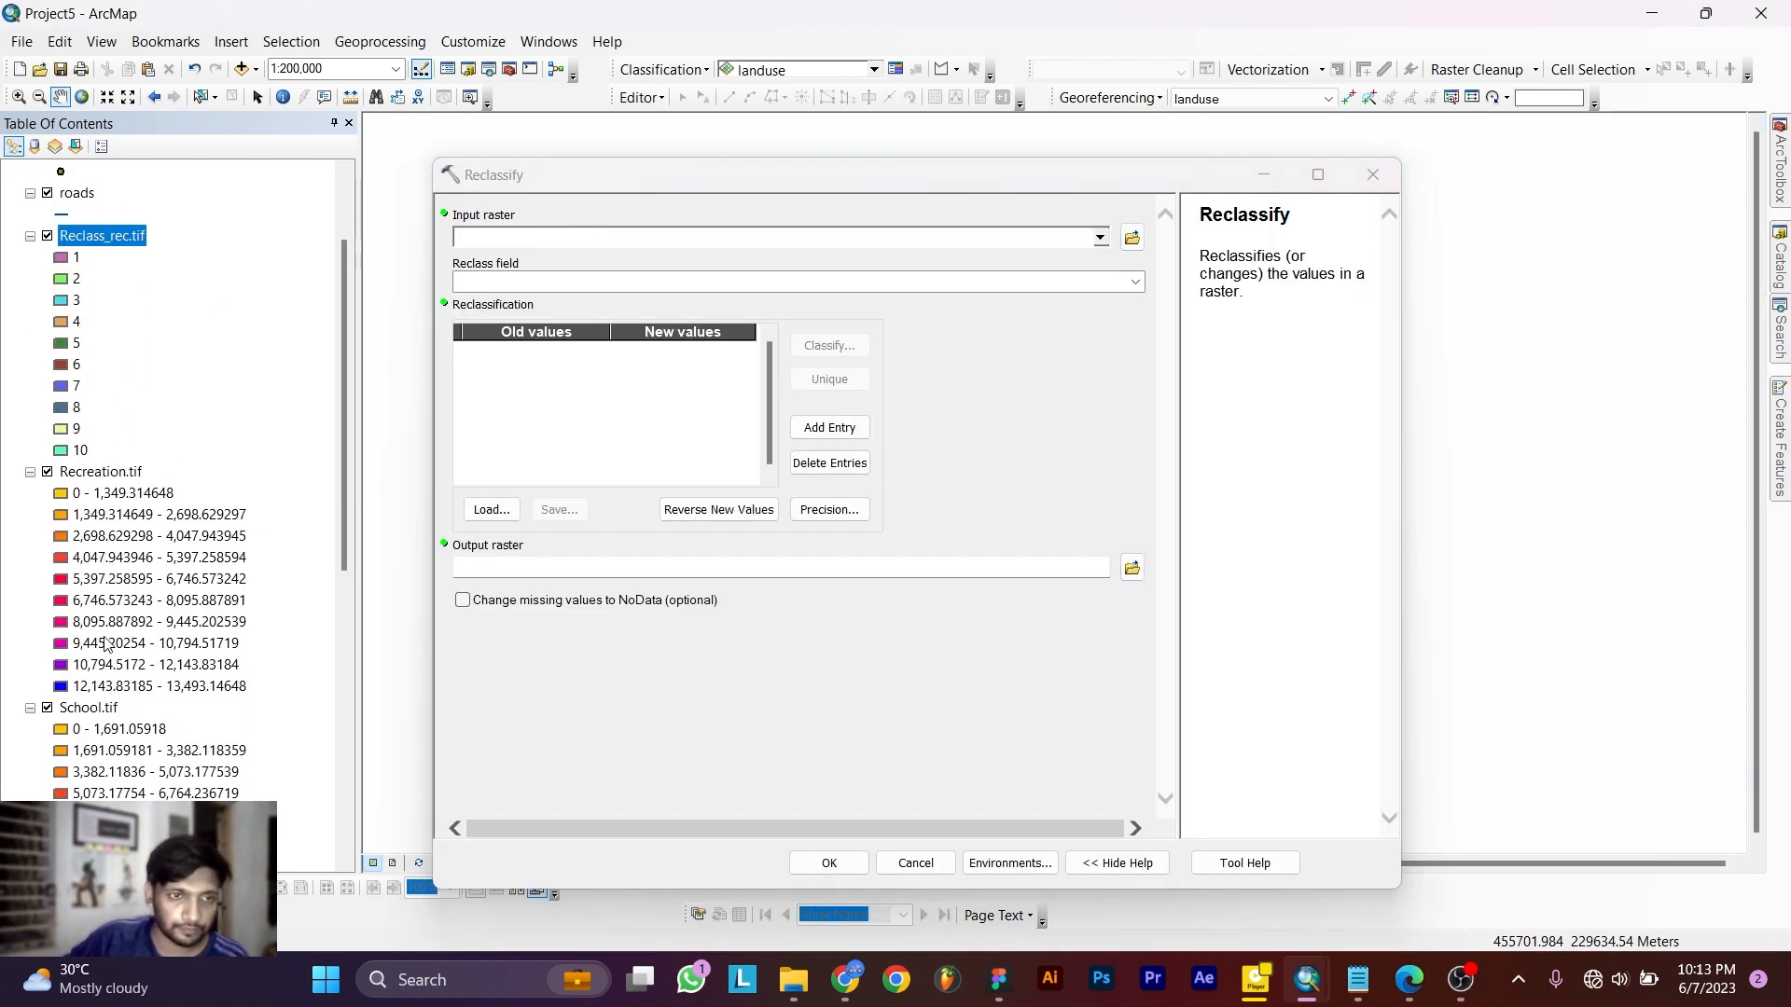
pyautogui.moveTo(89, 707); pyautogui.dragTo(644, 238)
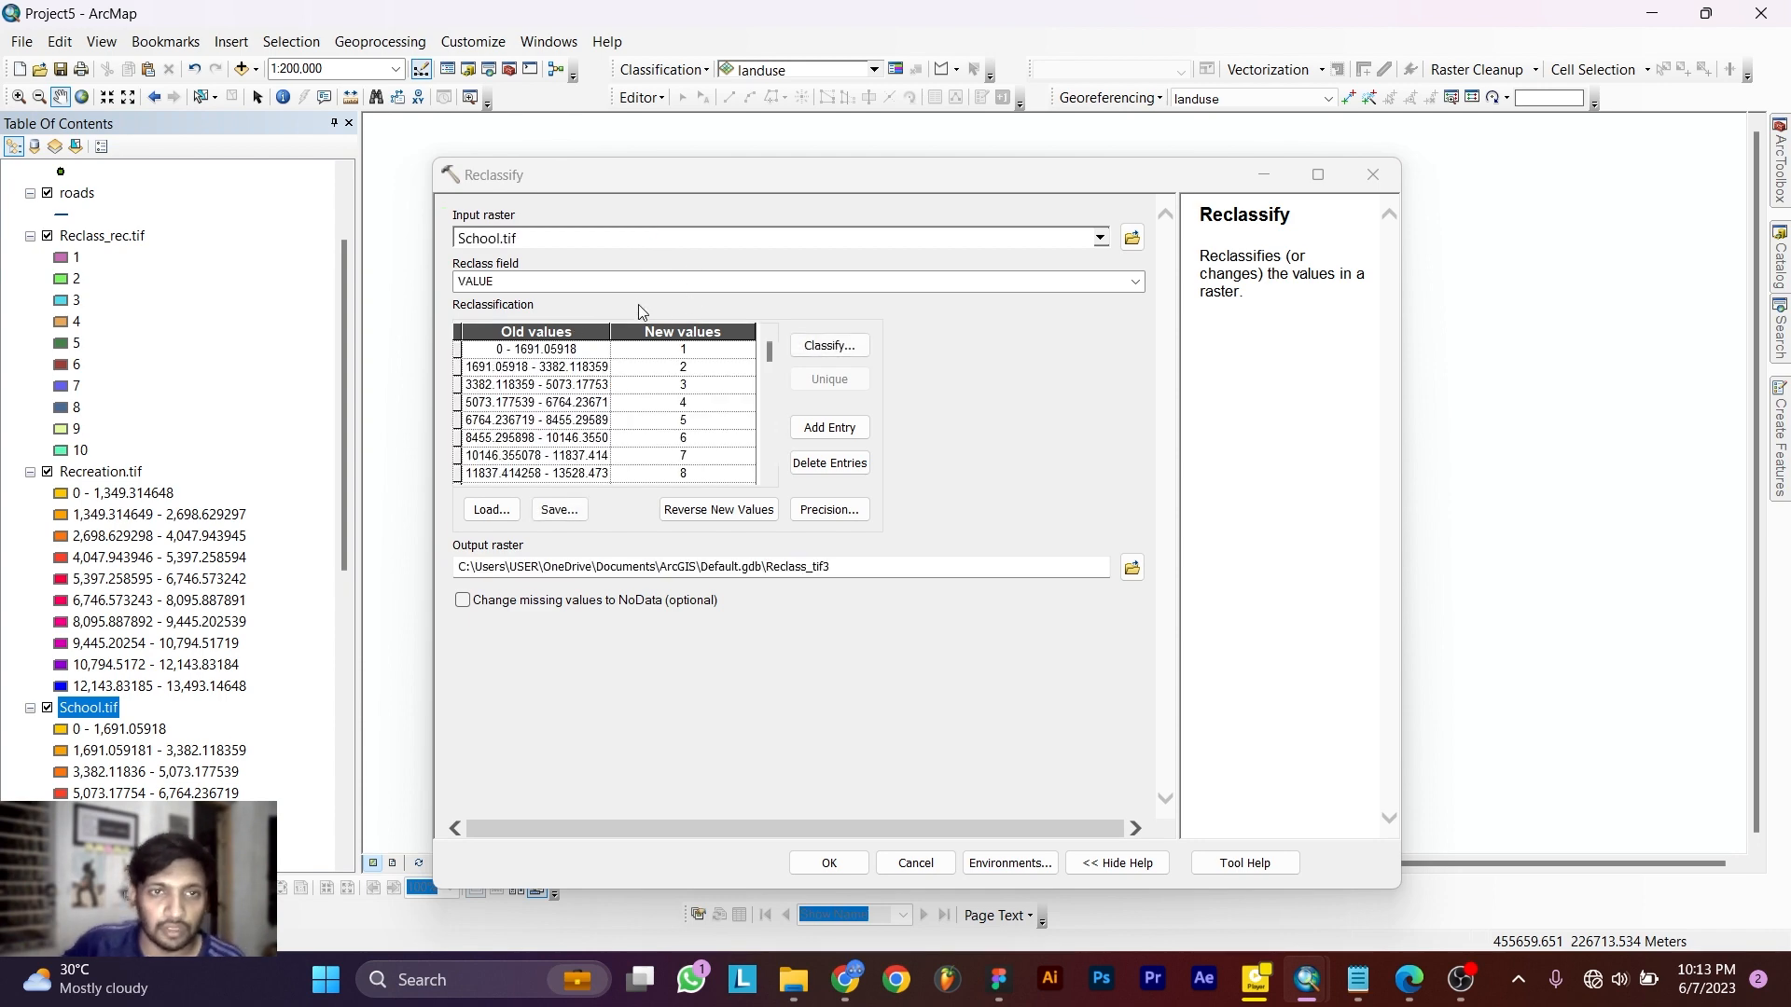
pyautogui.click(836, 351)
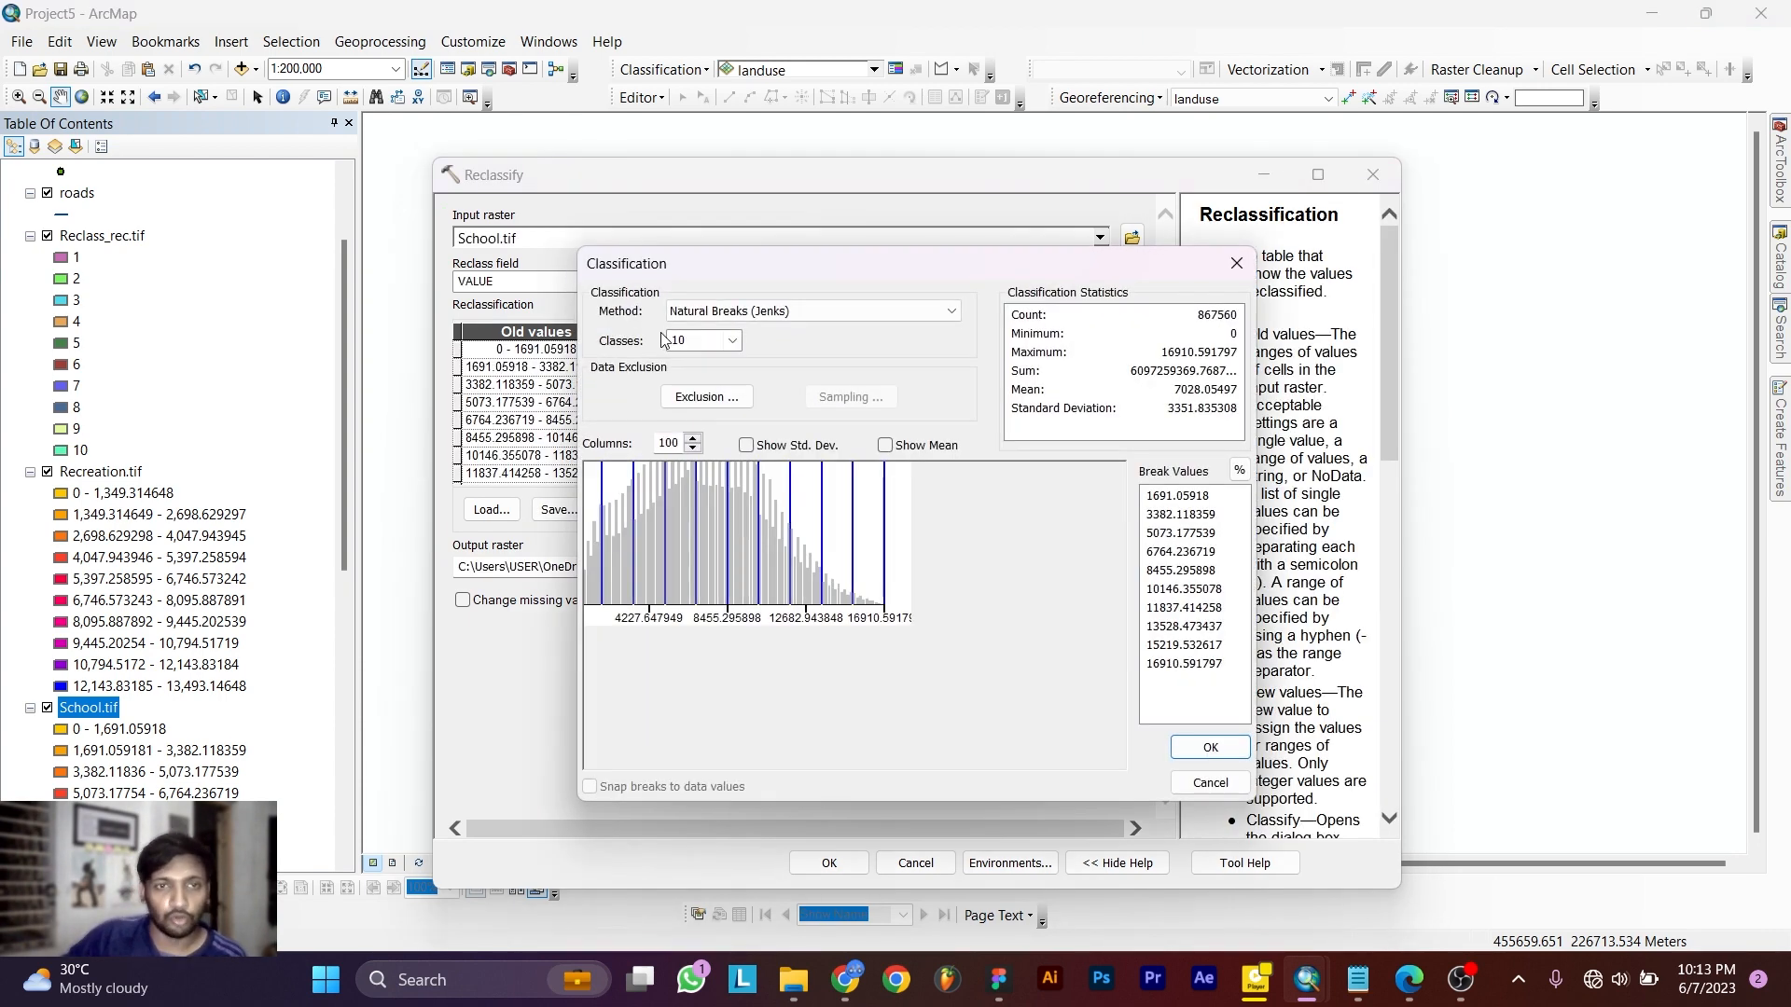
pyautogui.click(789, 312)
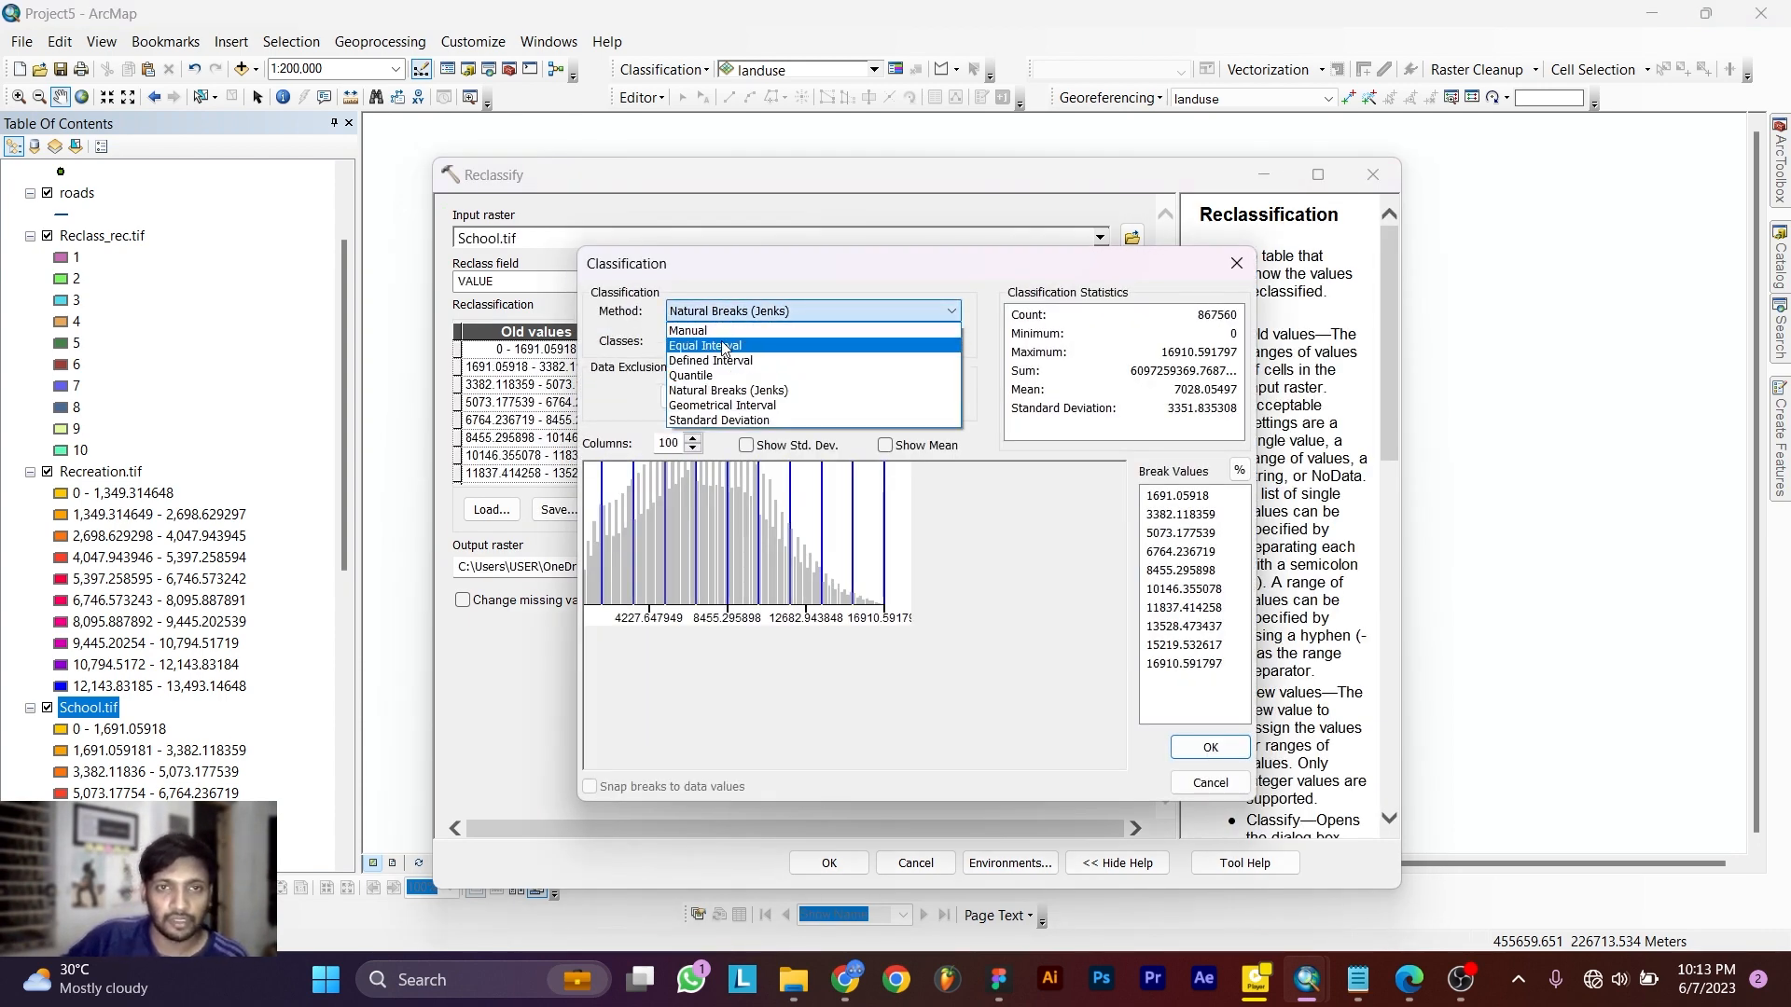
pyautogui.click(727, 346)
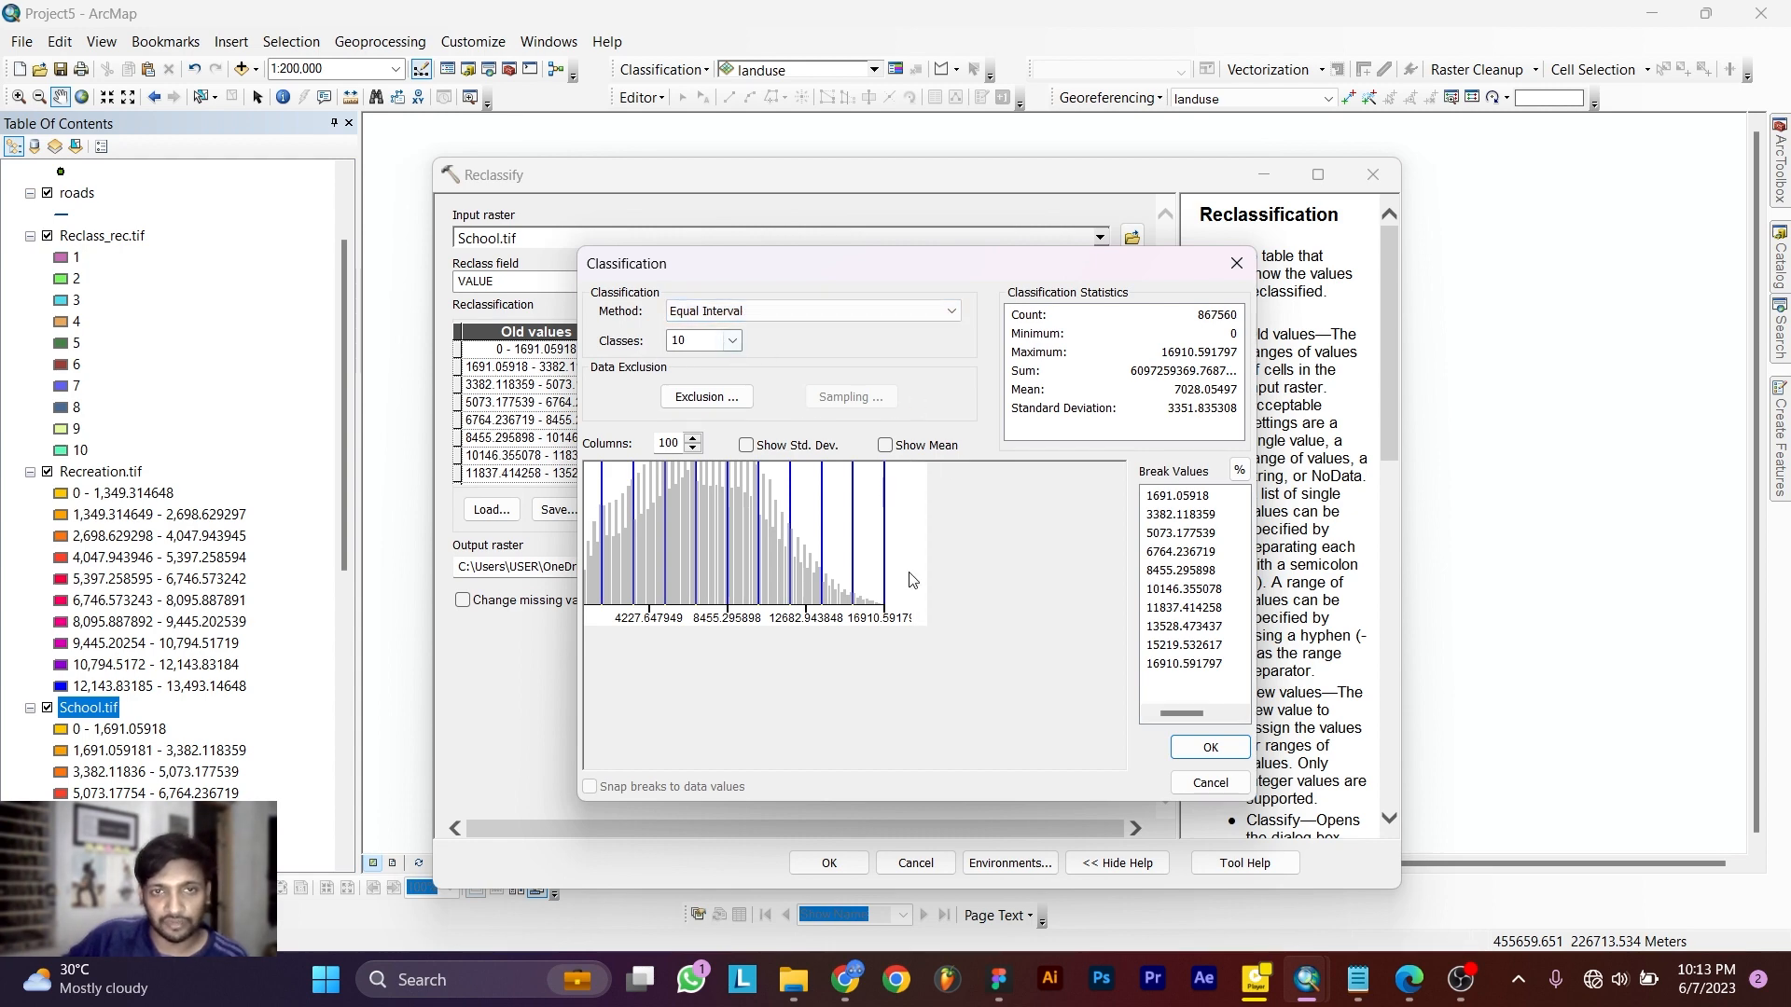
pyautogui.click(1206, 747)
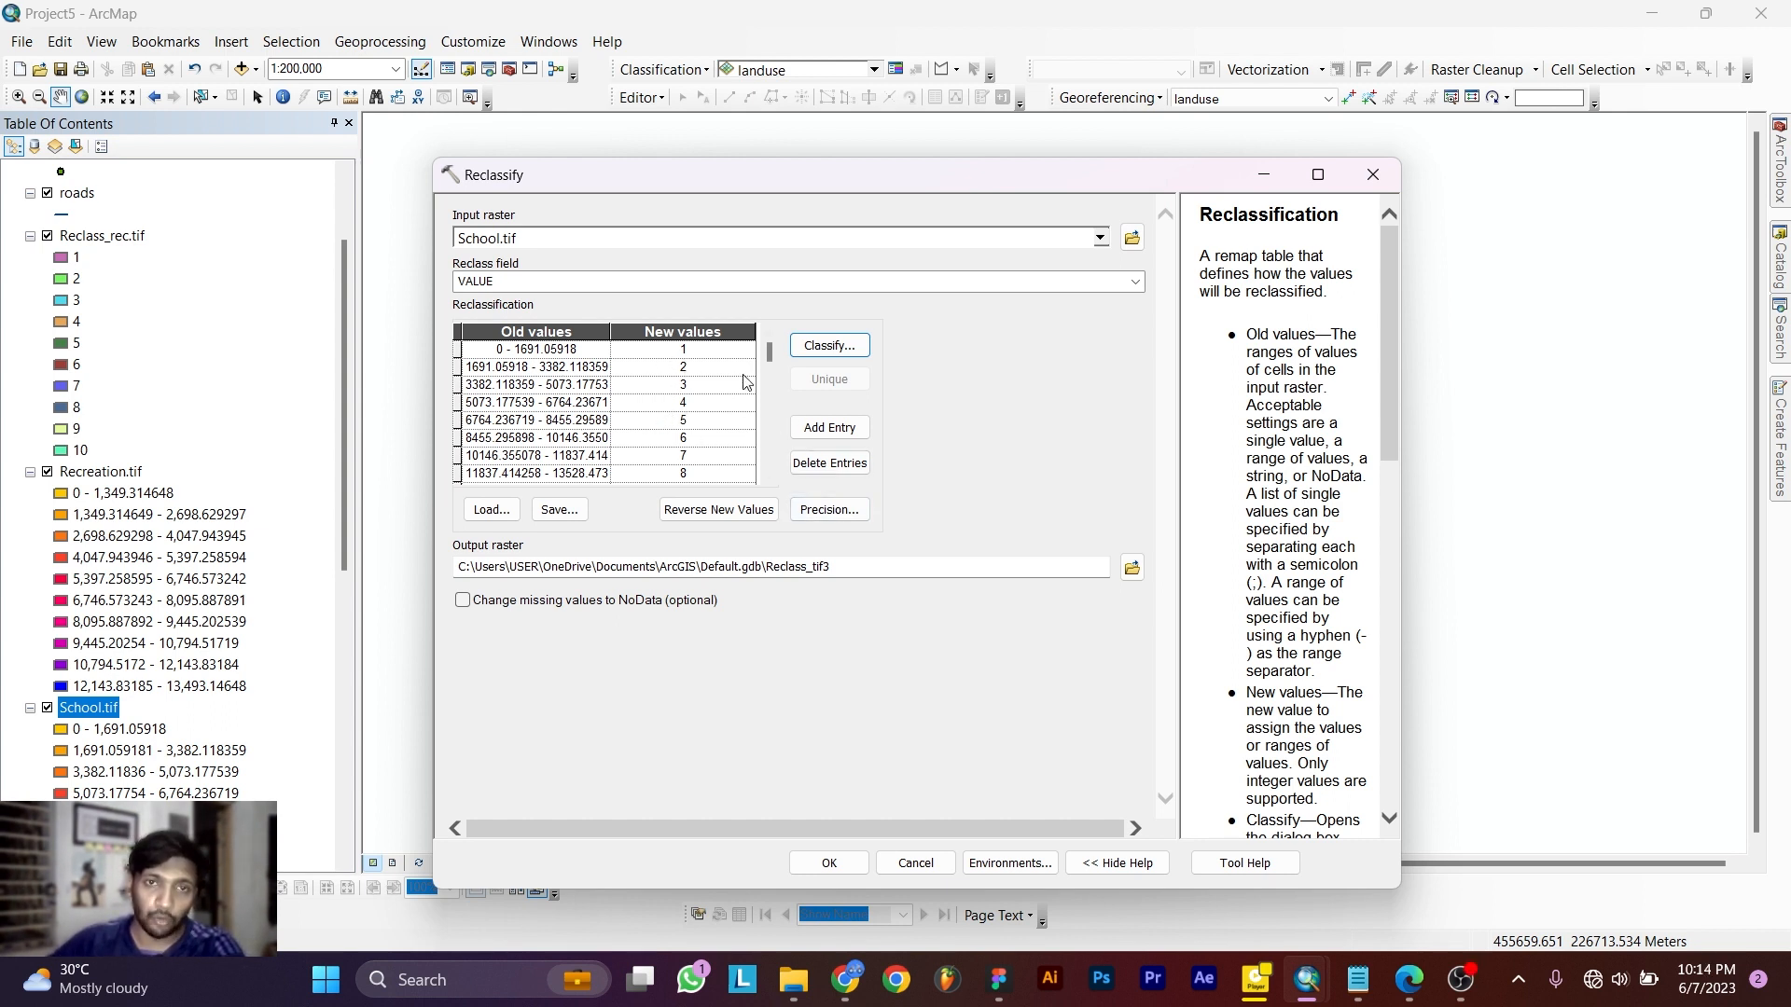
# Save the reclassified school raster as Reclass_school.tif in the Output folder and run Reclassify, keeping the new values in ascending order.
pyautogui.moveTo(771, 421); pyautogui.dragTo(678, 398)
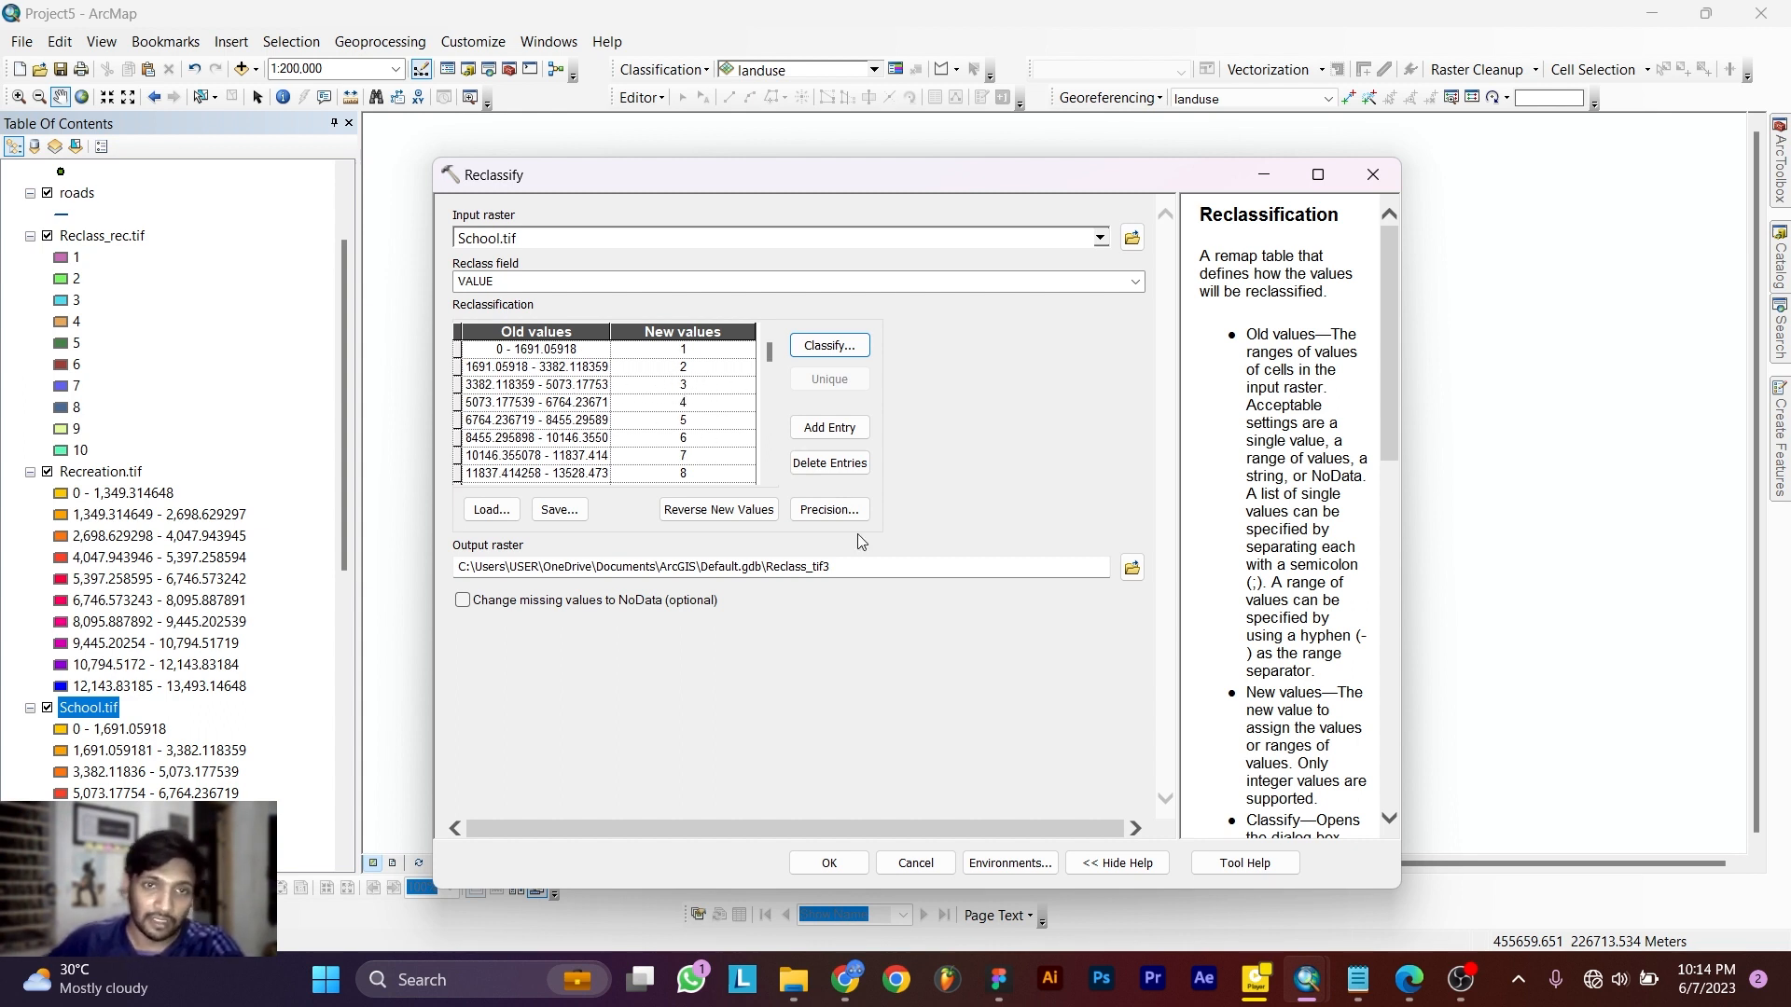
pyautogui.click(1131, 567)
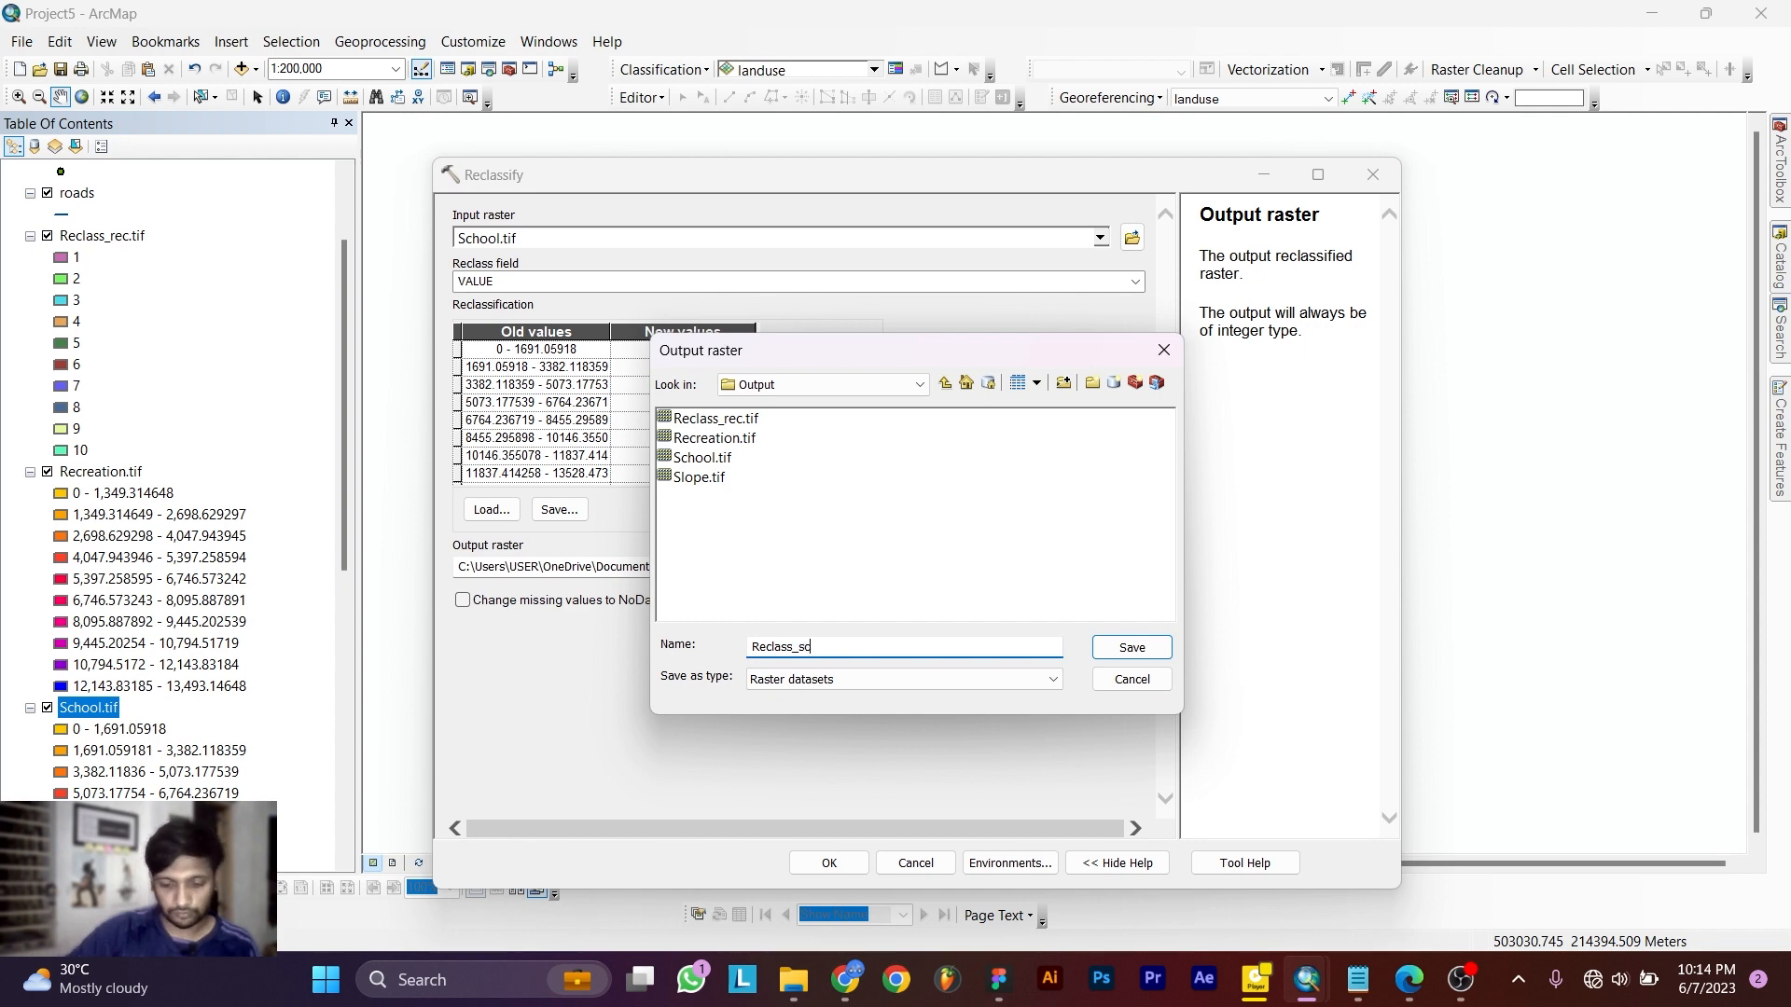
pyautogui.press('Return')
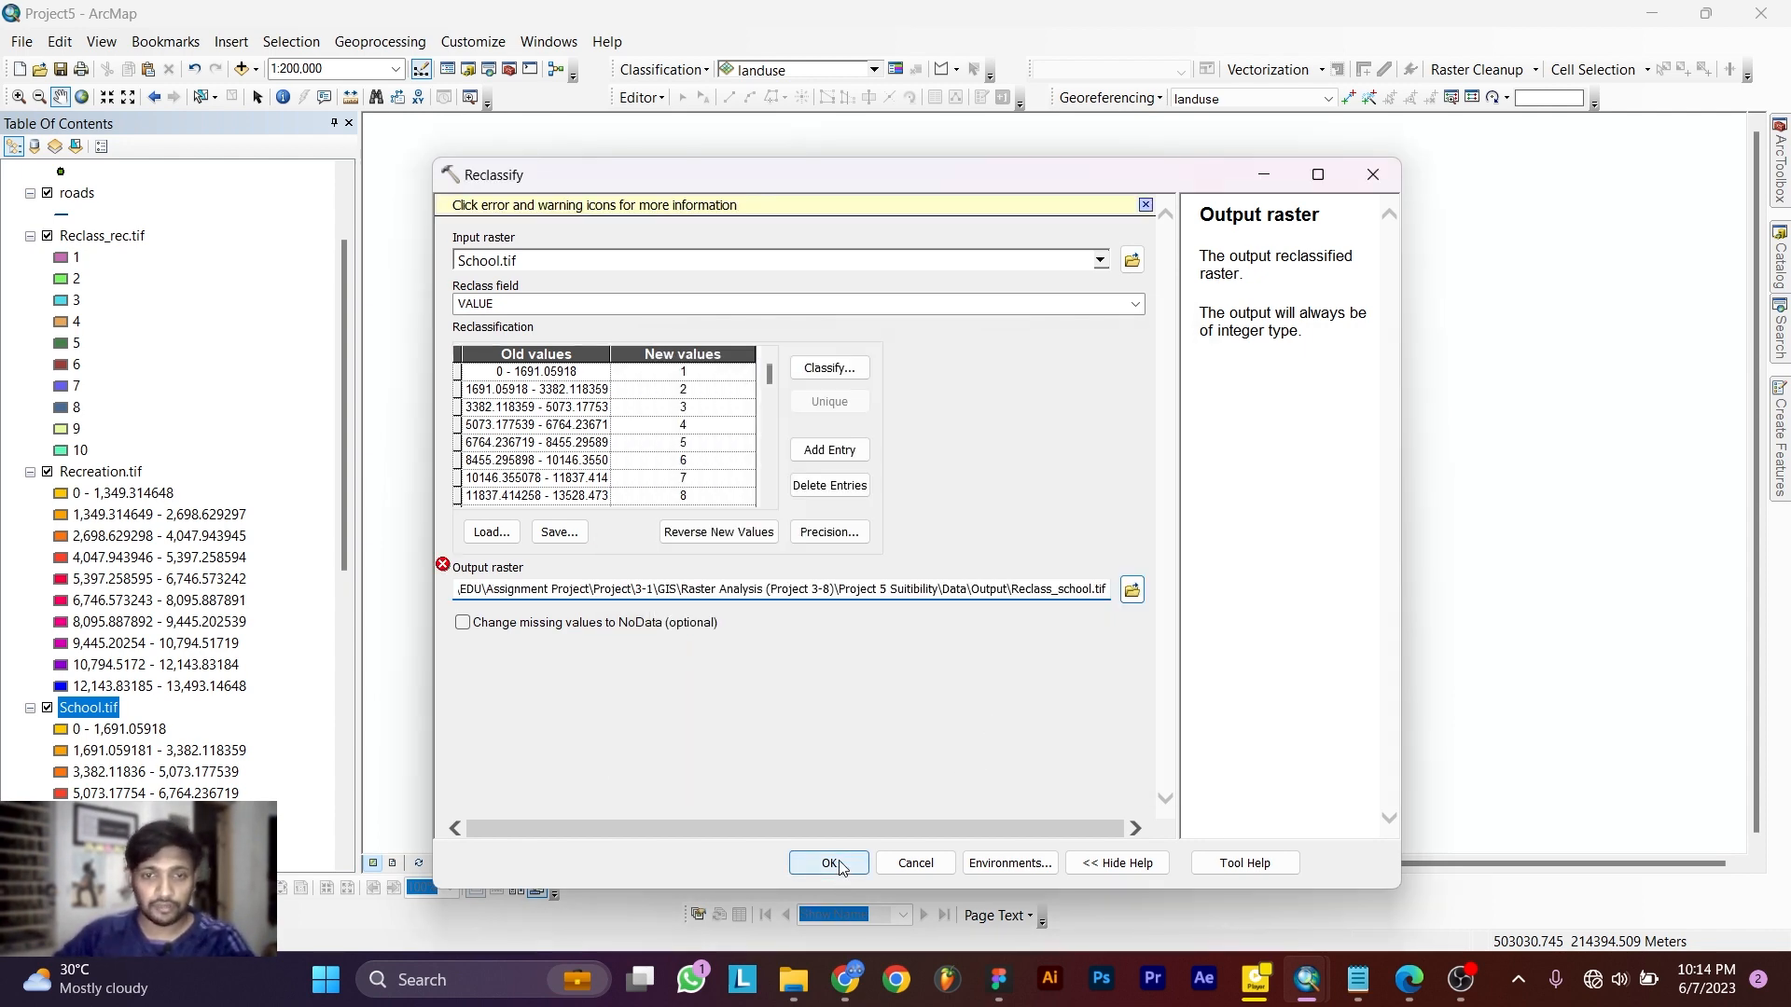
pyautogui.click(829, 863)
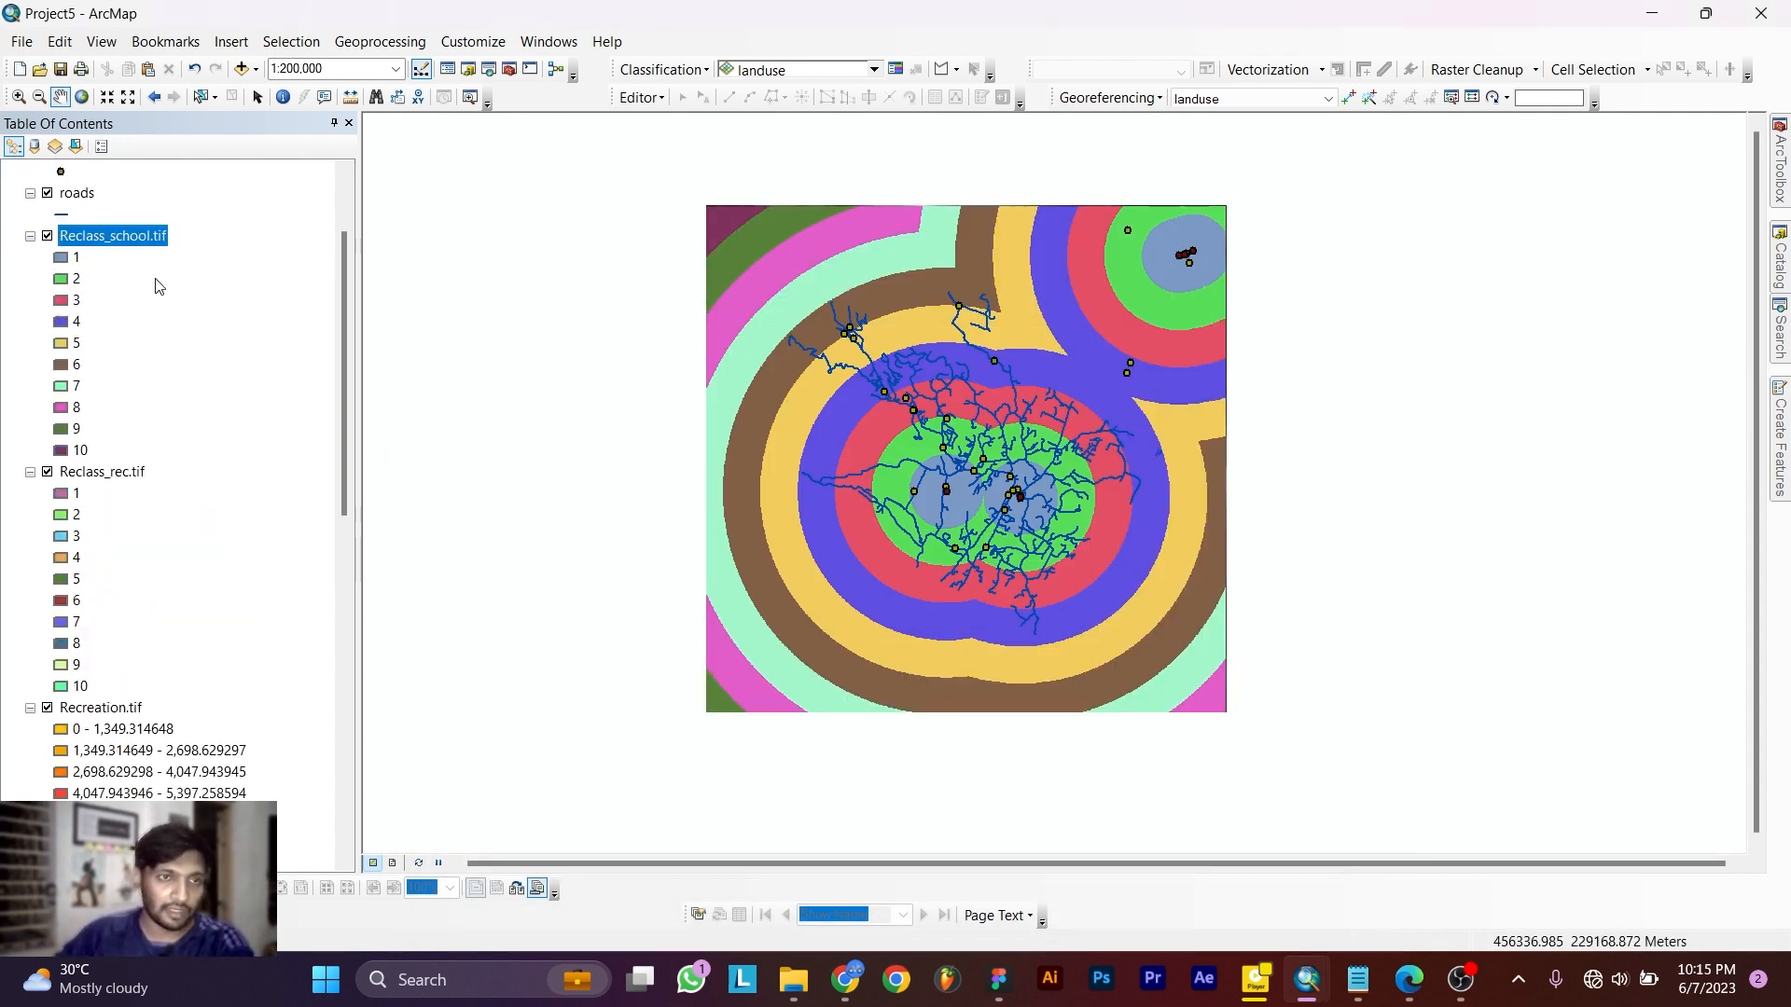
pyautogui.scroll(2, 159, 286)
# Reopen Reclassify (Spatial Analyst) with Slope.tif as the input raster and classify it by Equal Interval into 10 classes.
pyautogui.moveTo(1780, 331)
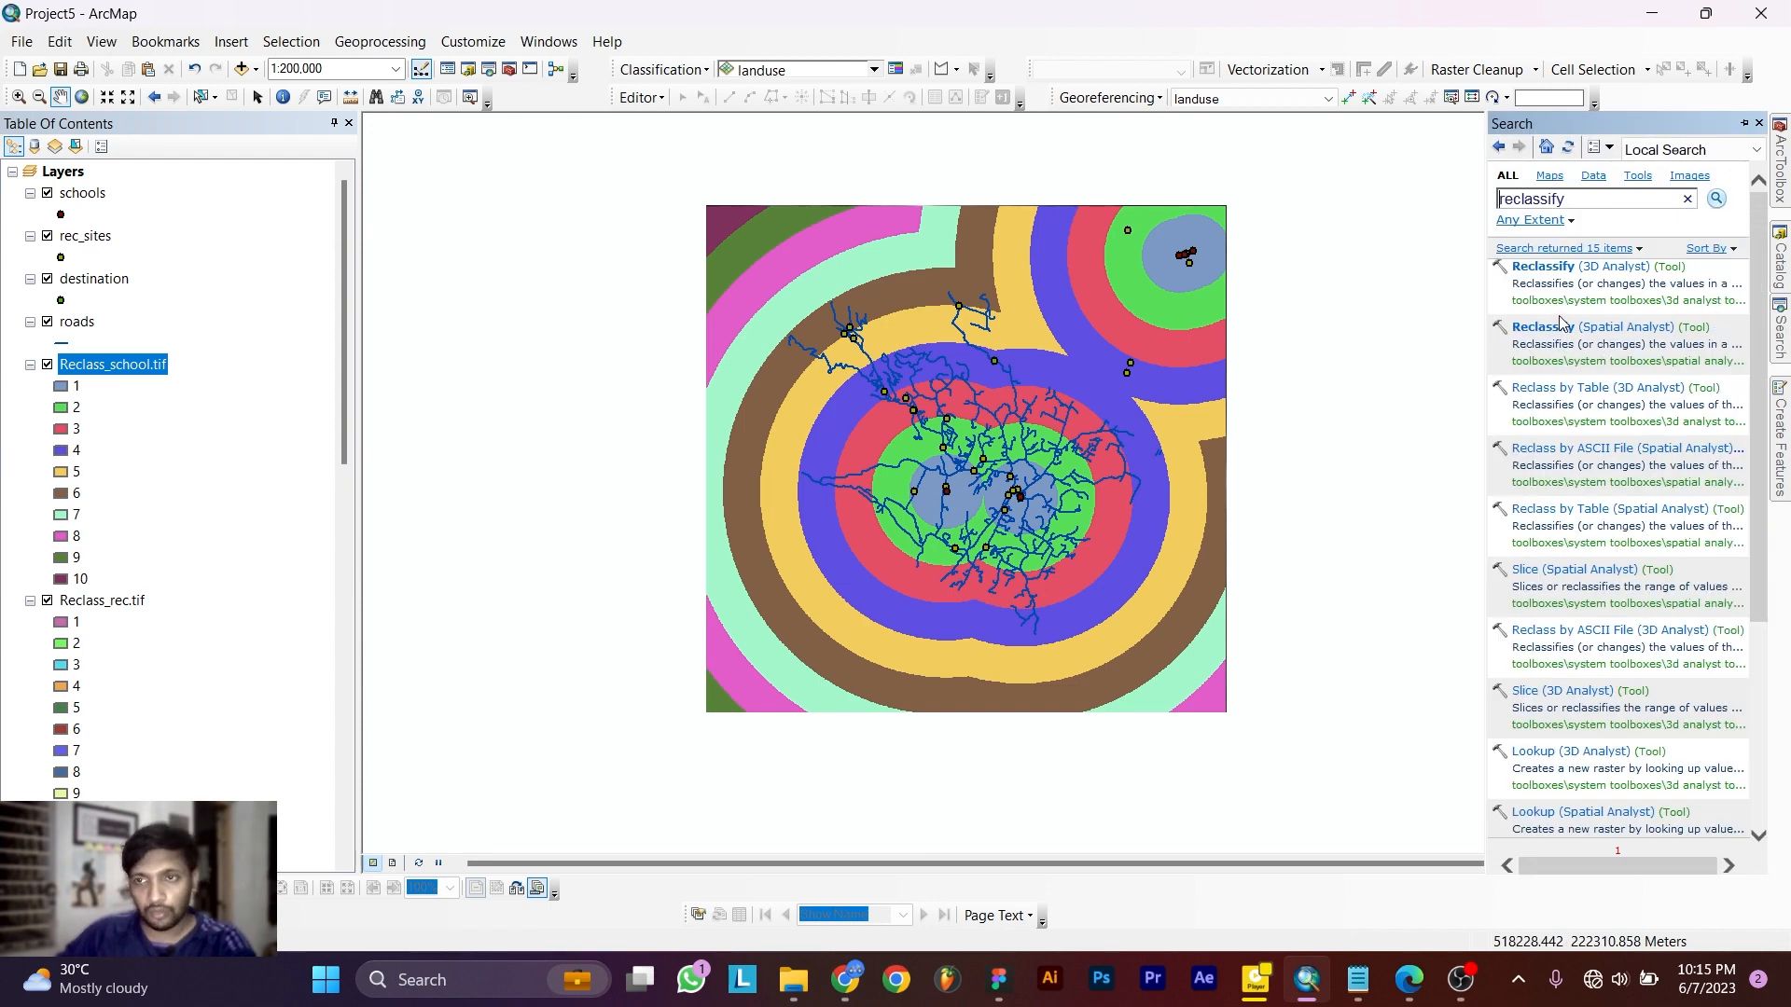
pyautogui.click(1566, 336)
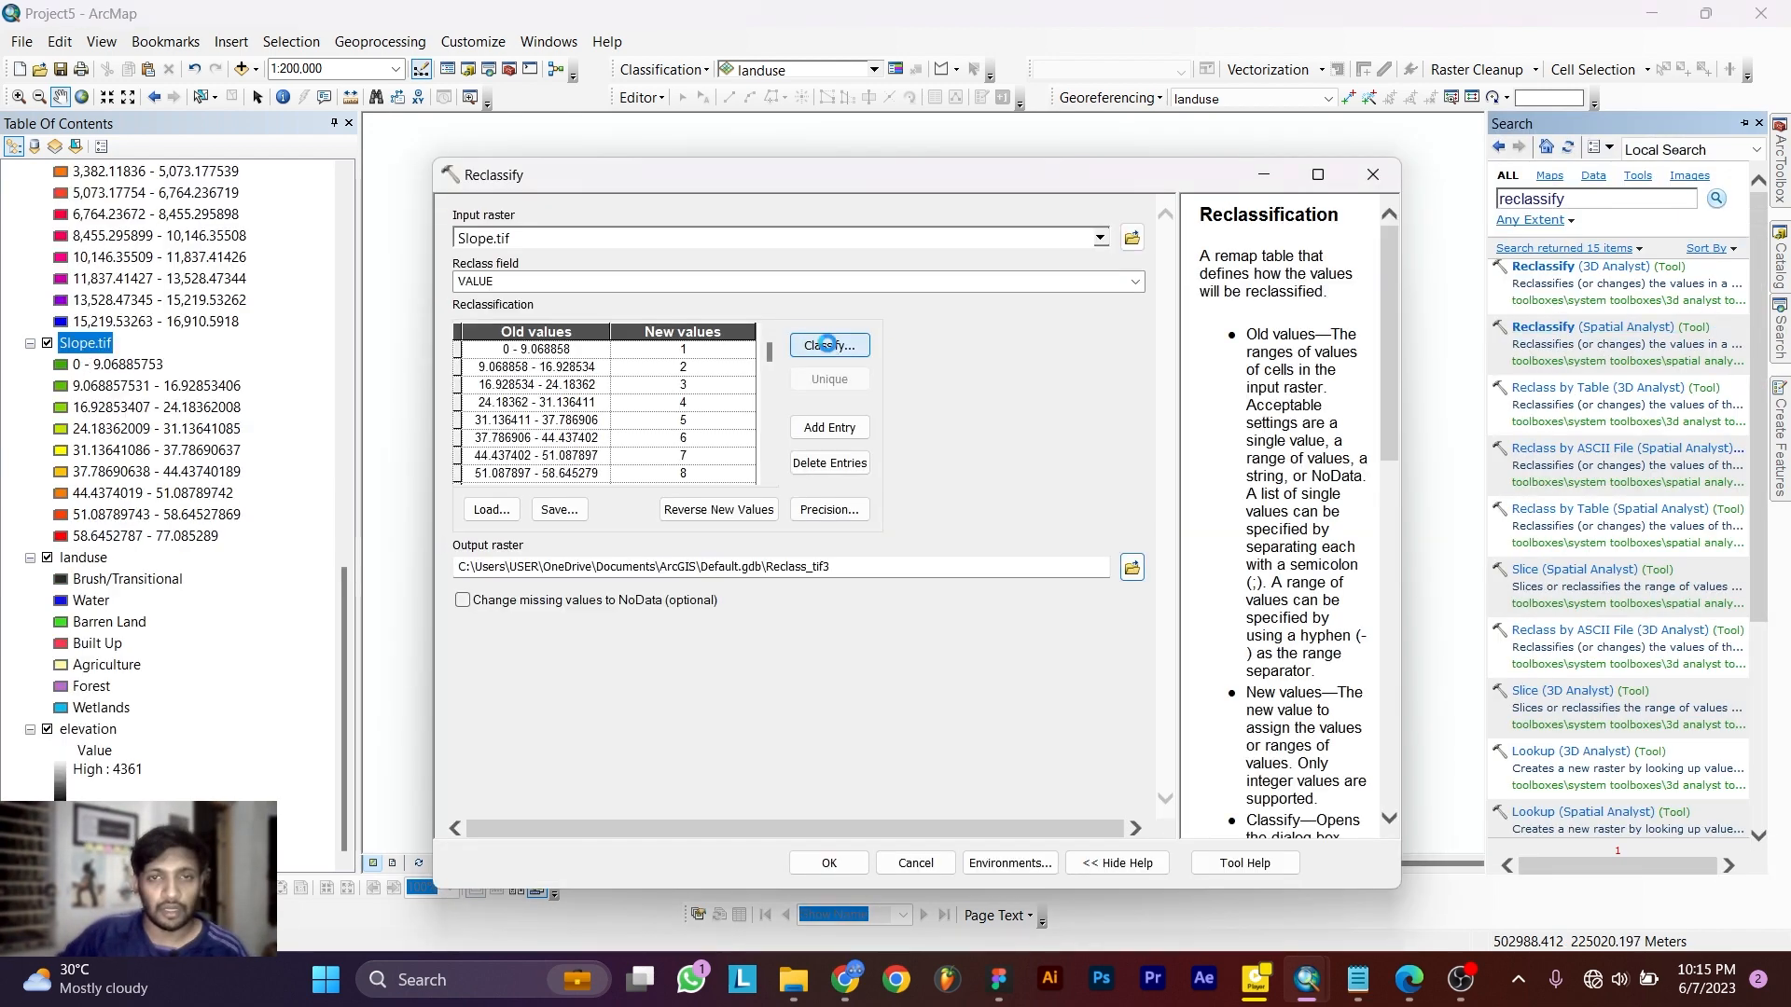
pyautogui.click(826, 342)
pyautogui.click(739, 313)
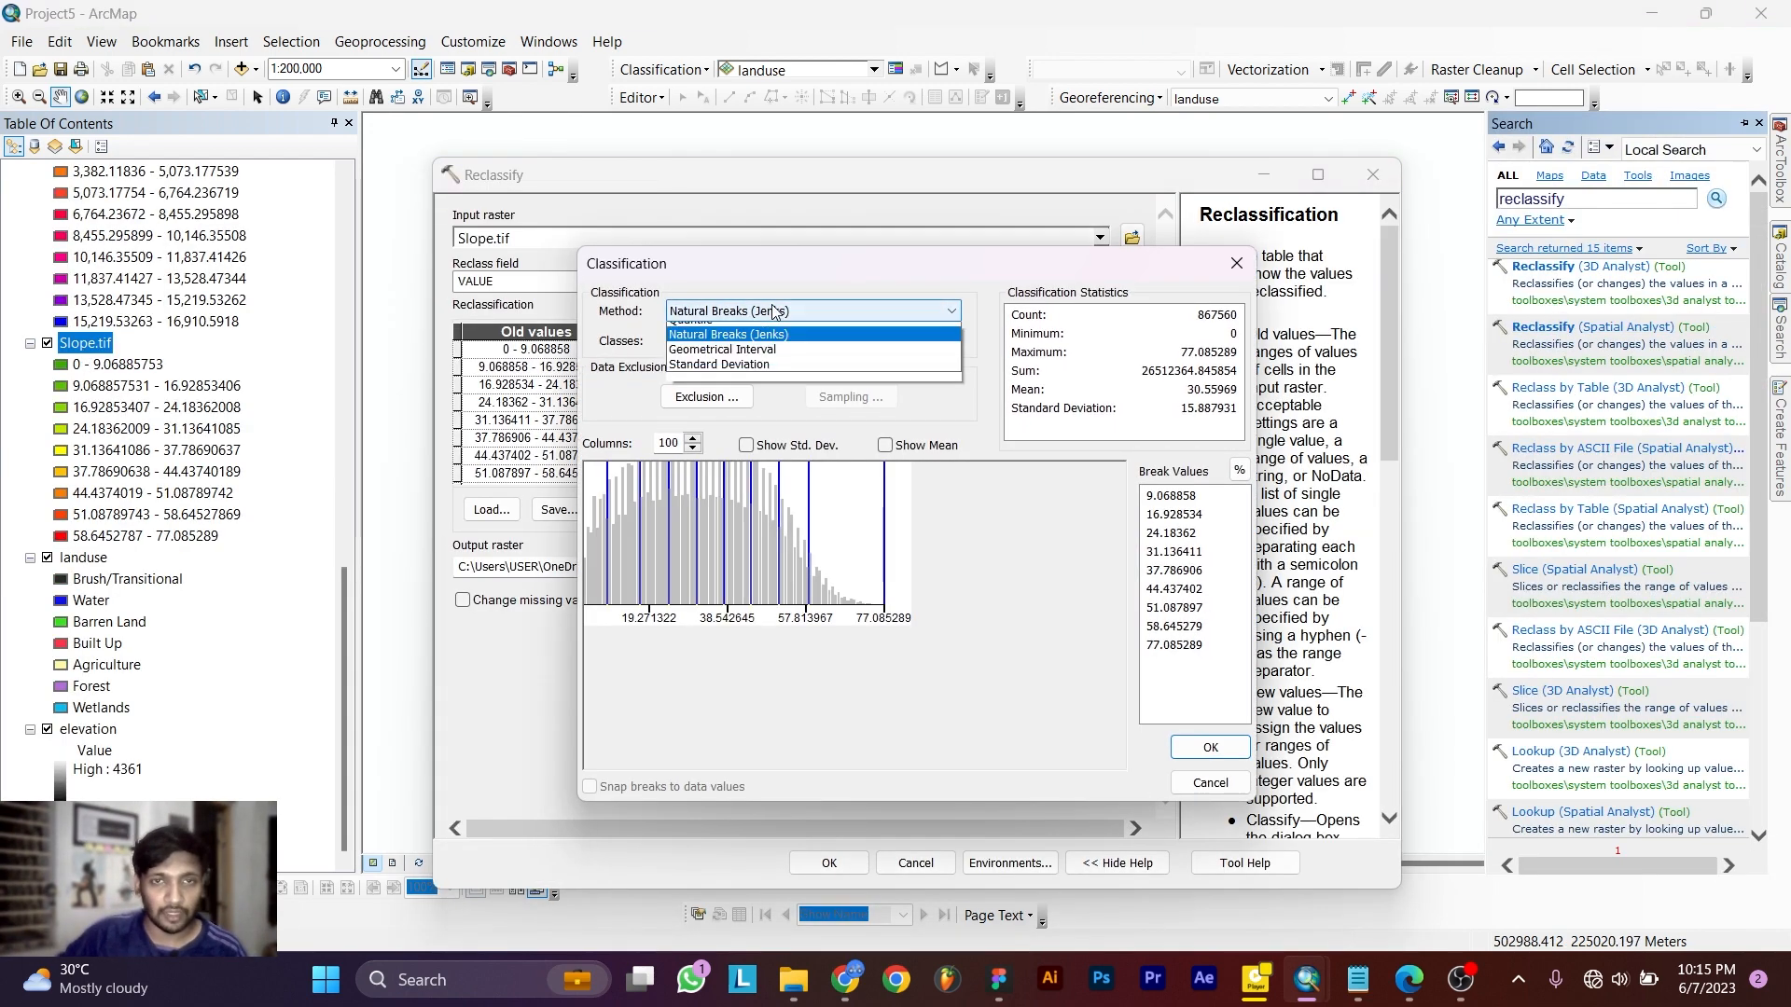
pyautogui.click(703, 347)
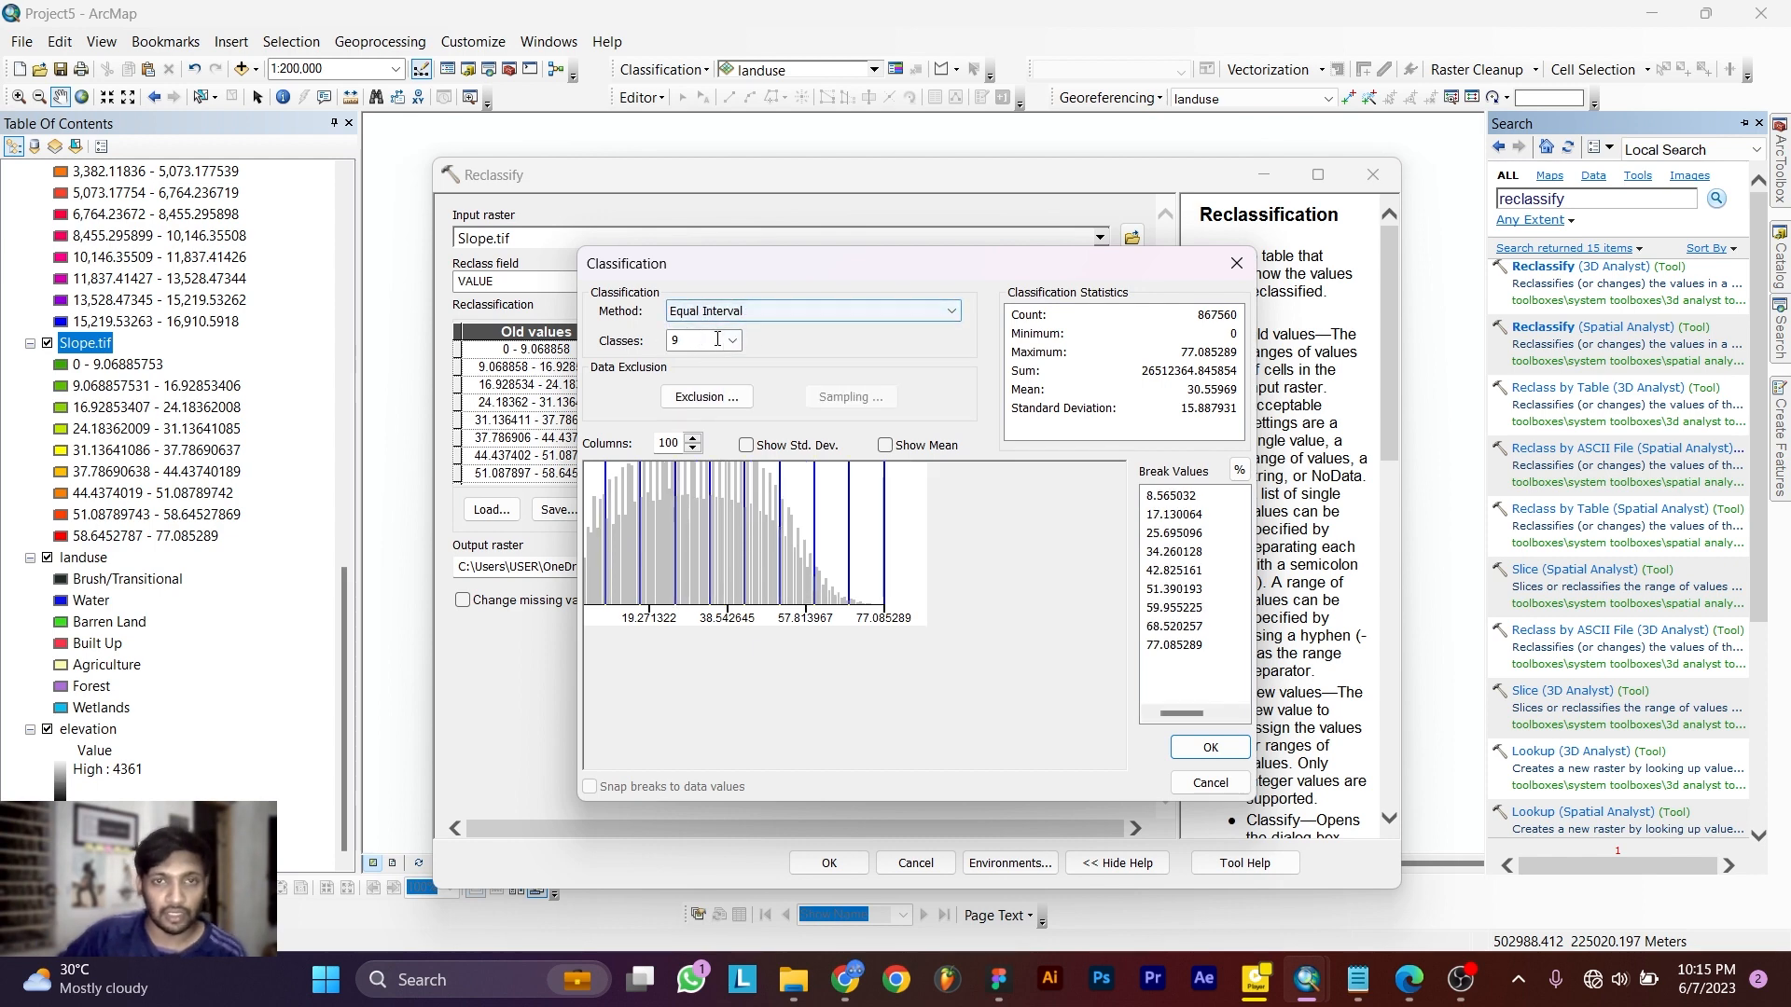
pyautogui.click(733, 341)
pyautogui.click(690, 465)
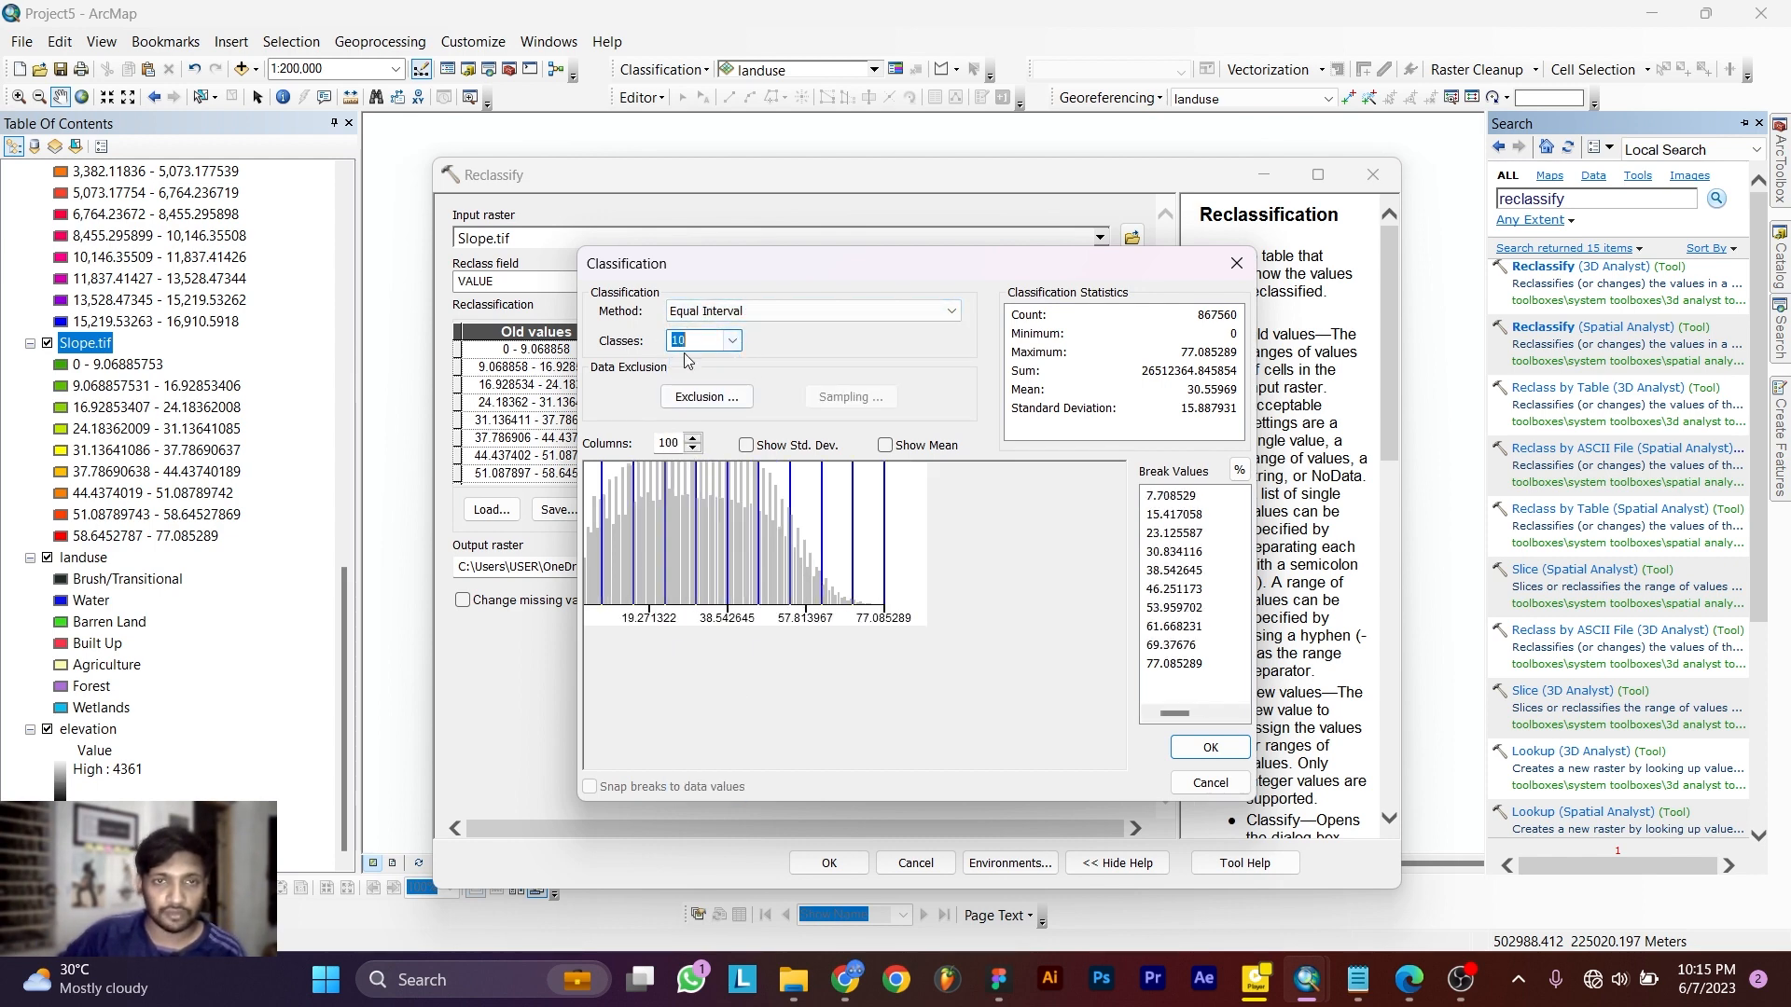
pyautogui.click(1209, 748)
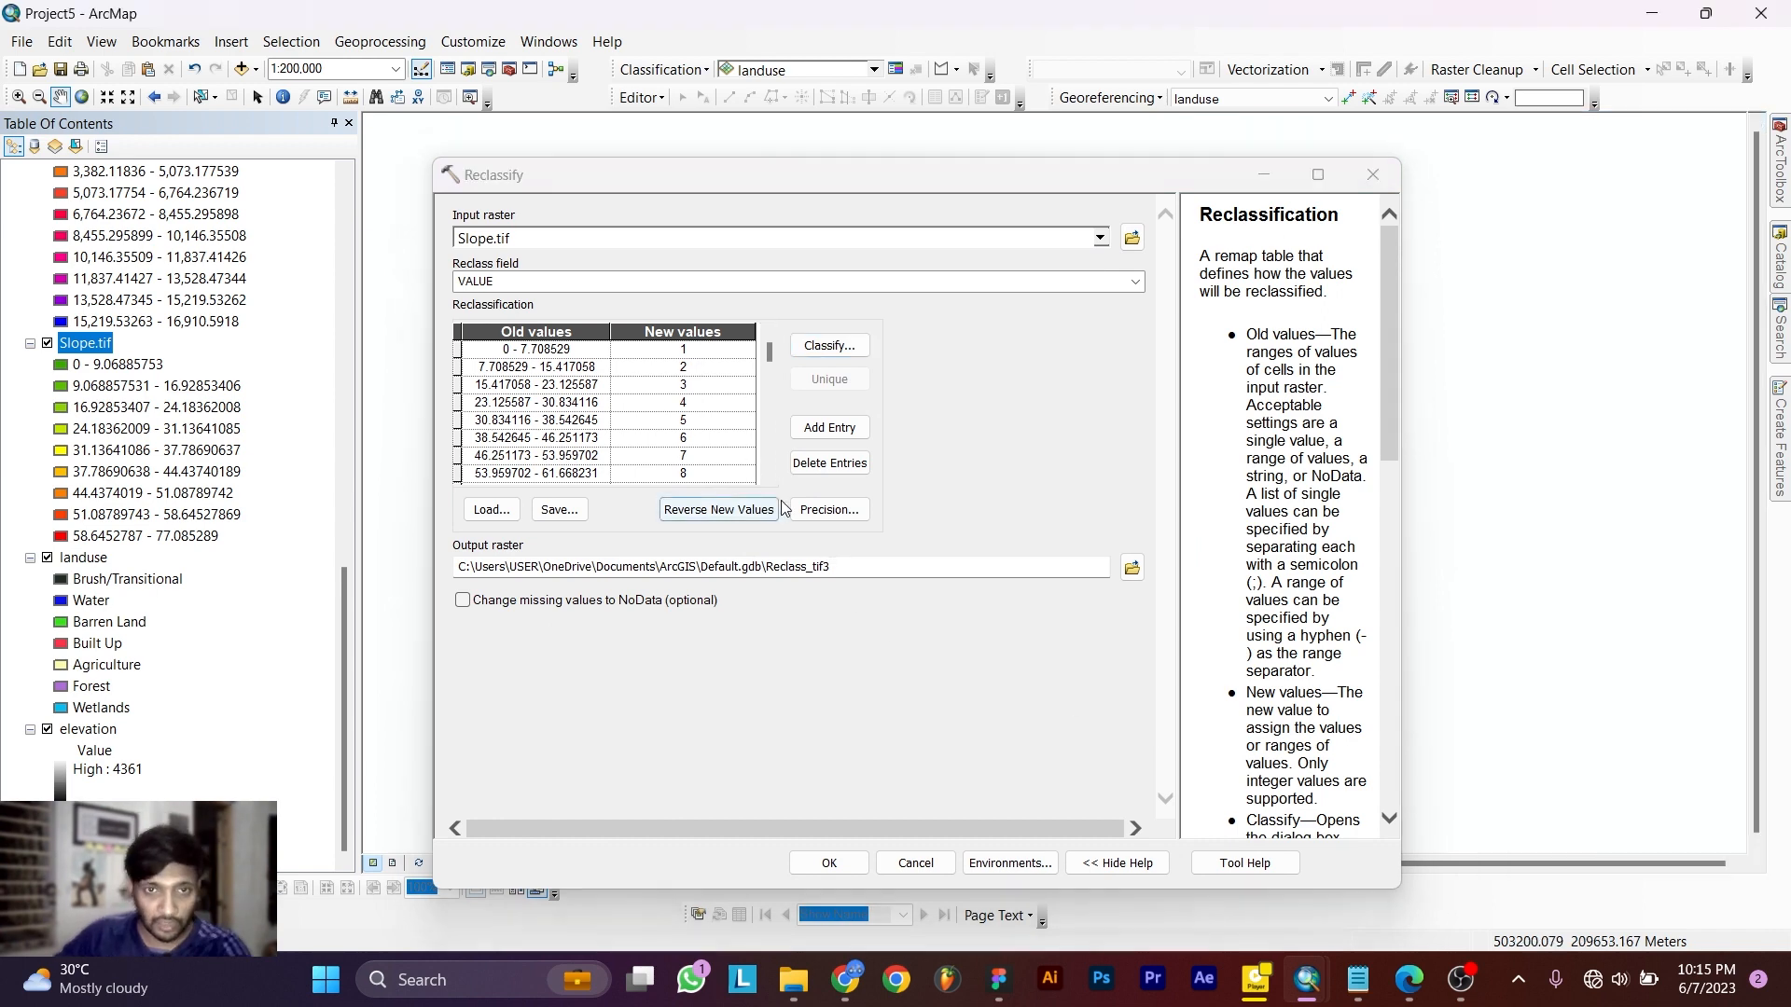
# Reverse the new values for the slope raster, save the output as Reclass_slope.tif in the Output folder, and run Reclassify.
pyautogui.click(746, 509)
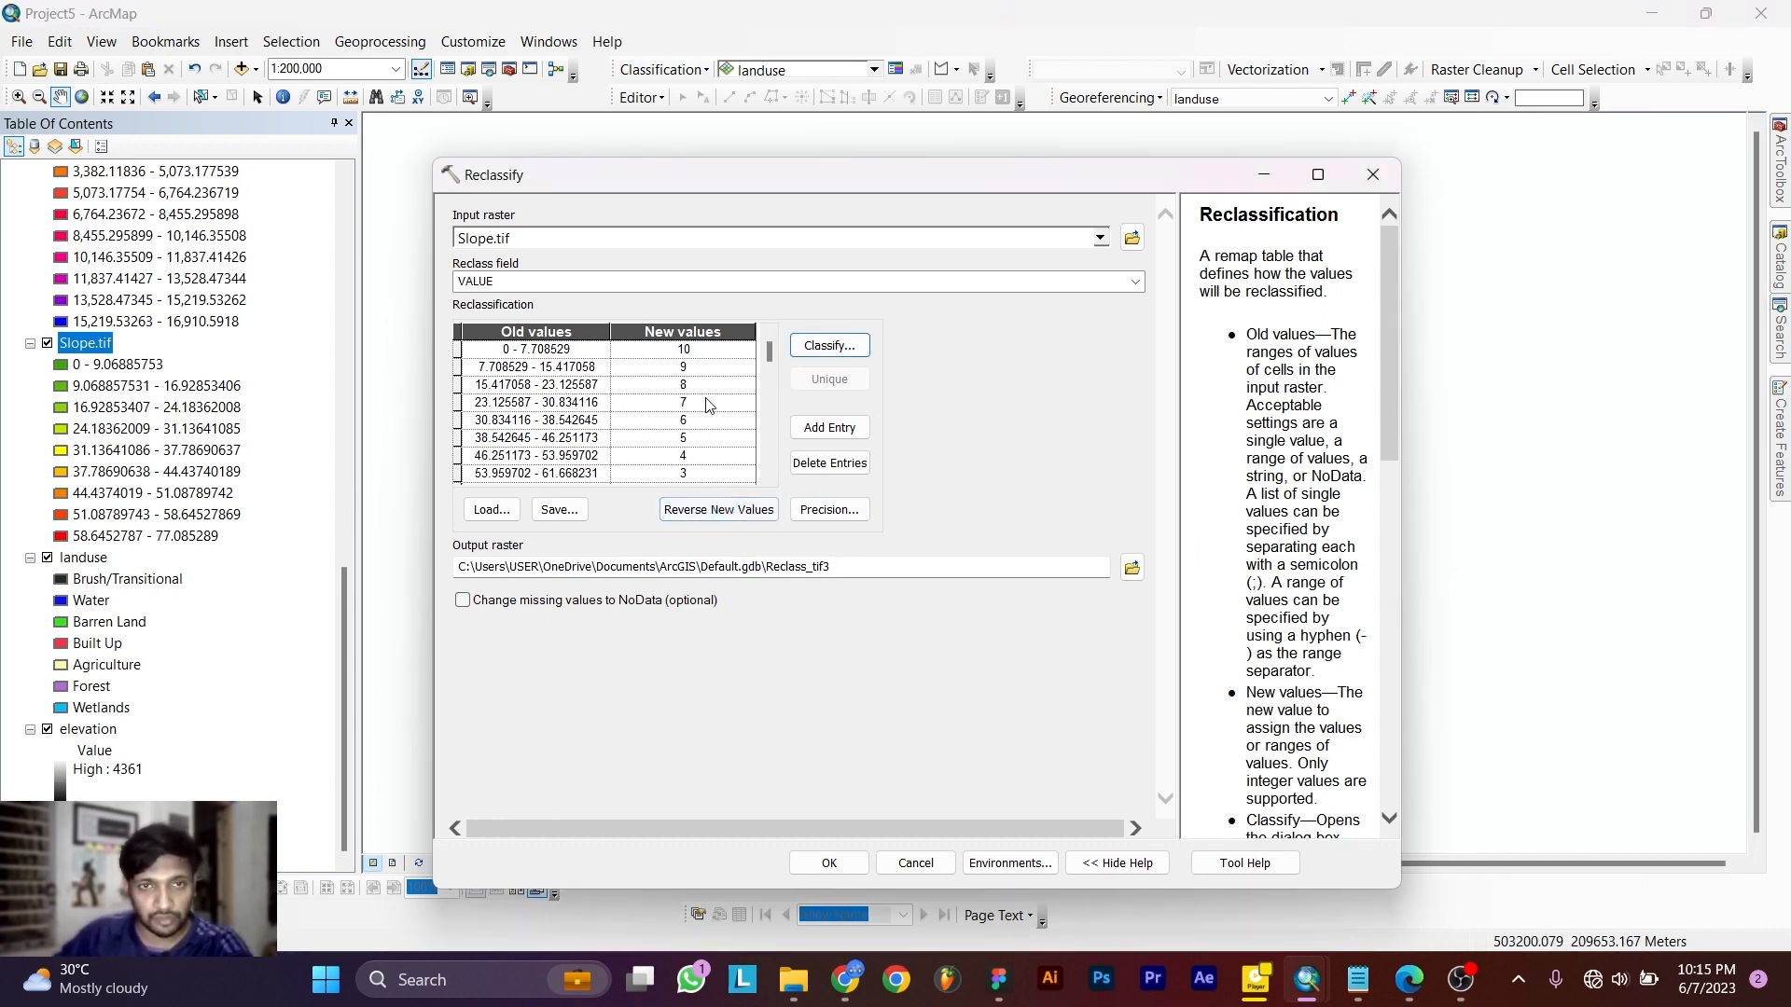
pyautogui.click(1131, 567)
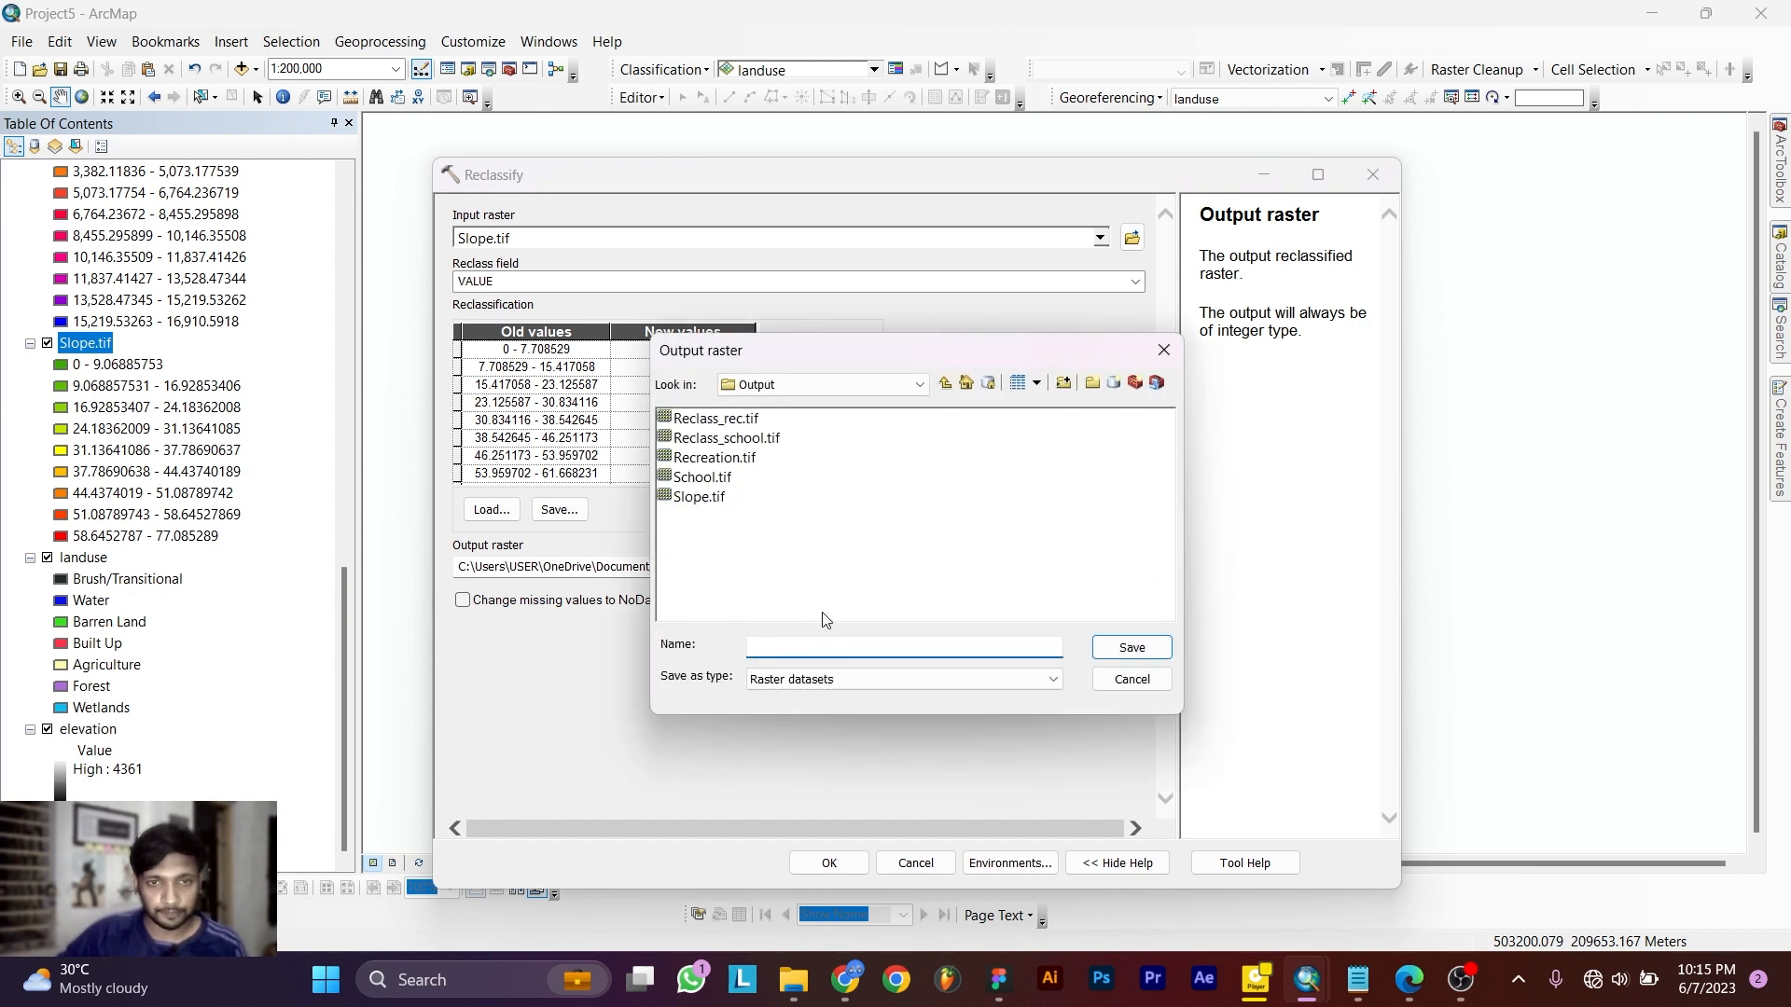
pyautogui.write('Reclas')
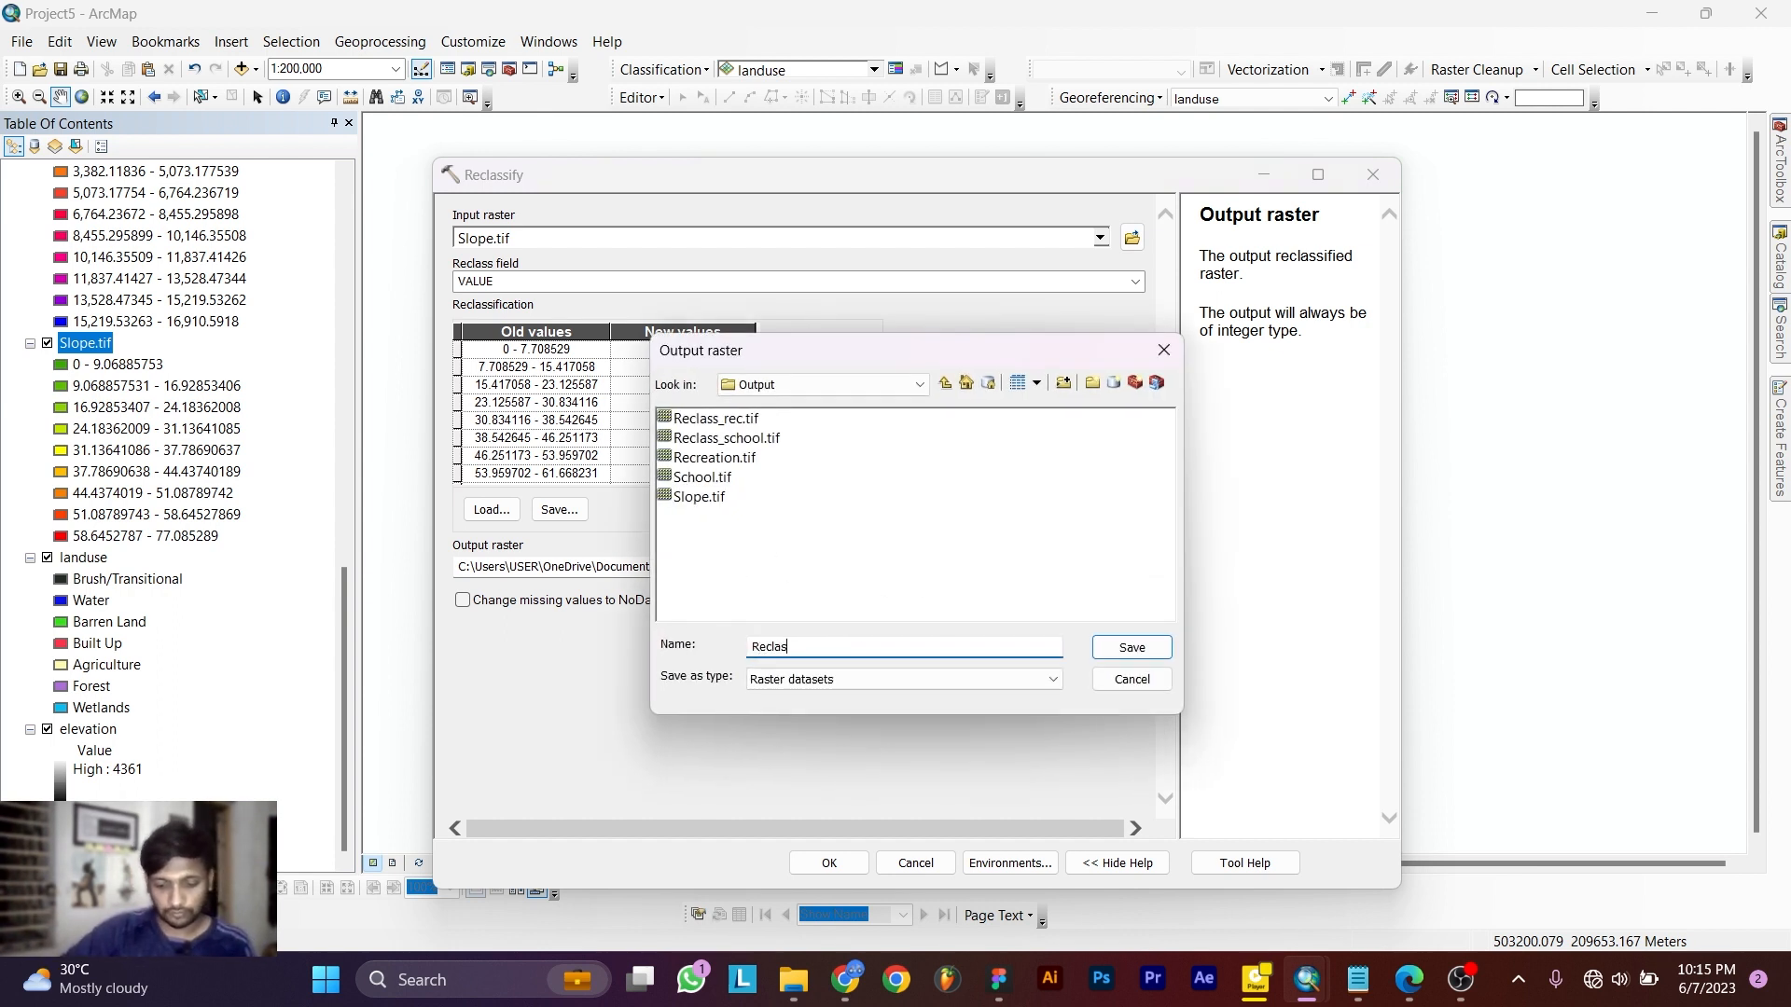
pyautogui.write('s_slop')
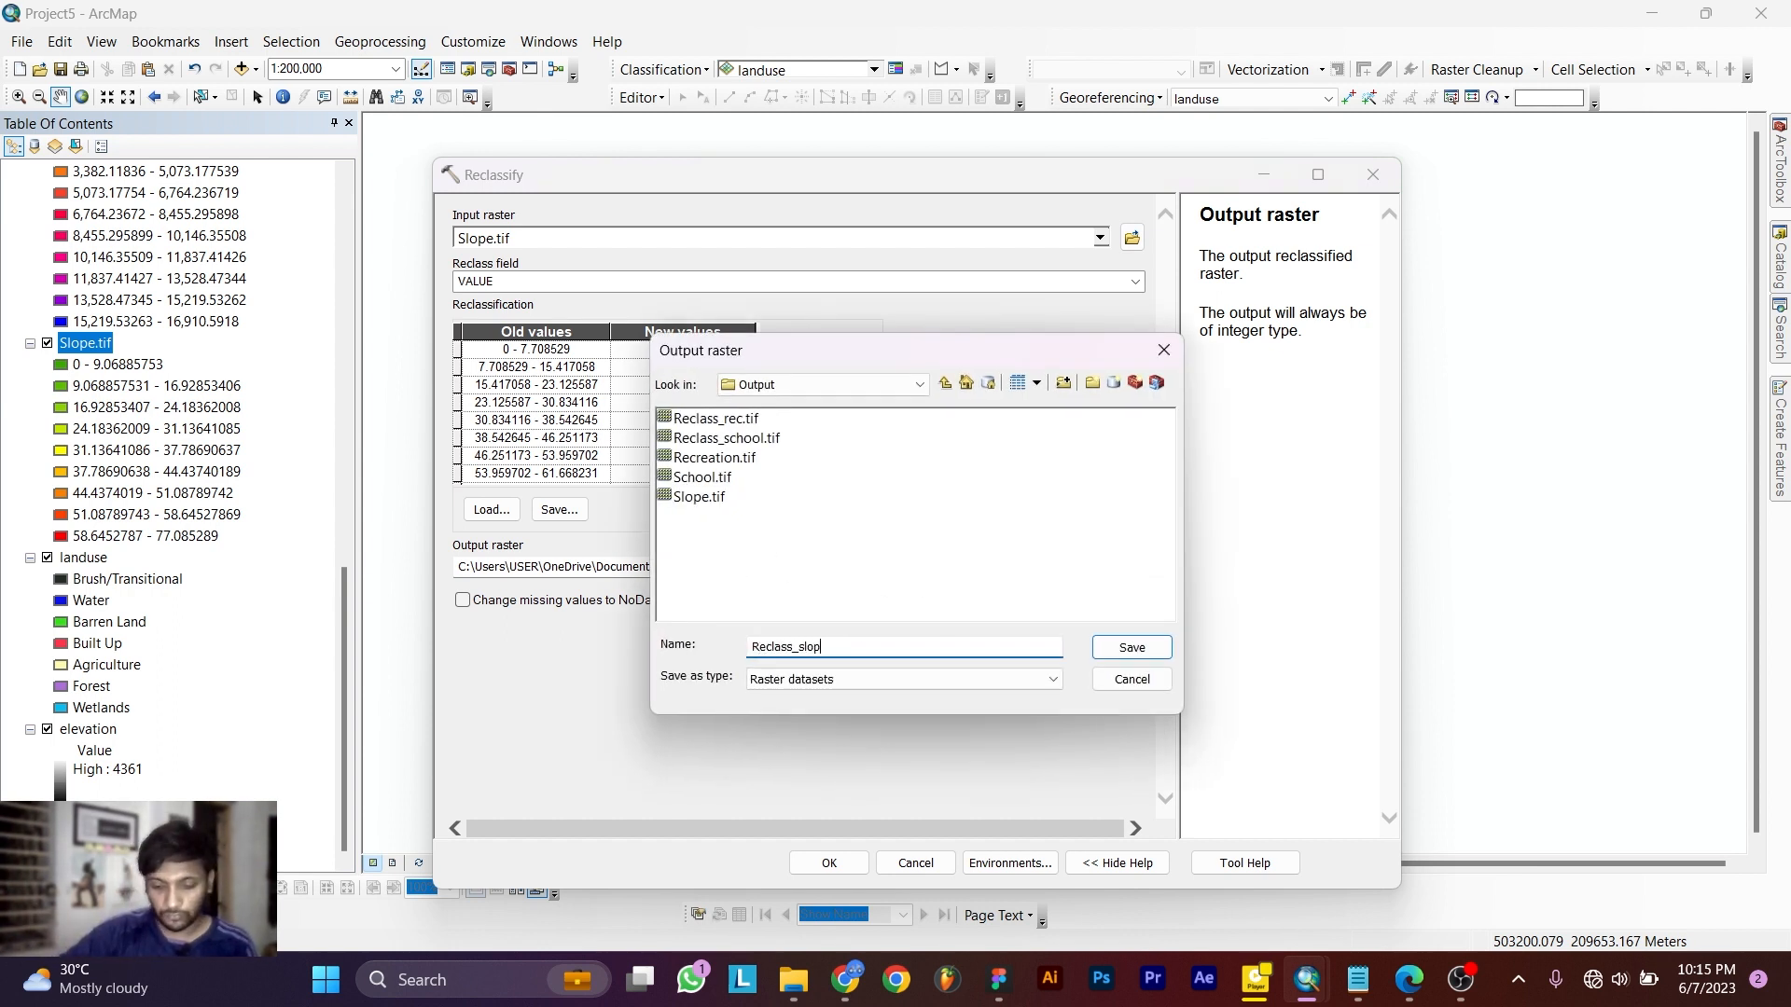
pyautogui.write('e.tif')
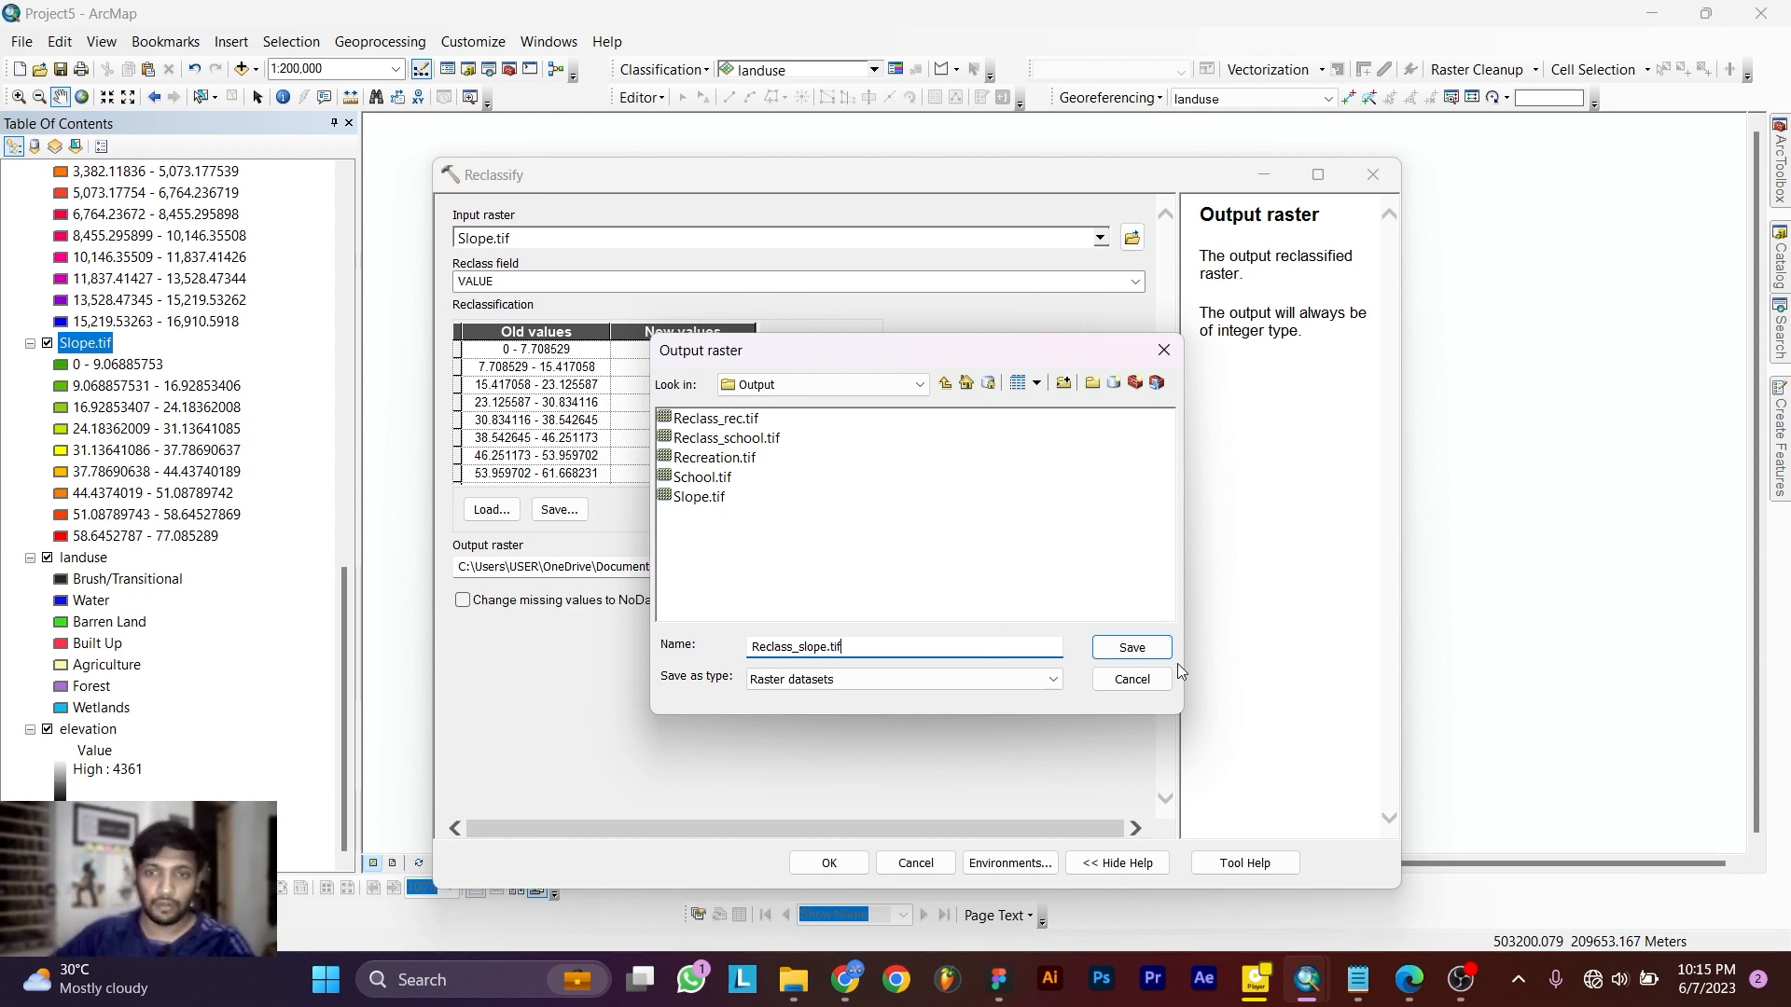
pyautogui.click(1131, 647)
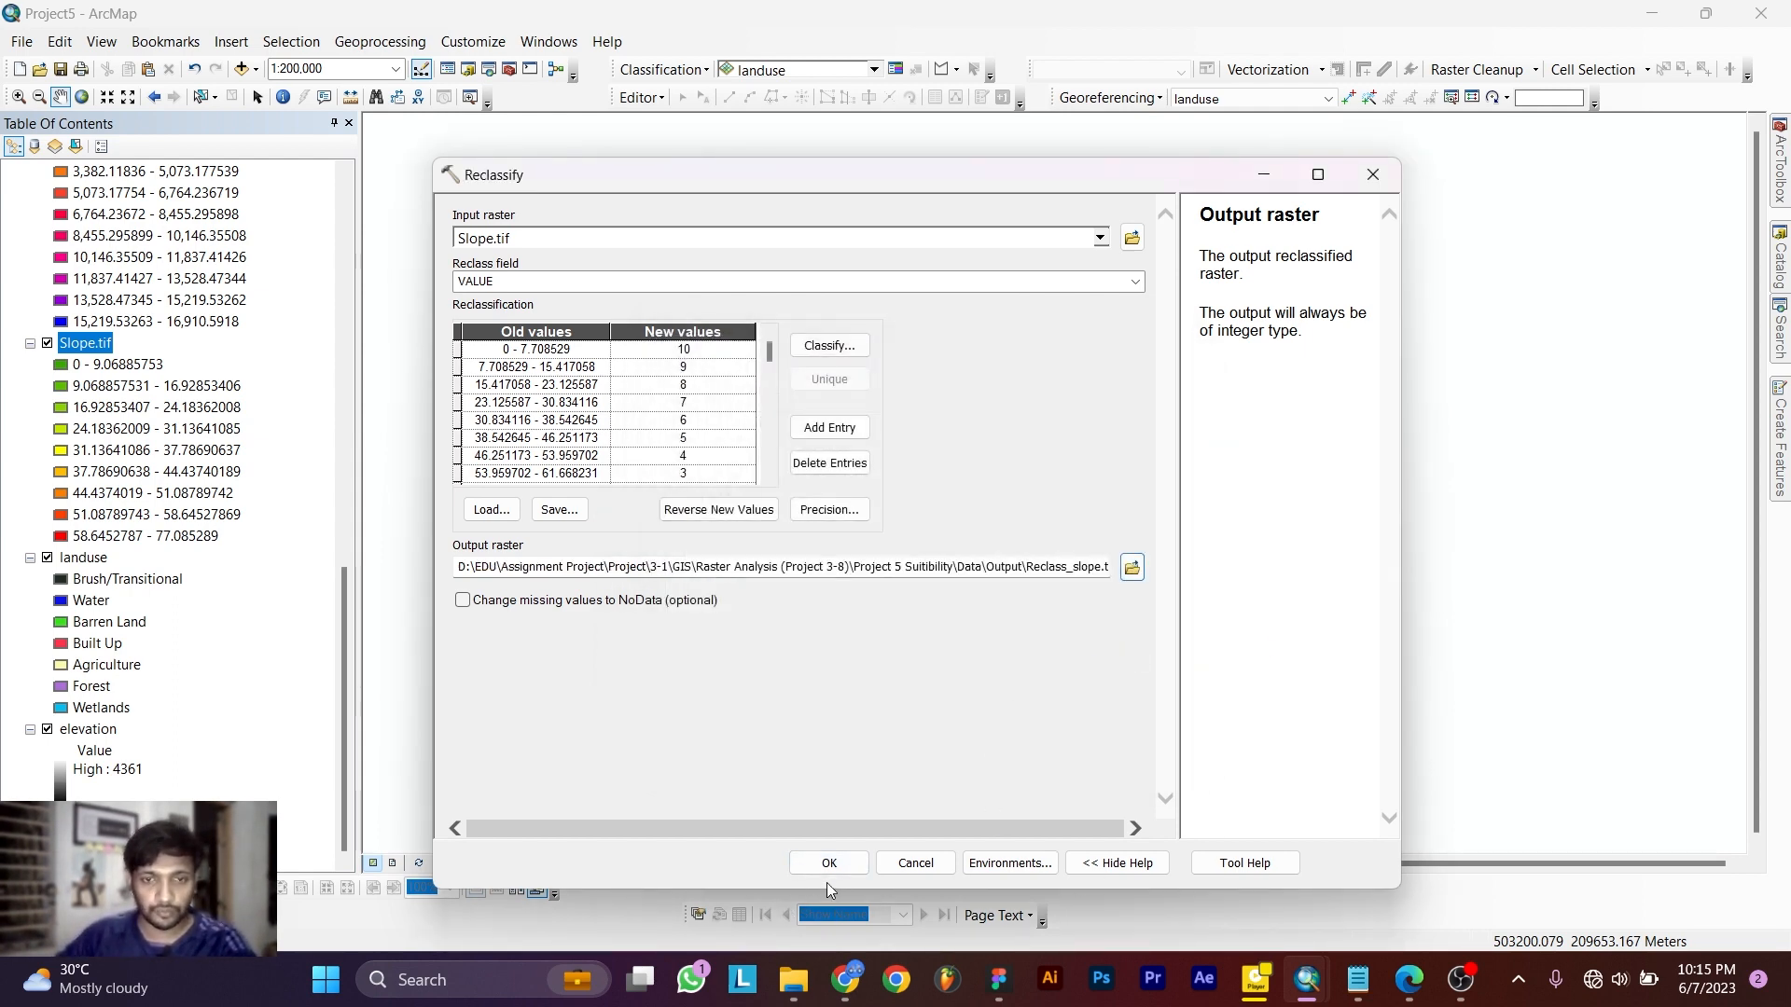
pyautogui.click(828, 864)
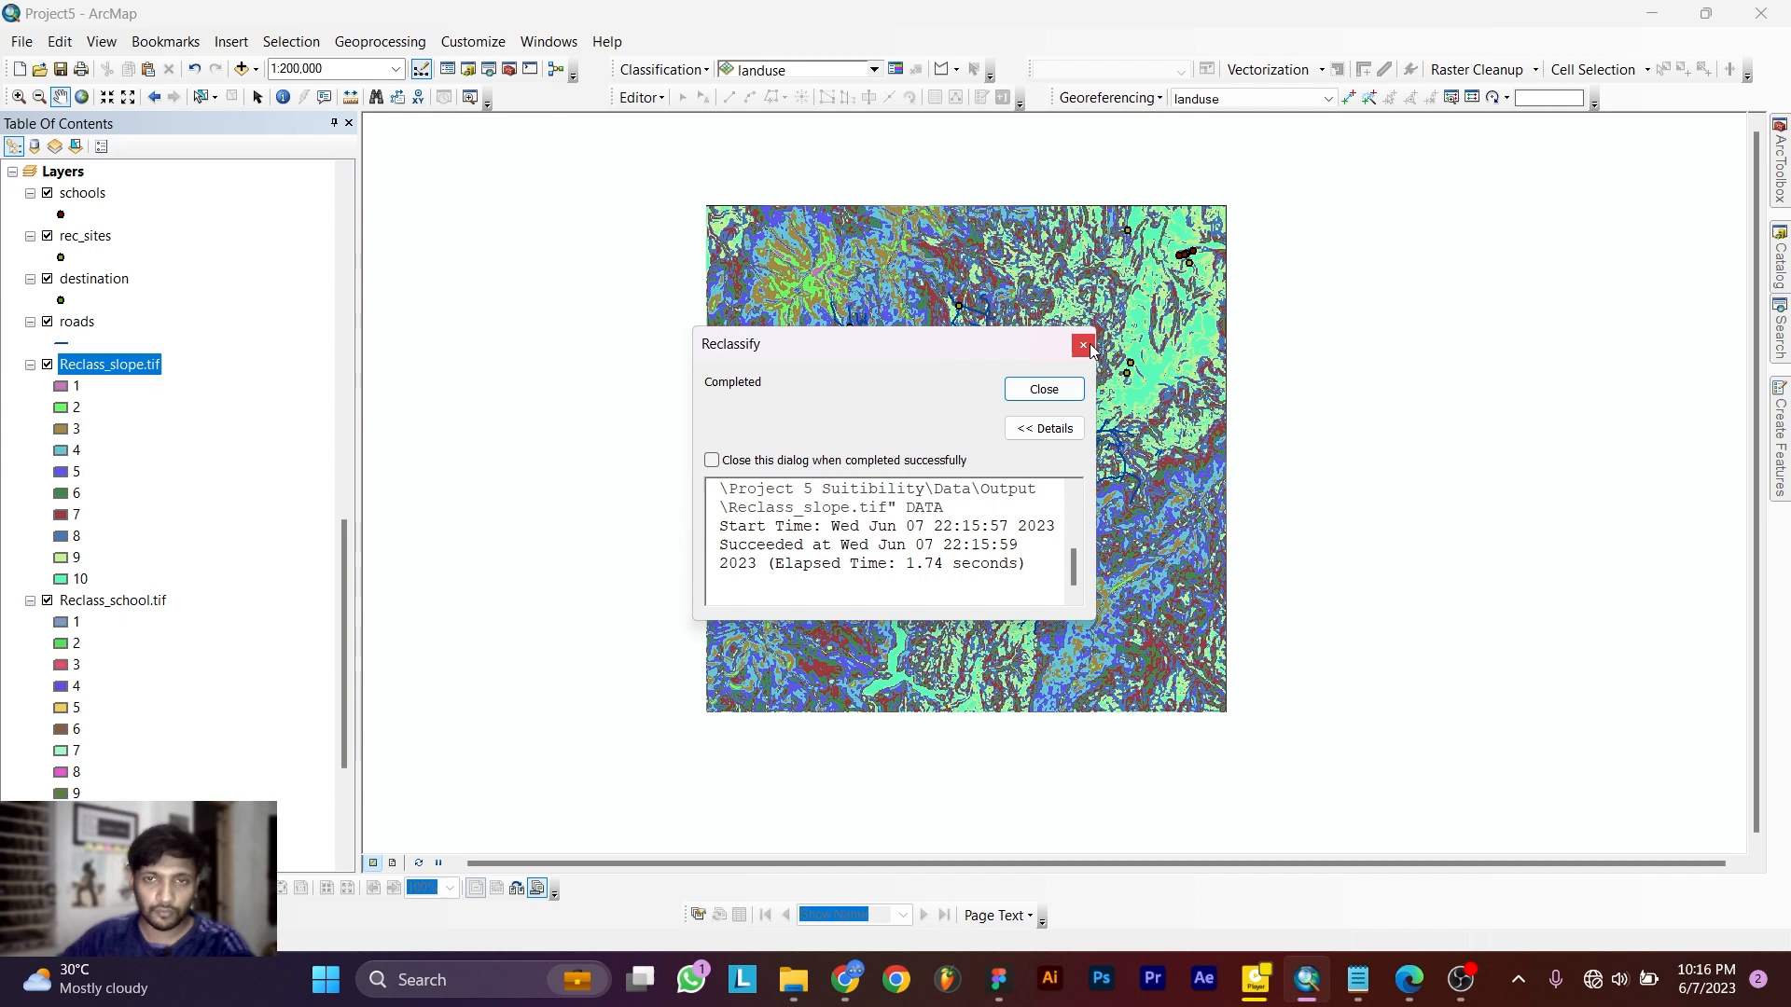
pyautogui.click(1083, 345)
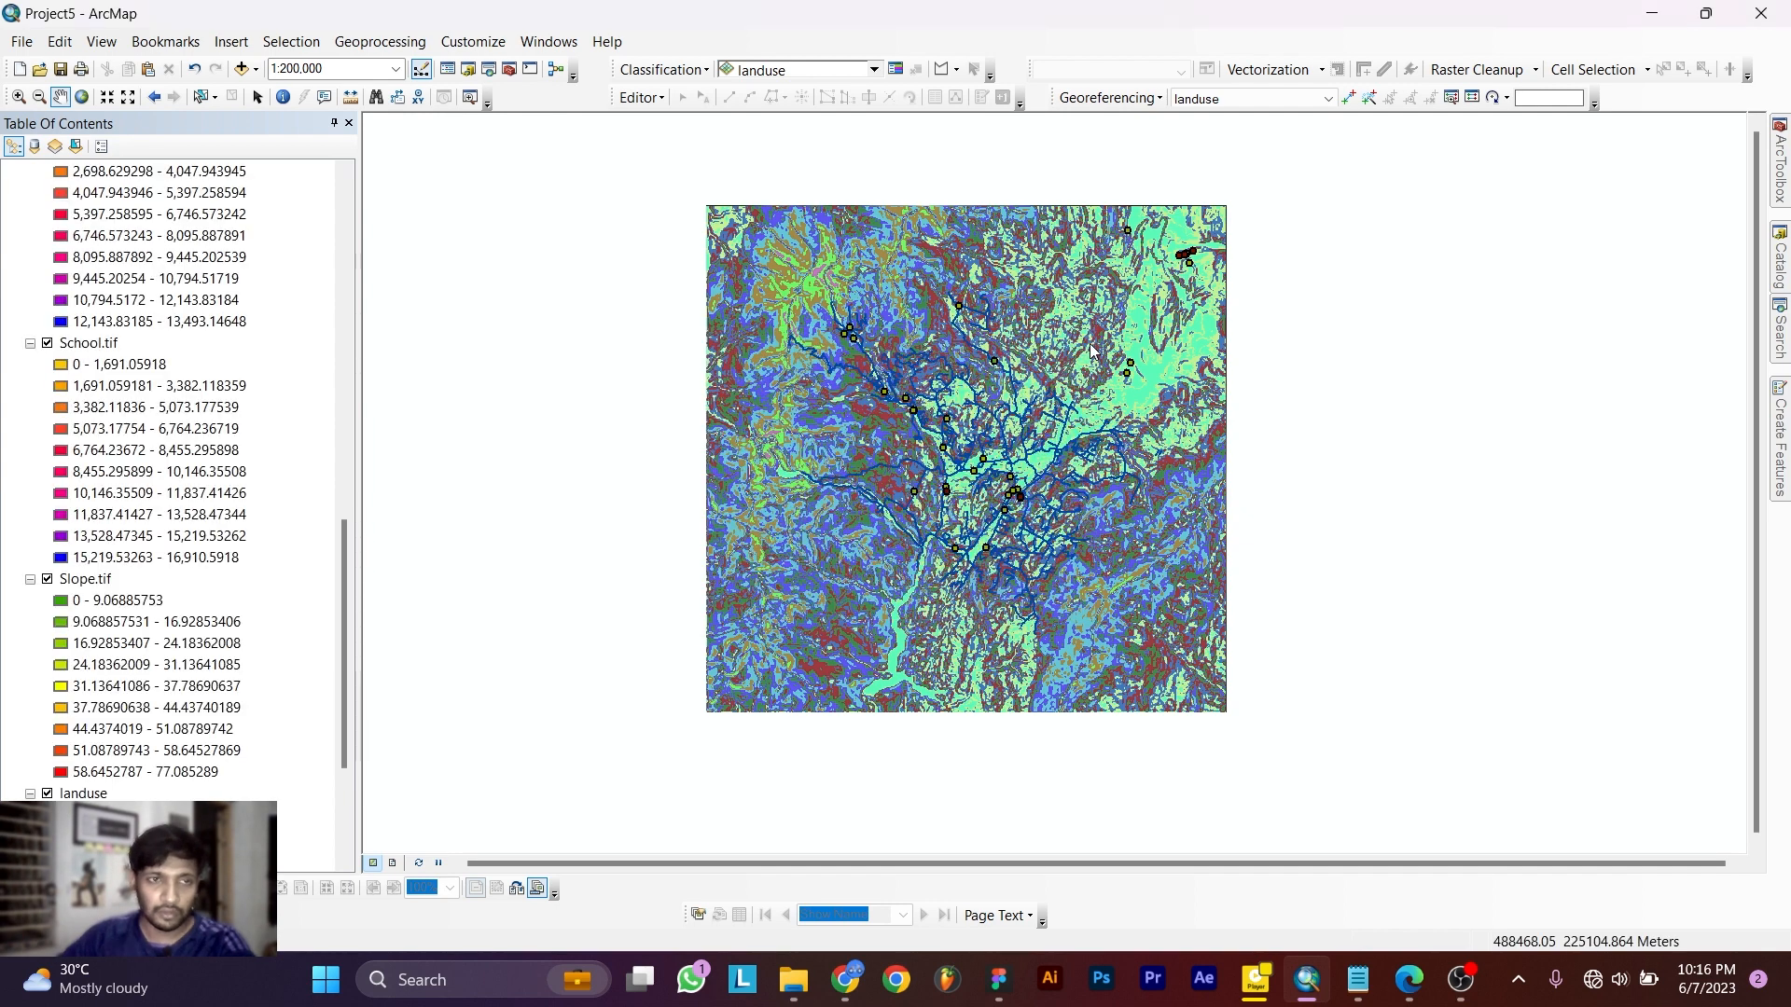
# Reopen Reclassify (Spatial Analyst) with landuse as the input raster and Landuse as the reclass field.
pyautogui.click(1777, 328)
pyautogui.click(1582, 333)
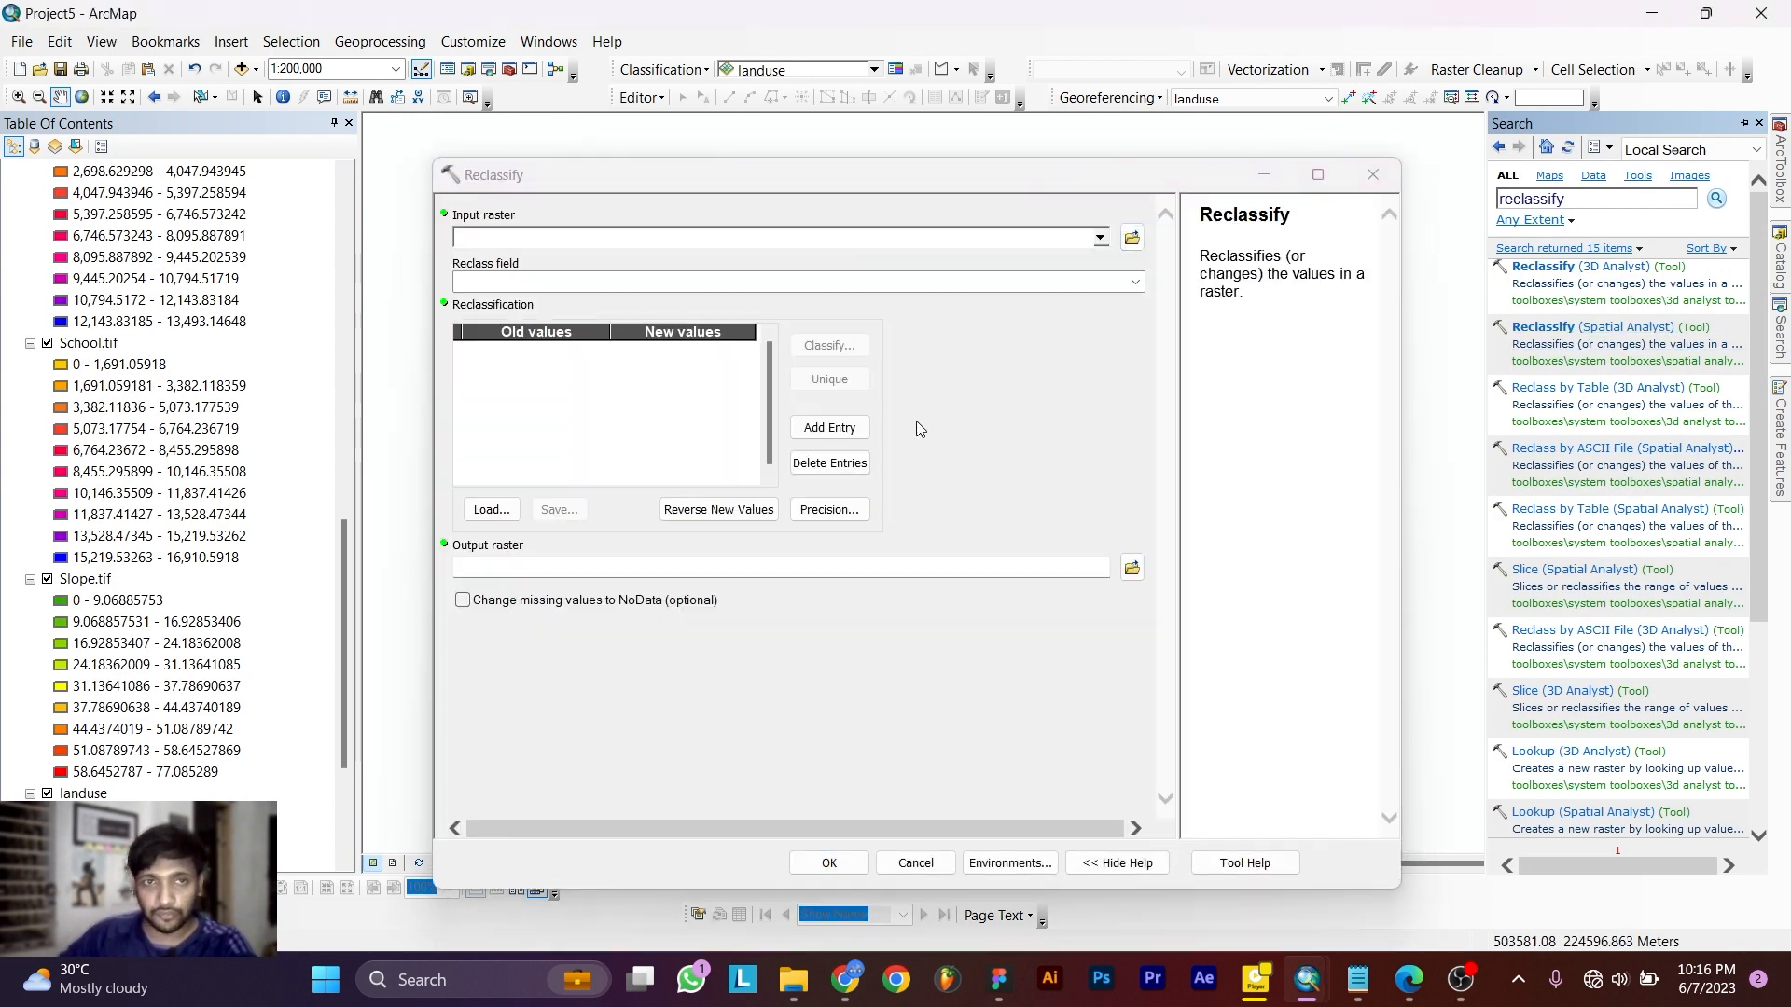
pyautogui.scroll(-1, 180, 482)
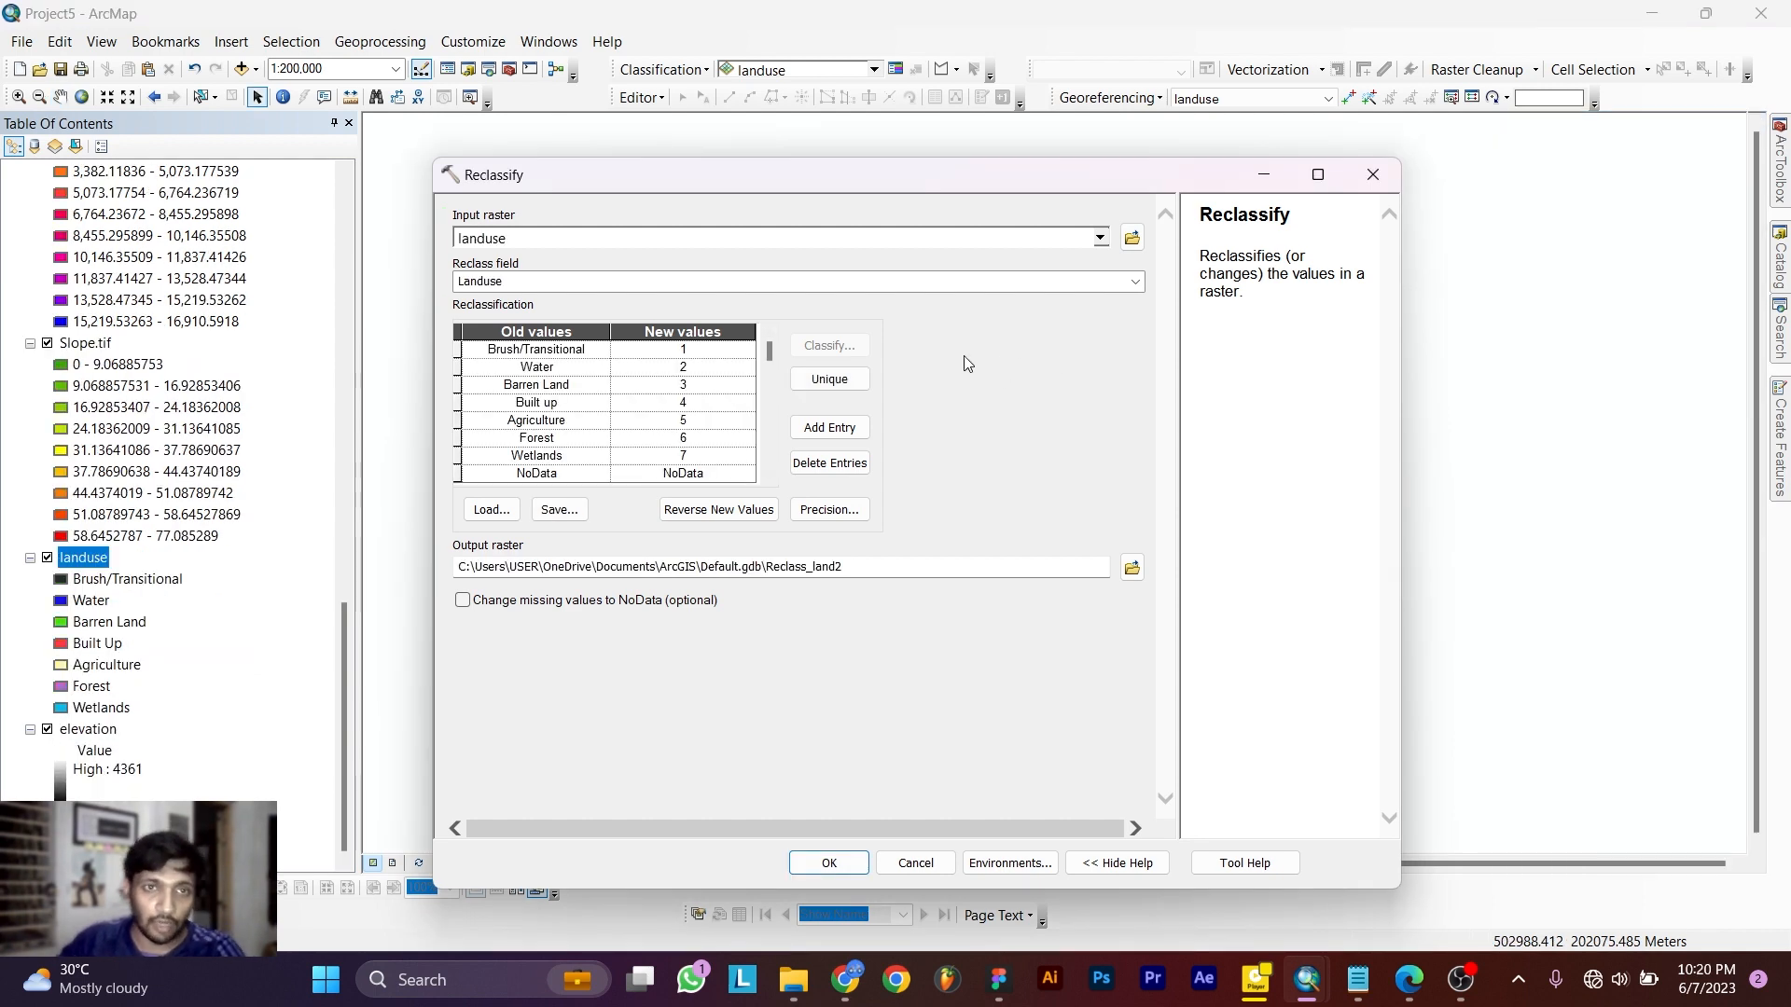
# Consult the landuse values in Location_School.pdf and set the new values: Agriculture 10, Barren Land 4, Built up 3 and Brush/Transitional 5.
pyautogui.click(1409, 979)
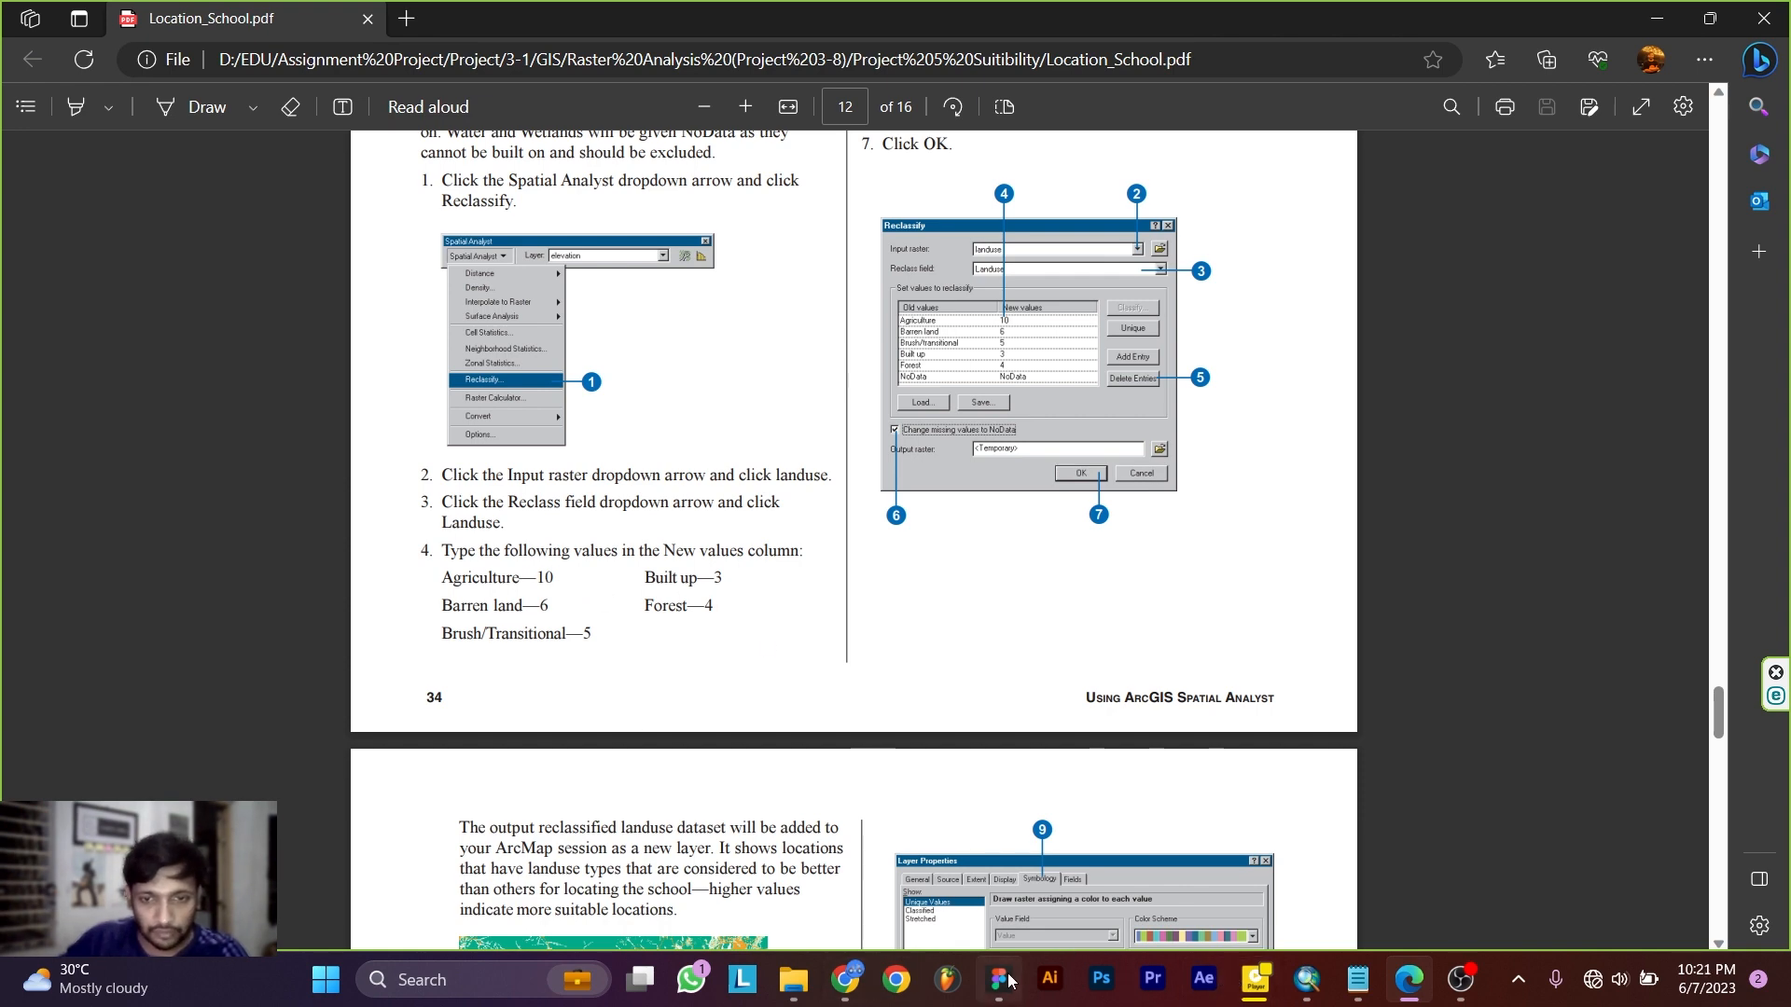
pyautogui.hotkey('alt', 'Tab')
pyautogui.click(688, 421)
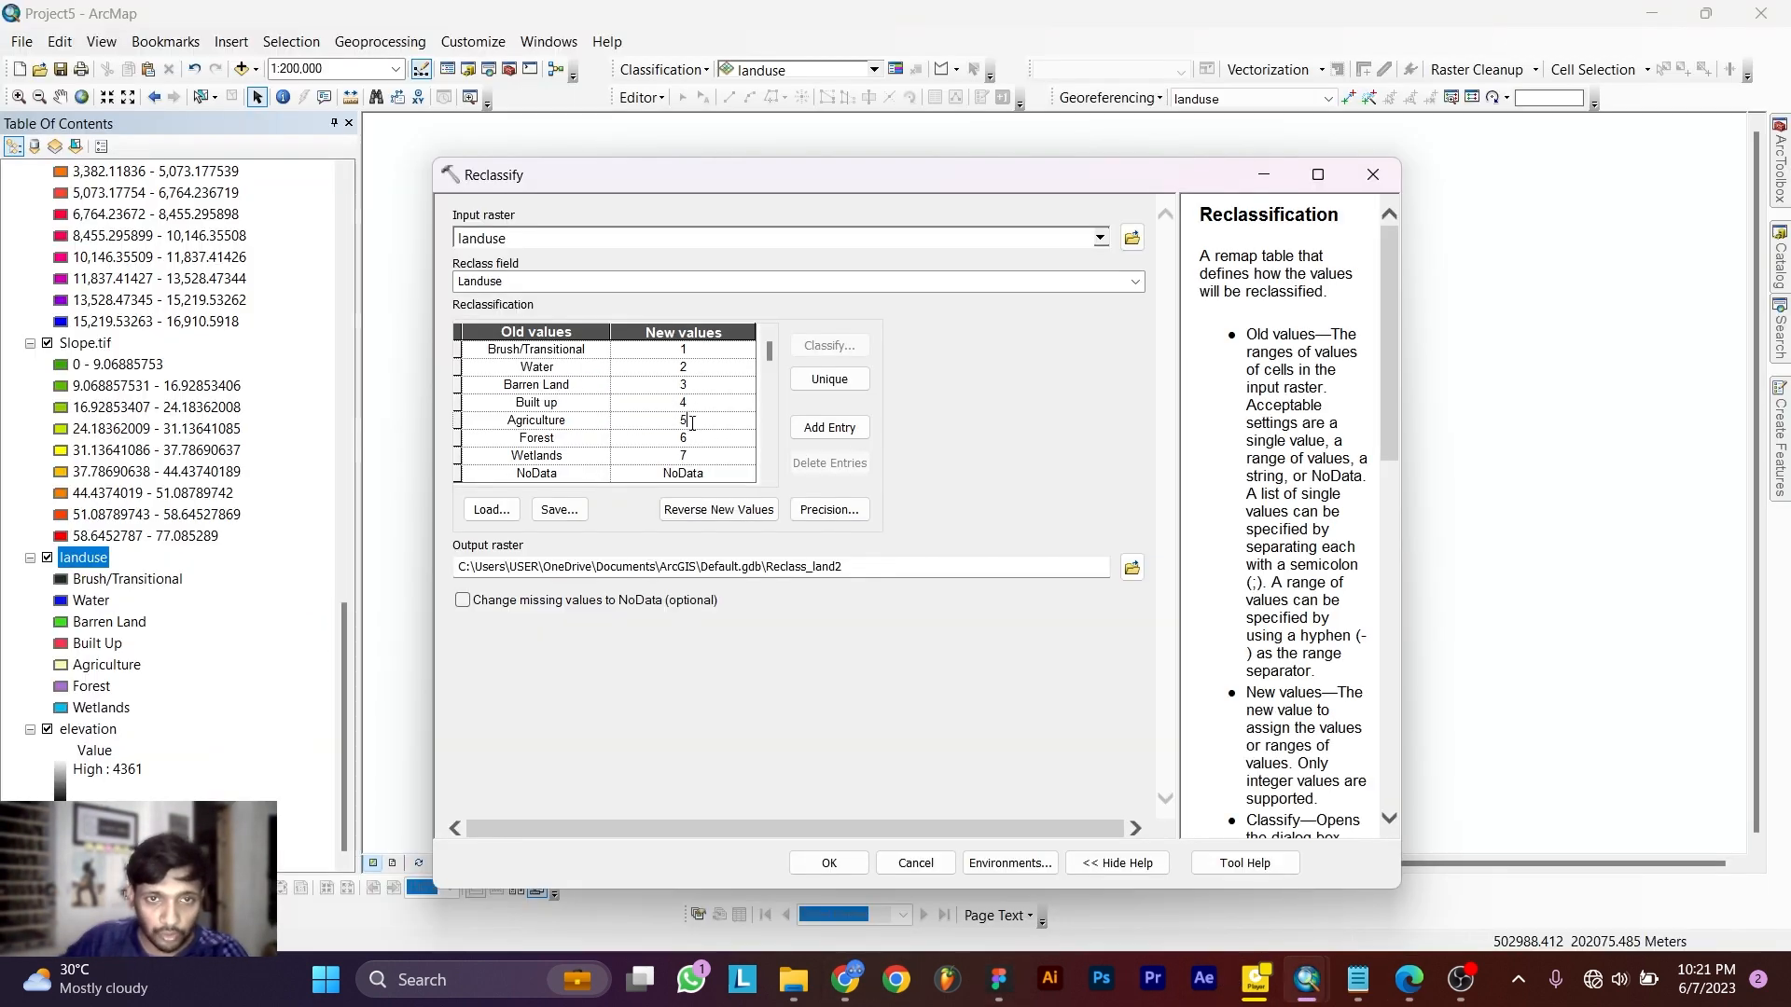
pyautogui.write('10')
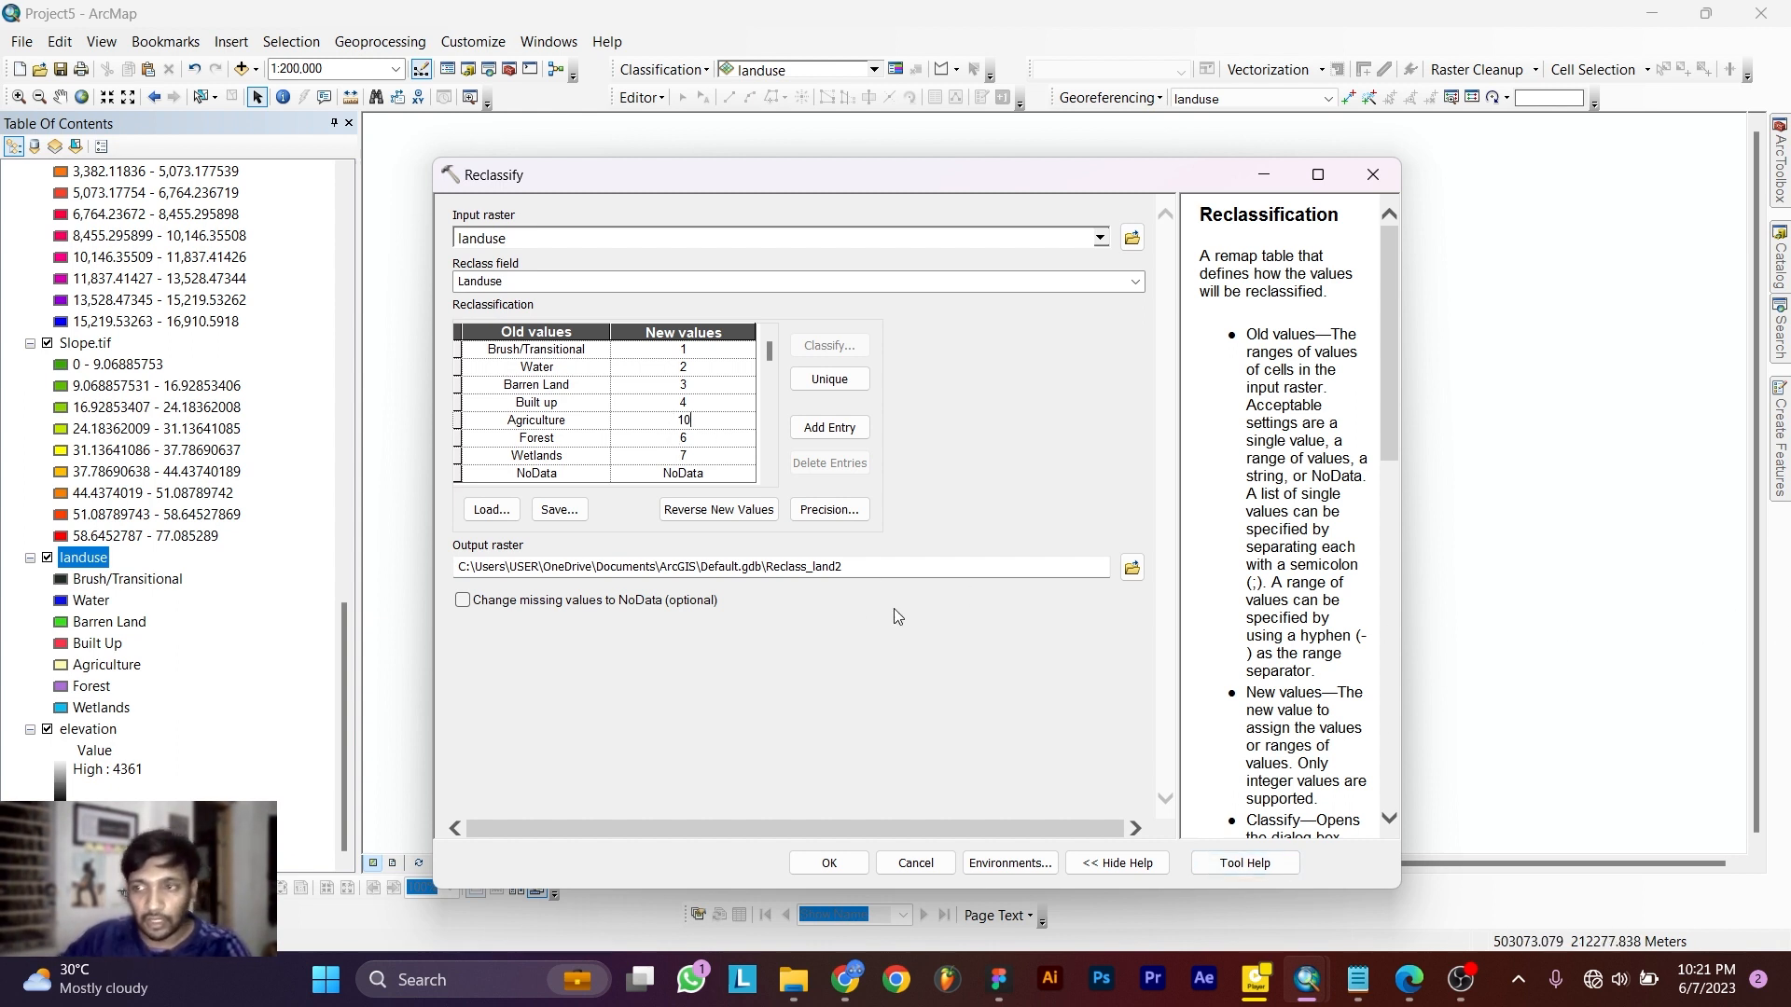
pyautogui.click(701, 369)
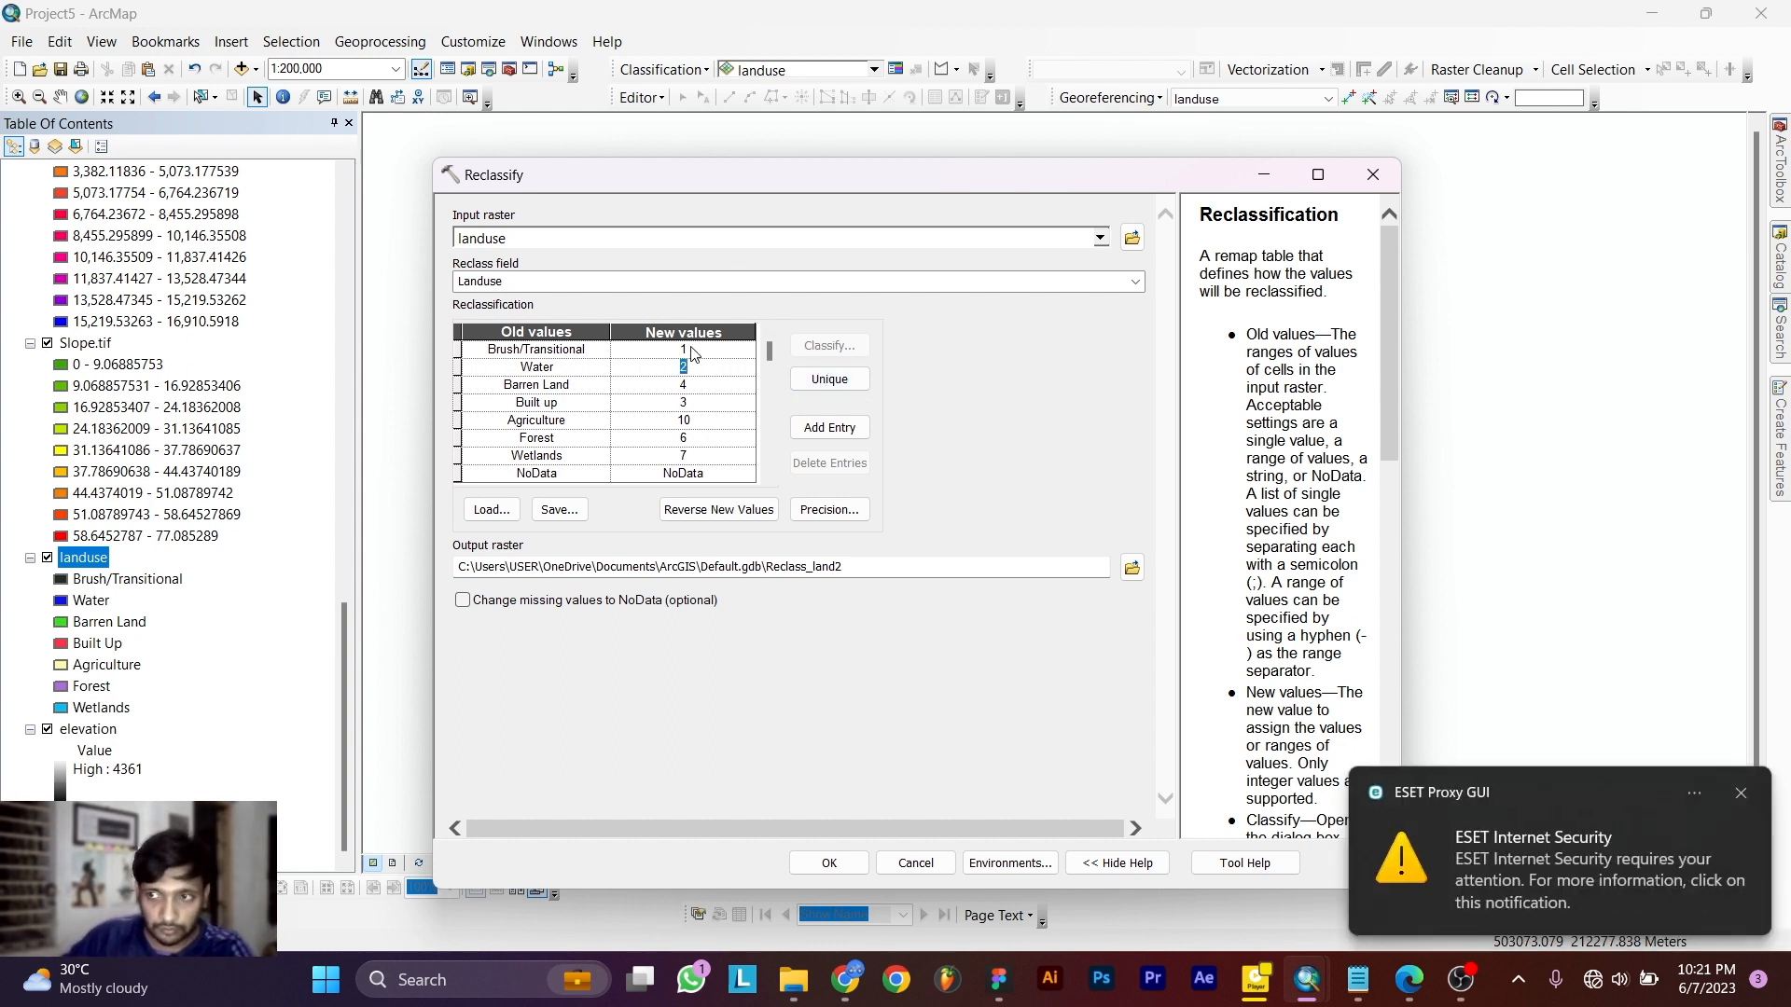
pyautogui.click(691, 348)
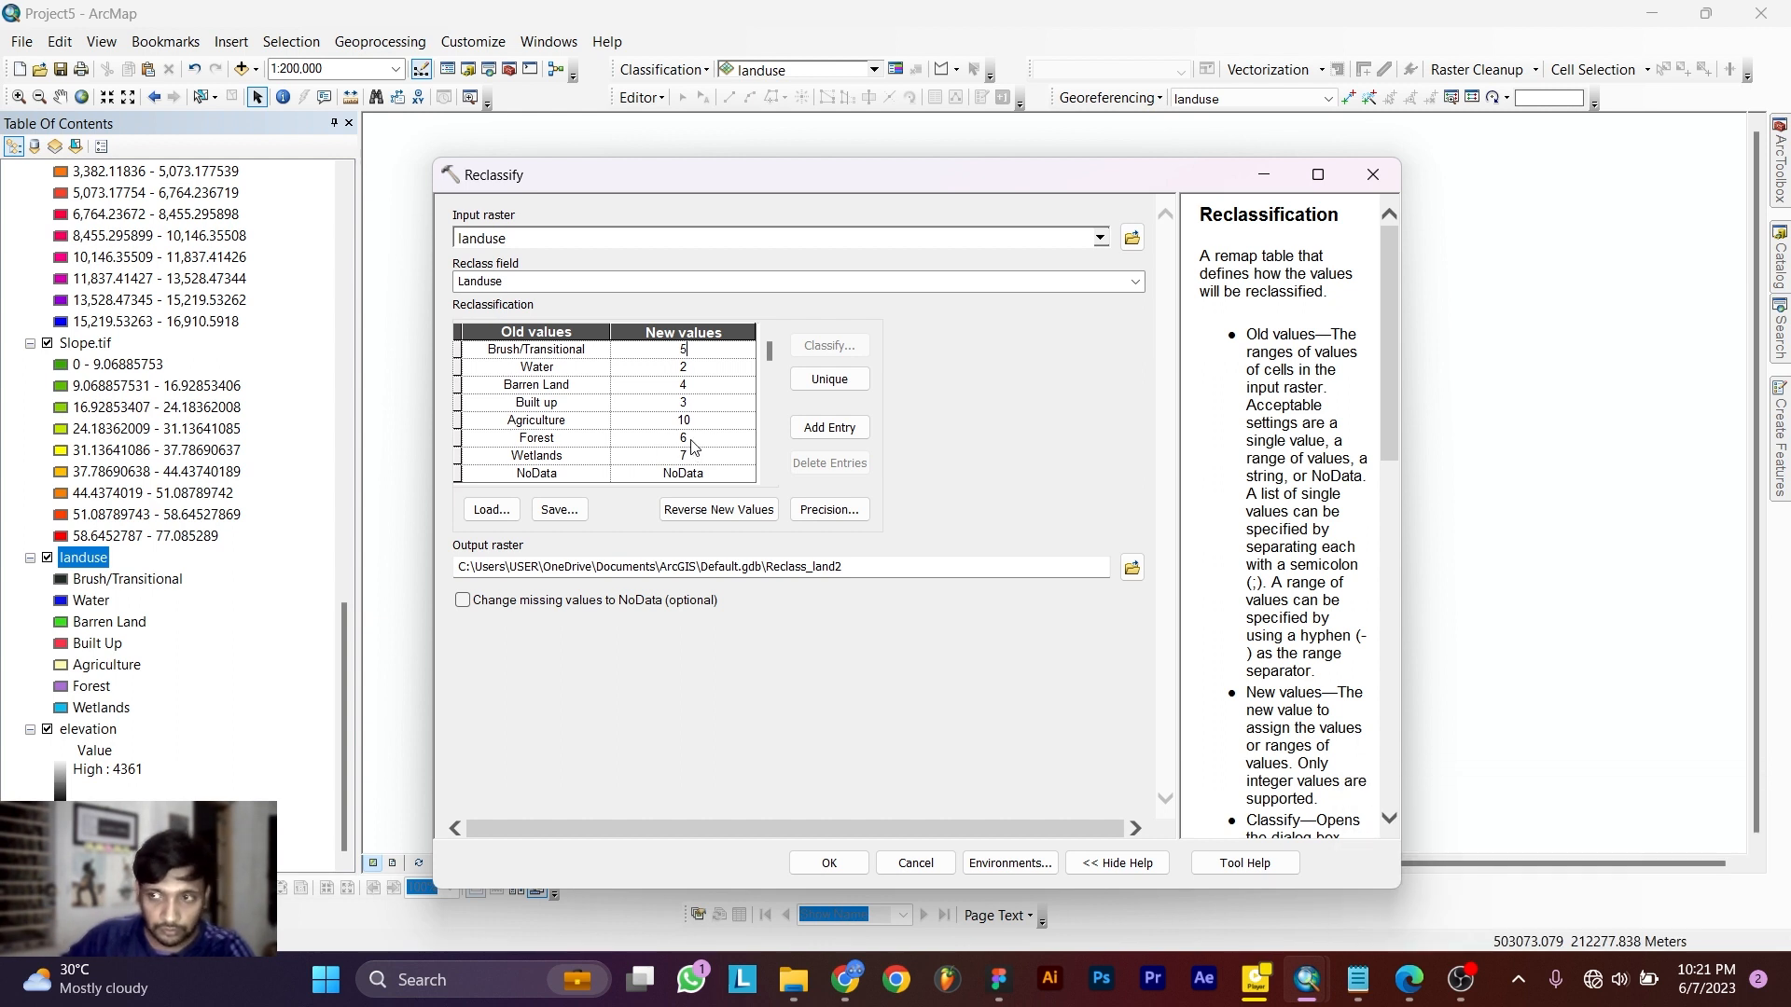
# Set the new value of Built up to 6 and of Forest to 4 in the landuse reclassification table.
pyautogui.click(679, 402)
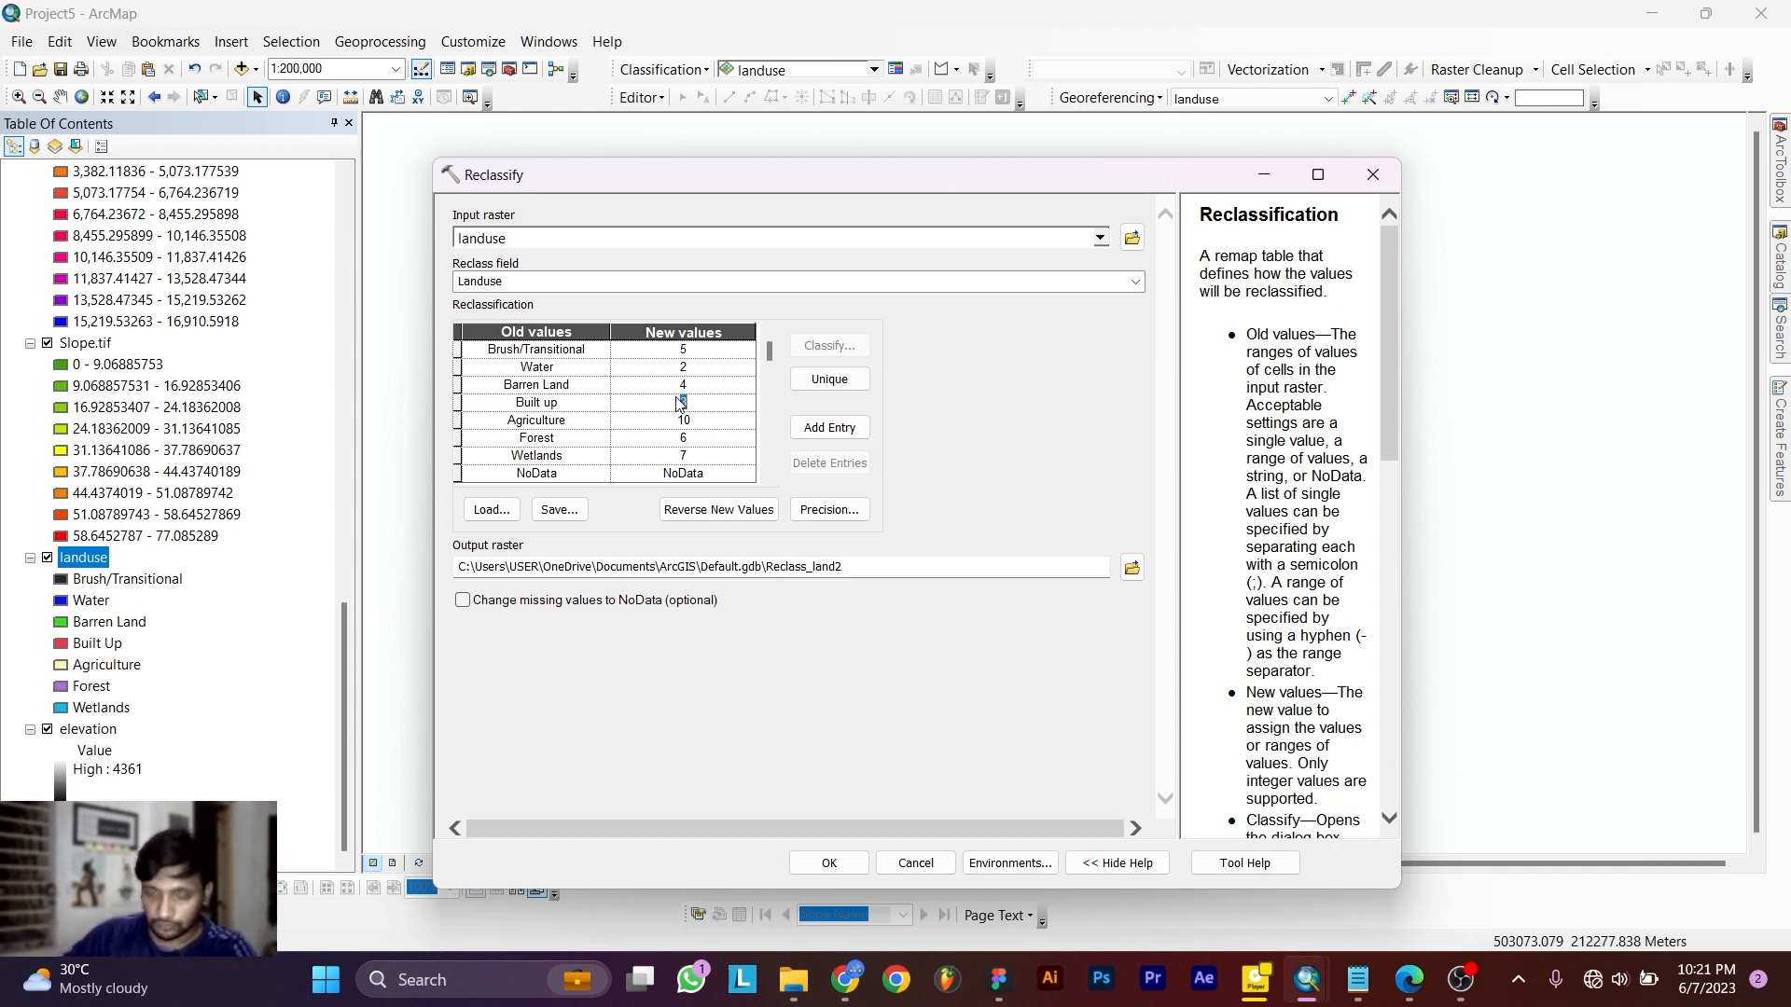
pyautogui.doubleClick(673, 401)
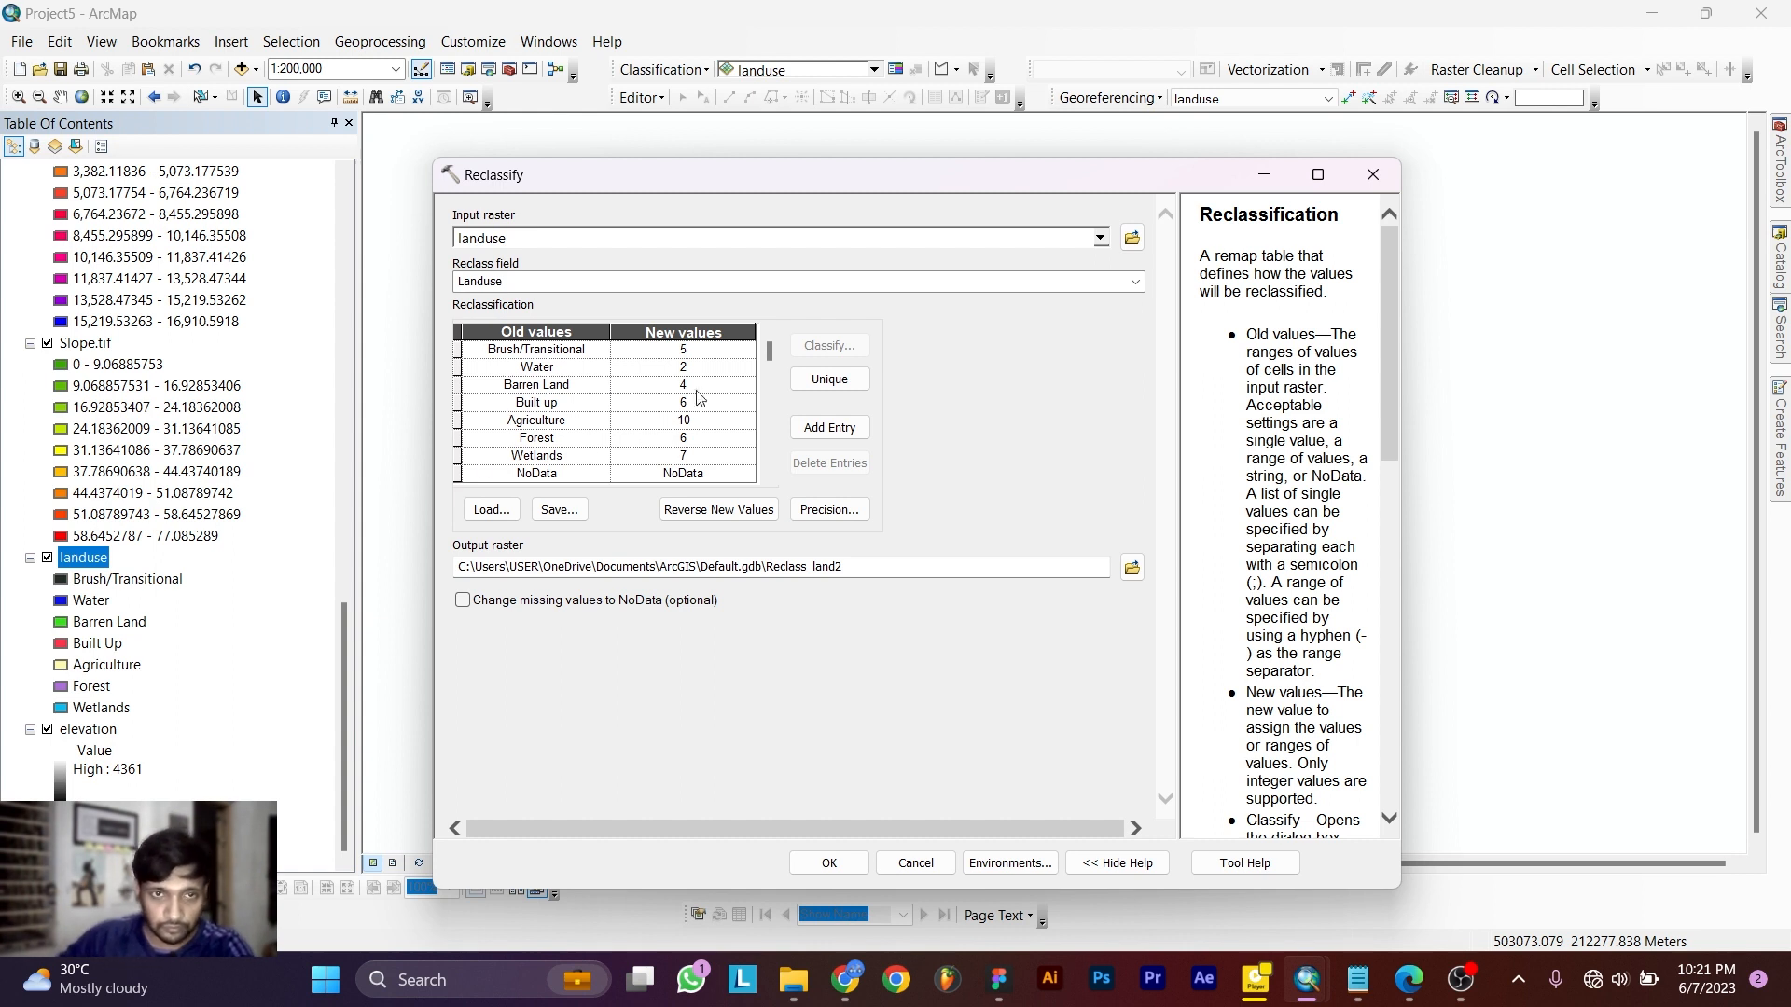
pyautogui.doubleClick(710, 437)
pyautogui.write('4')
pyautogui.press('Return')
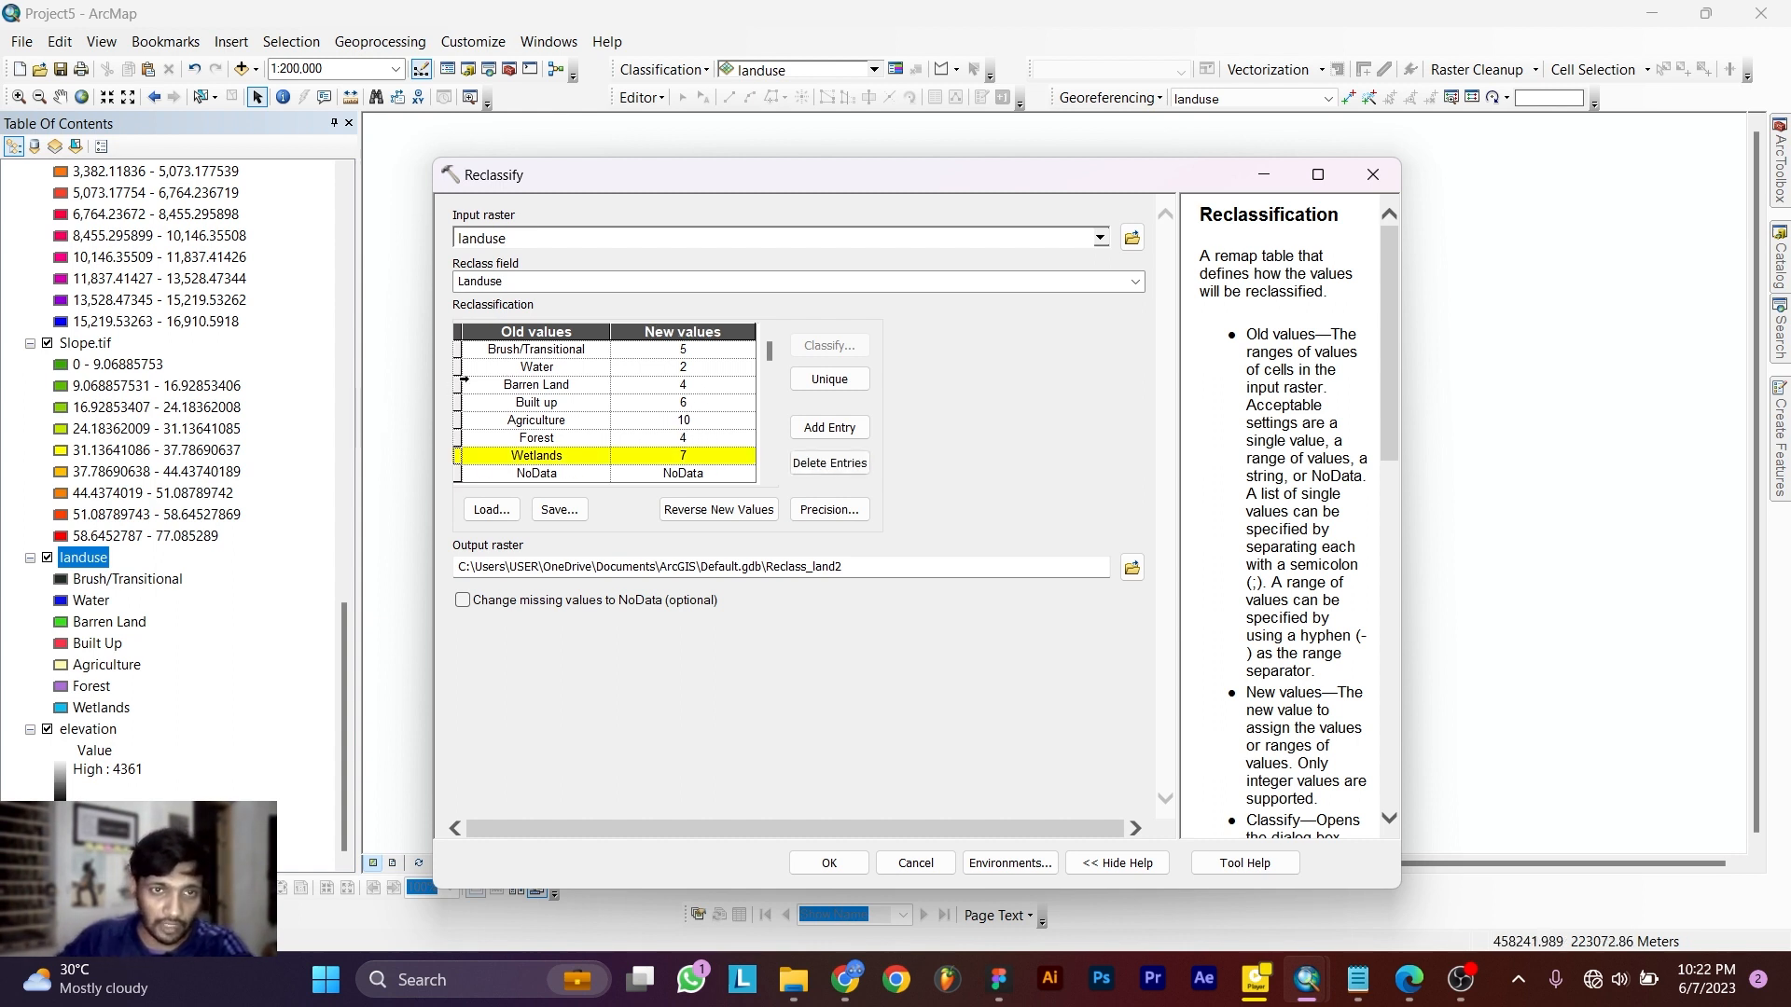
# Delete the Water and Wetlands entries from the landuse reclassification table.
pyautogui.click(462, 369)
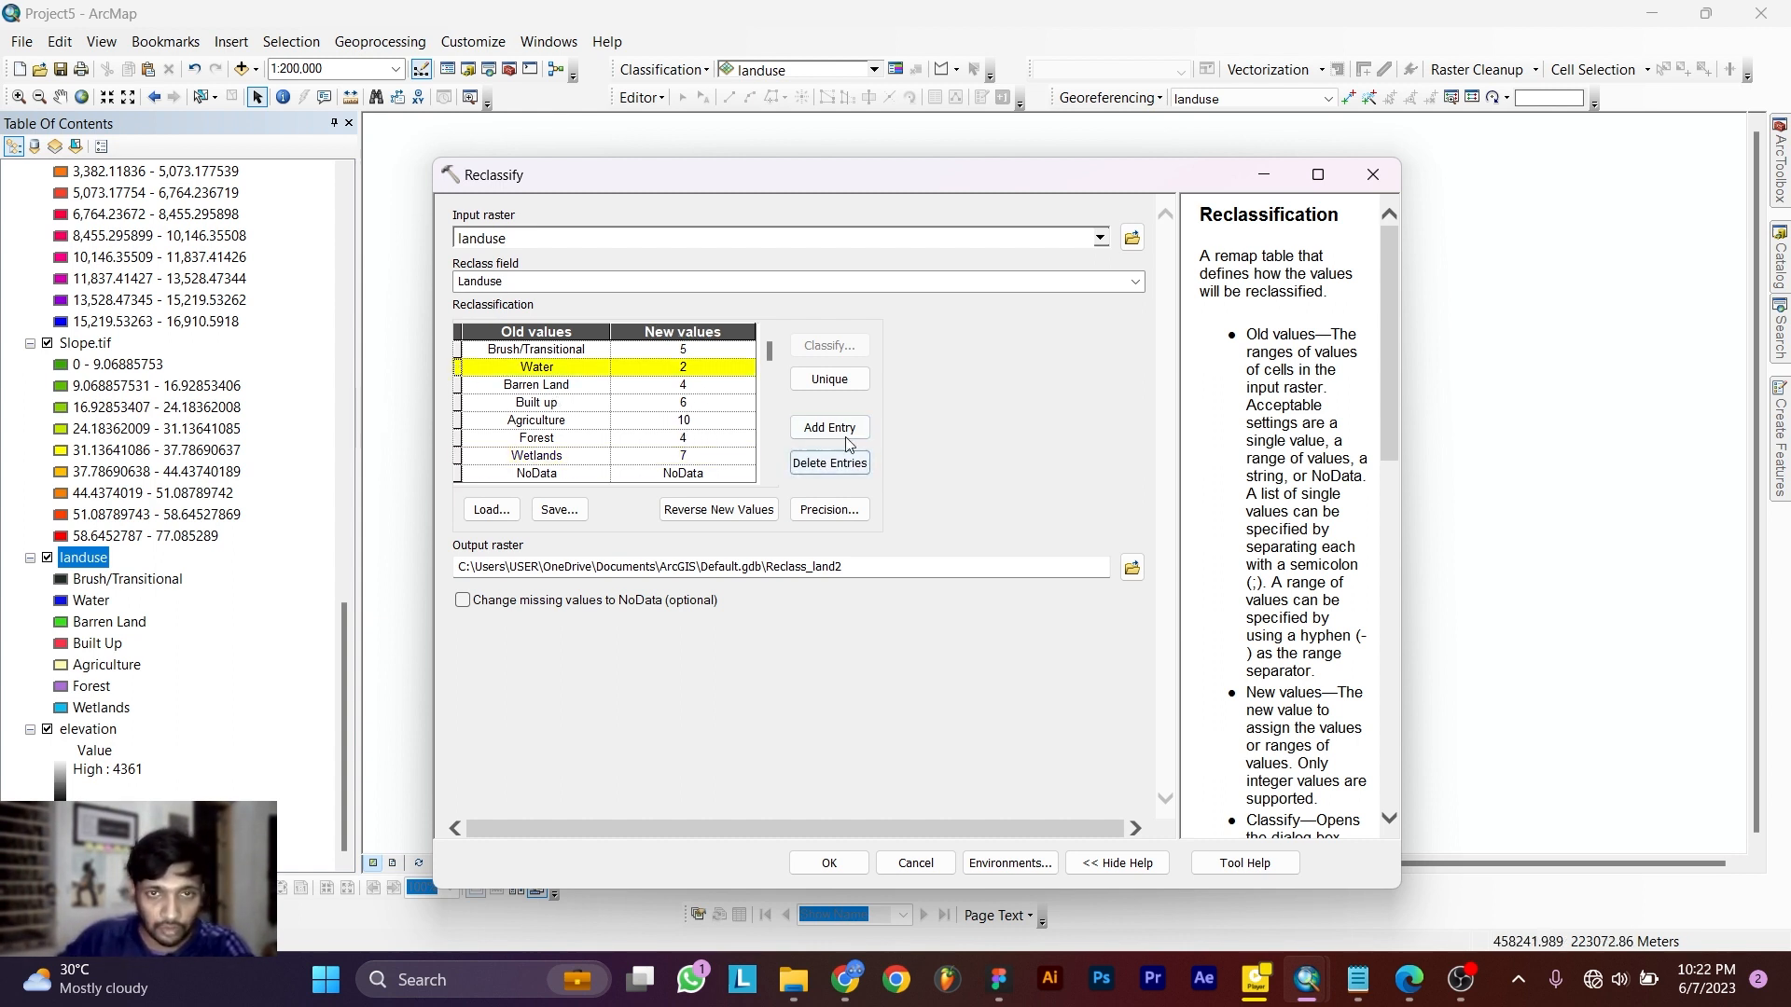
pyautogui.click(829, 463)
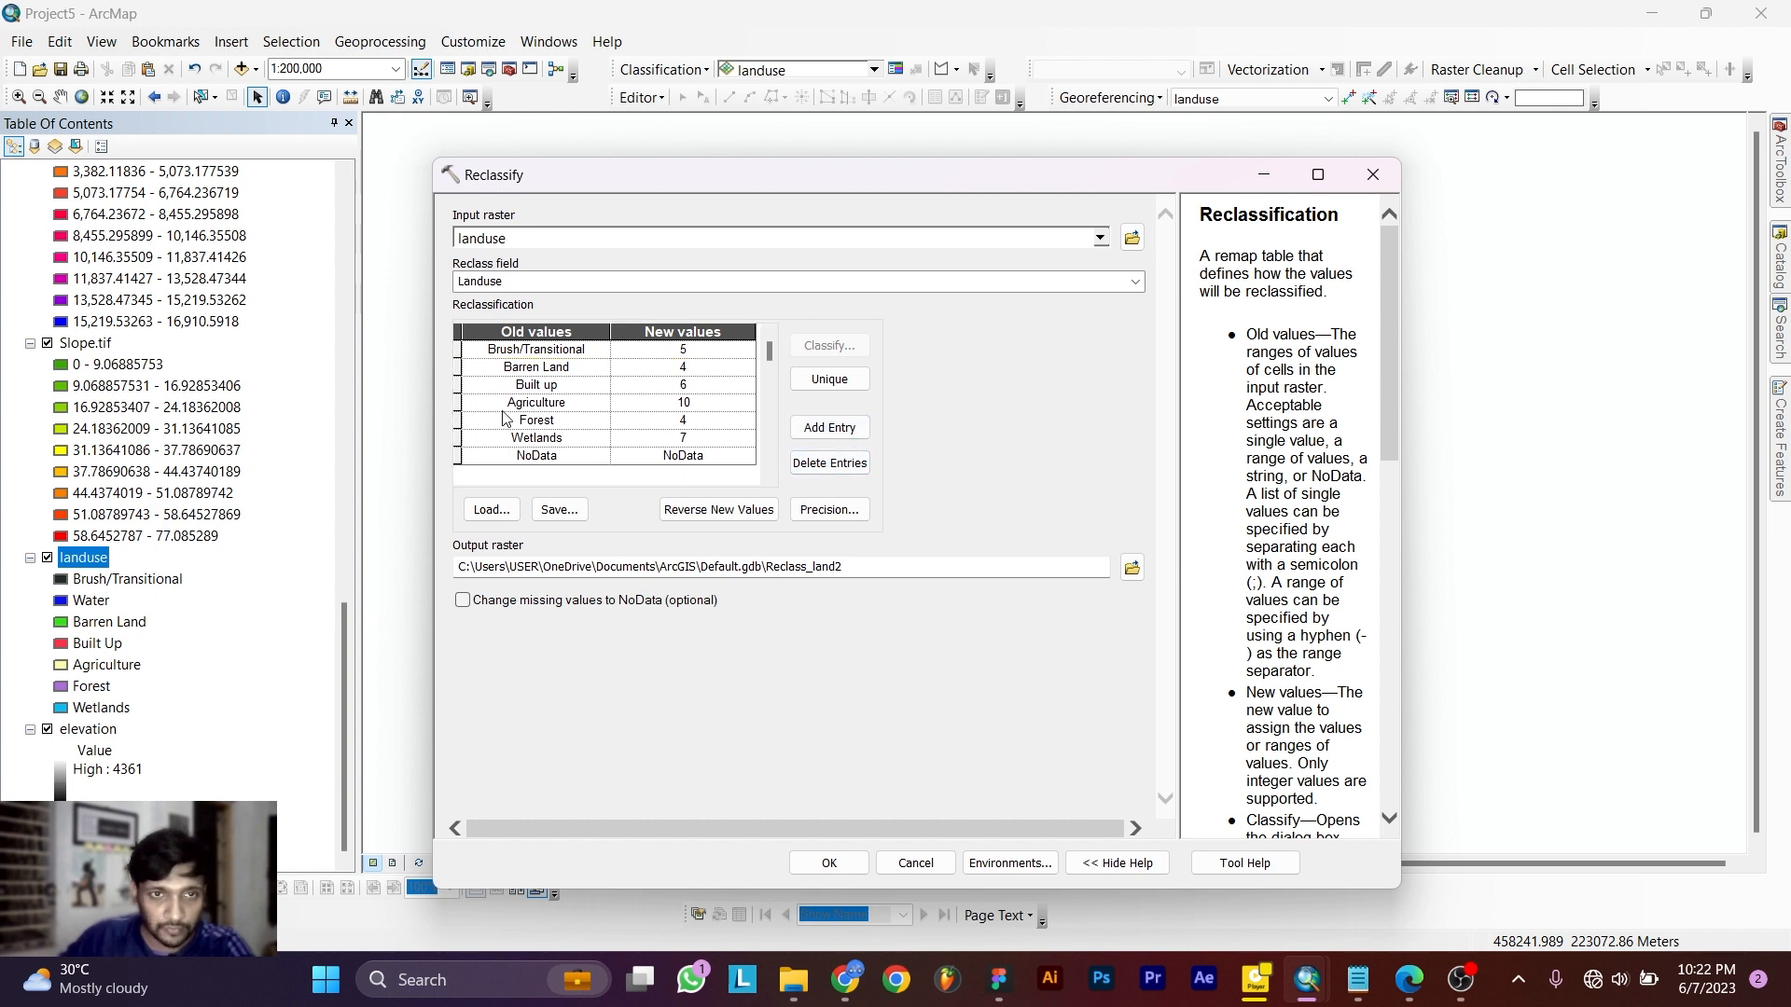
pyautogui.click(457, 438)
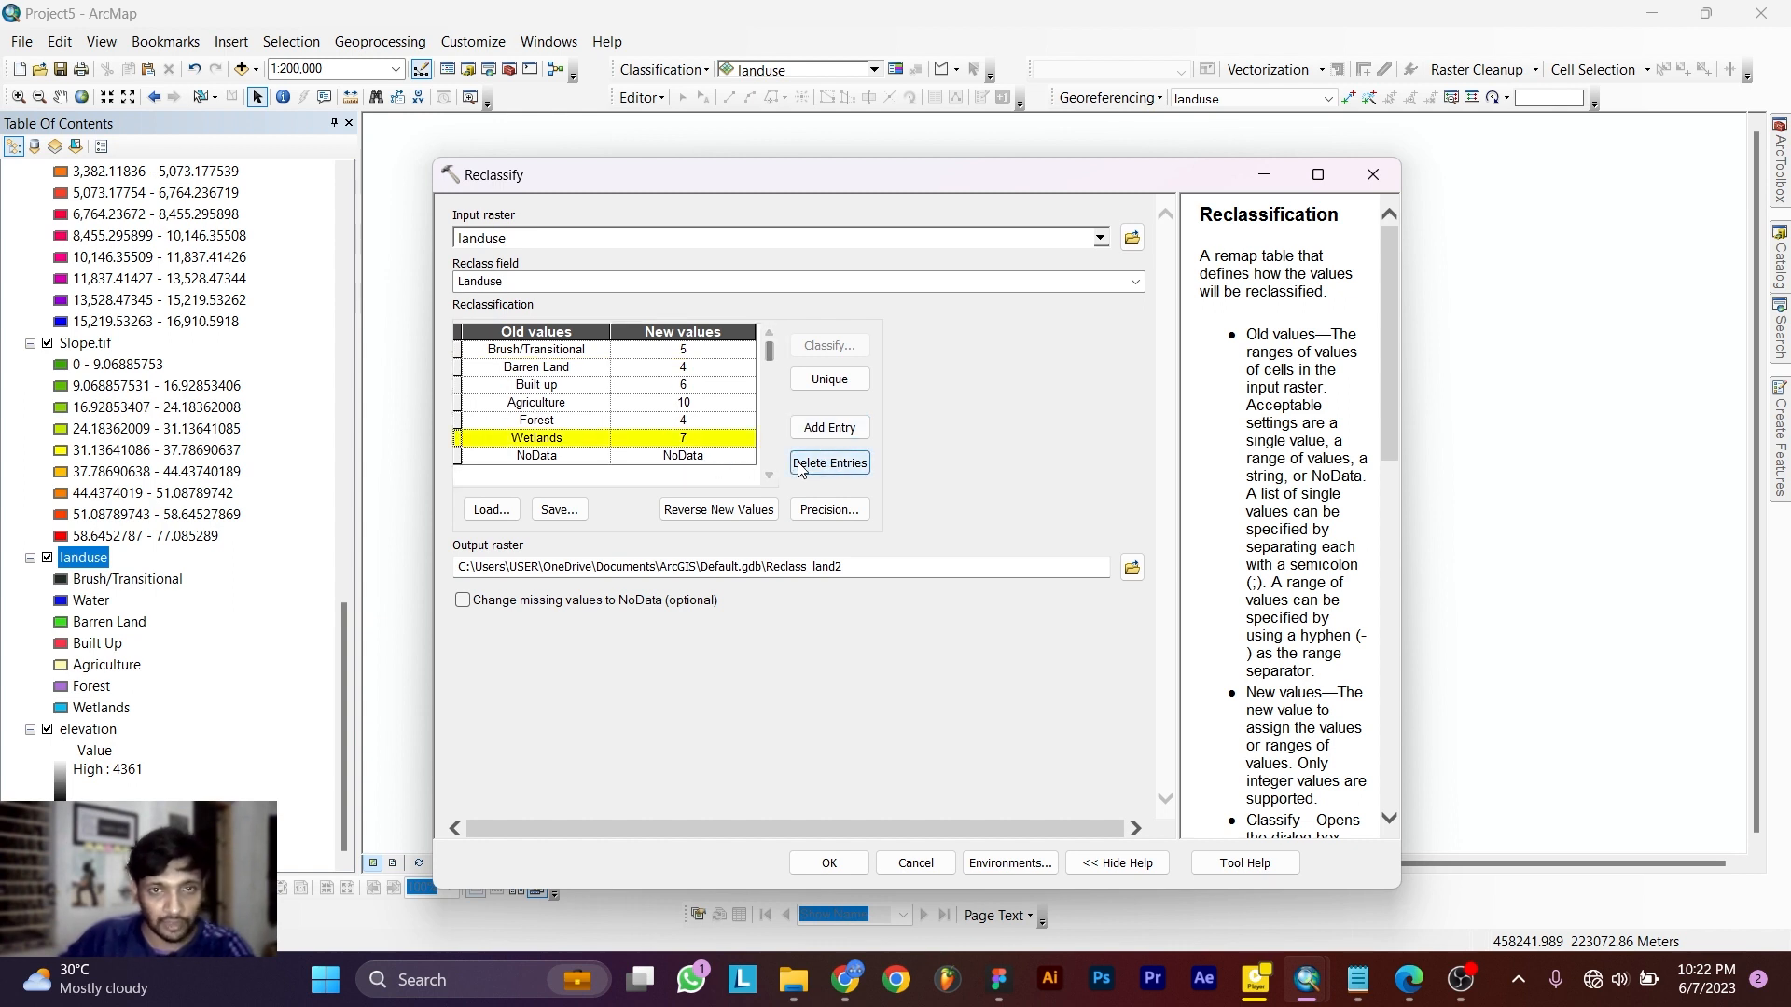
pyautogui.click(830, 463)
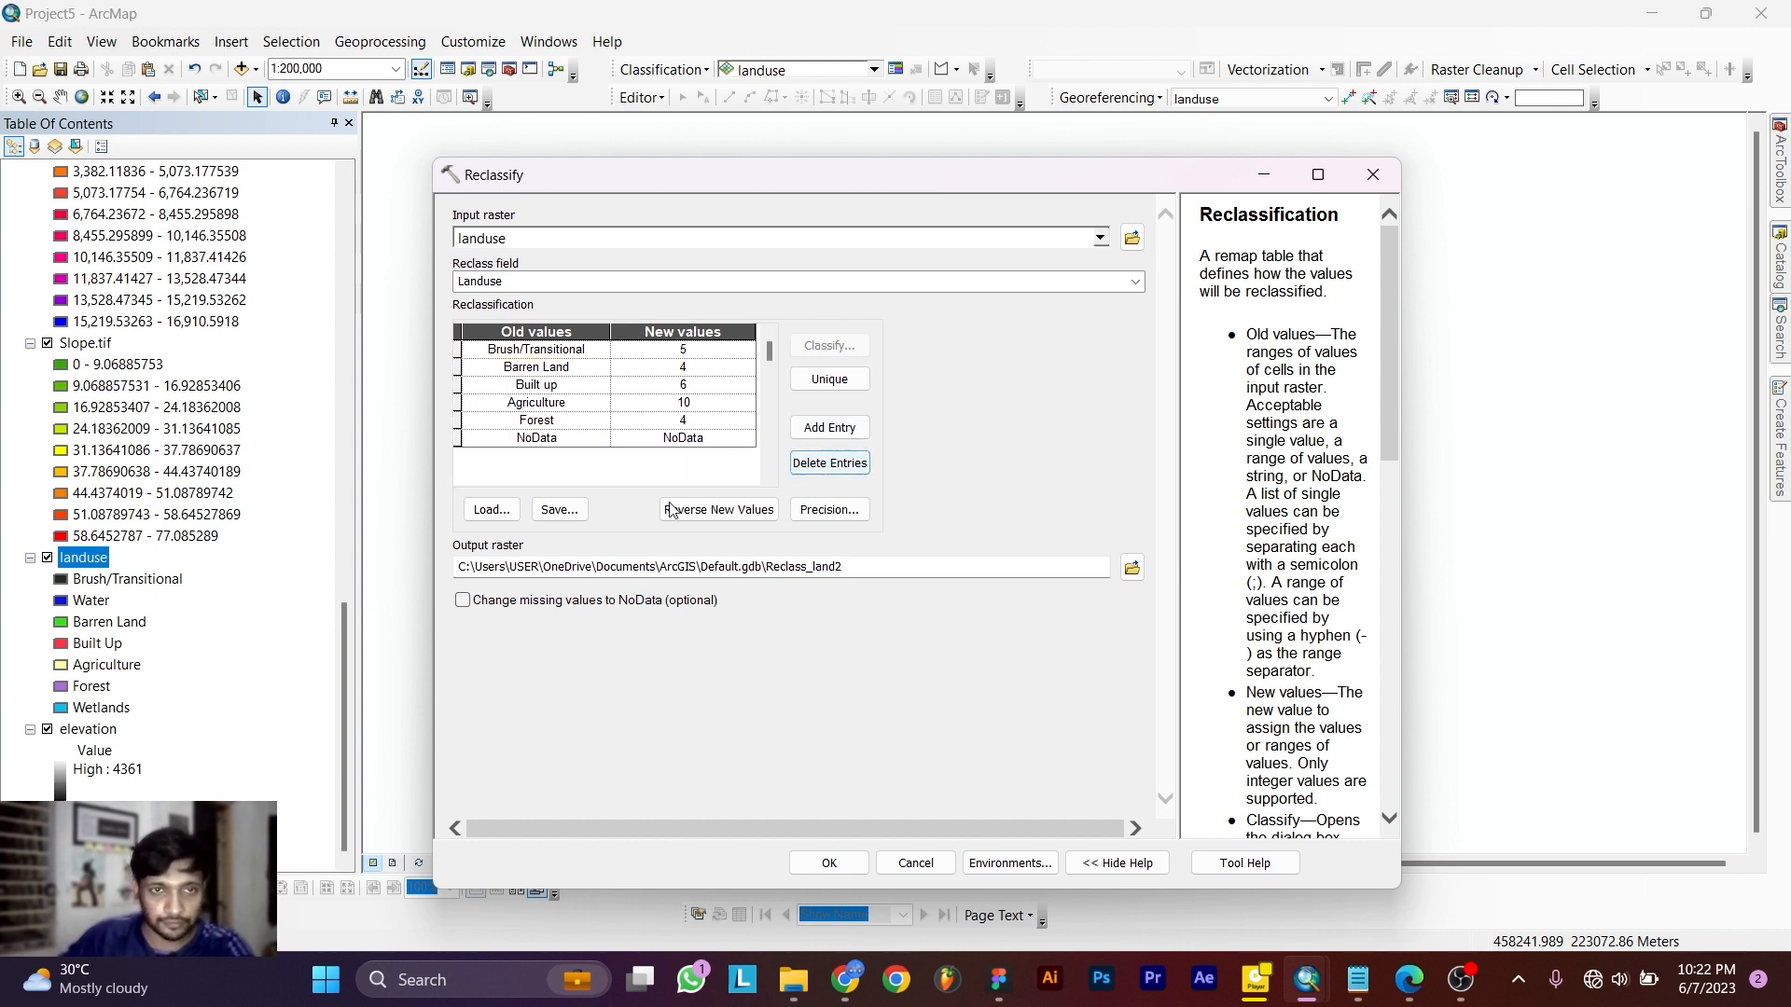
# Save the output as Reclass_landuse.tif in the Output folder, enable changing missing values to NoData, and run Reclassify.
pyautogui.click(1132, 568)
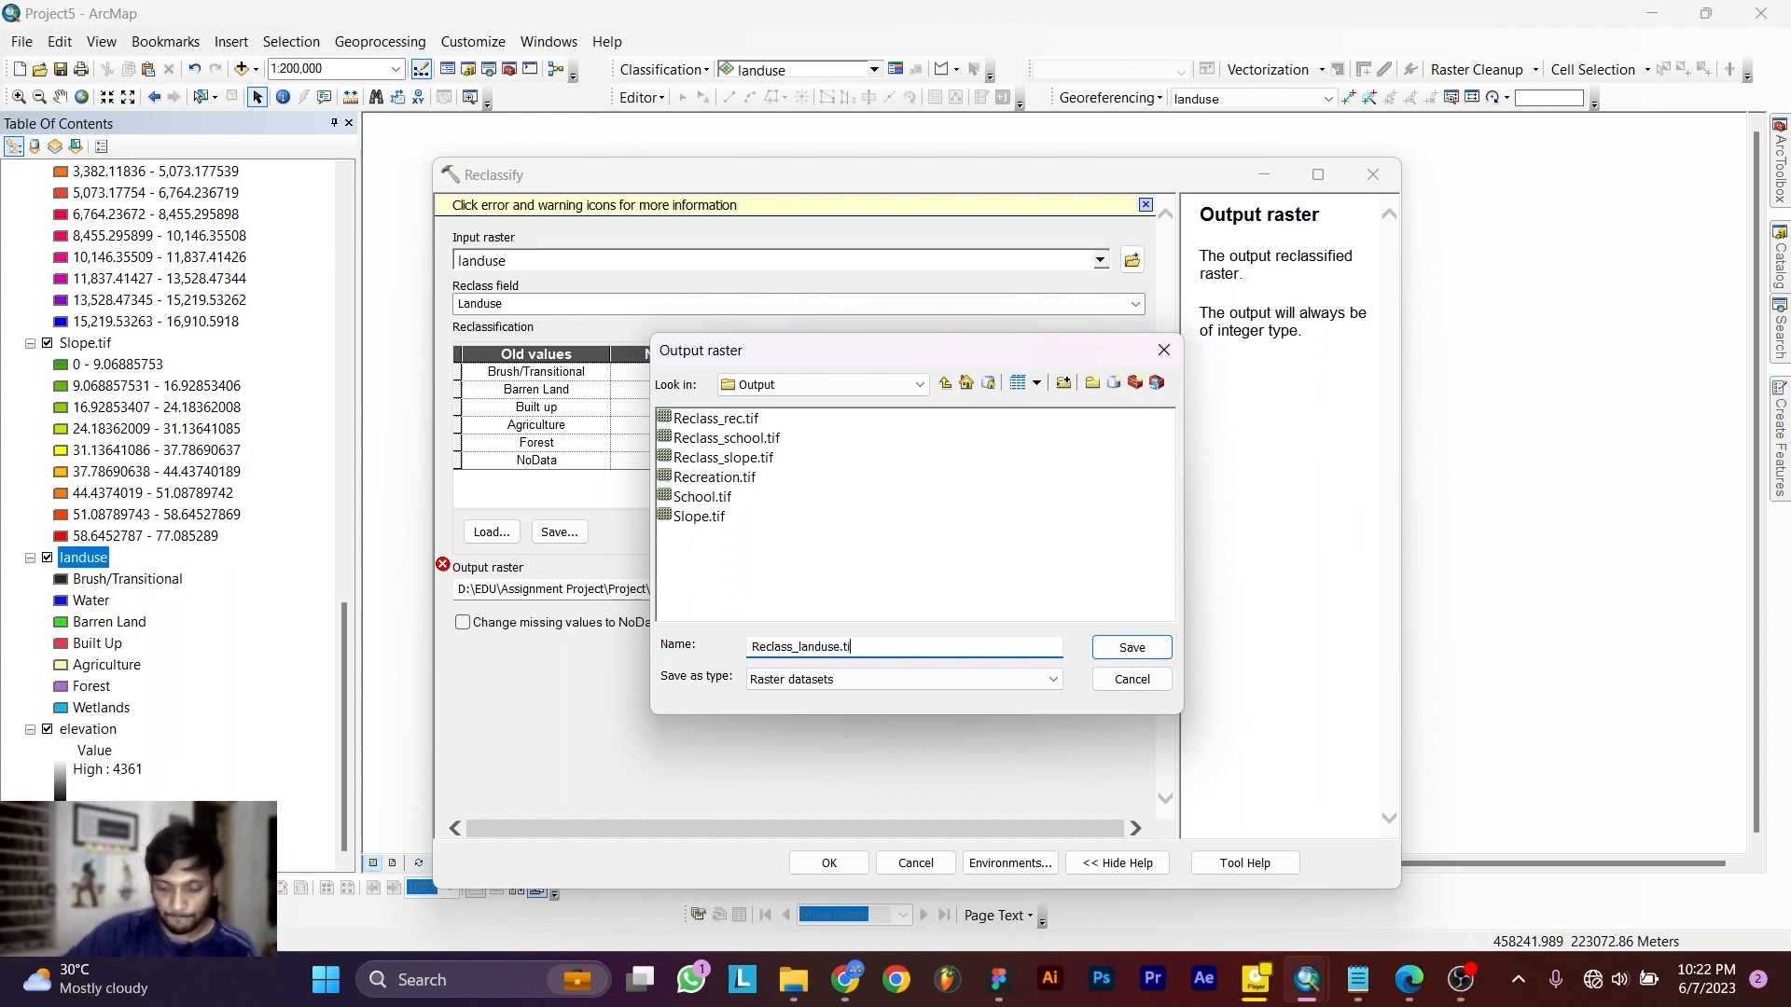
pyautogui.click(1154, 647)
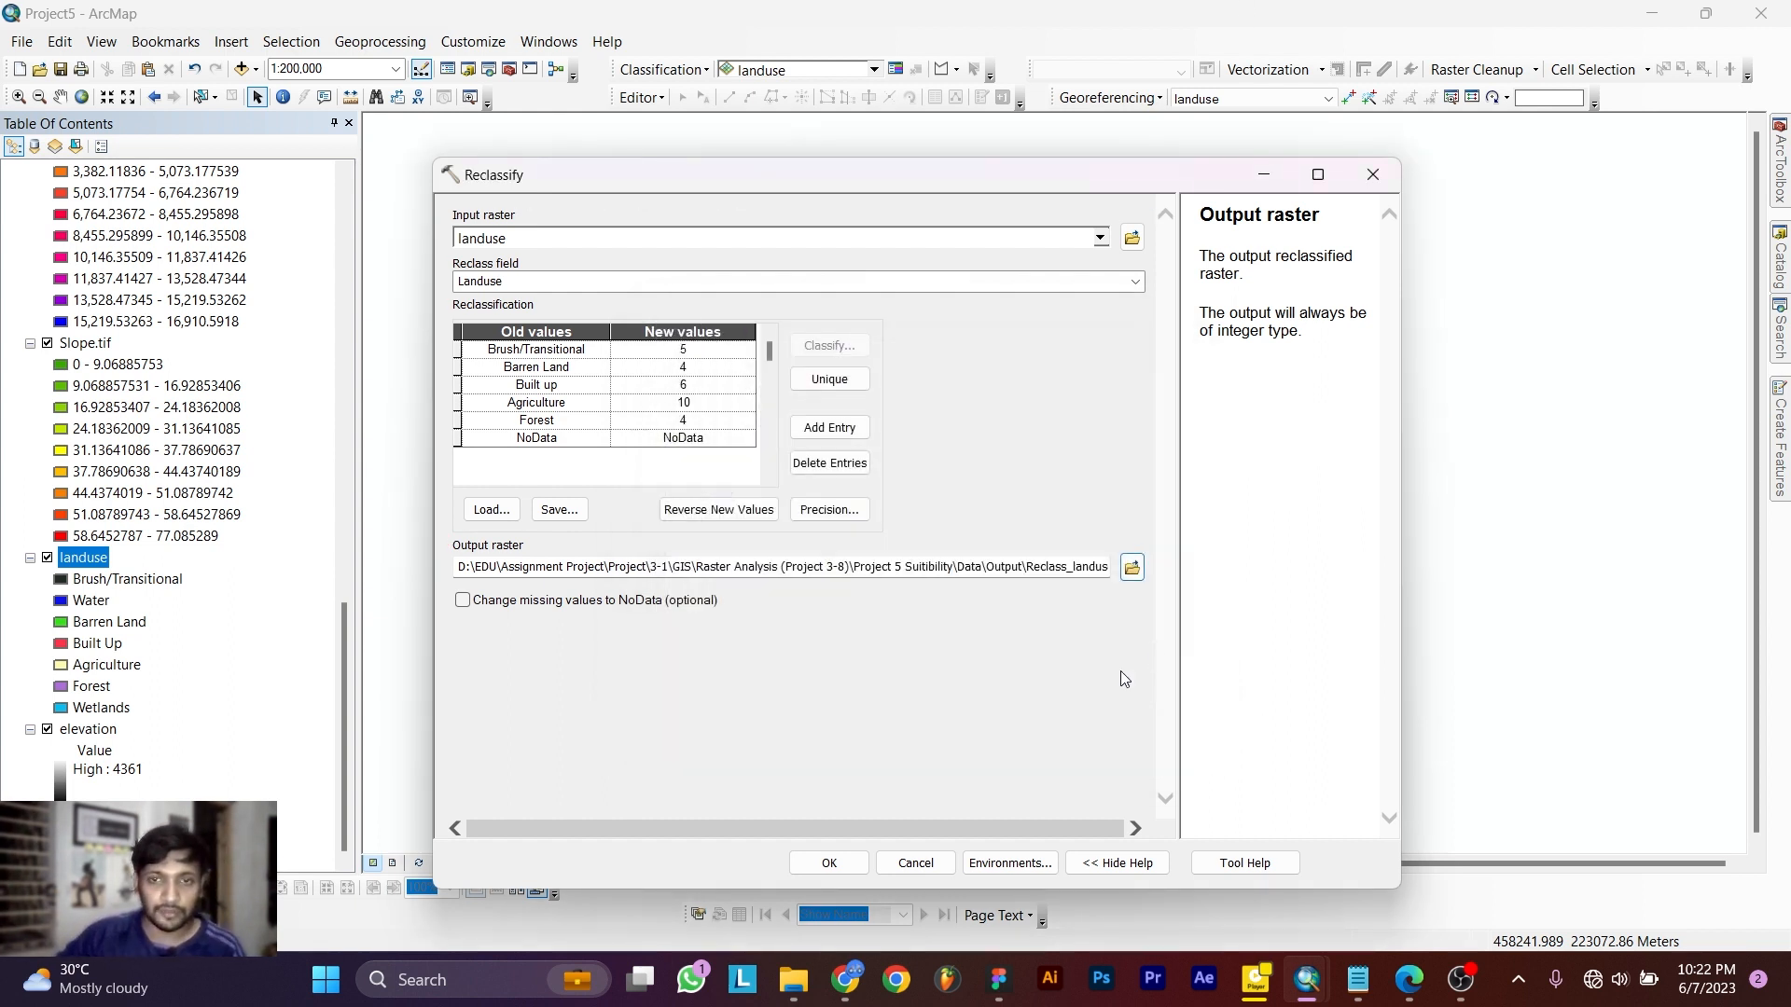
pyautogui.click(463, 600)
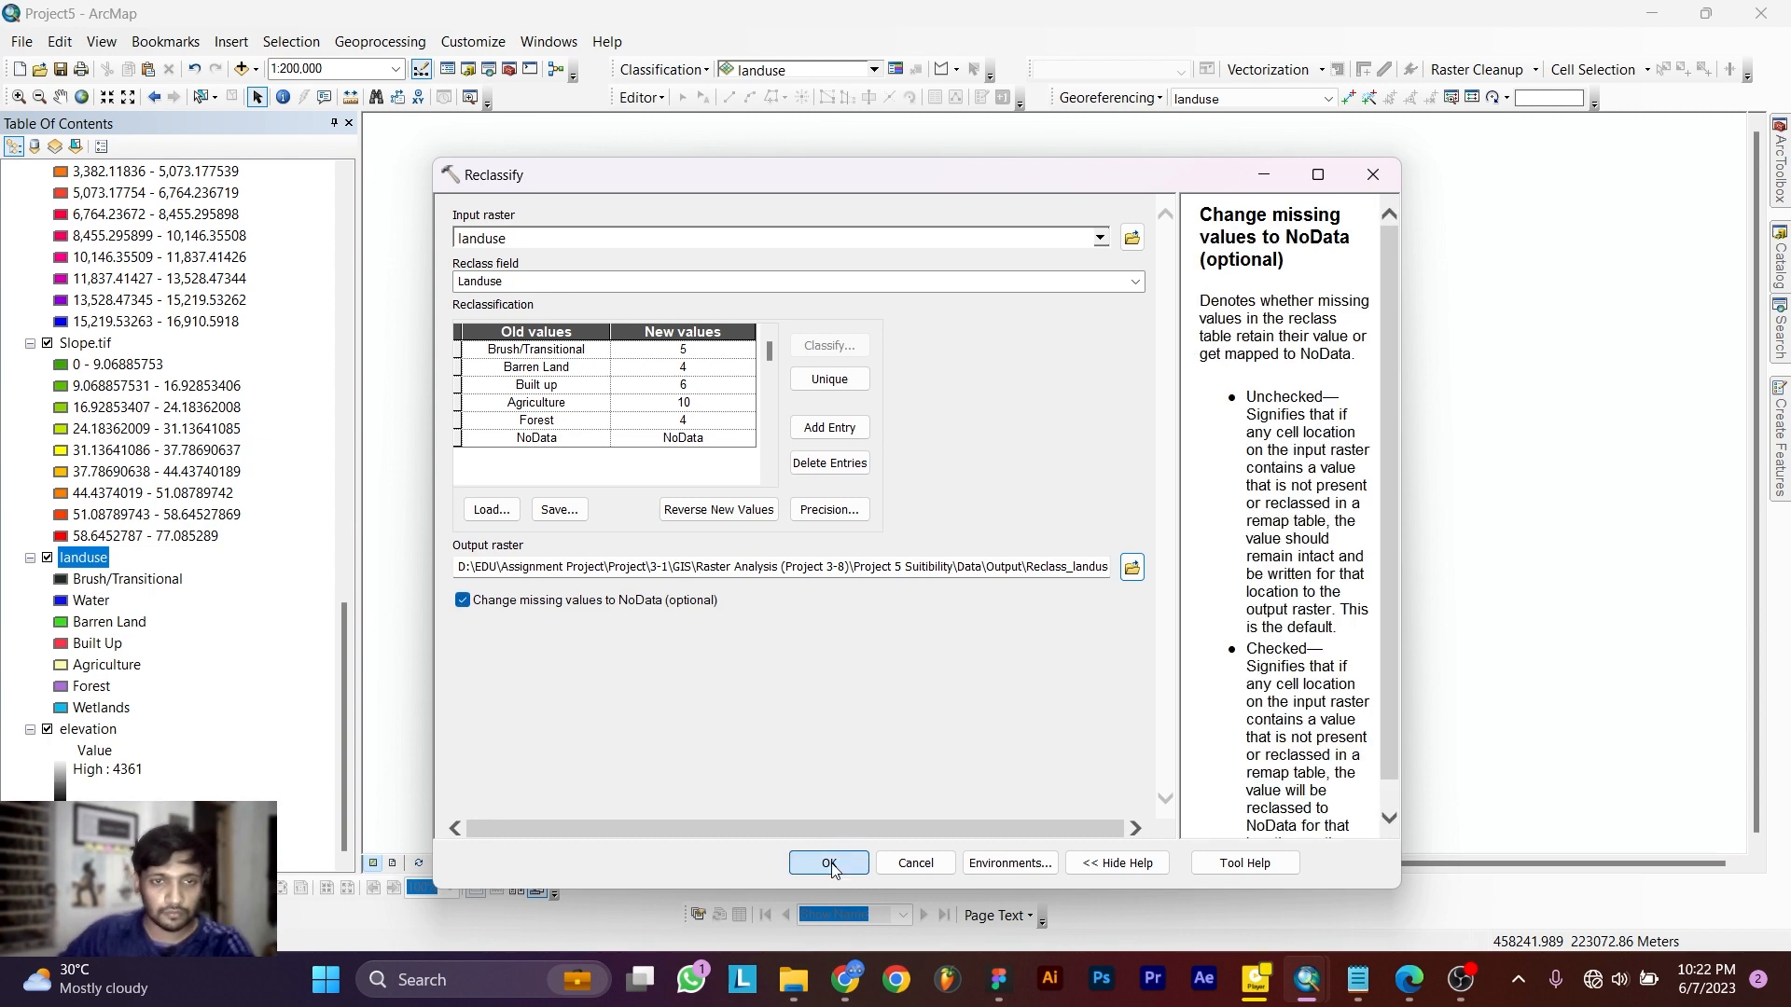
pyautogui.click(830, 864)
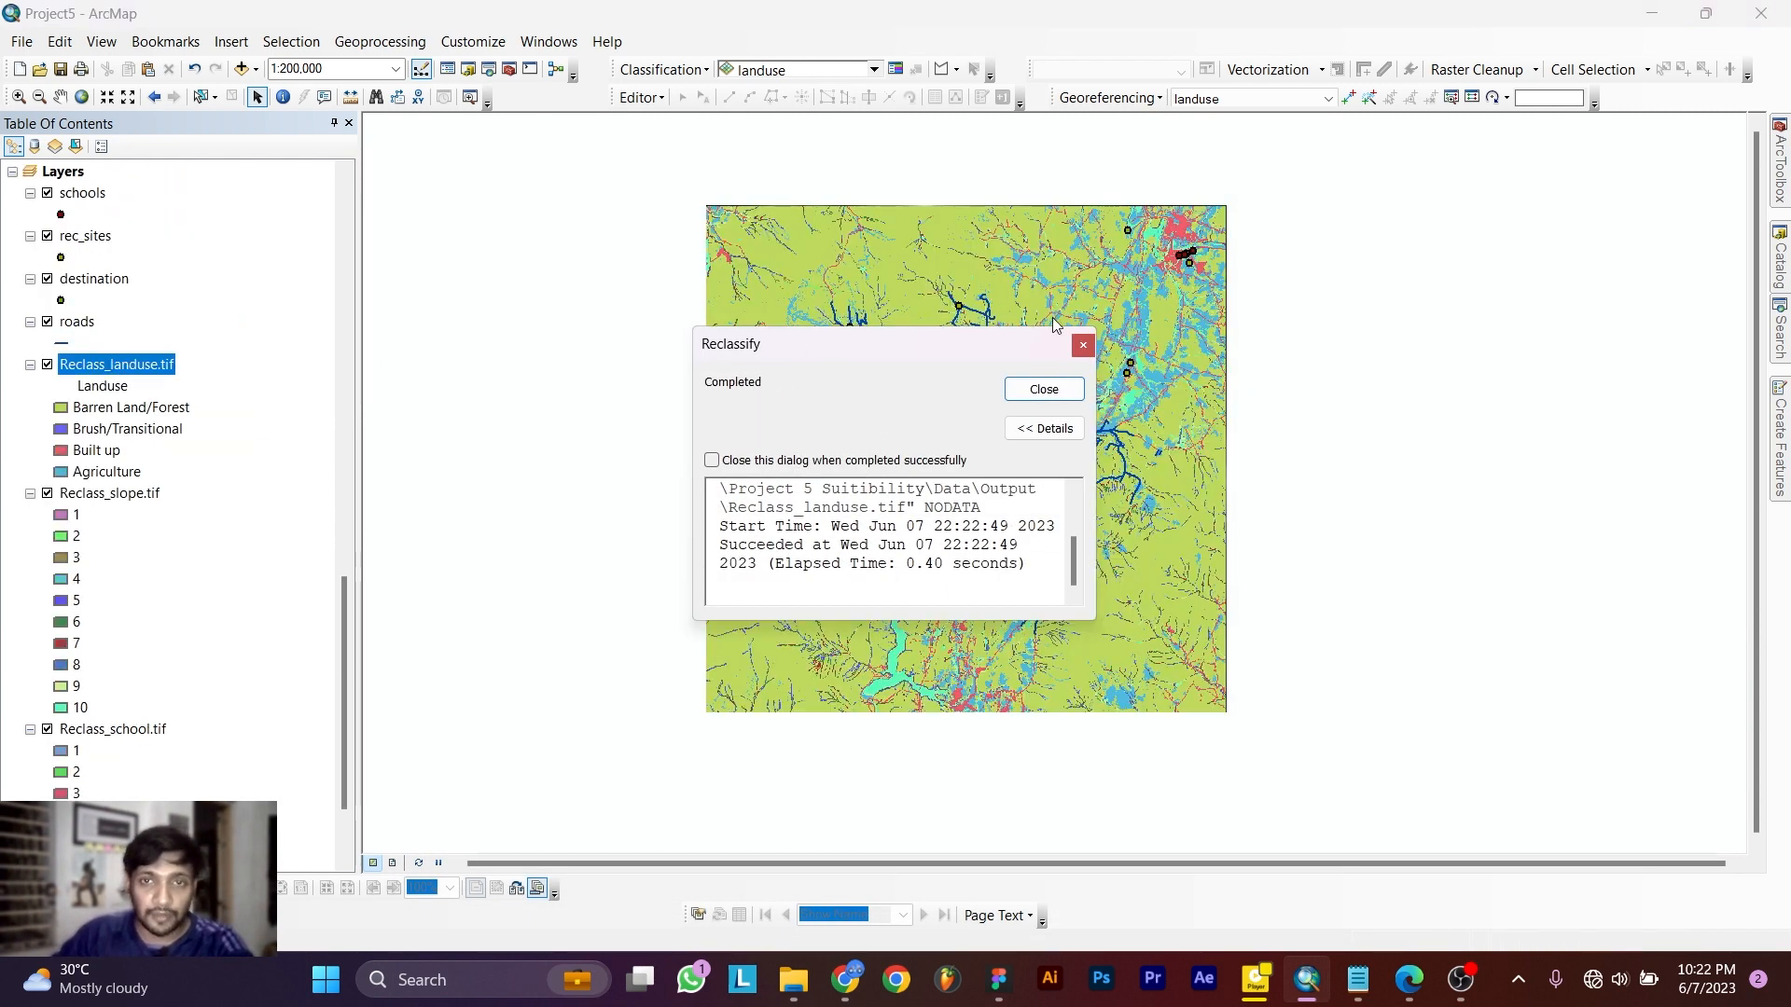
pyautogui.click(1081, 349)
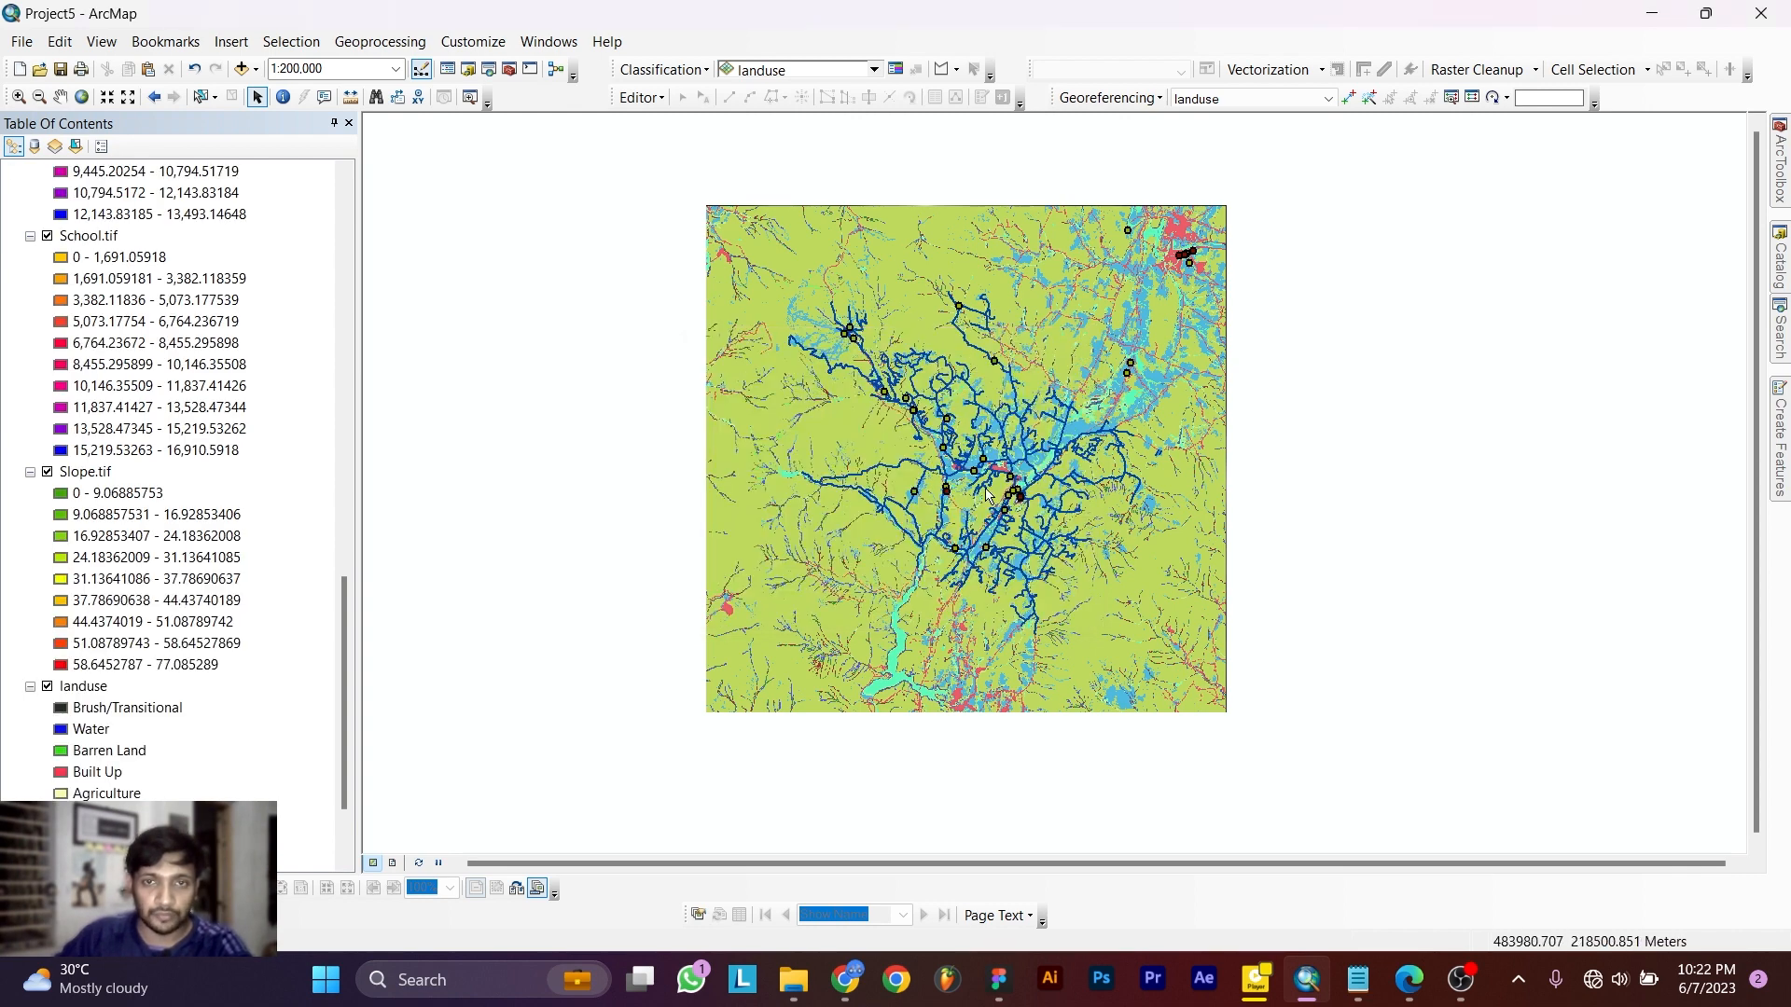
pyautogui.scroll(5, 160, 533)
pyautogui.scroll(8, 160, 533)
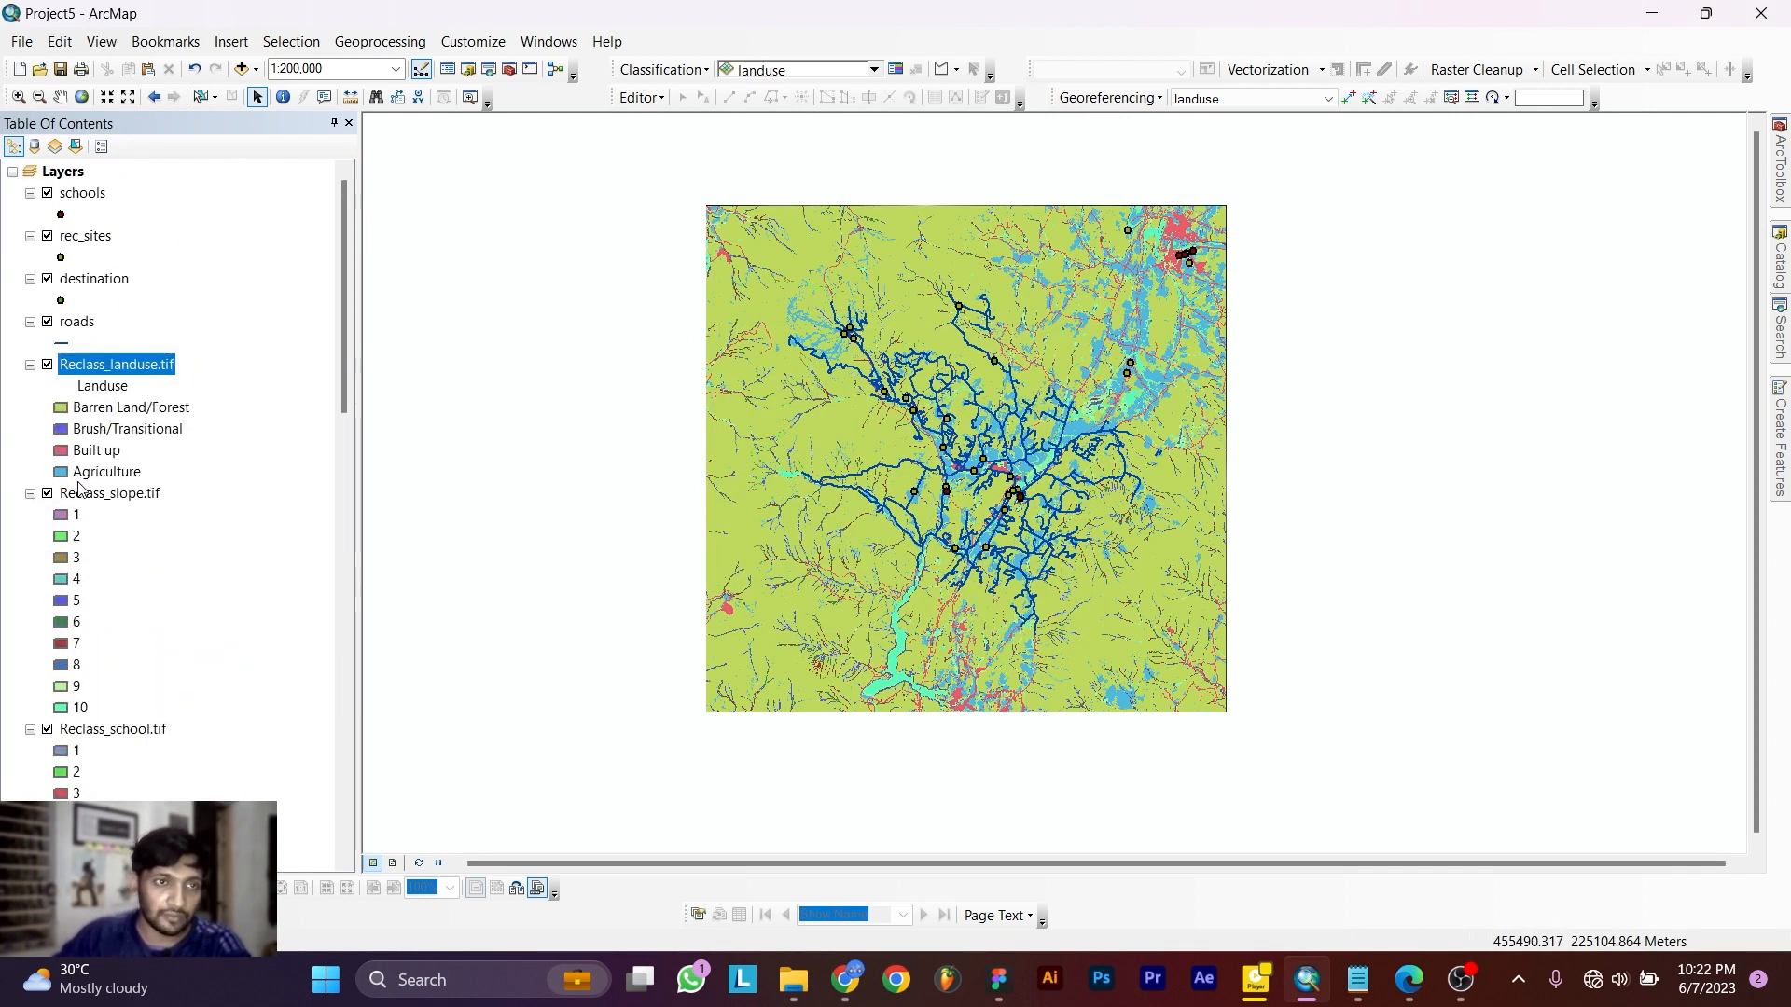
pyautogui.scroll(-2, 93, 369)
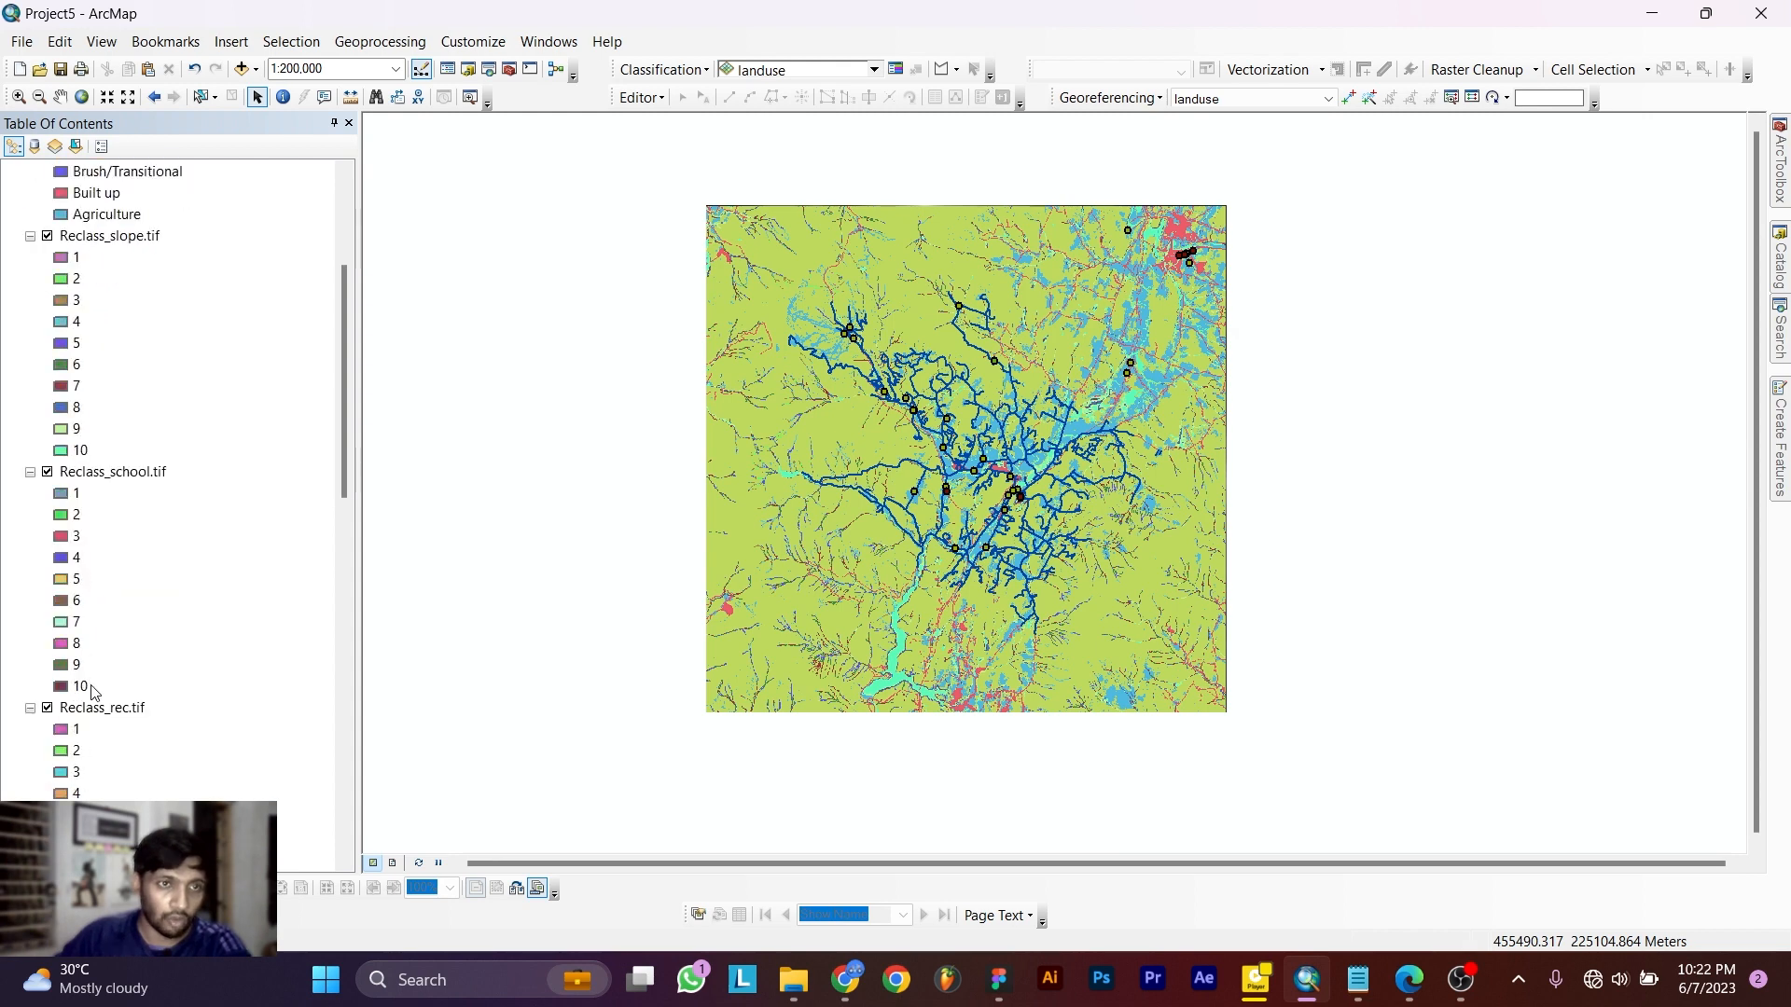
pyautogui.scroll(2, 94, 369)
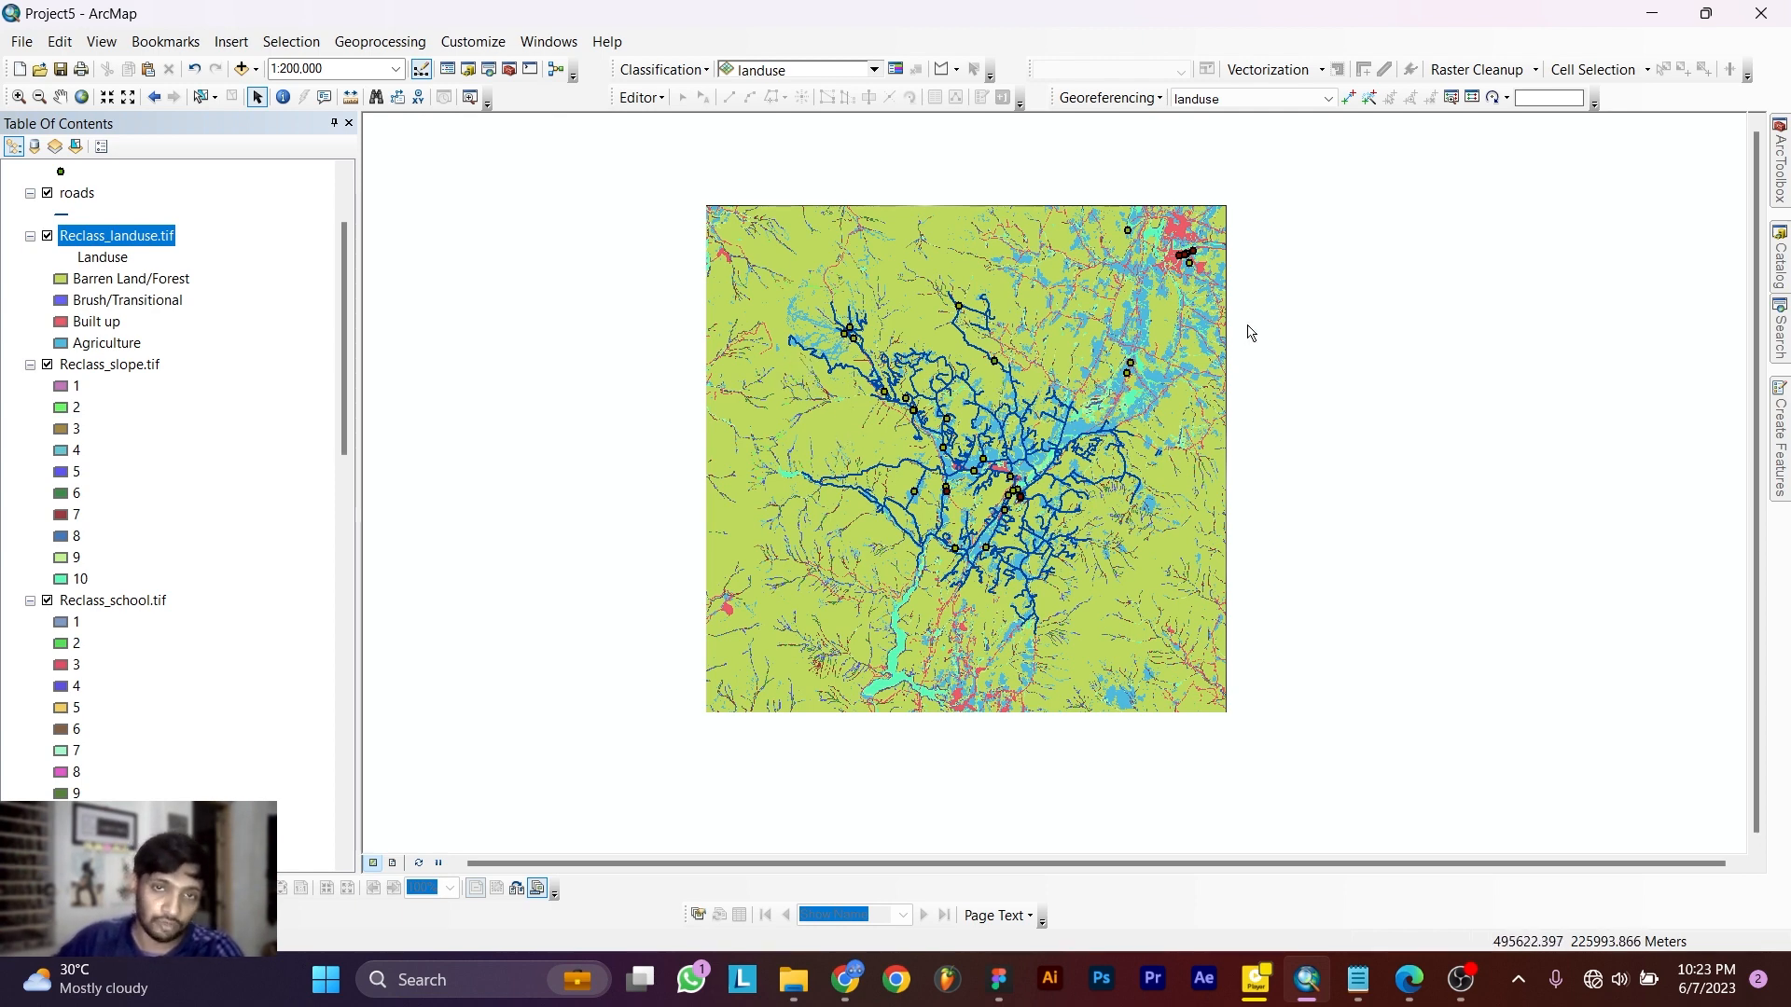
# Search for "raster calculator" and open the Raster Calculator (Spatial Analyst) tool.
pyautogui.click(1781, 315)
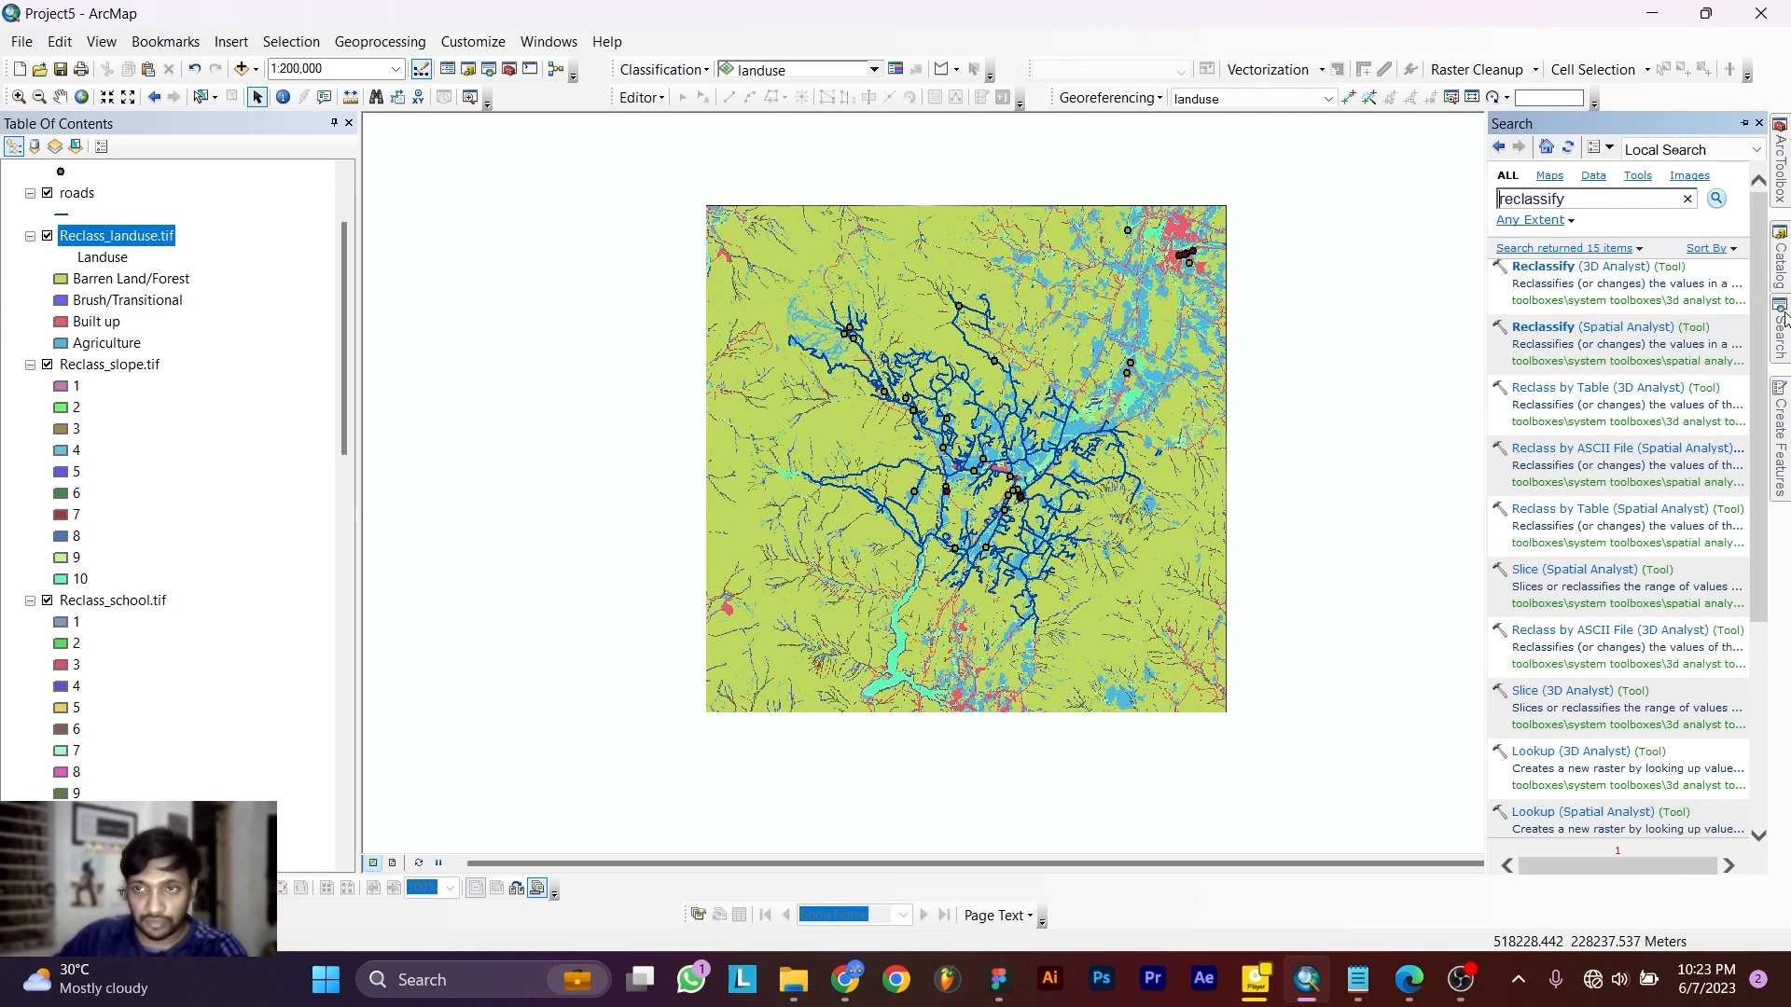
pyautogui.moveTo(1595, 201); pyautogui.dragTo(1448, 205)
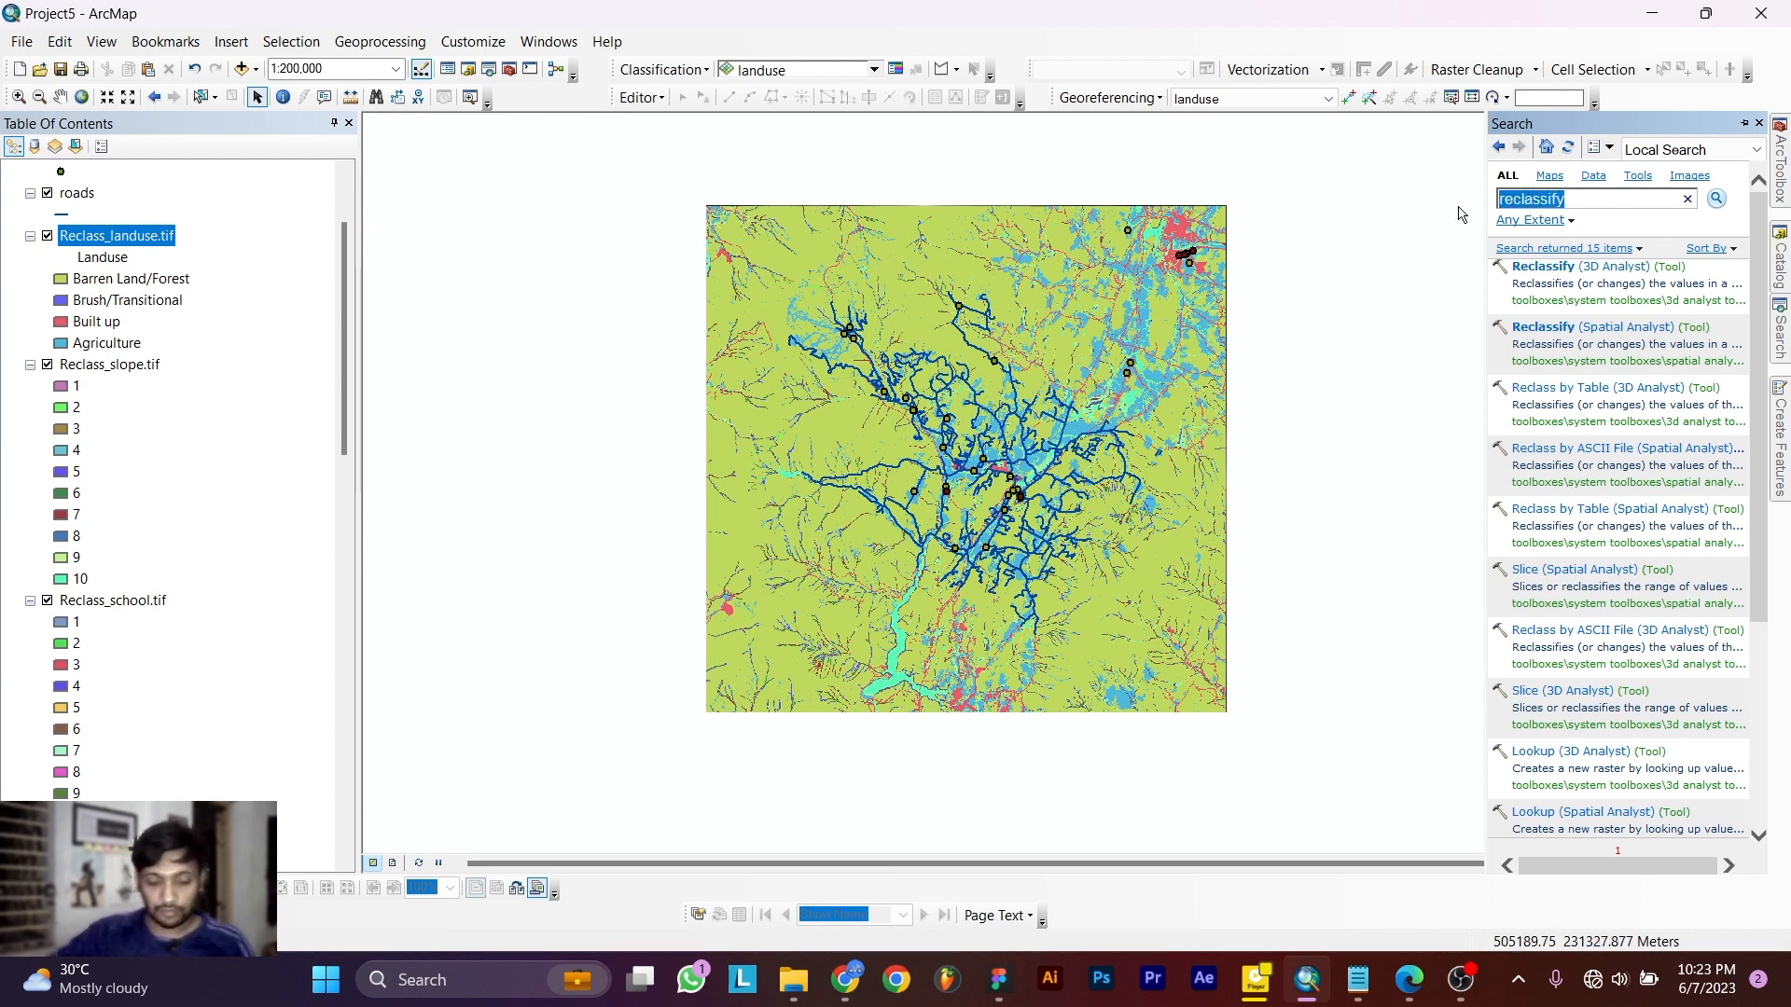
pyautogui.write('r calculator')
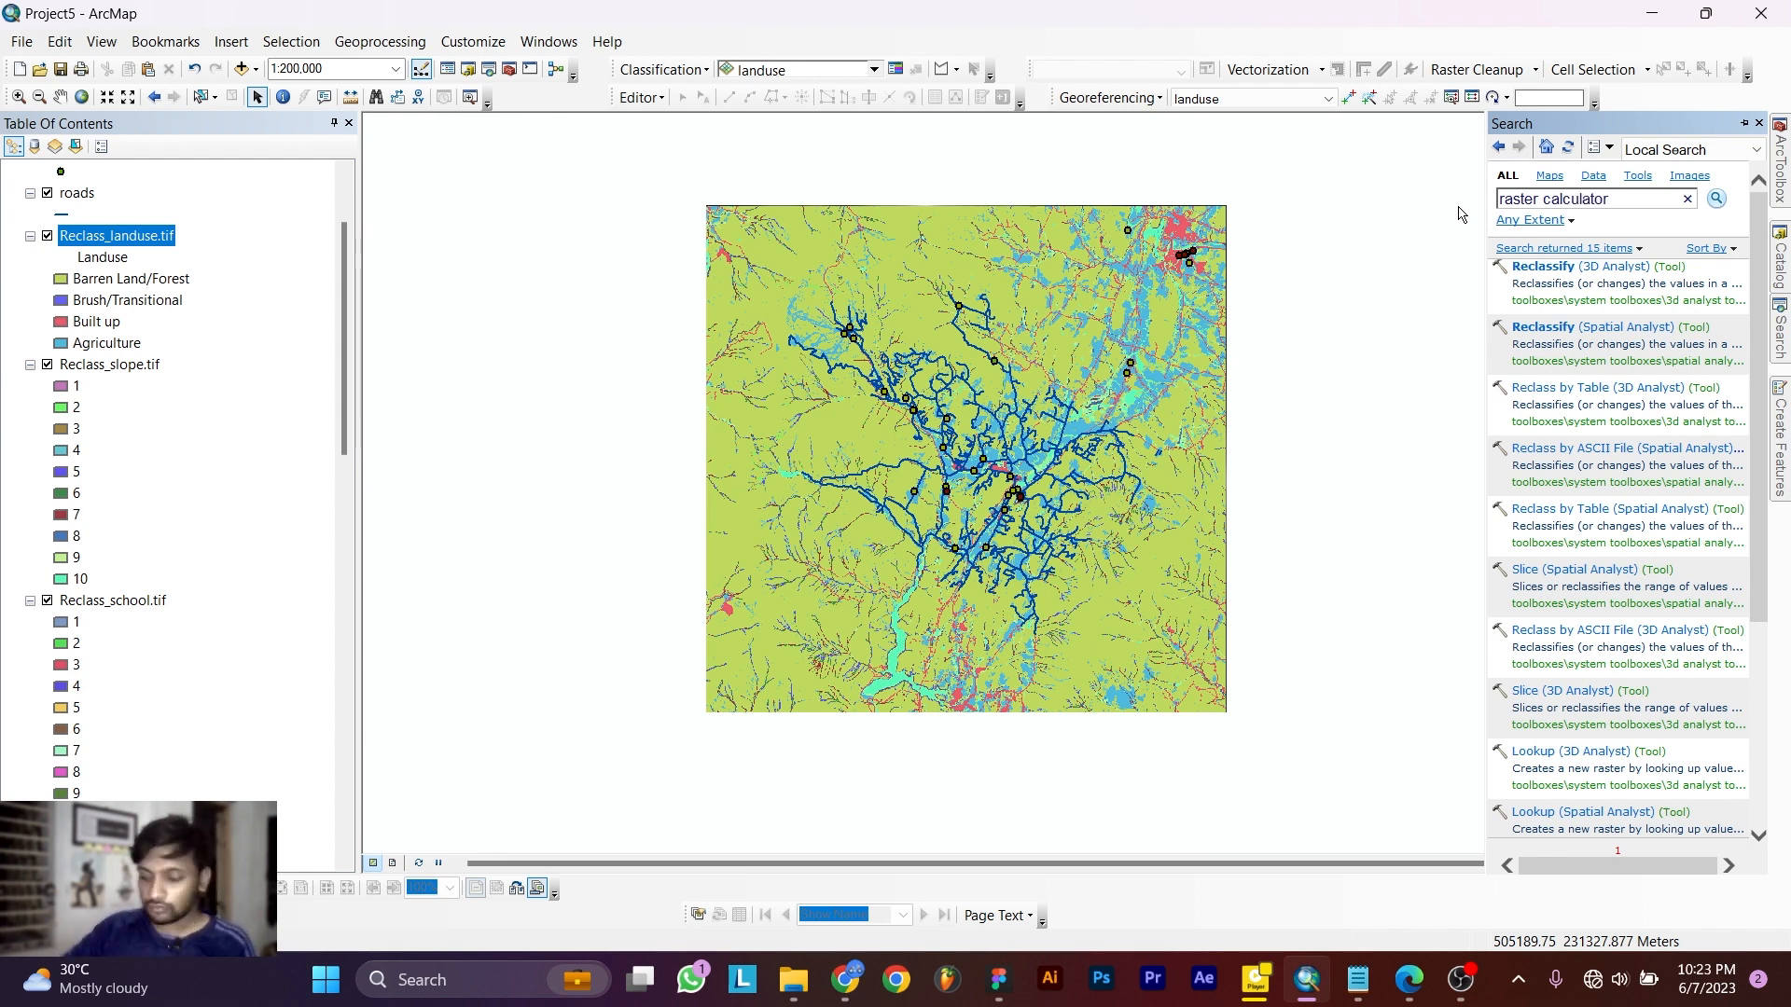
pyautogui.press('Return')
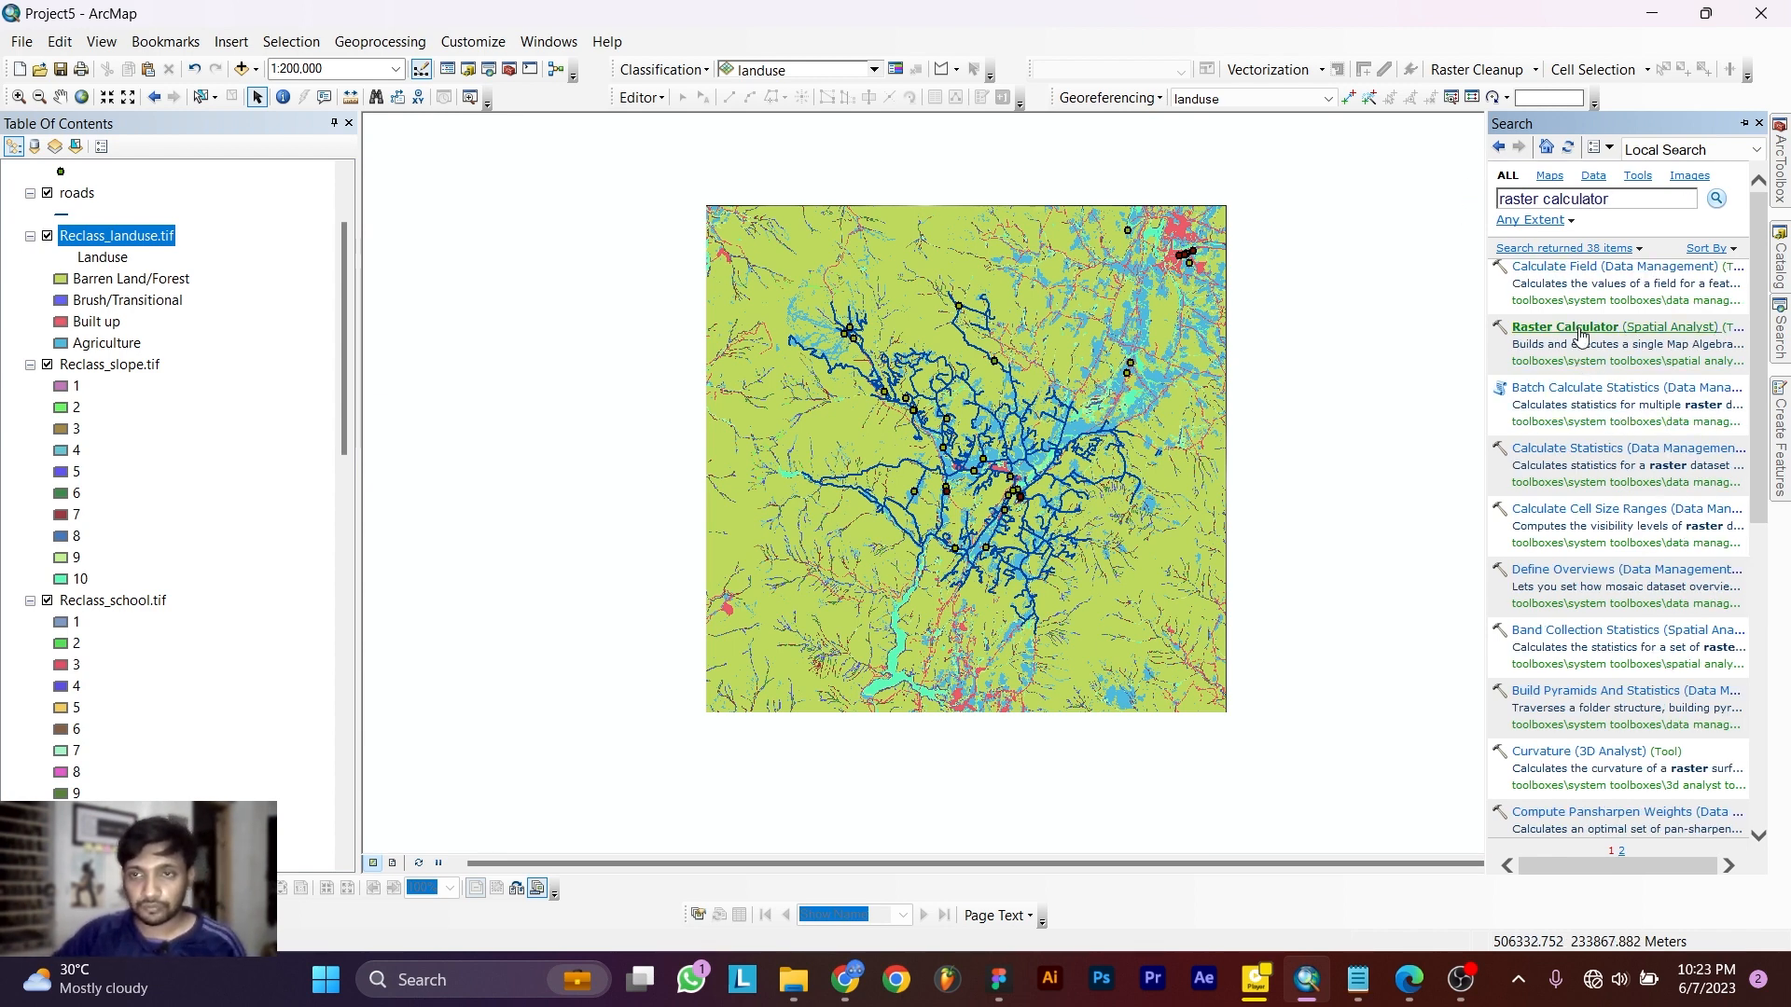
pyautogui.click(1578, 329)
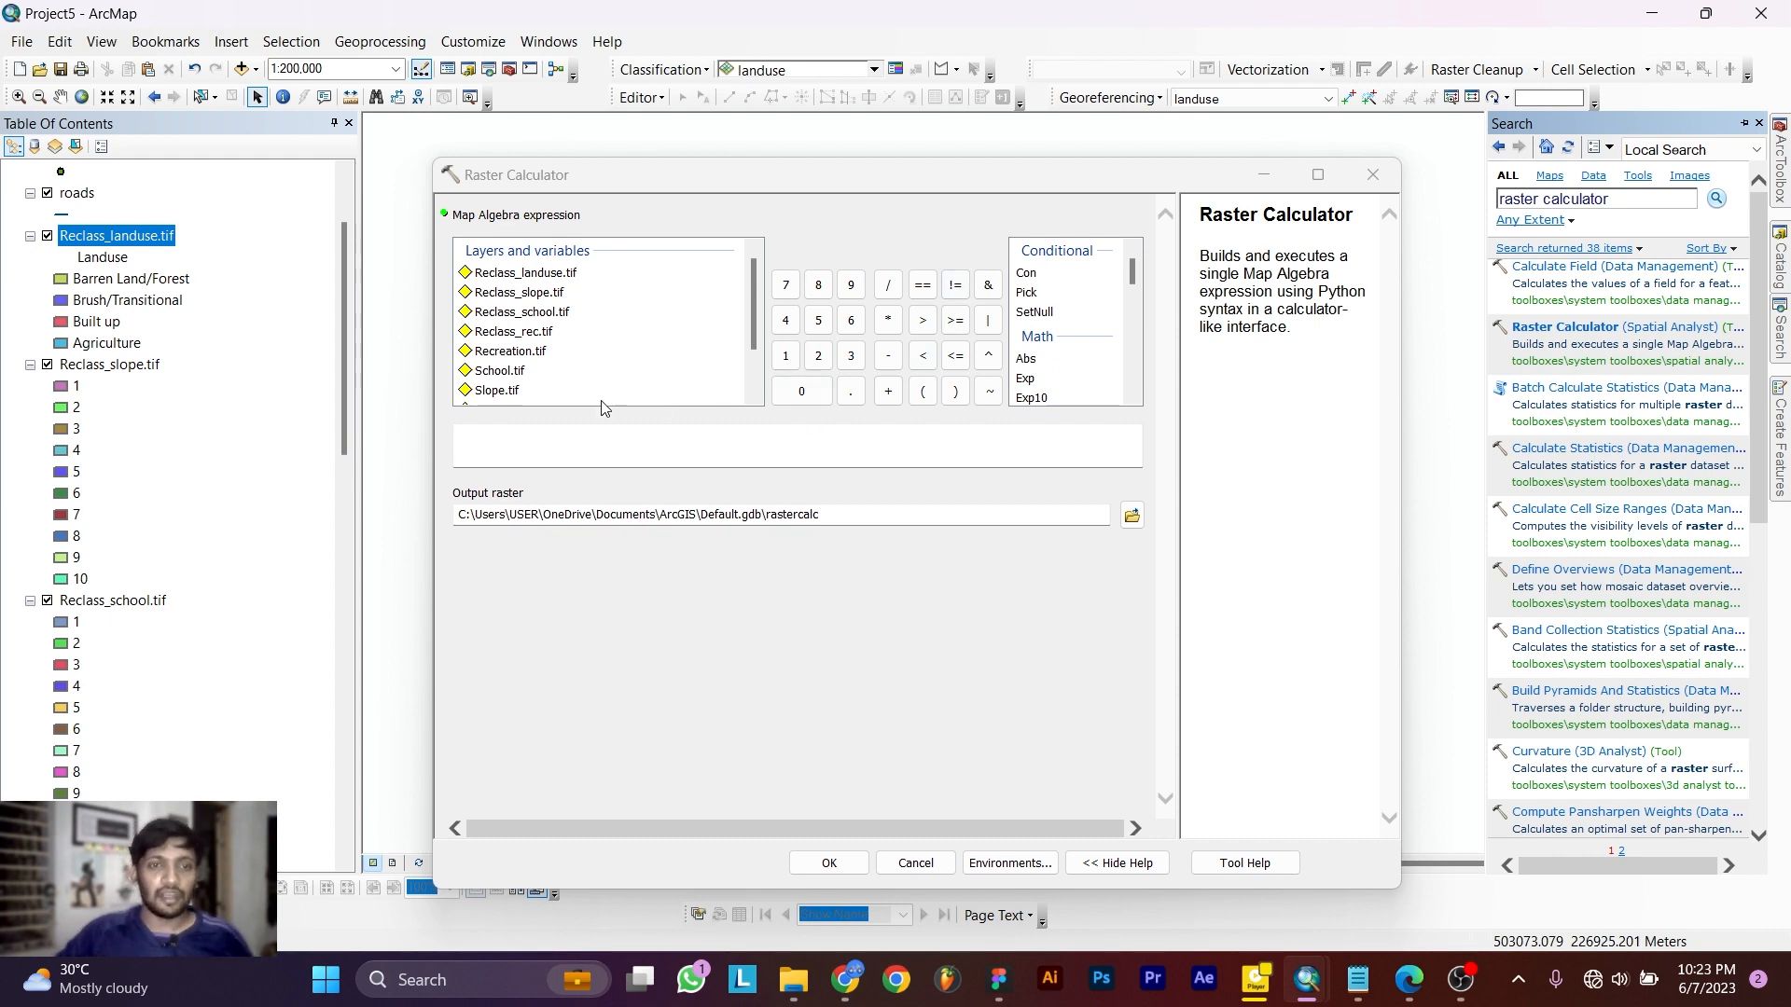
# Begin the map algebra expression with the Int function from the Math functions.
pyautogui.click(531, 445)
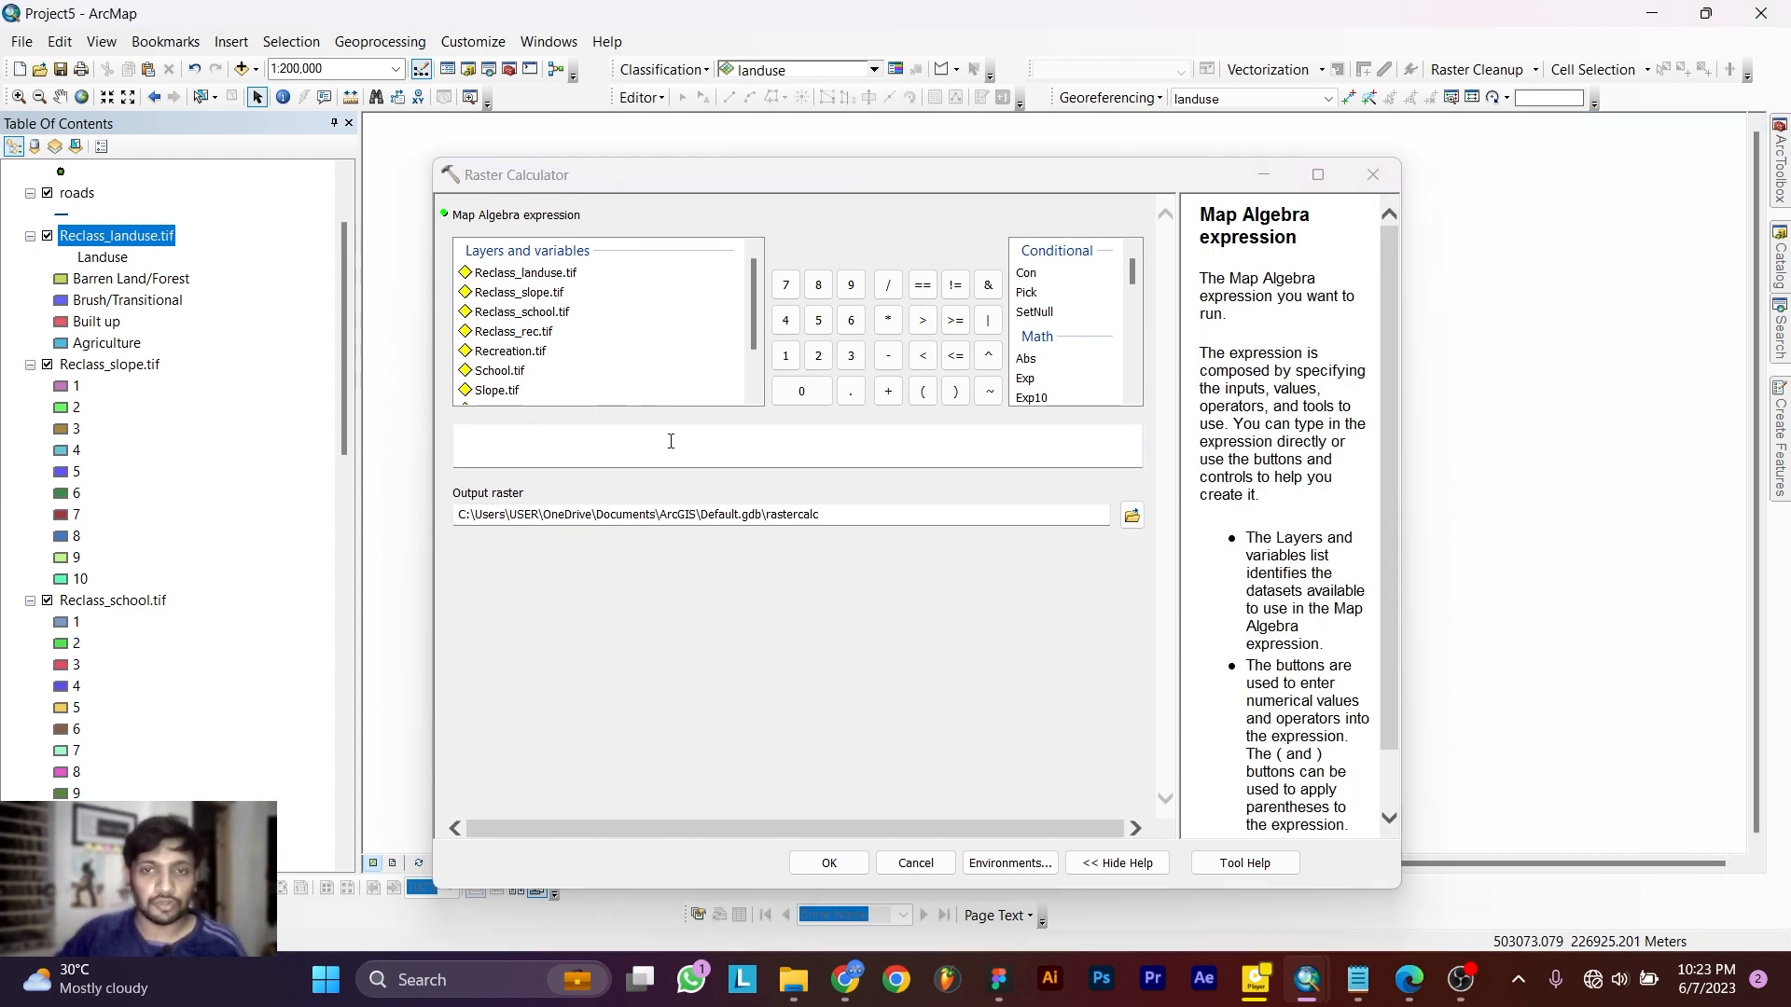
pyautogui.scroll(-3, 1037, 364)
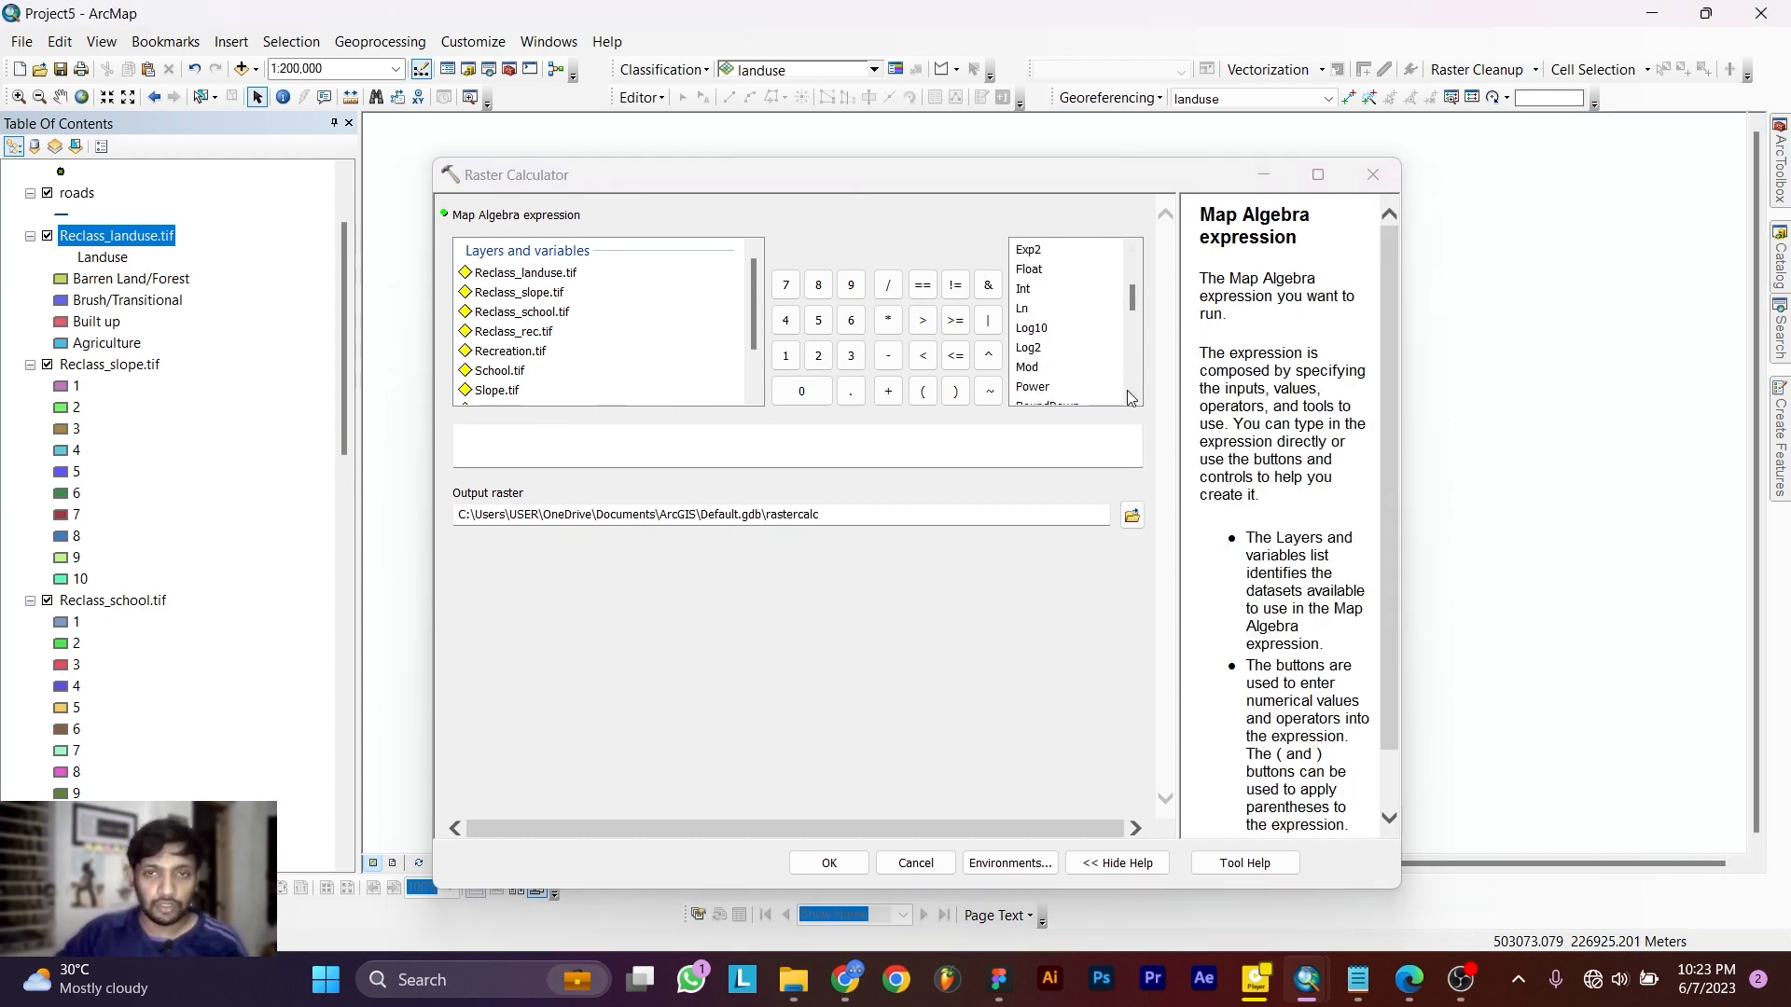
pyautogui.doubleClick(1023, 290)
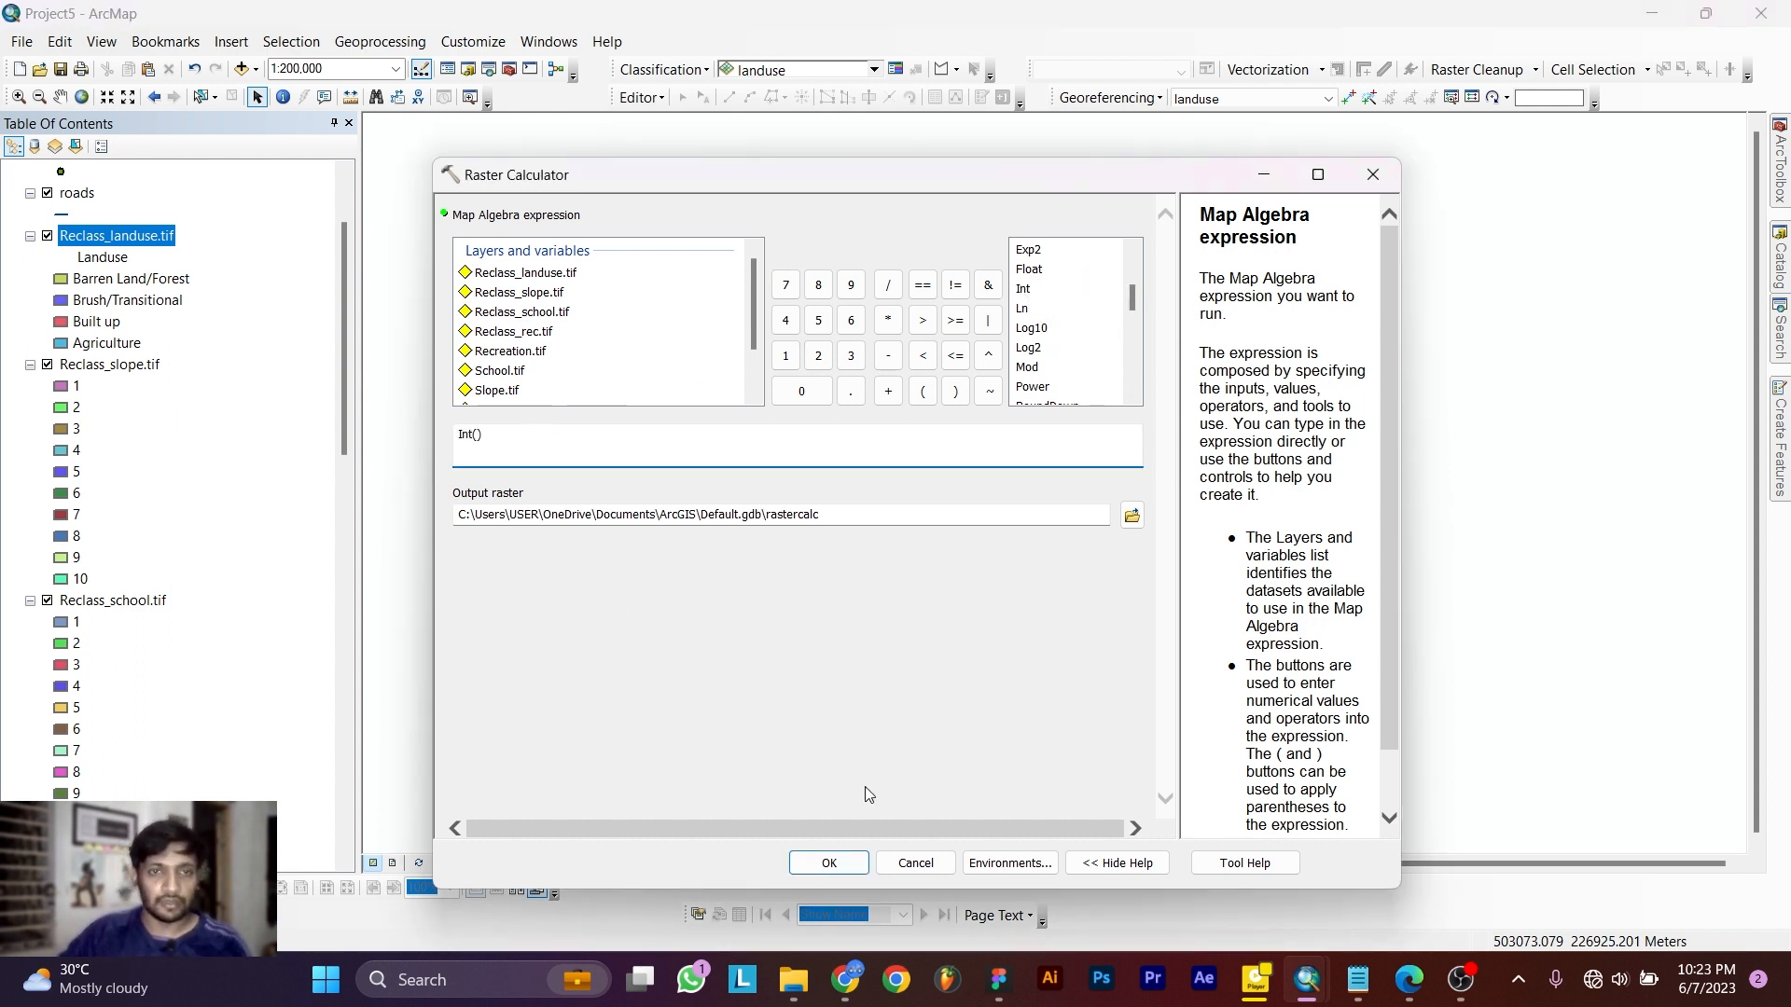
# Check the layer weights in Location_School.pdf, and enter ("Reclass_rec.tif" * .5) as the first weighted term inside the Int function.
pyautogui.click(1408, 979)
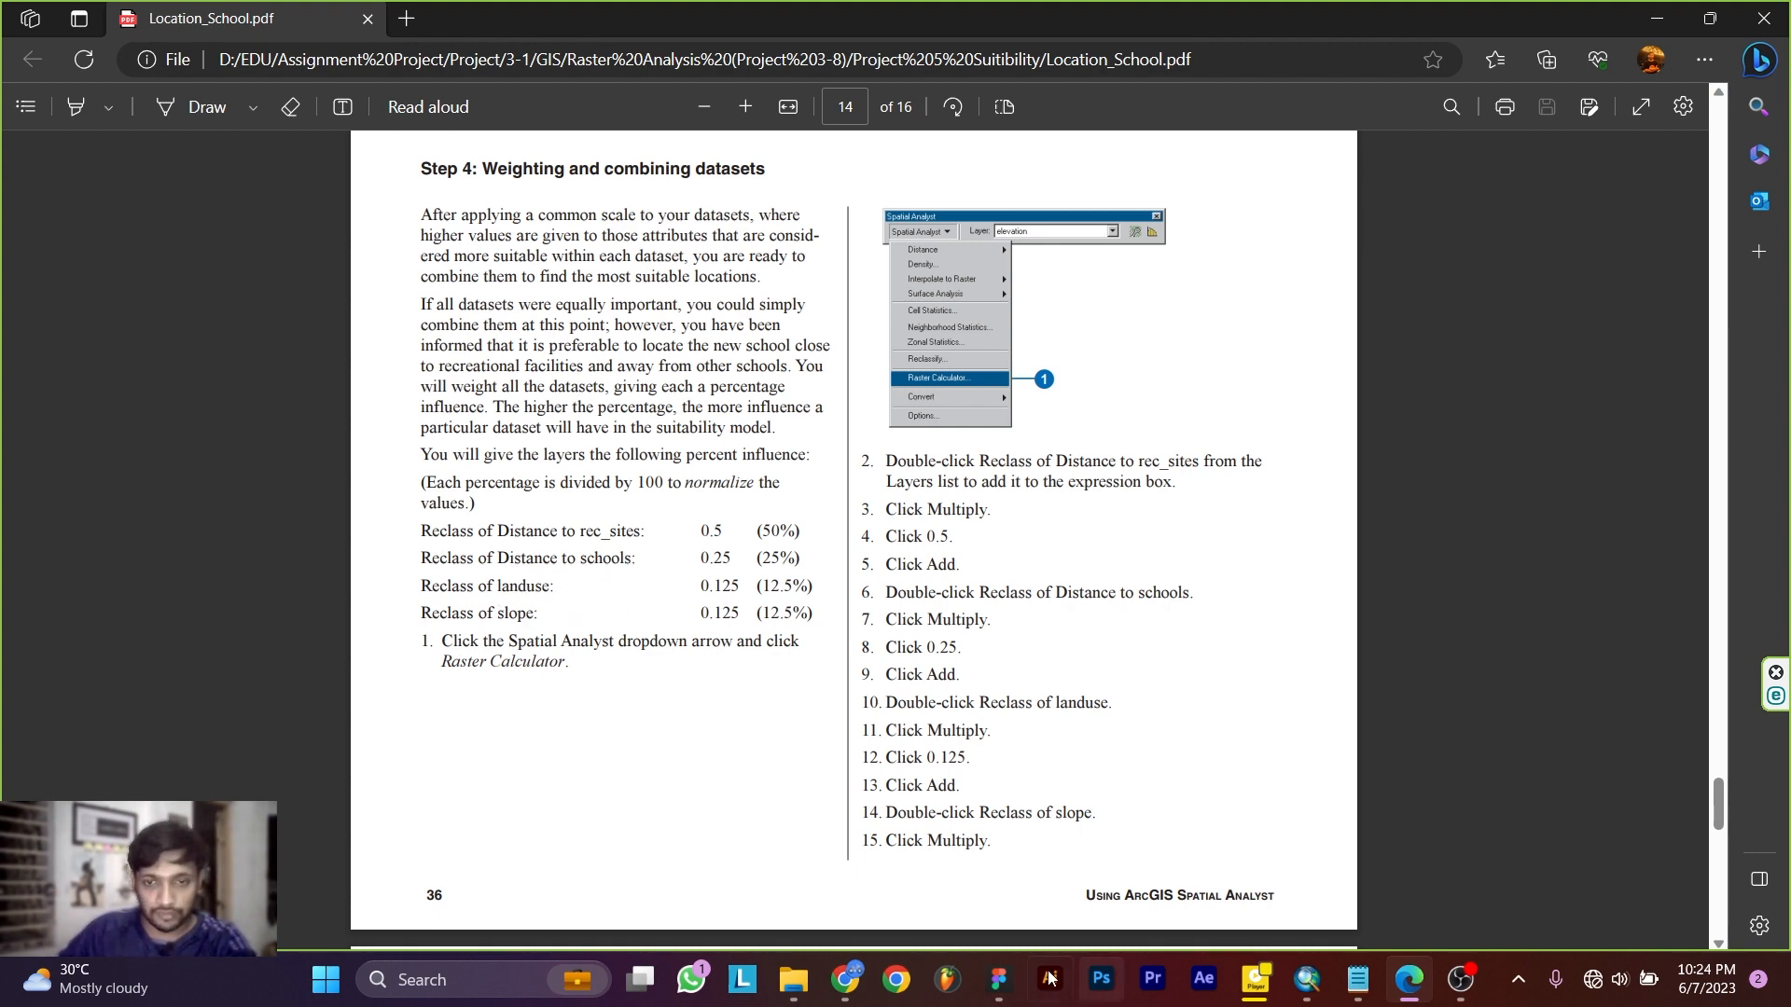
pyautogui.click(1305, 991)
pyautogui.click(1212, 849)
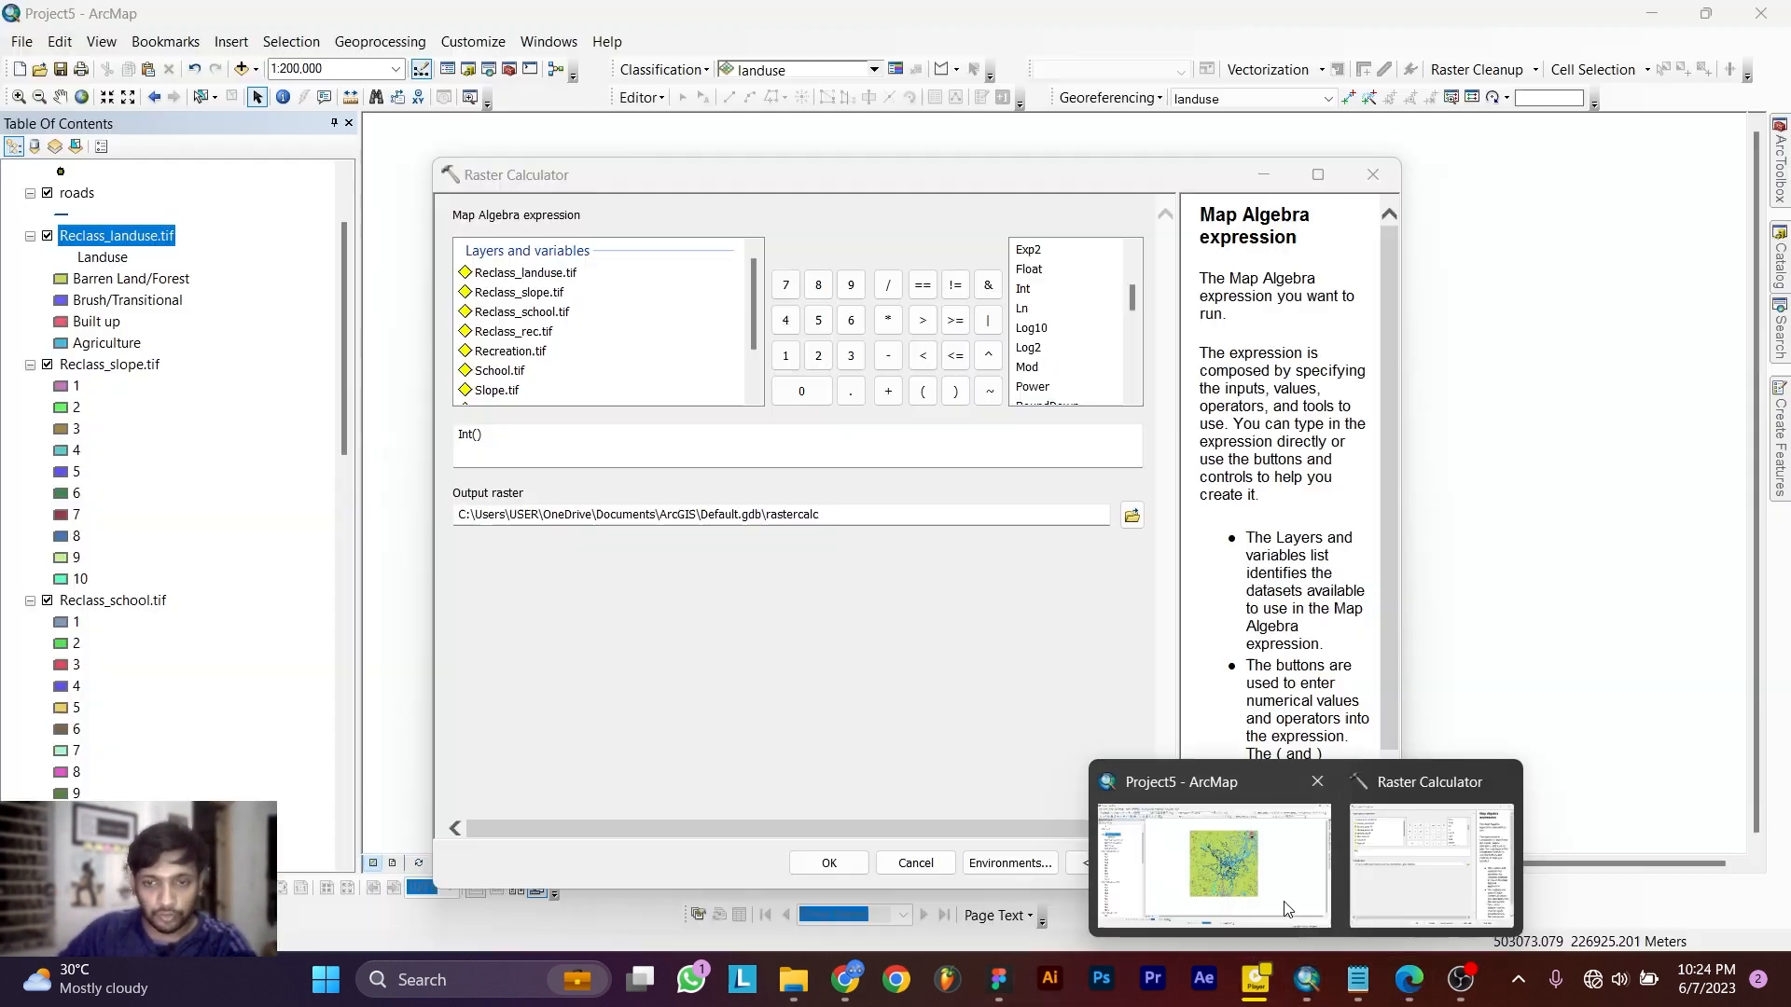
pyautogui.doubleClick(514, 332)
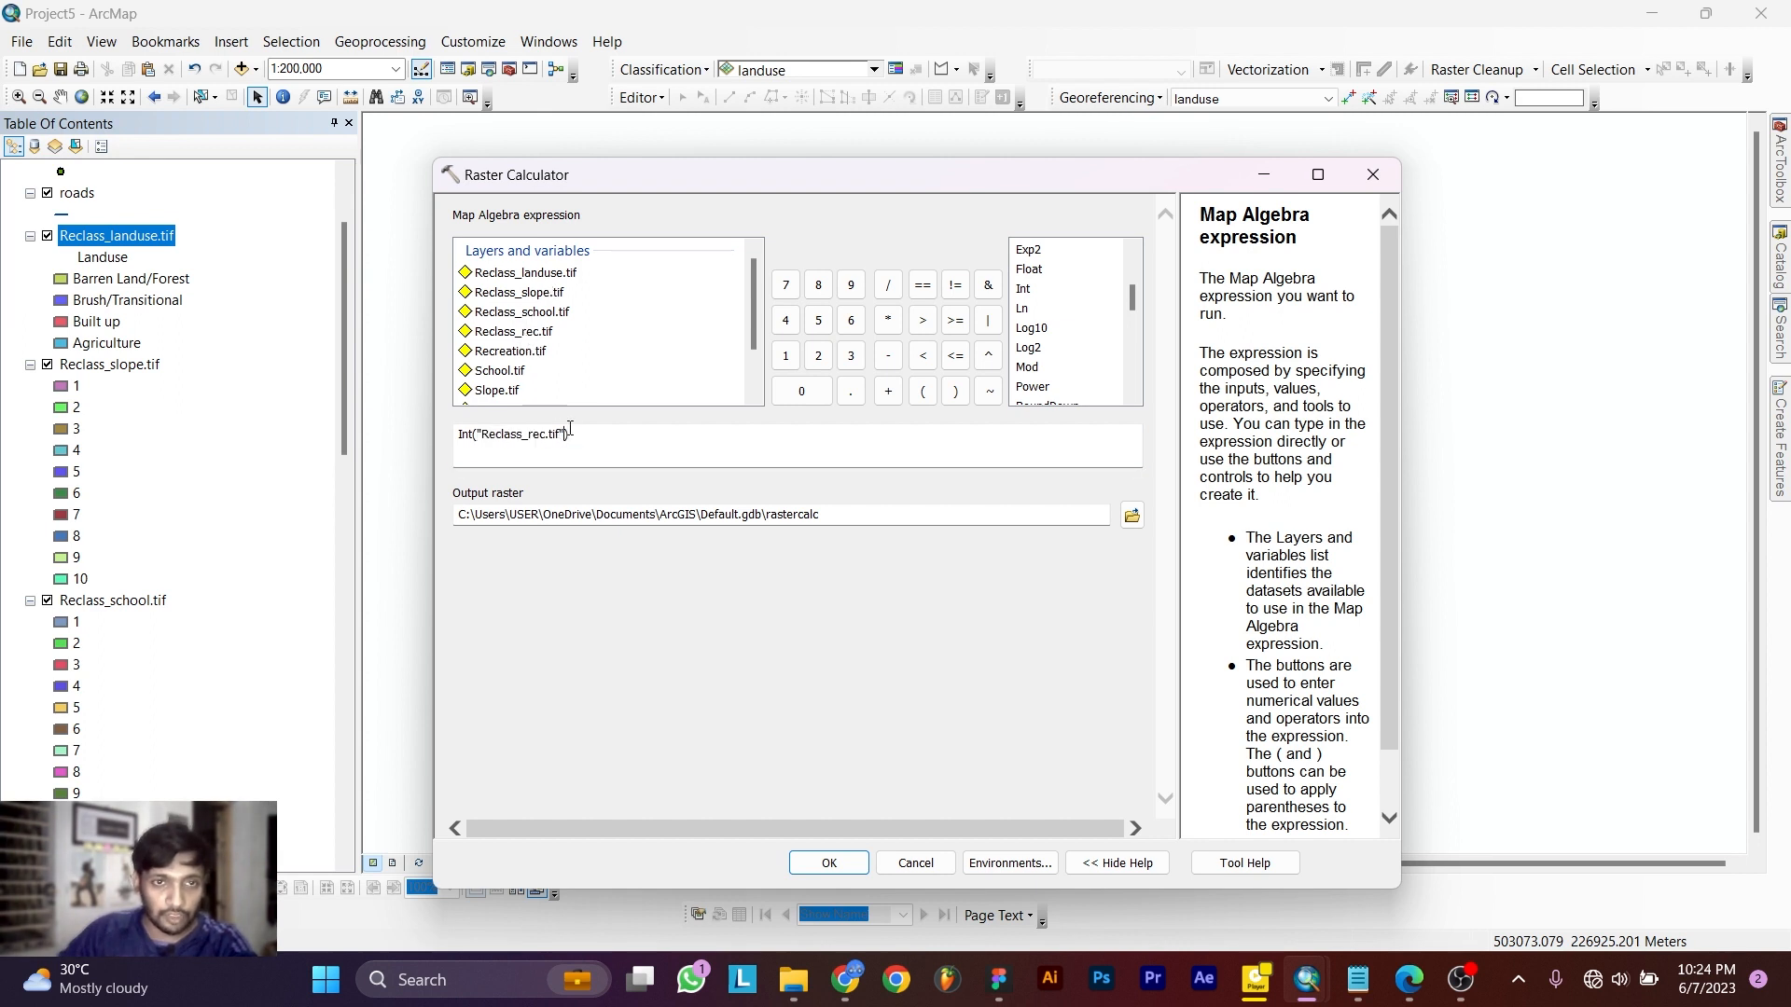
pyautogui.click(888, 320)
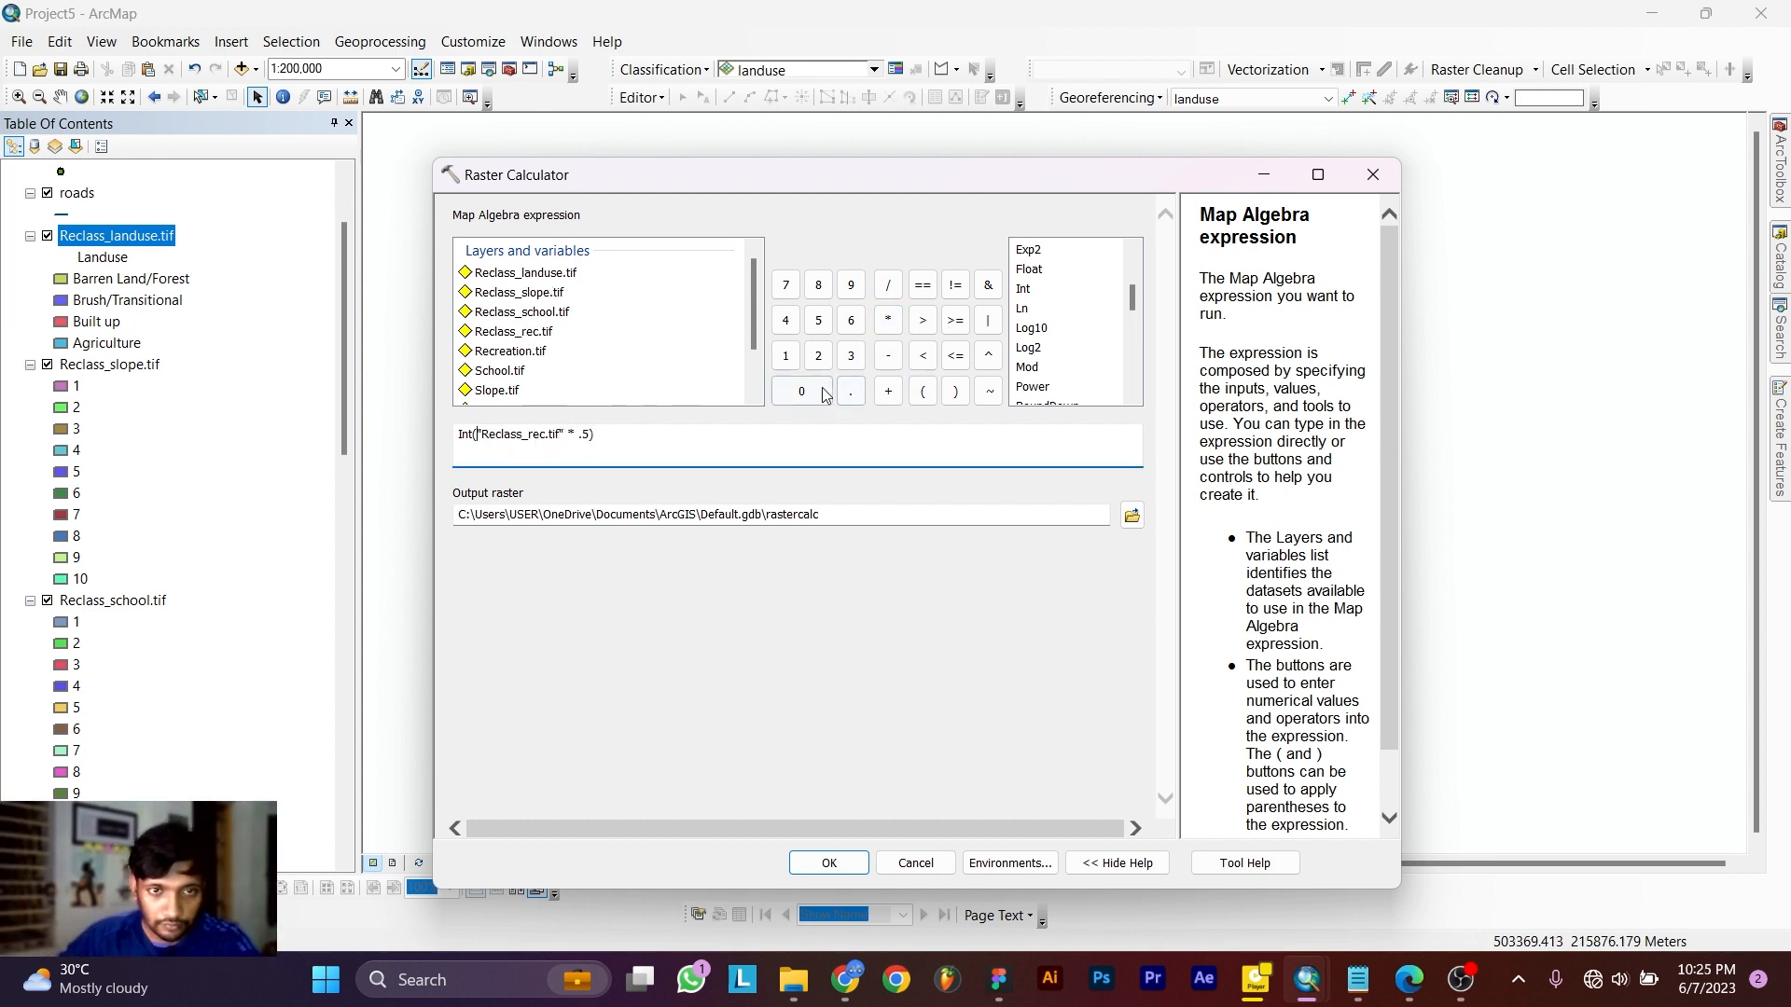
pyautogui.click(922, 391)
# Add the weighted school term + ("Reclass_school.tif" * .25) to the expression, checking the weight in the PDF.
pyautogui.click(888, 390)
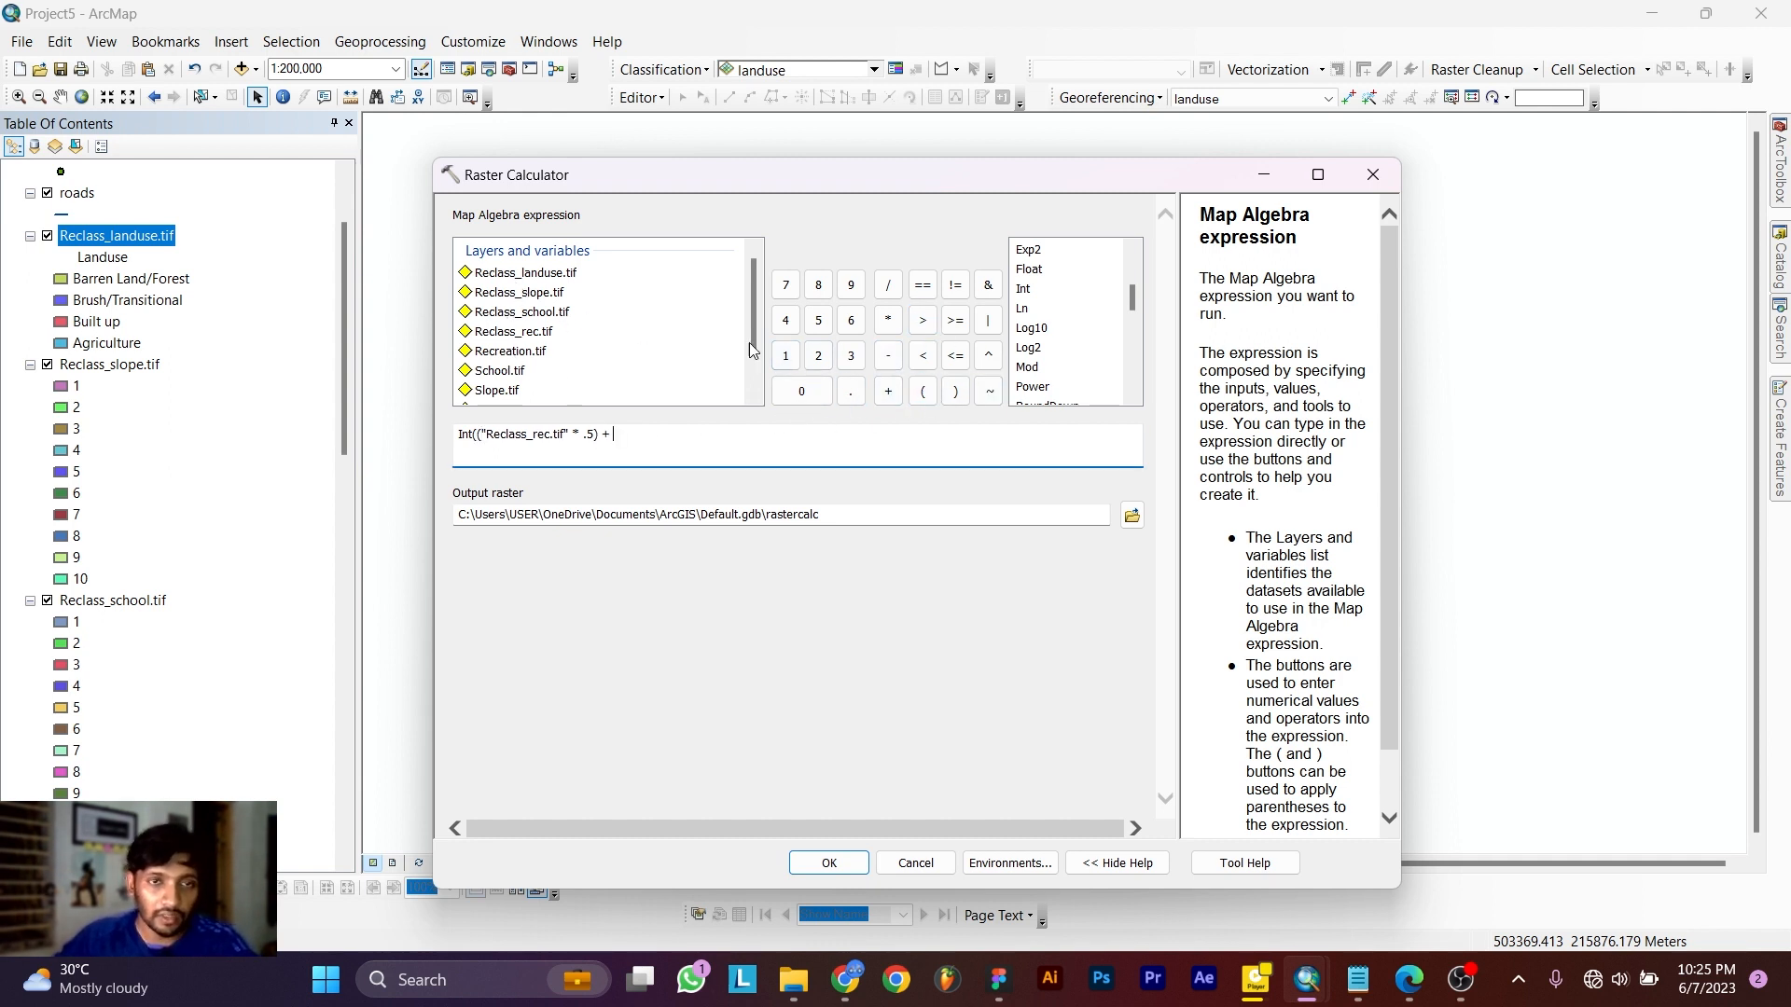
pyautogui.click(922, 392)
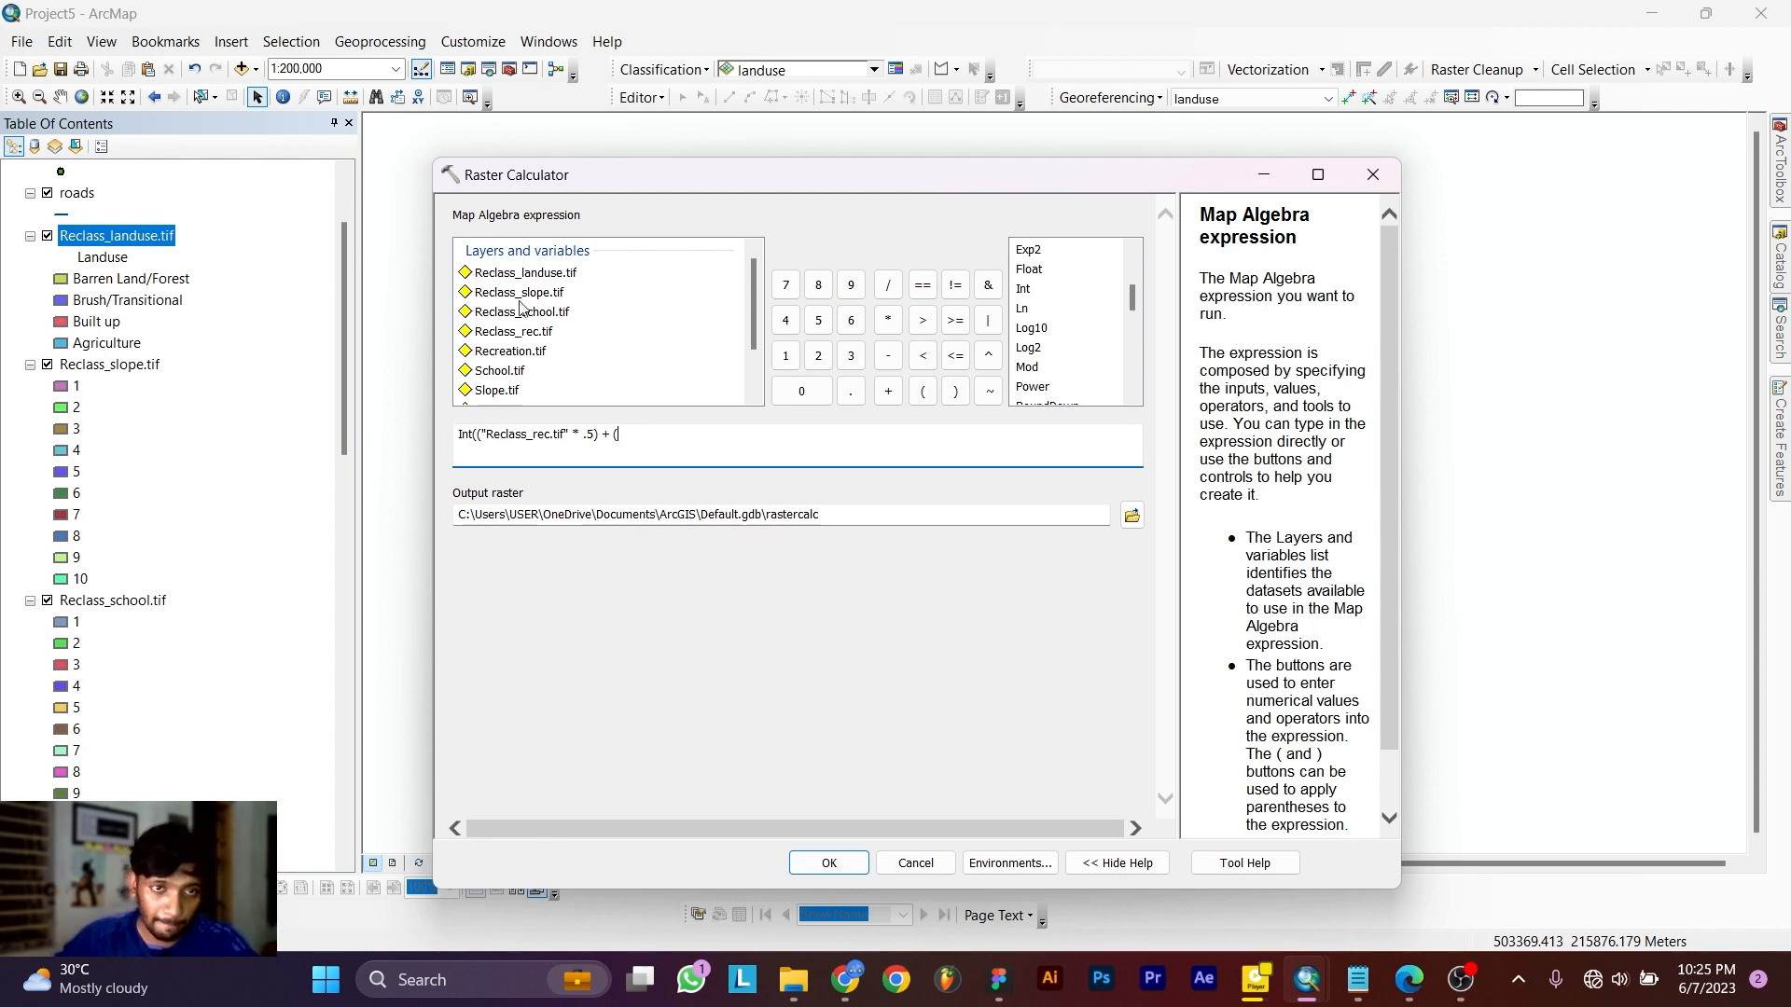
pyautogui.doubleClick(526, 313)
pyautogui.click(888, 322)
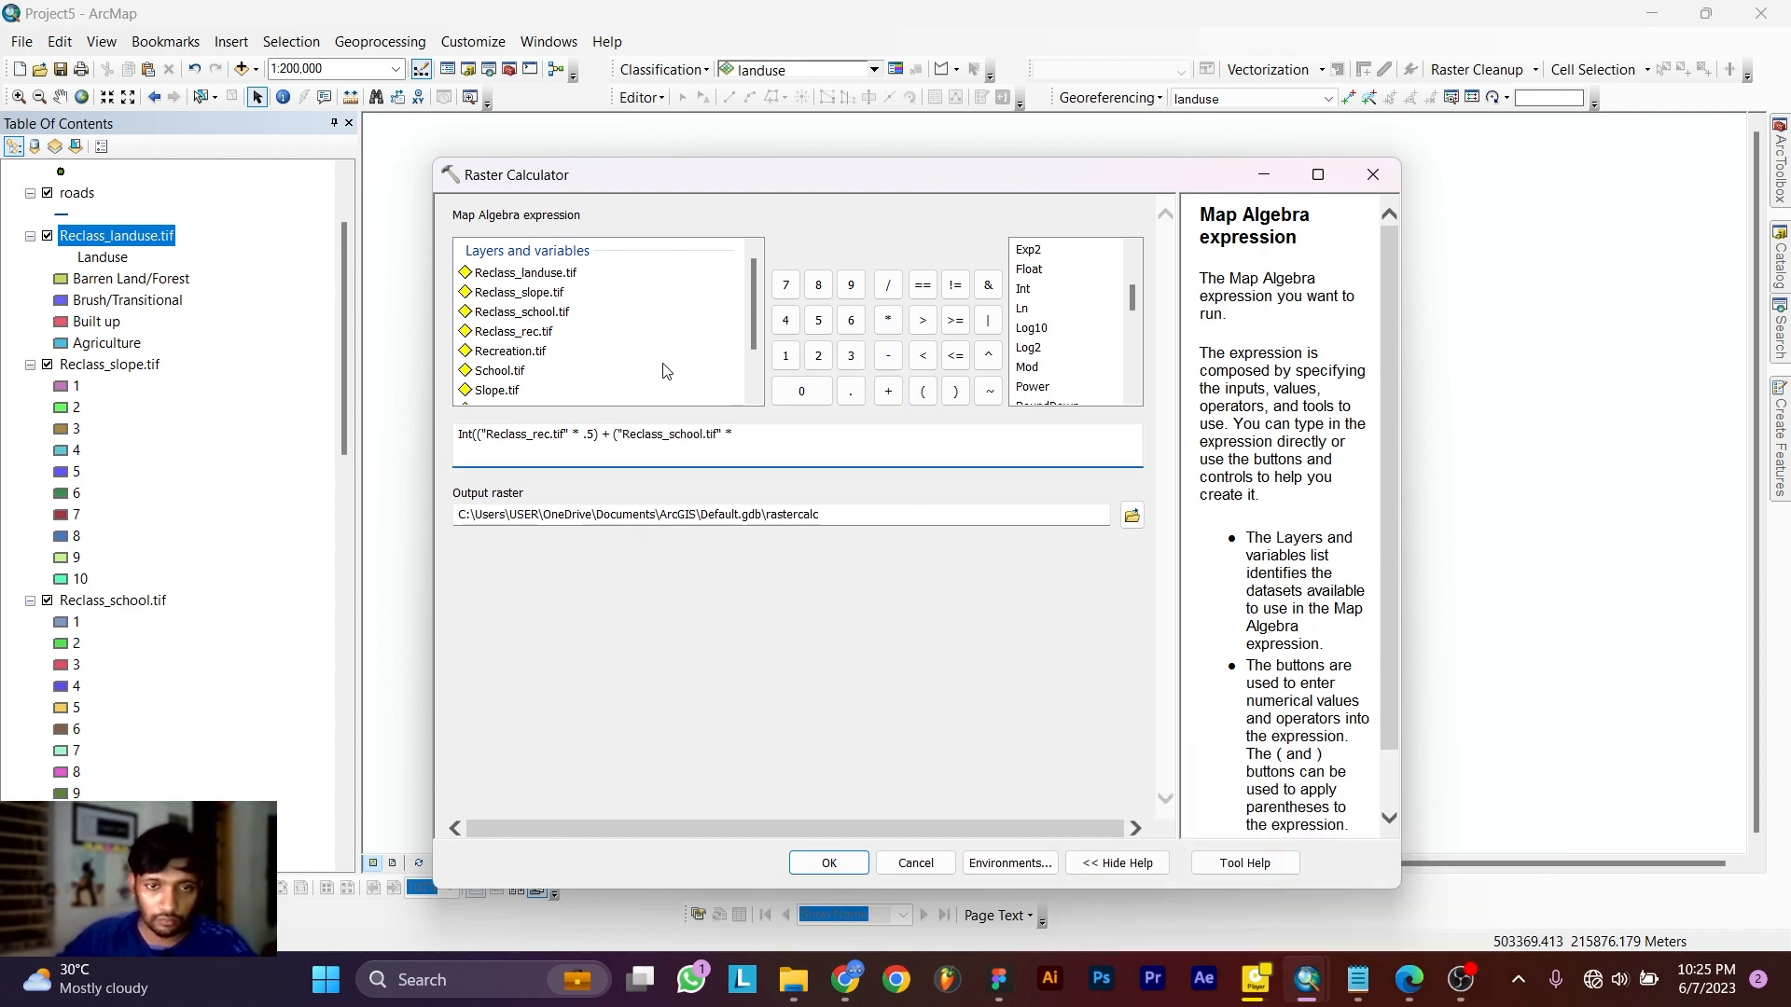
pyautogui.click(1408, 981)
pyautogui.click(1410, 981)
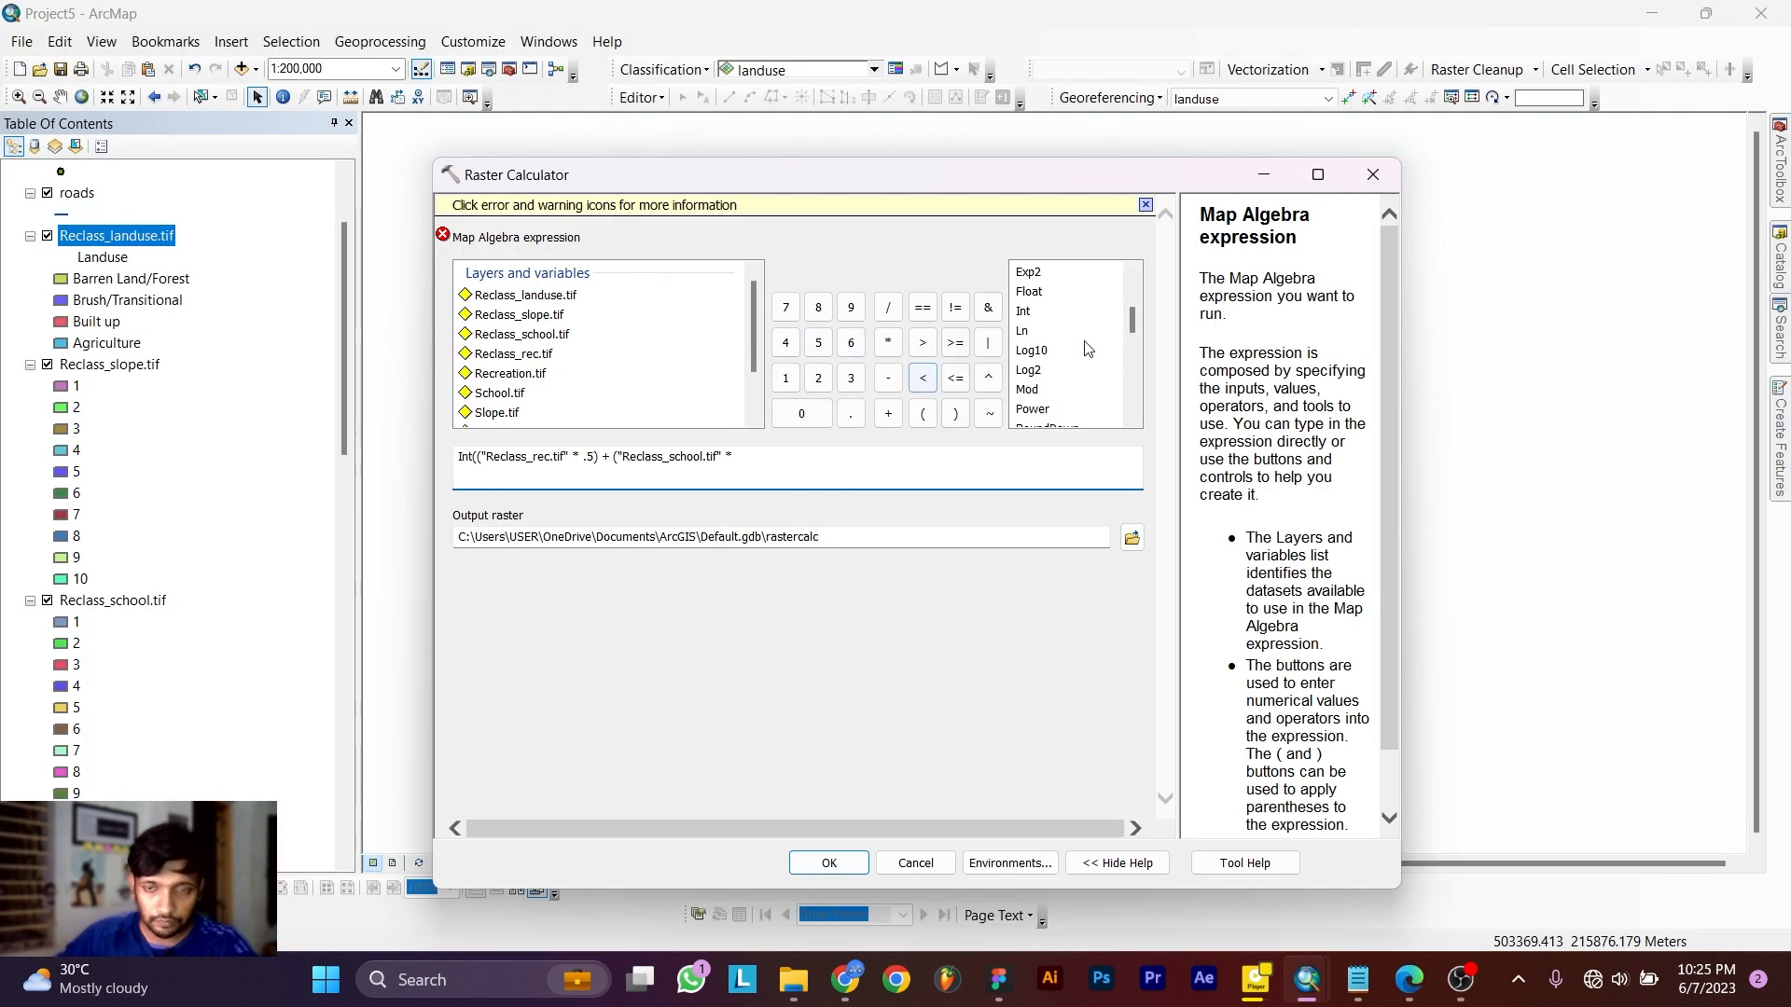
pyautogui.write('.25')
pyautogui.click(954, 413)
# Add the weighted slope term + ("Reclass_slope.tif" * .125) to the expression.
pyautogui.click(888, 413)
pyautogui.click(922, 413)
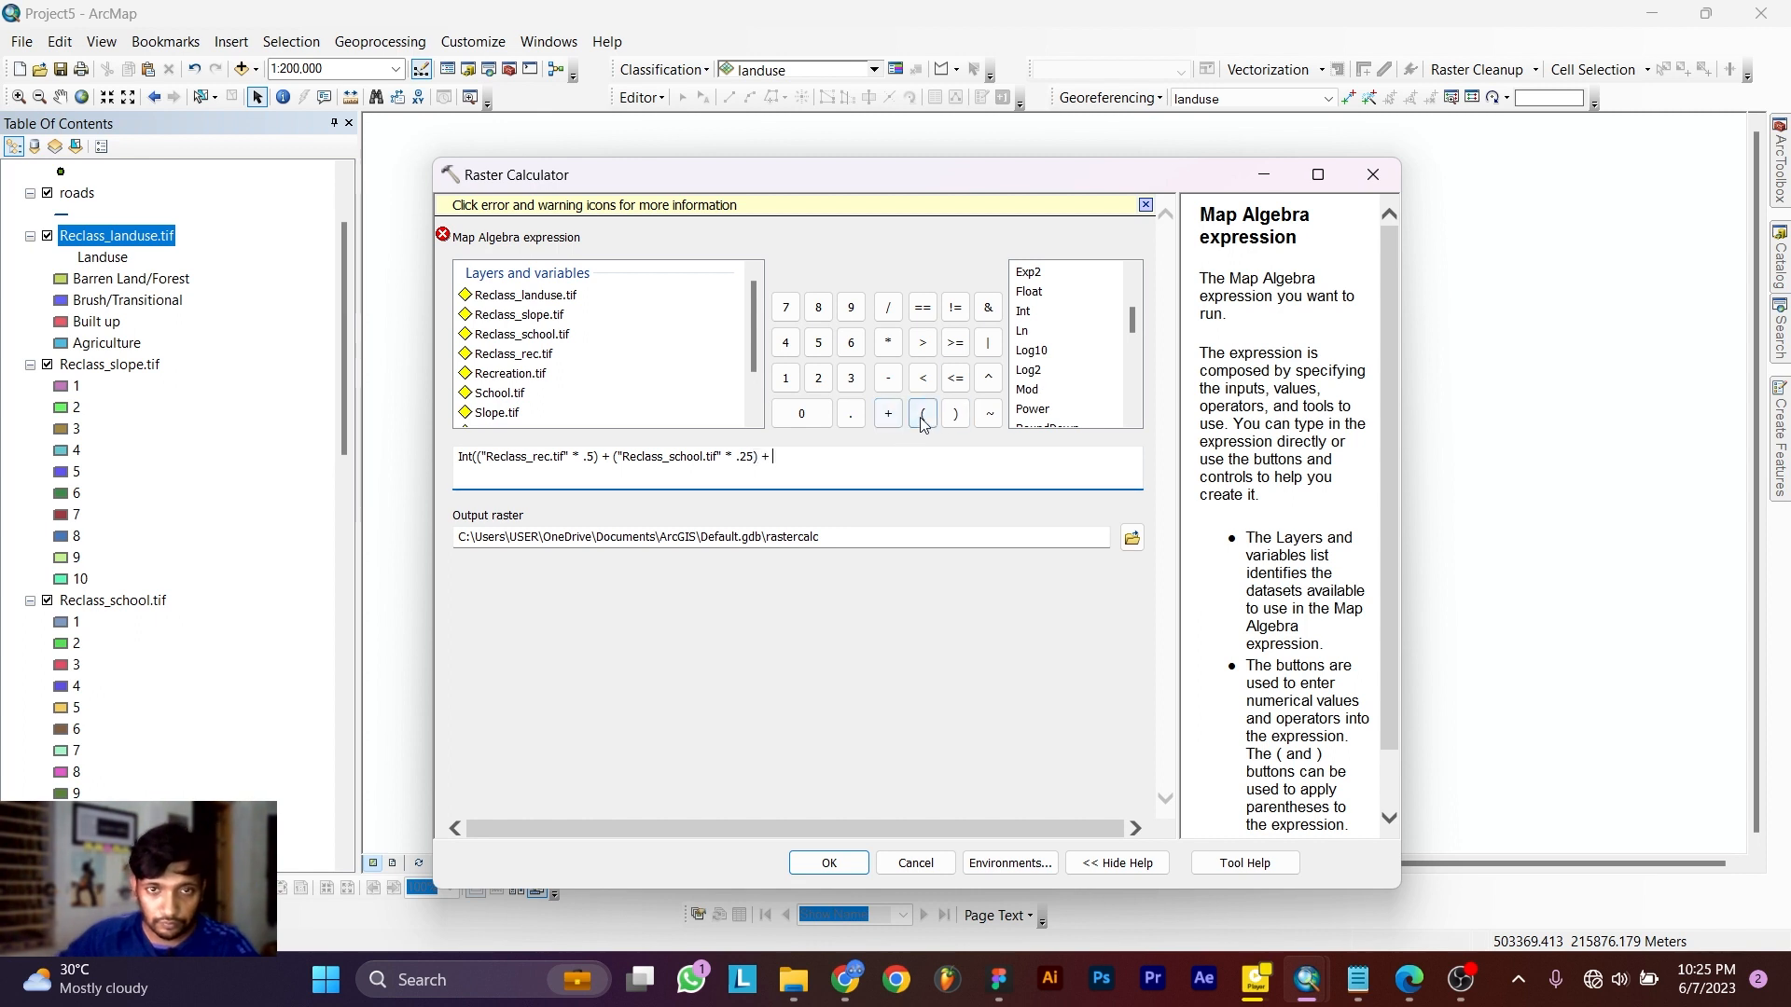
pyautogui.doubleClick(518, 314)
pyautogui.click(888, 342)
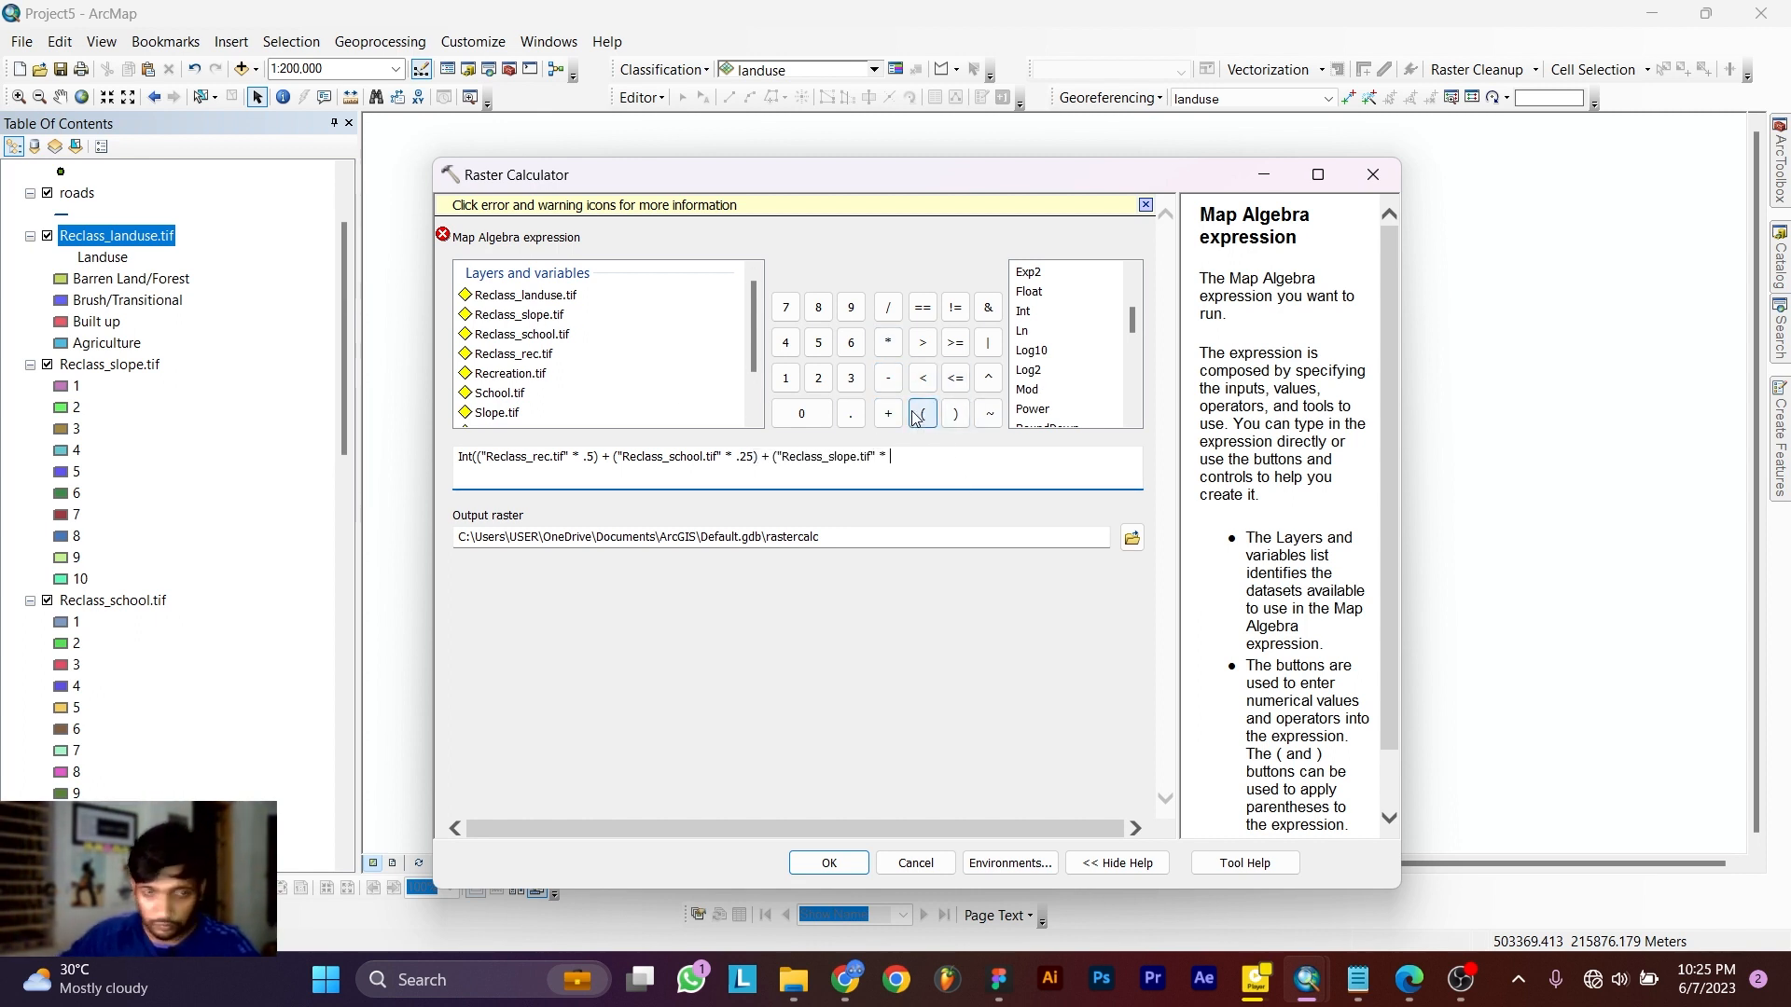
pyautogui.click(922, 413)
pyautogui.click(954, 413)
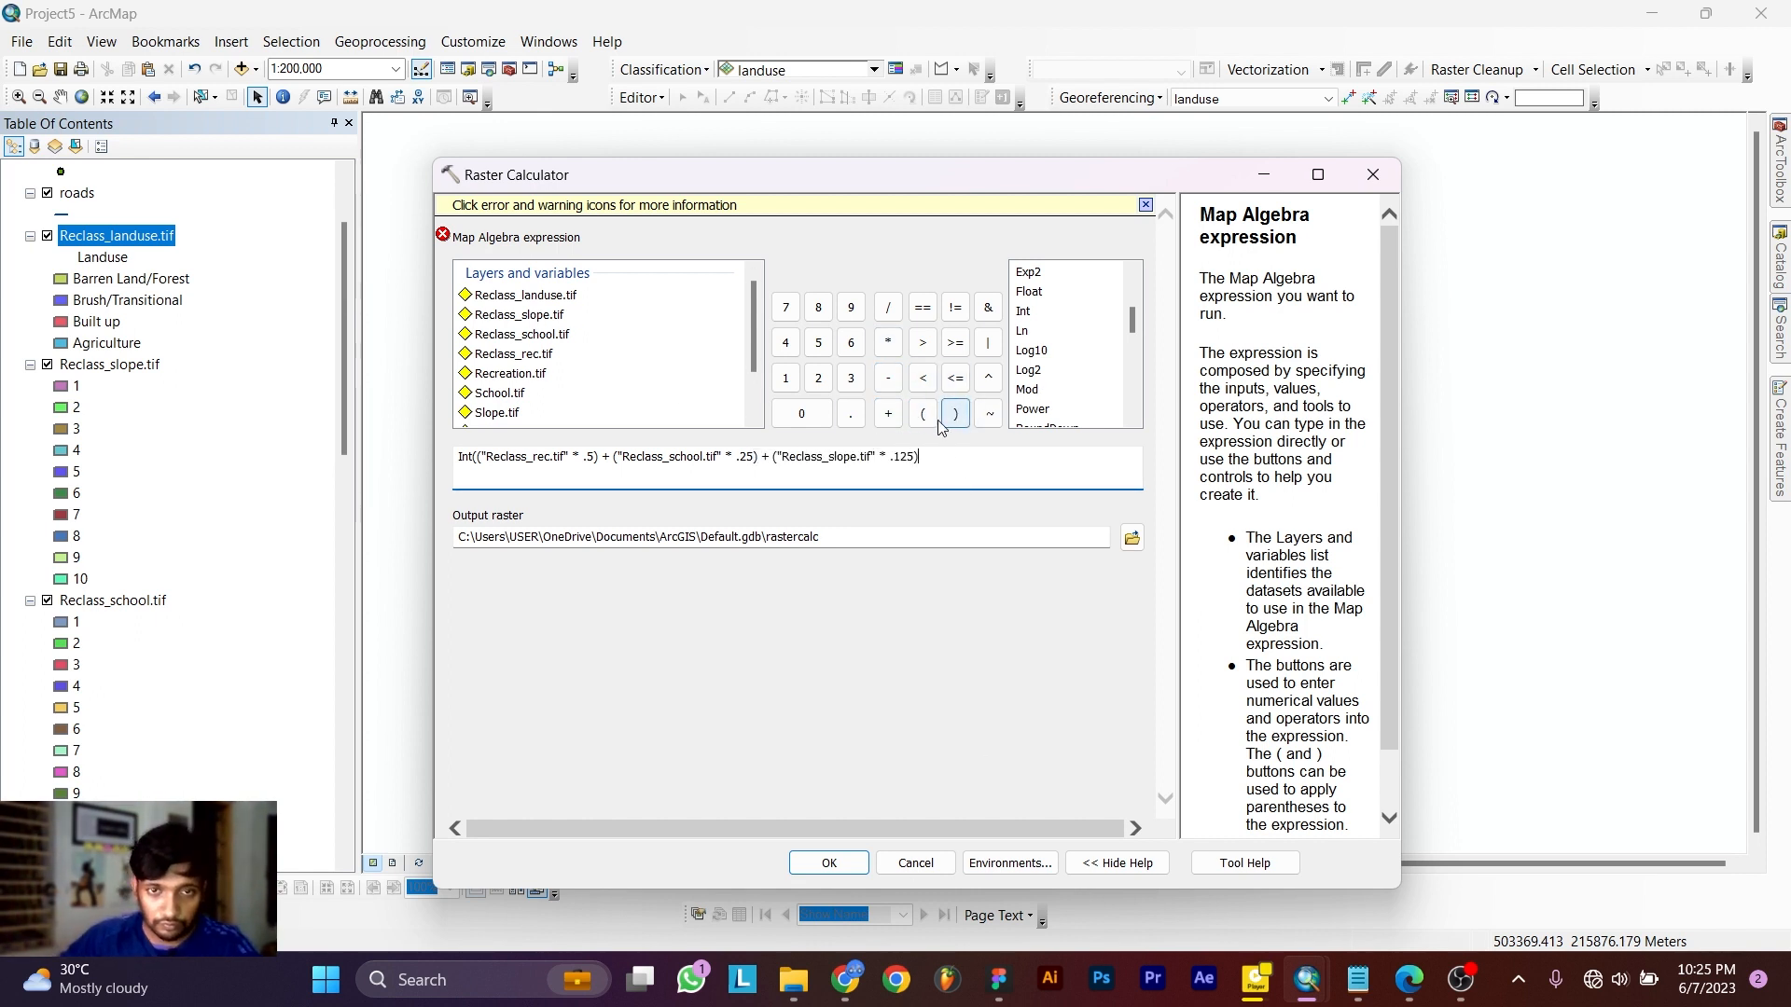
# Add the weighted landuse term + ("Reclass_landuse.tif" * .125) and close the Int function's parenthesis.
pyautogui.click(888, 414)
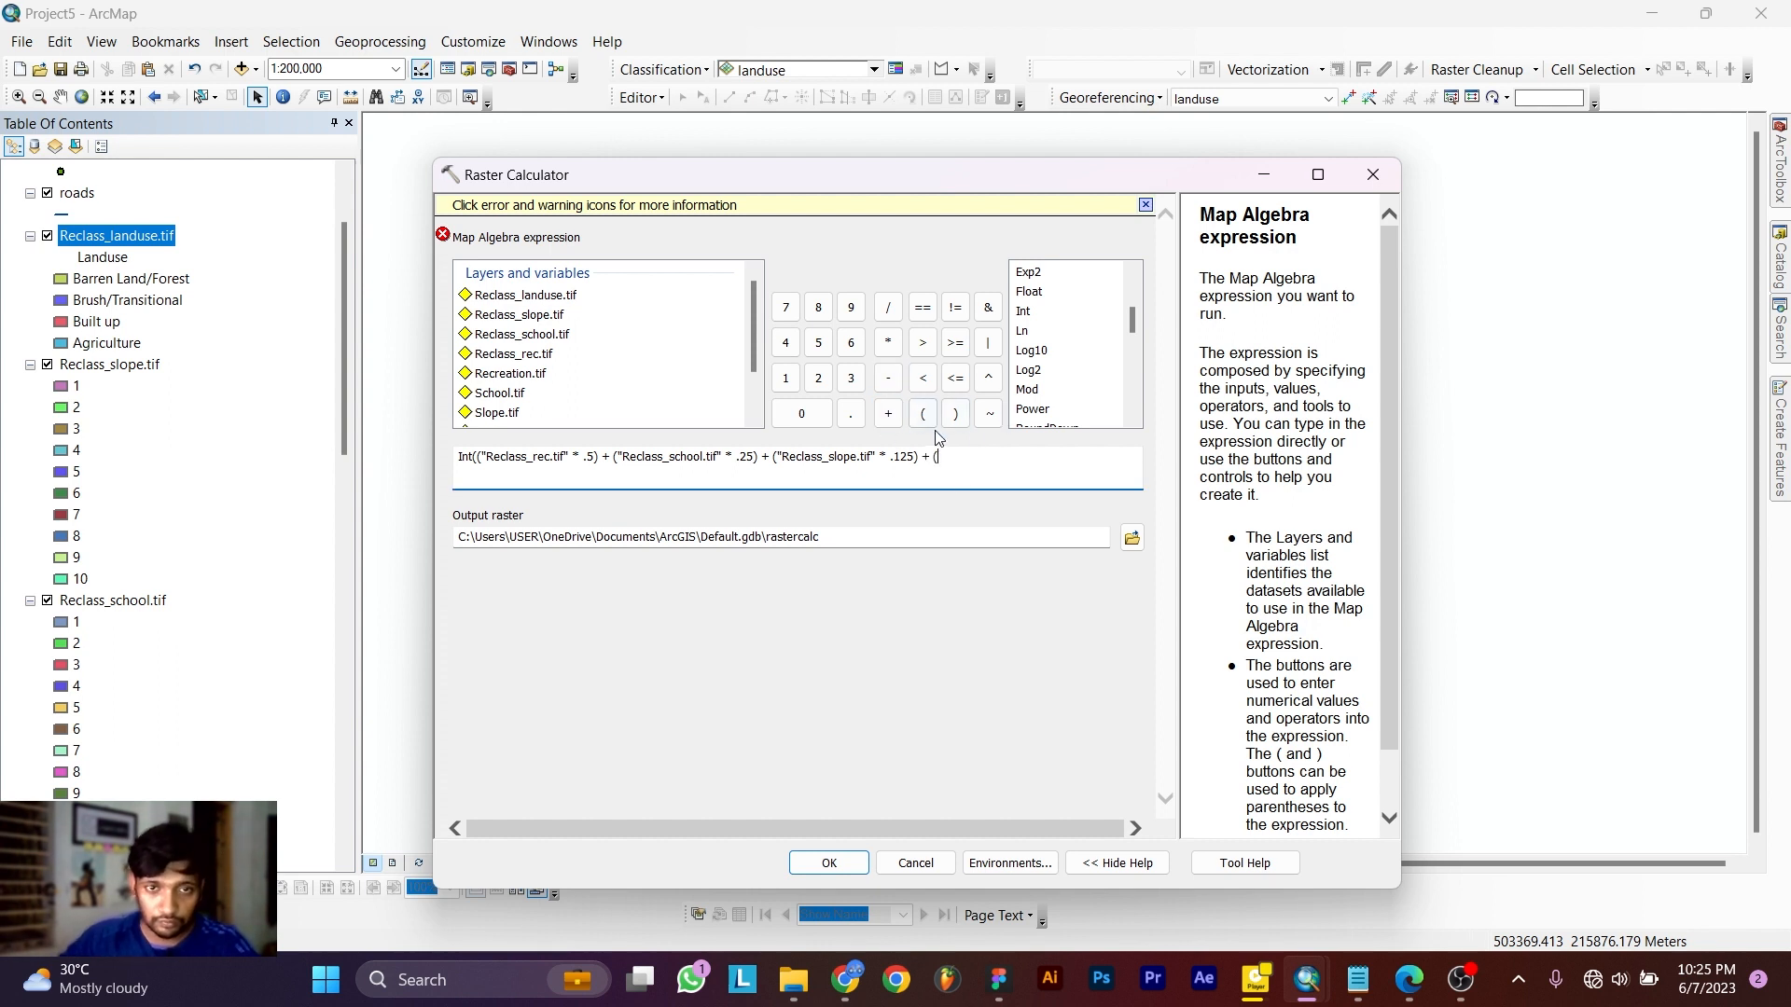
pyautogui.doubleClick(525, 295)
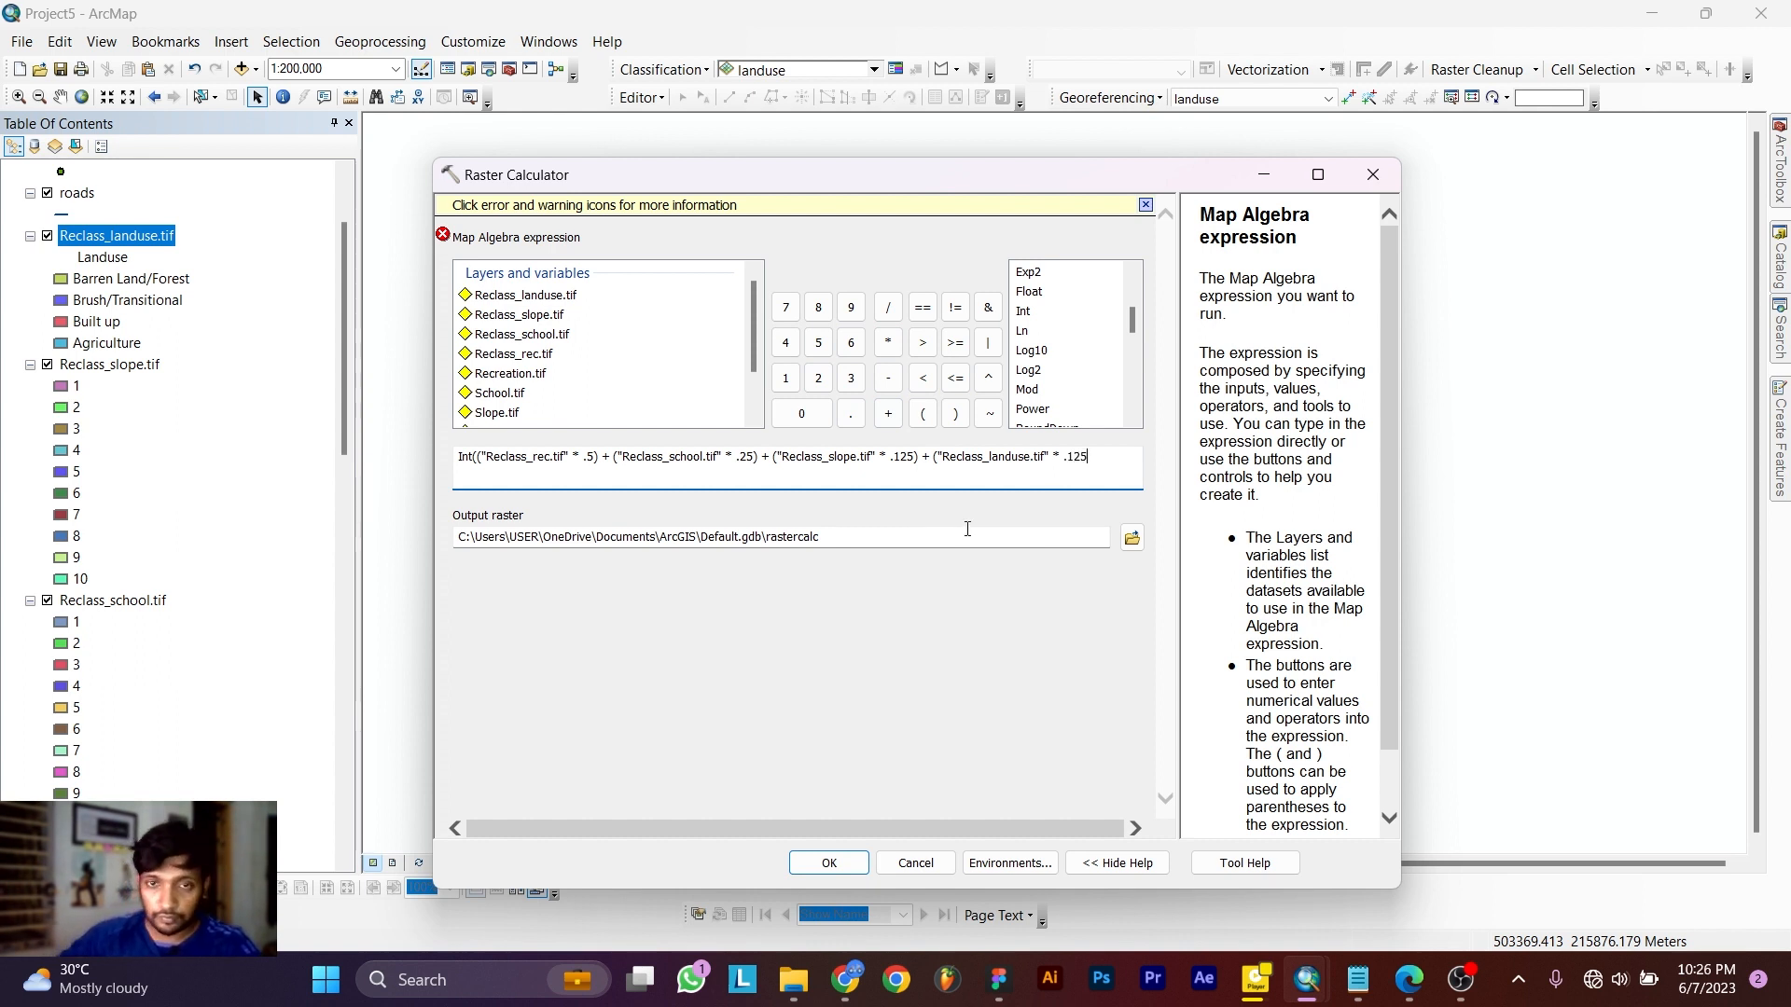
pyautogui.click(956, 414)
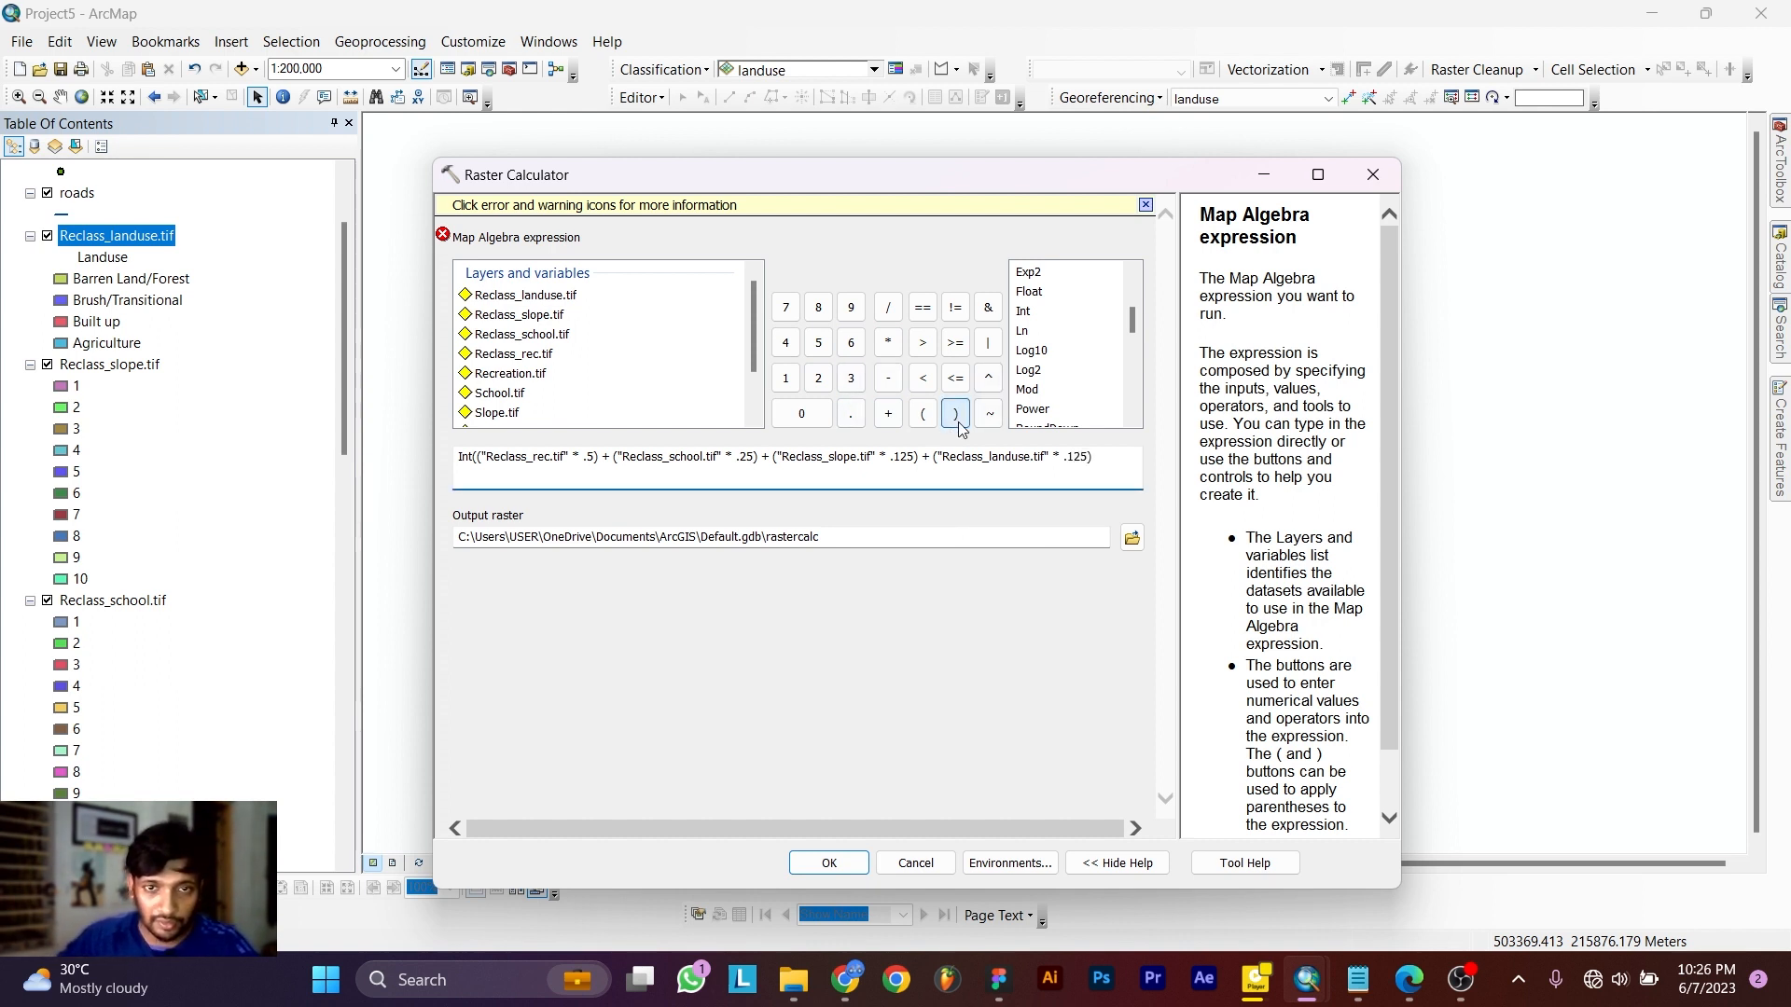
pyautogui.click(956, 415)
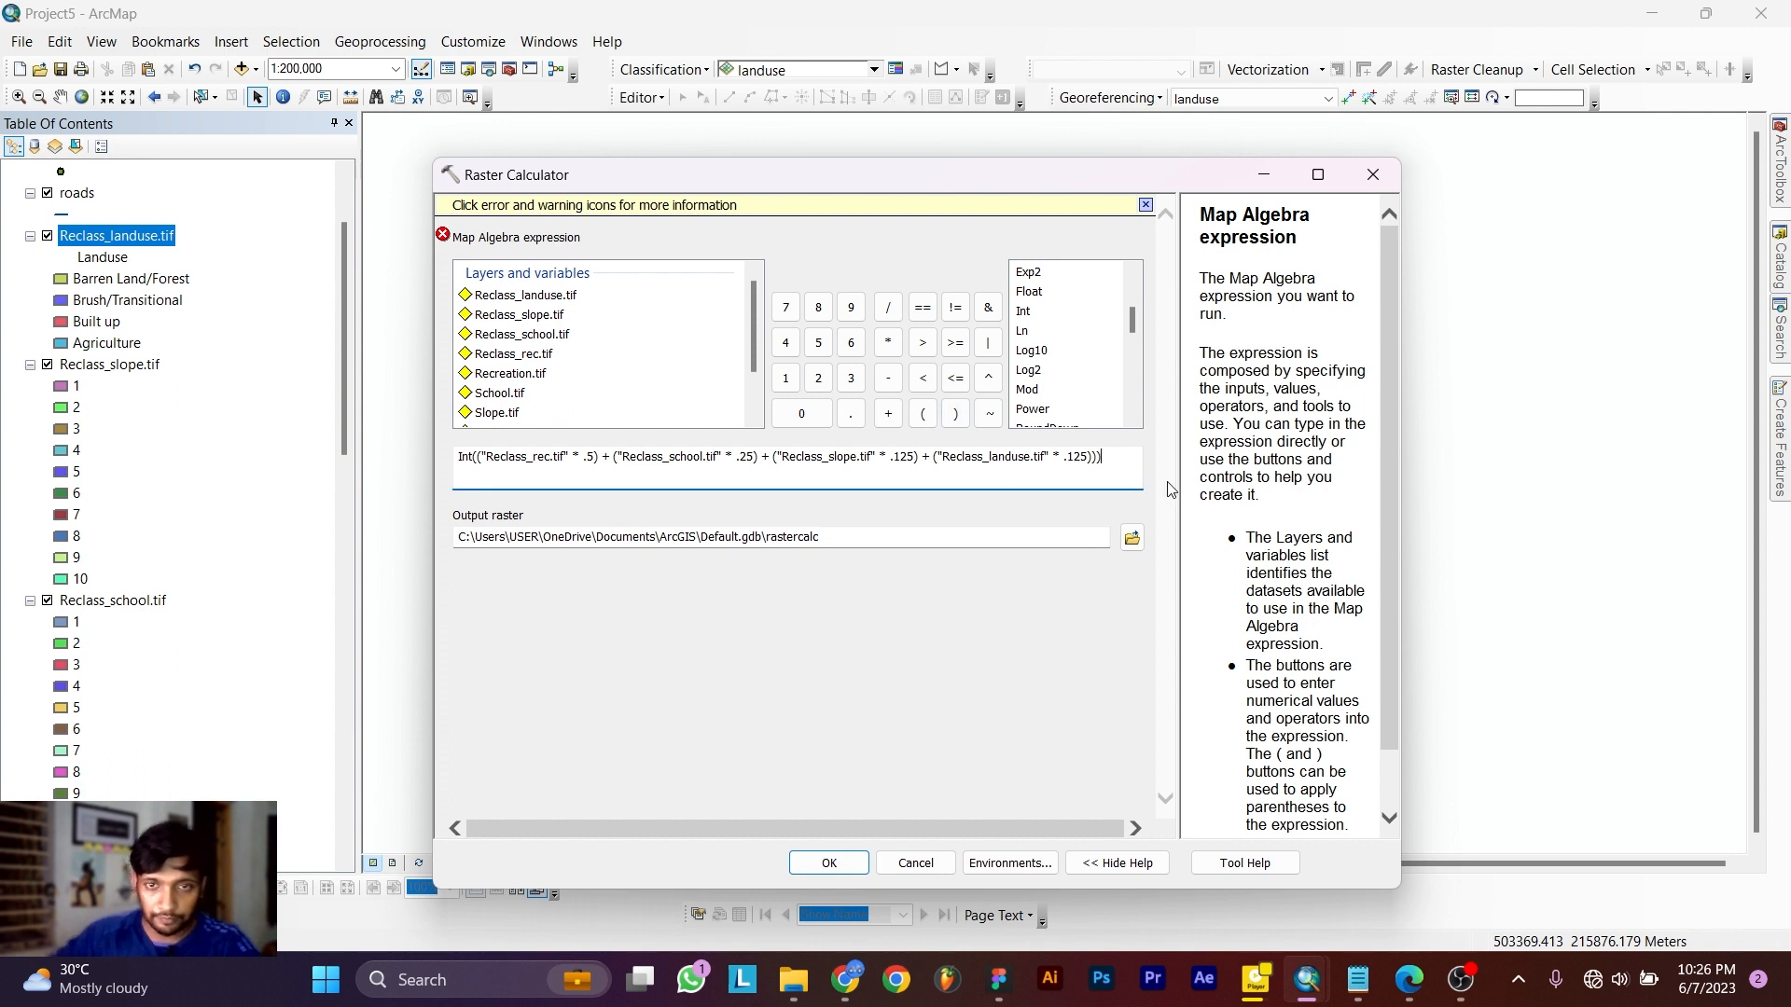
# Save the output raster as Raster_calc.tif in the Output folder, run Raster Calculator, and dismiss the completion dialog.
pyautogui.click(1133, 516)
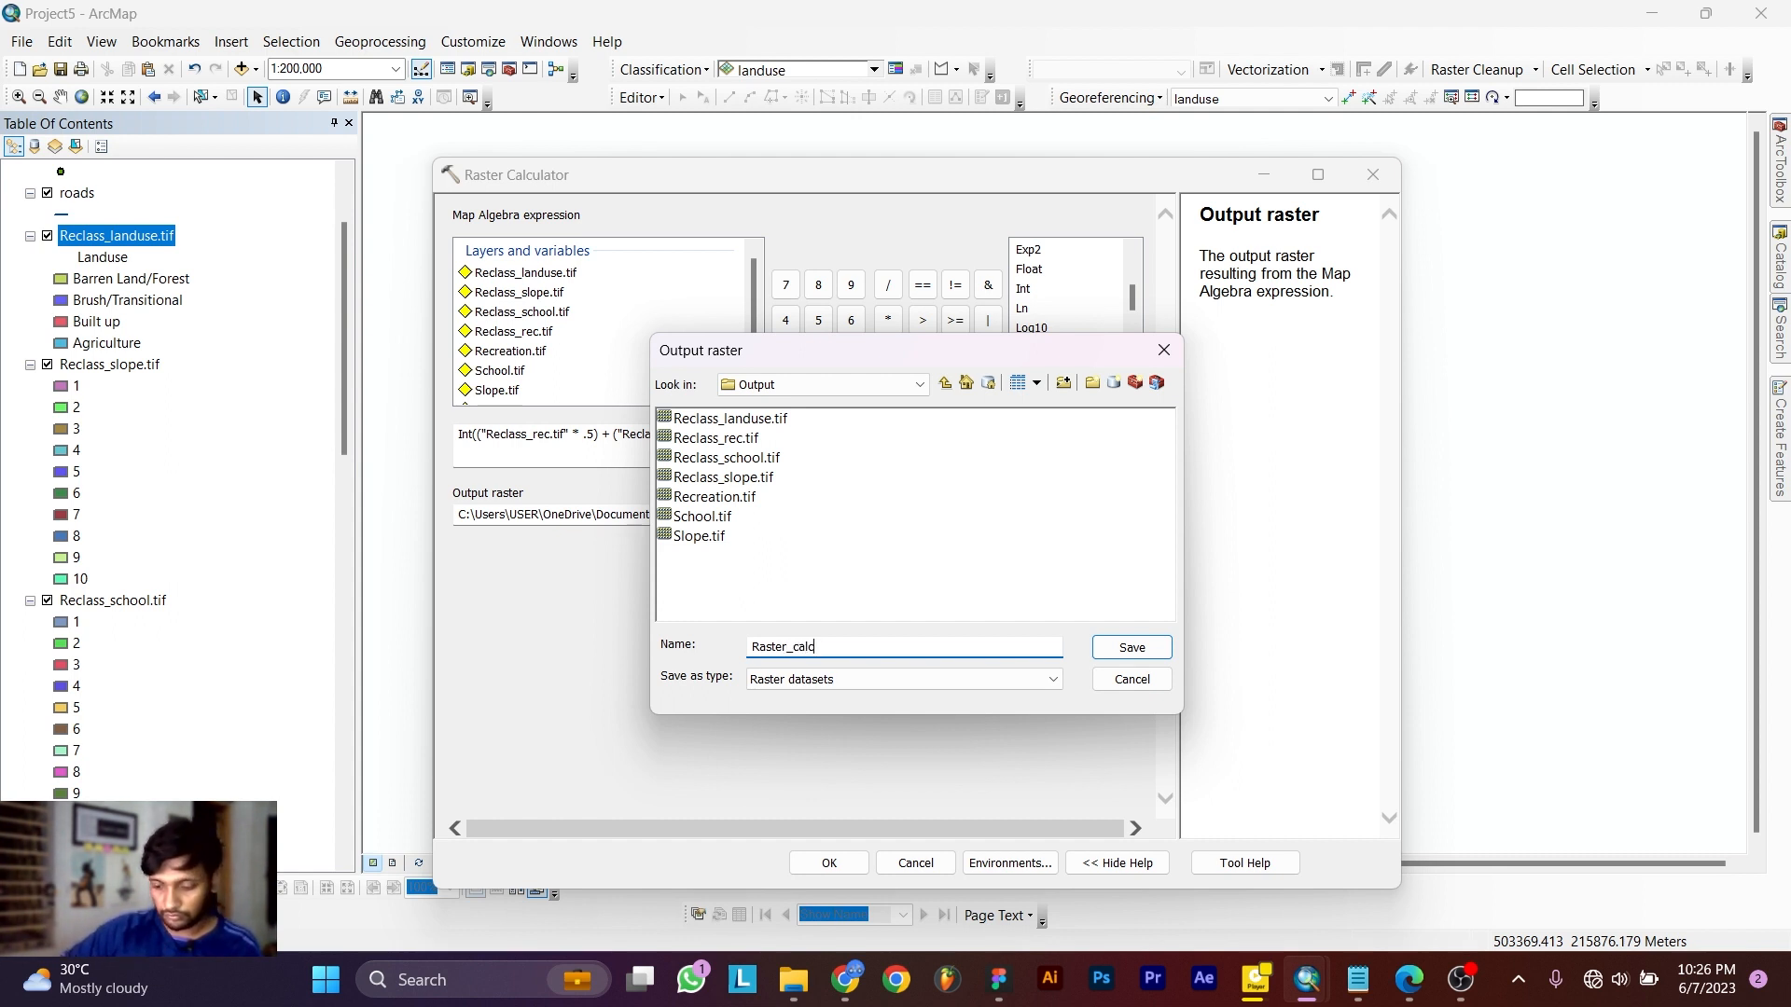
pyautogui.write('Raster_calc.tif')
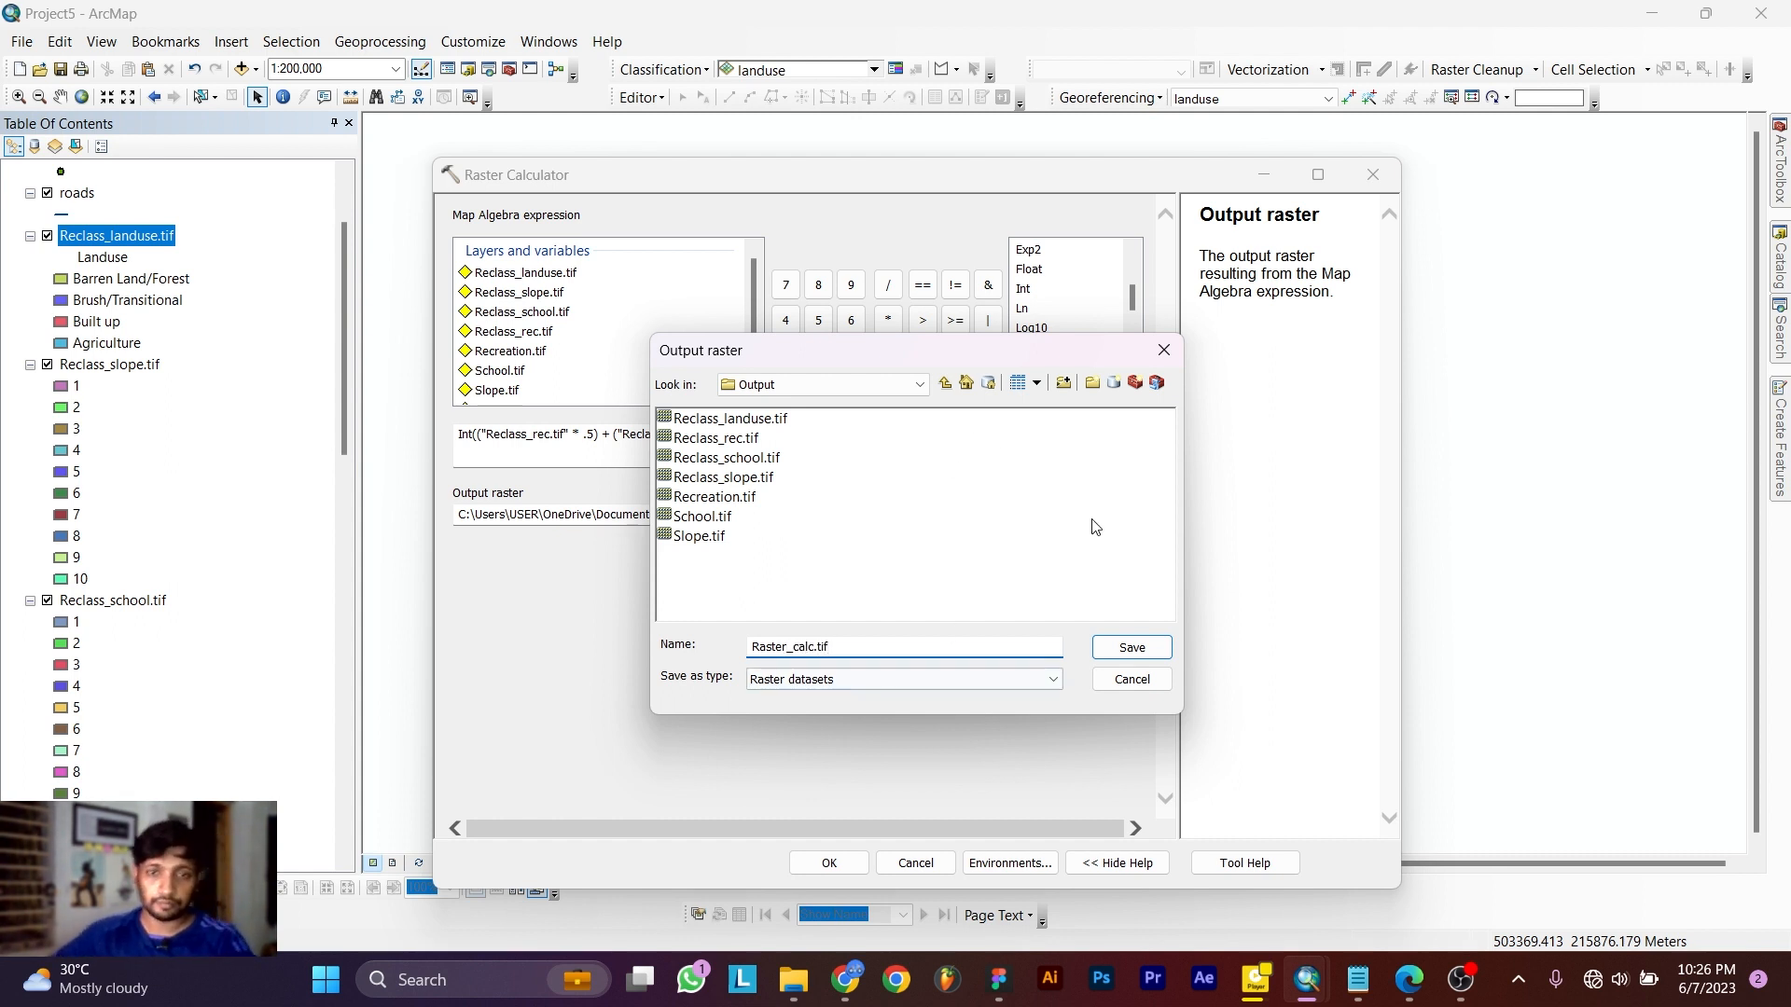
pyautogui.click(1132, 647)
pyautogui.click(843, 864)
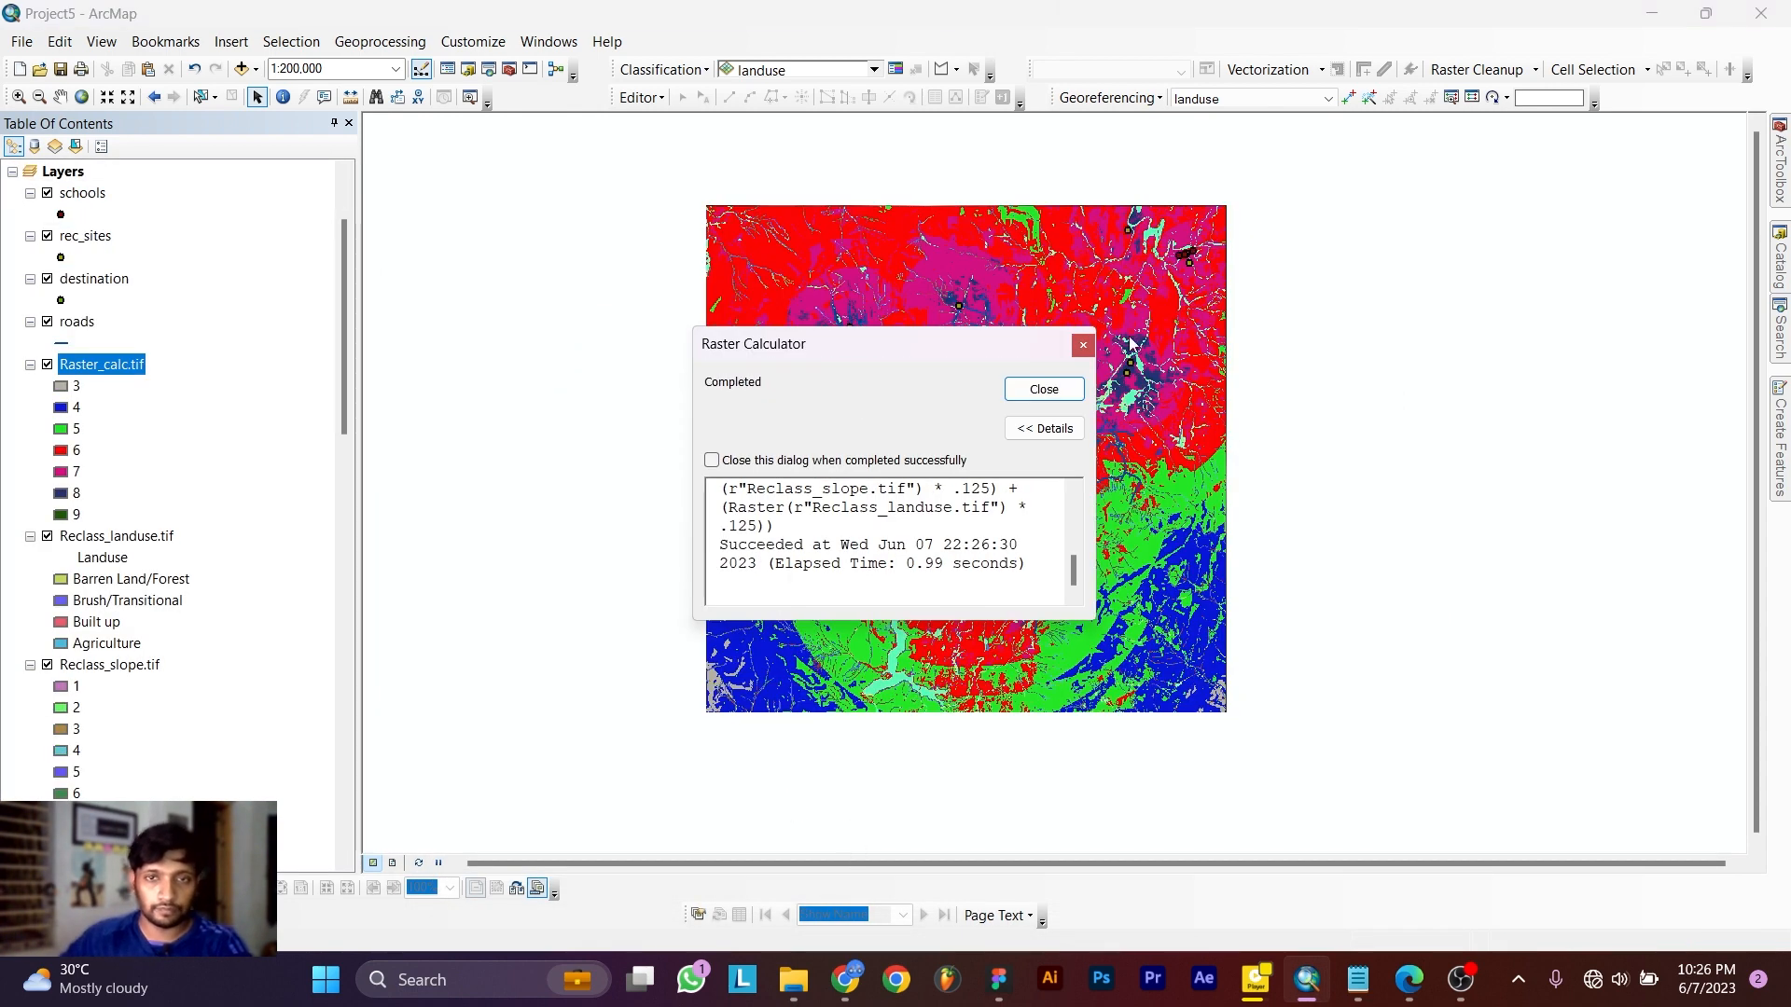
pyautogui.click(1084, 345)
# Open the layer properties of Raster_calc.tif.
pyautogui.scroll(-2, 746, 419)
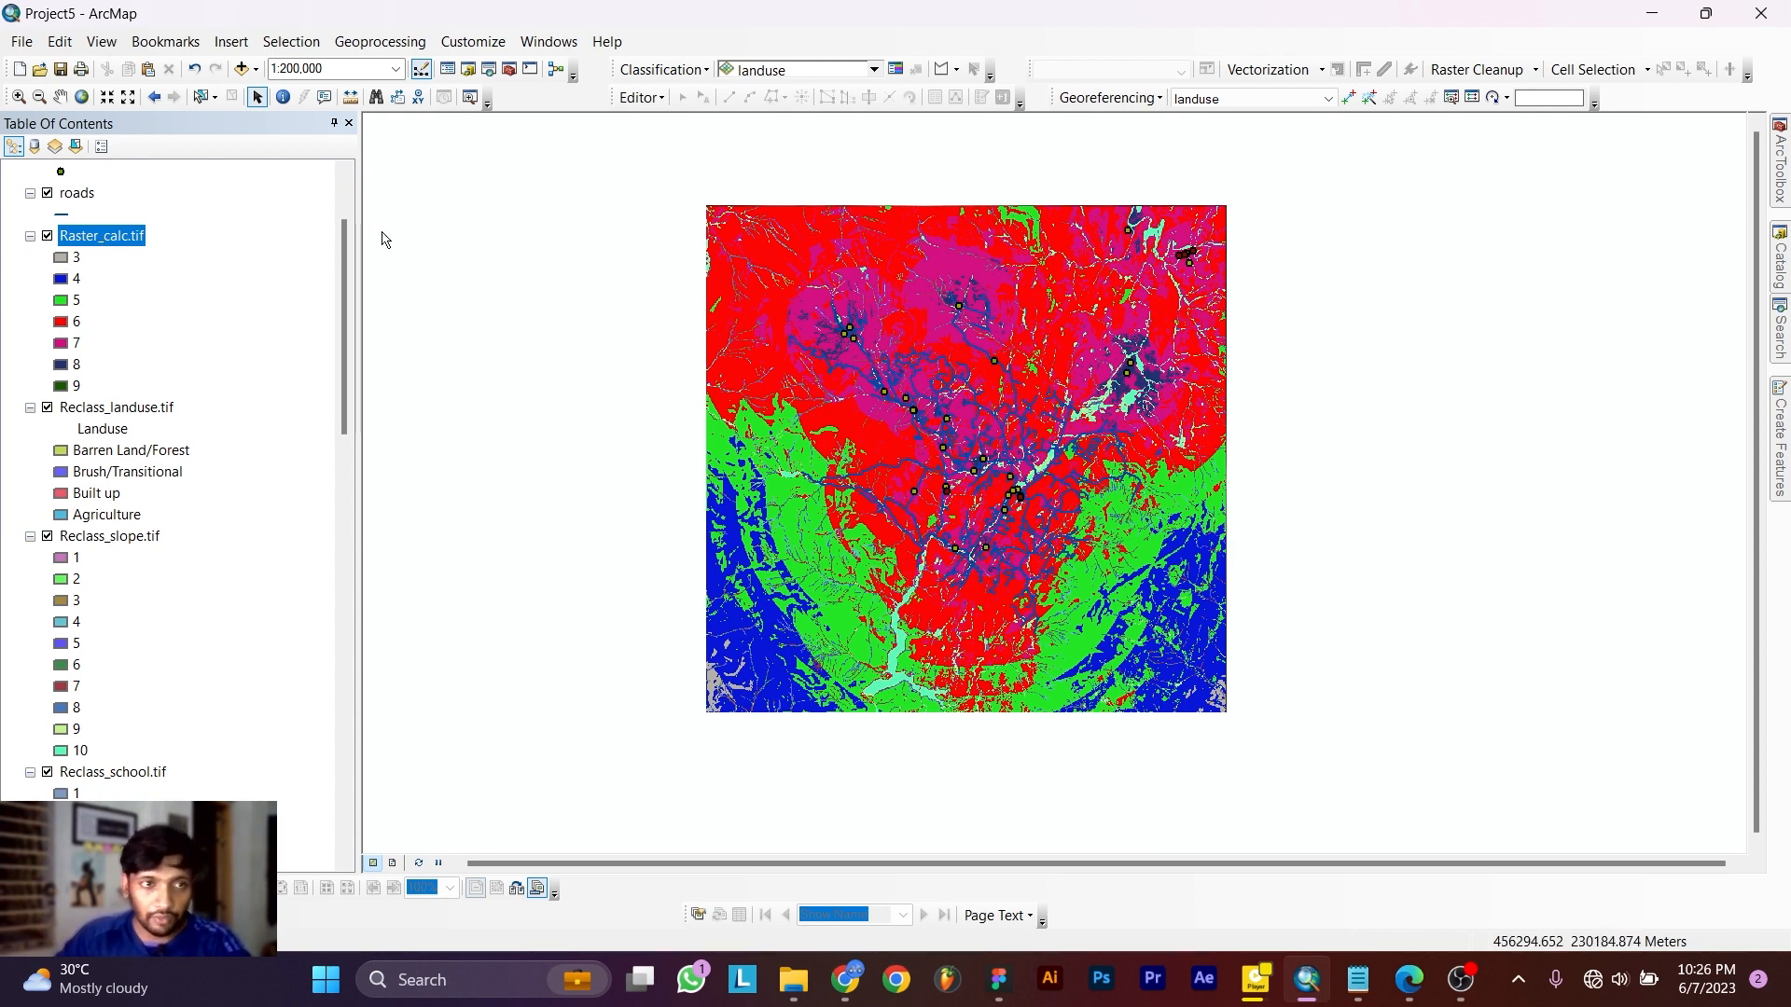
pyautogui.rightClick(104, 236)
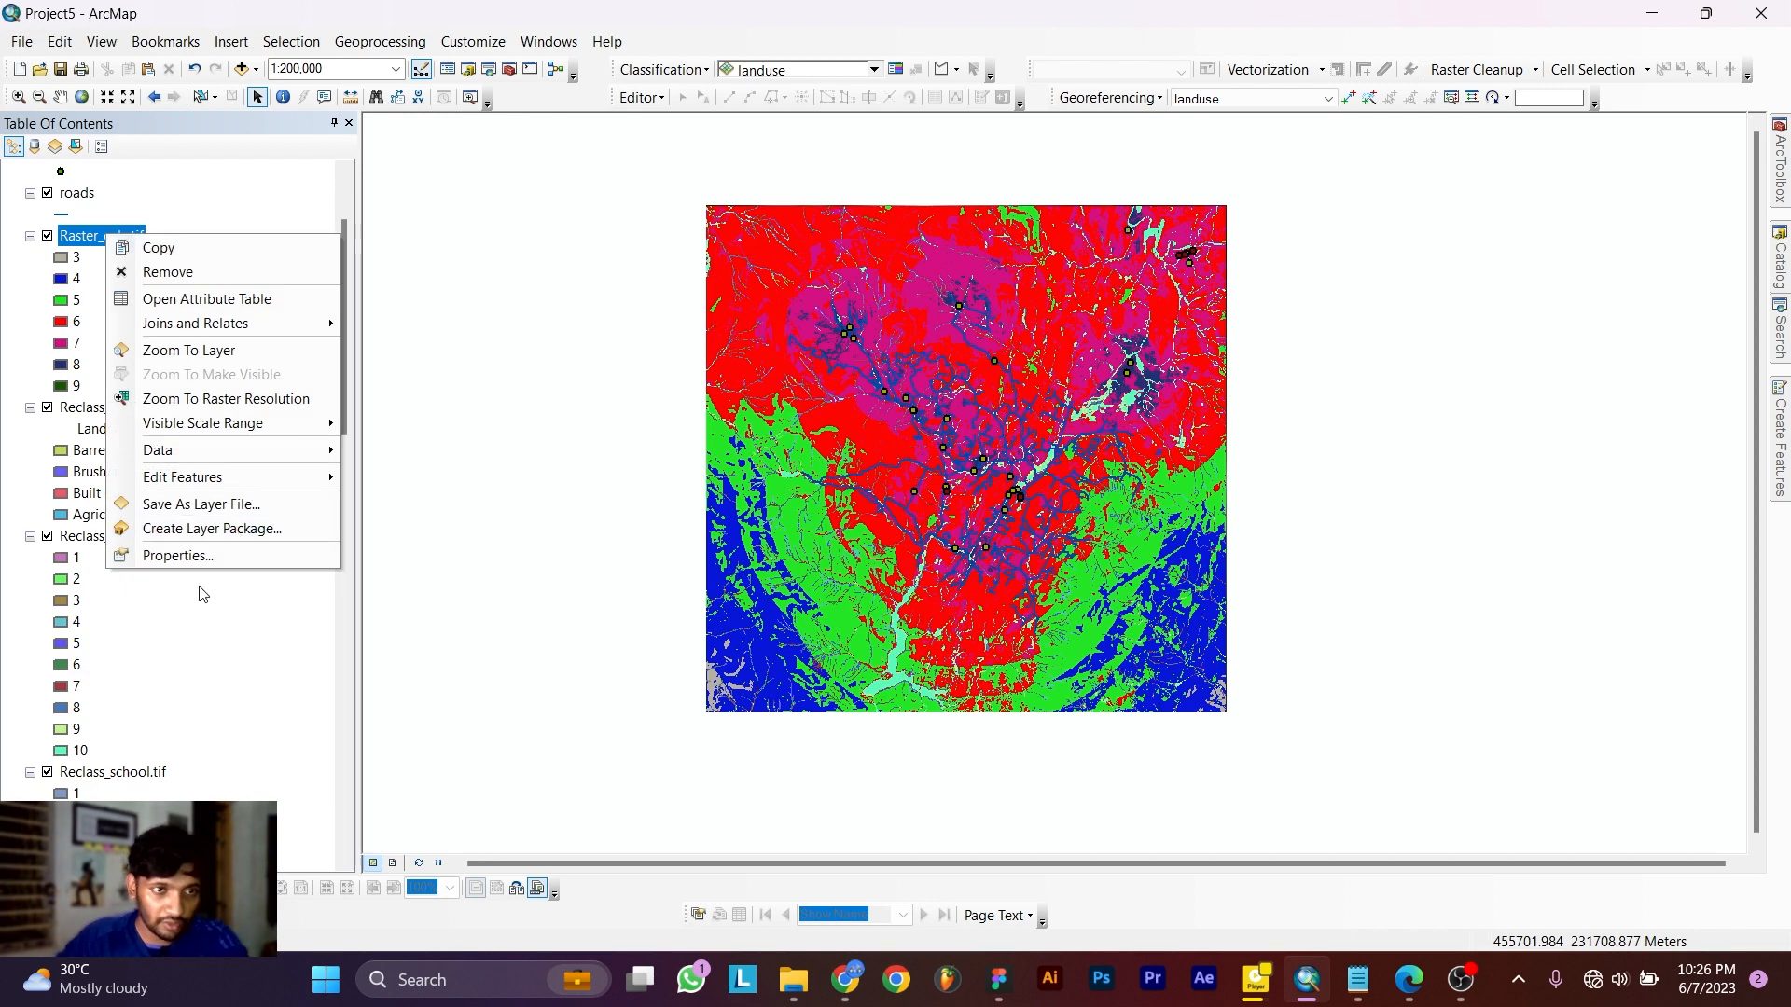
pyautogui.click(187, 555)
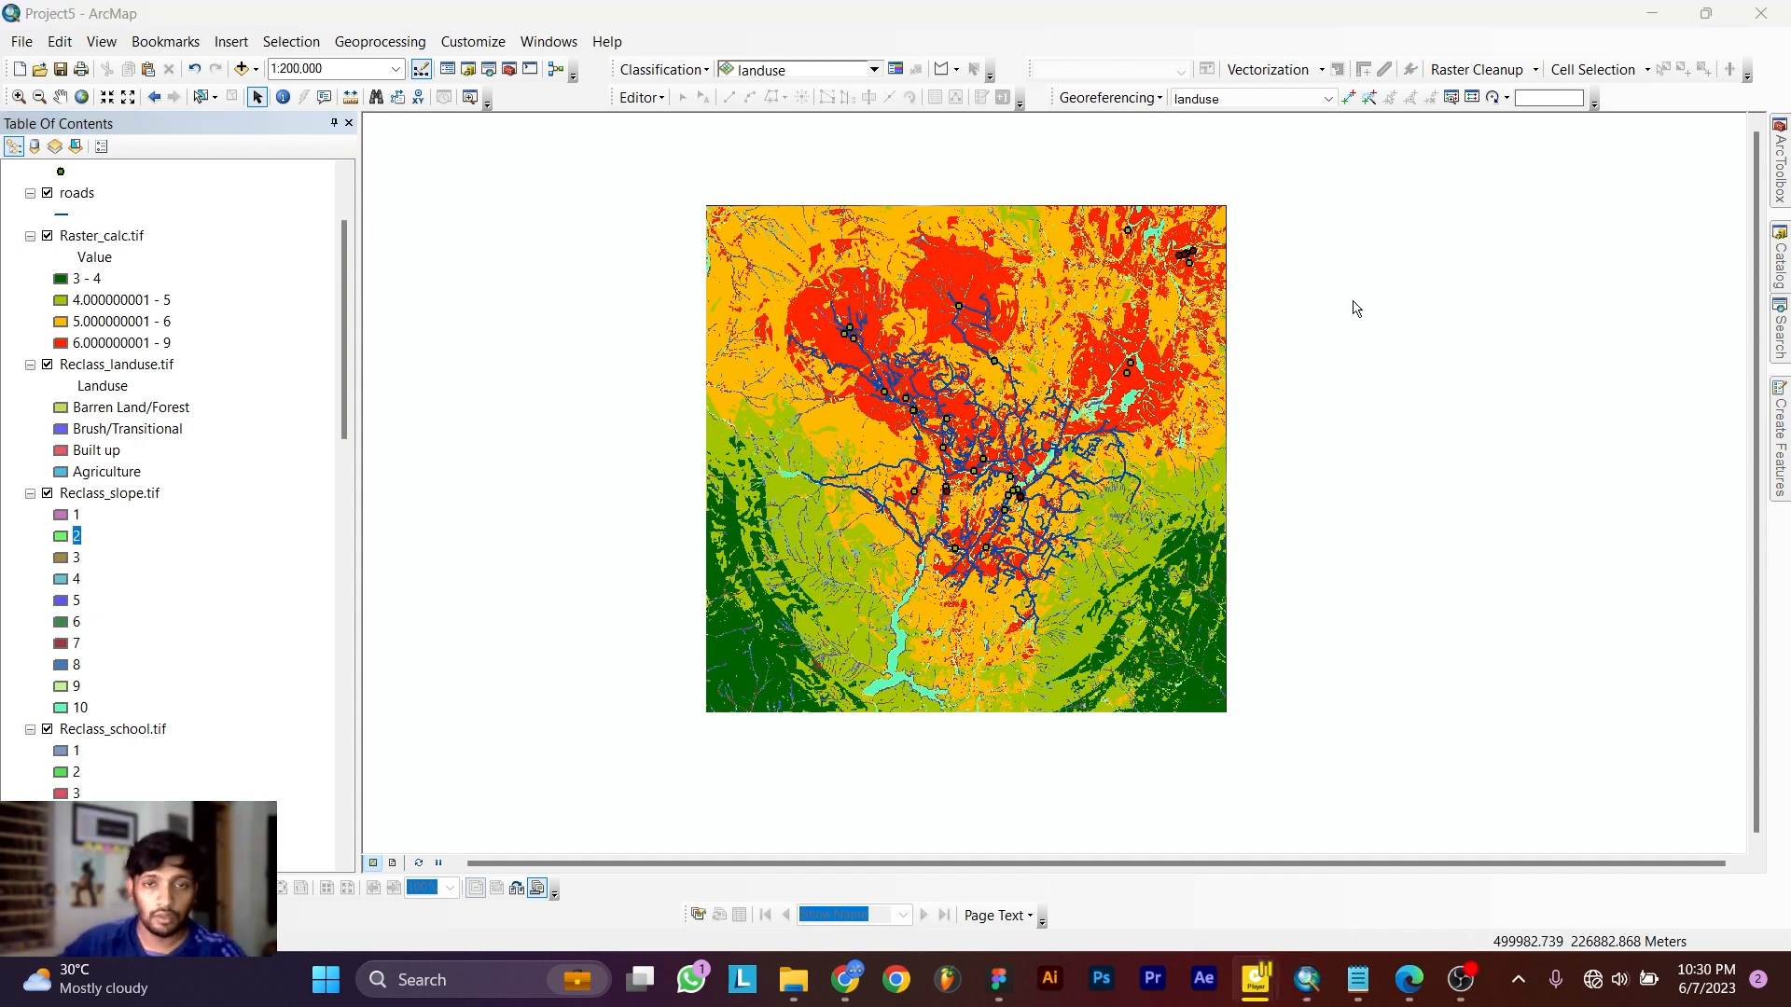
# Search for "weighted" and open the Weighted Overlay (Spatial Analyst) tool.
pyautogui.click(1770, 317)
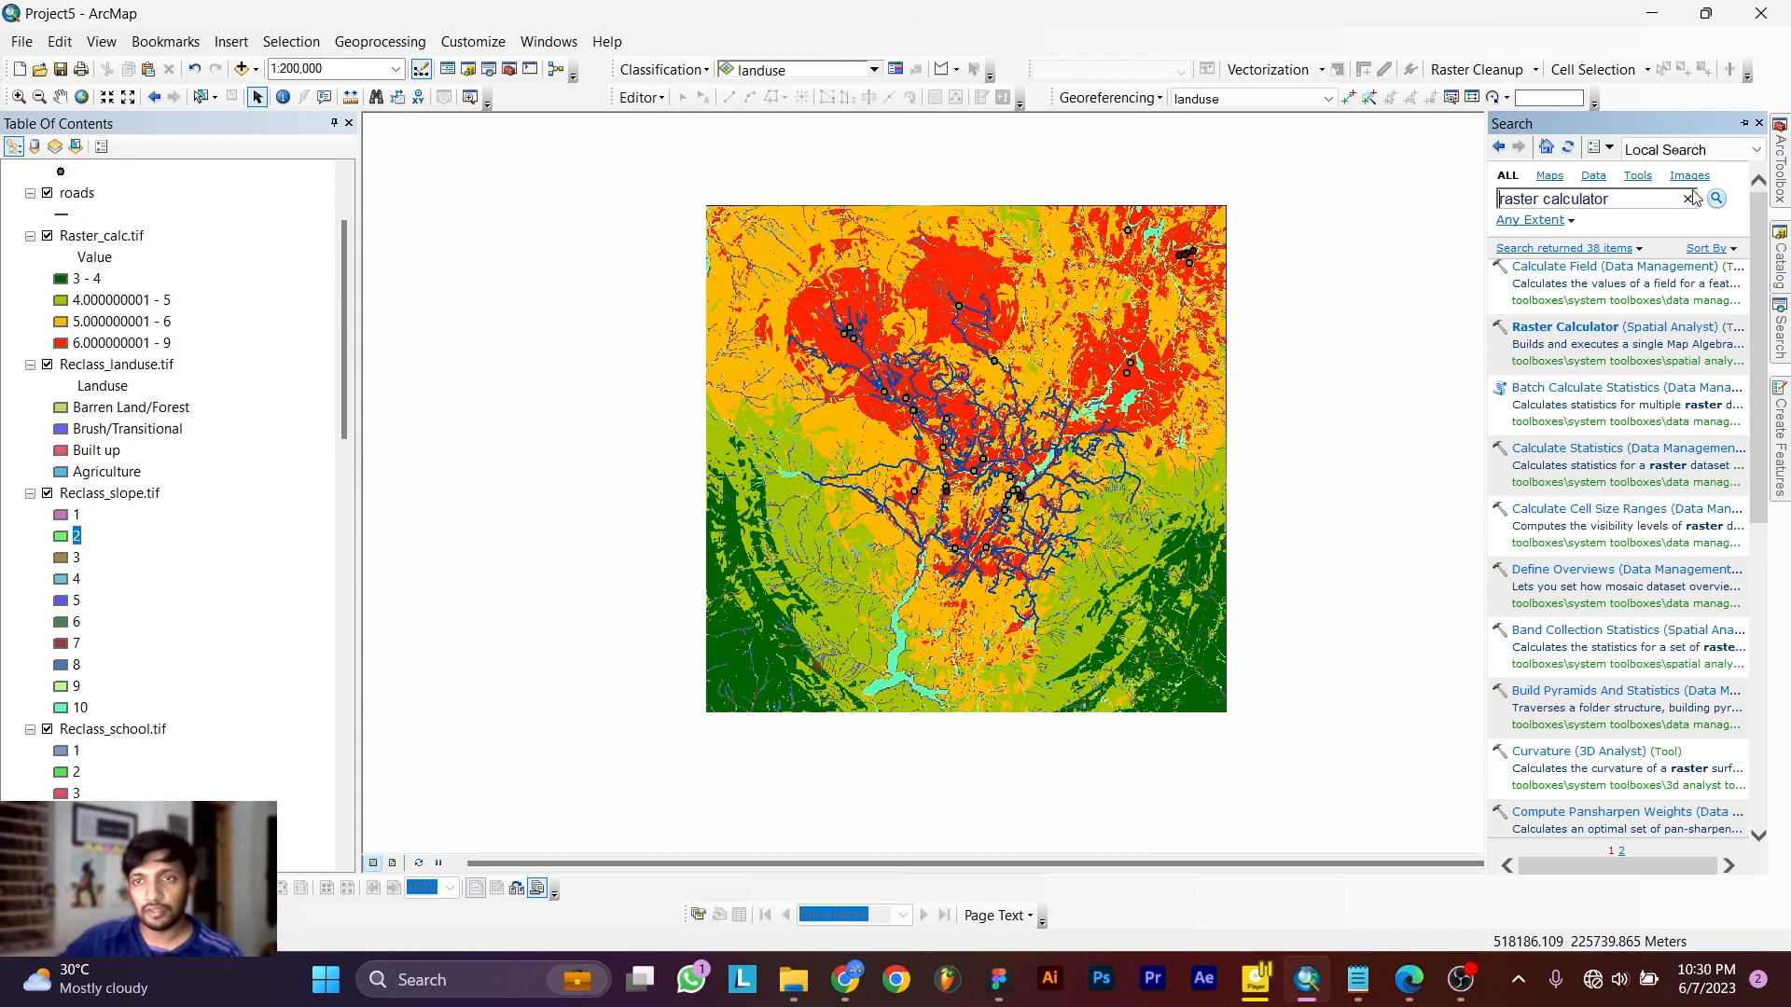
pyautogui.moveTo(1683, 202); pyautogui.dragTo(1449, 213)
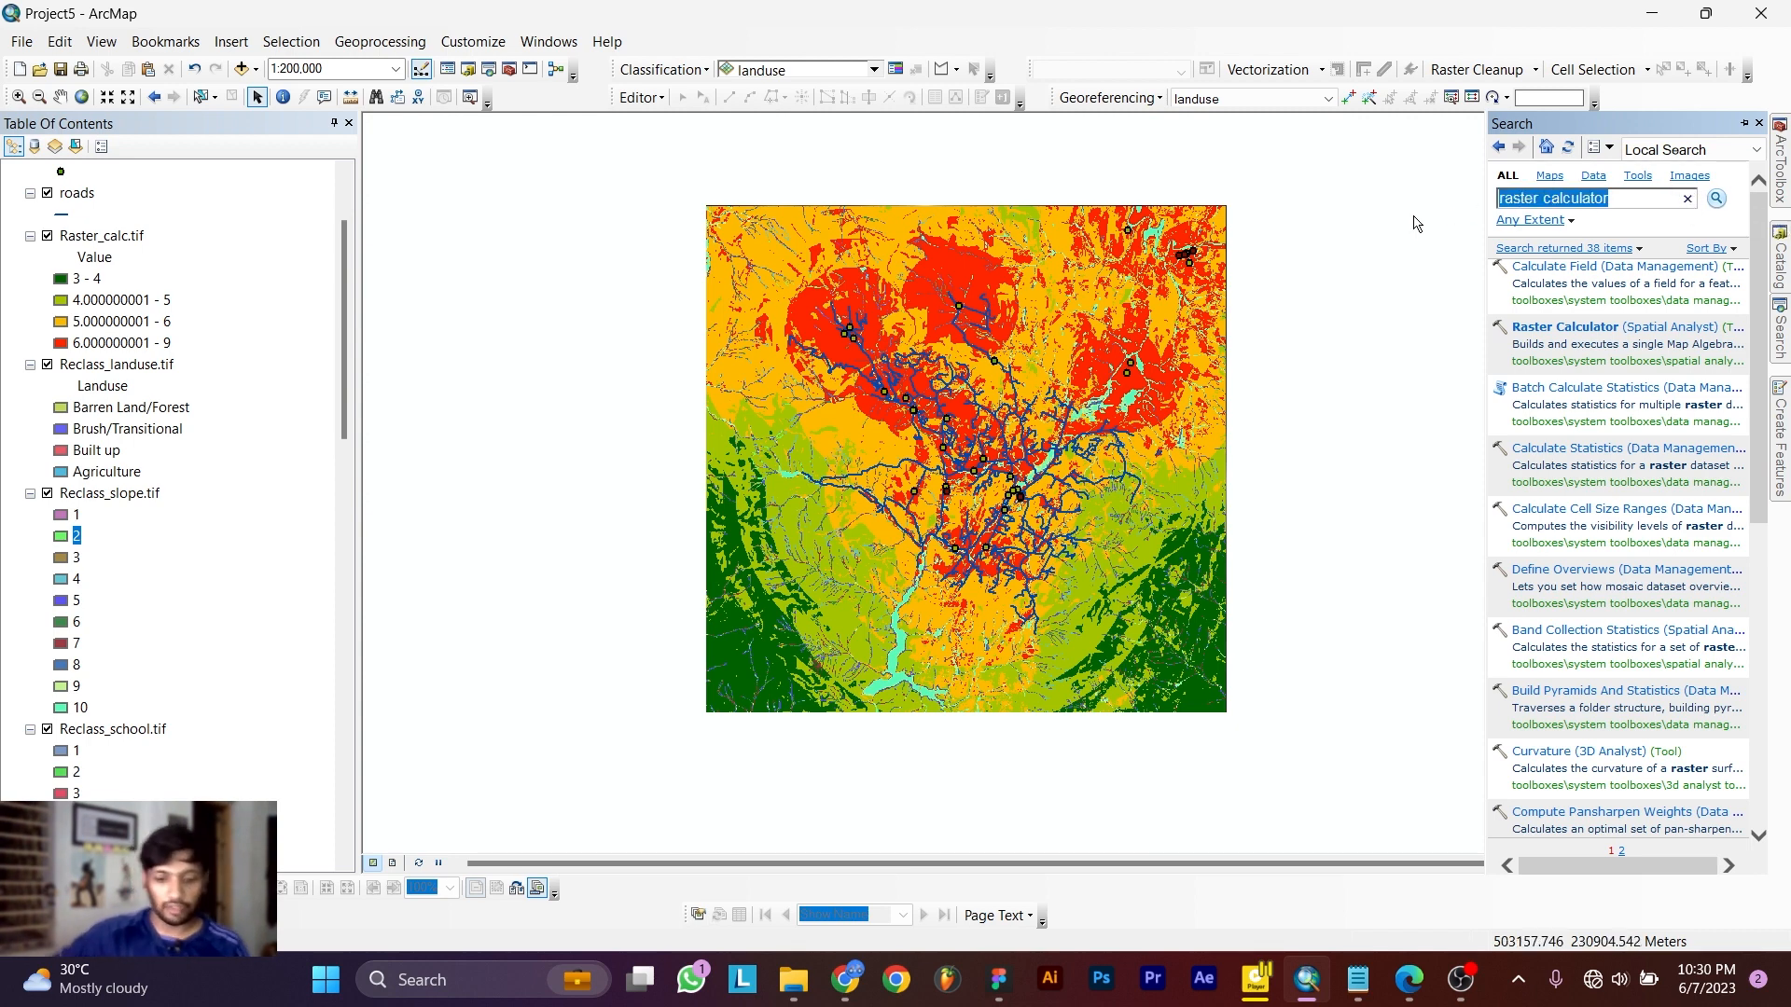
pyautogui.write('weigh')
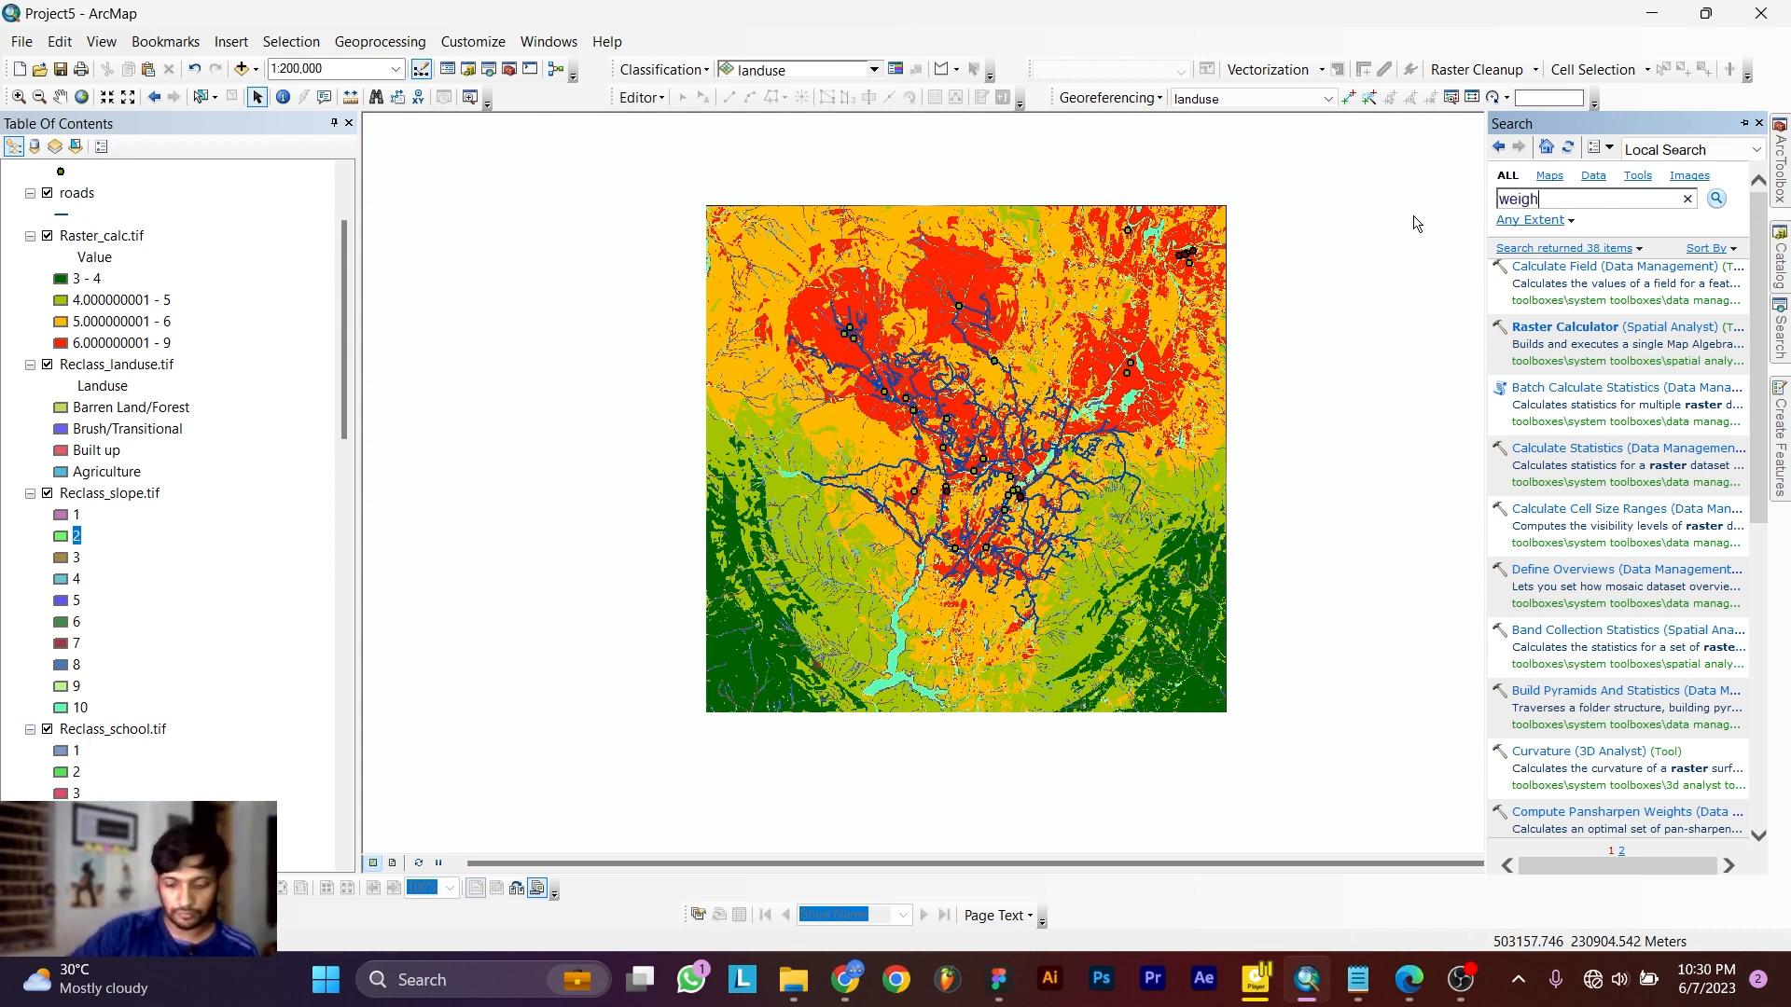
pyautogui.write('ted')
pyautogui.press('Return')
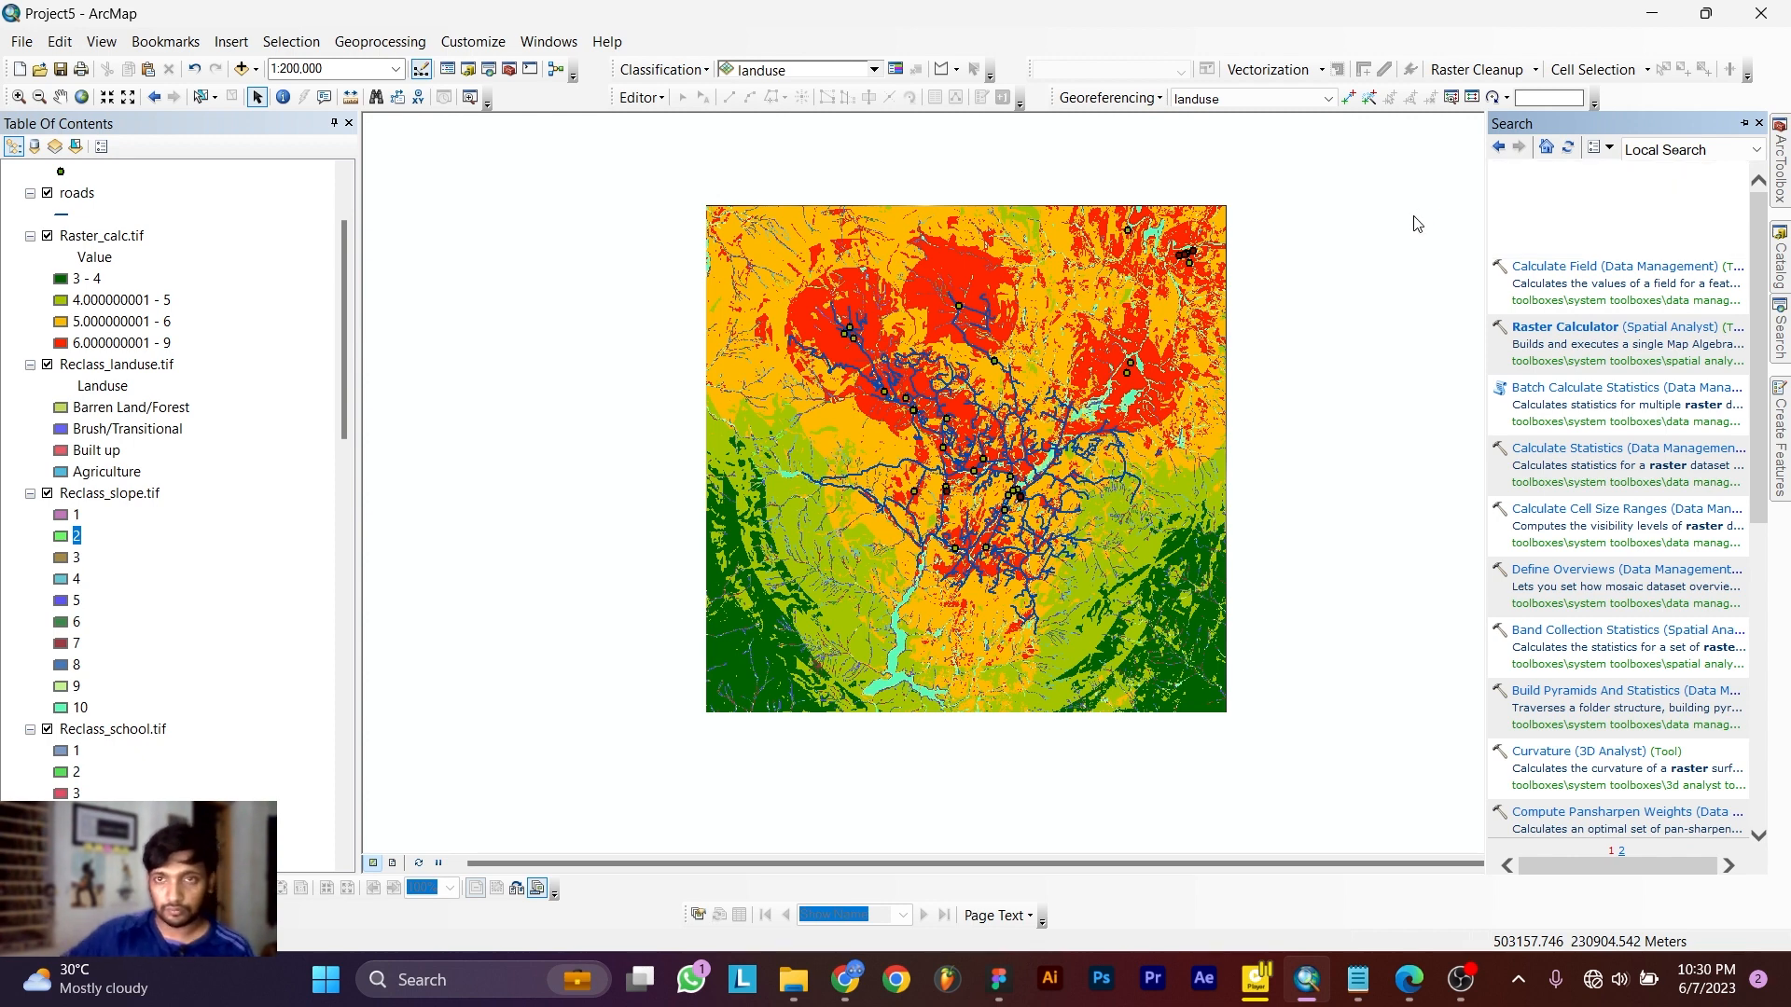
pyautogui.click(1558, 411)
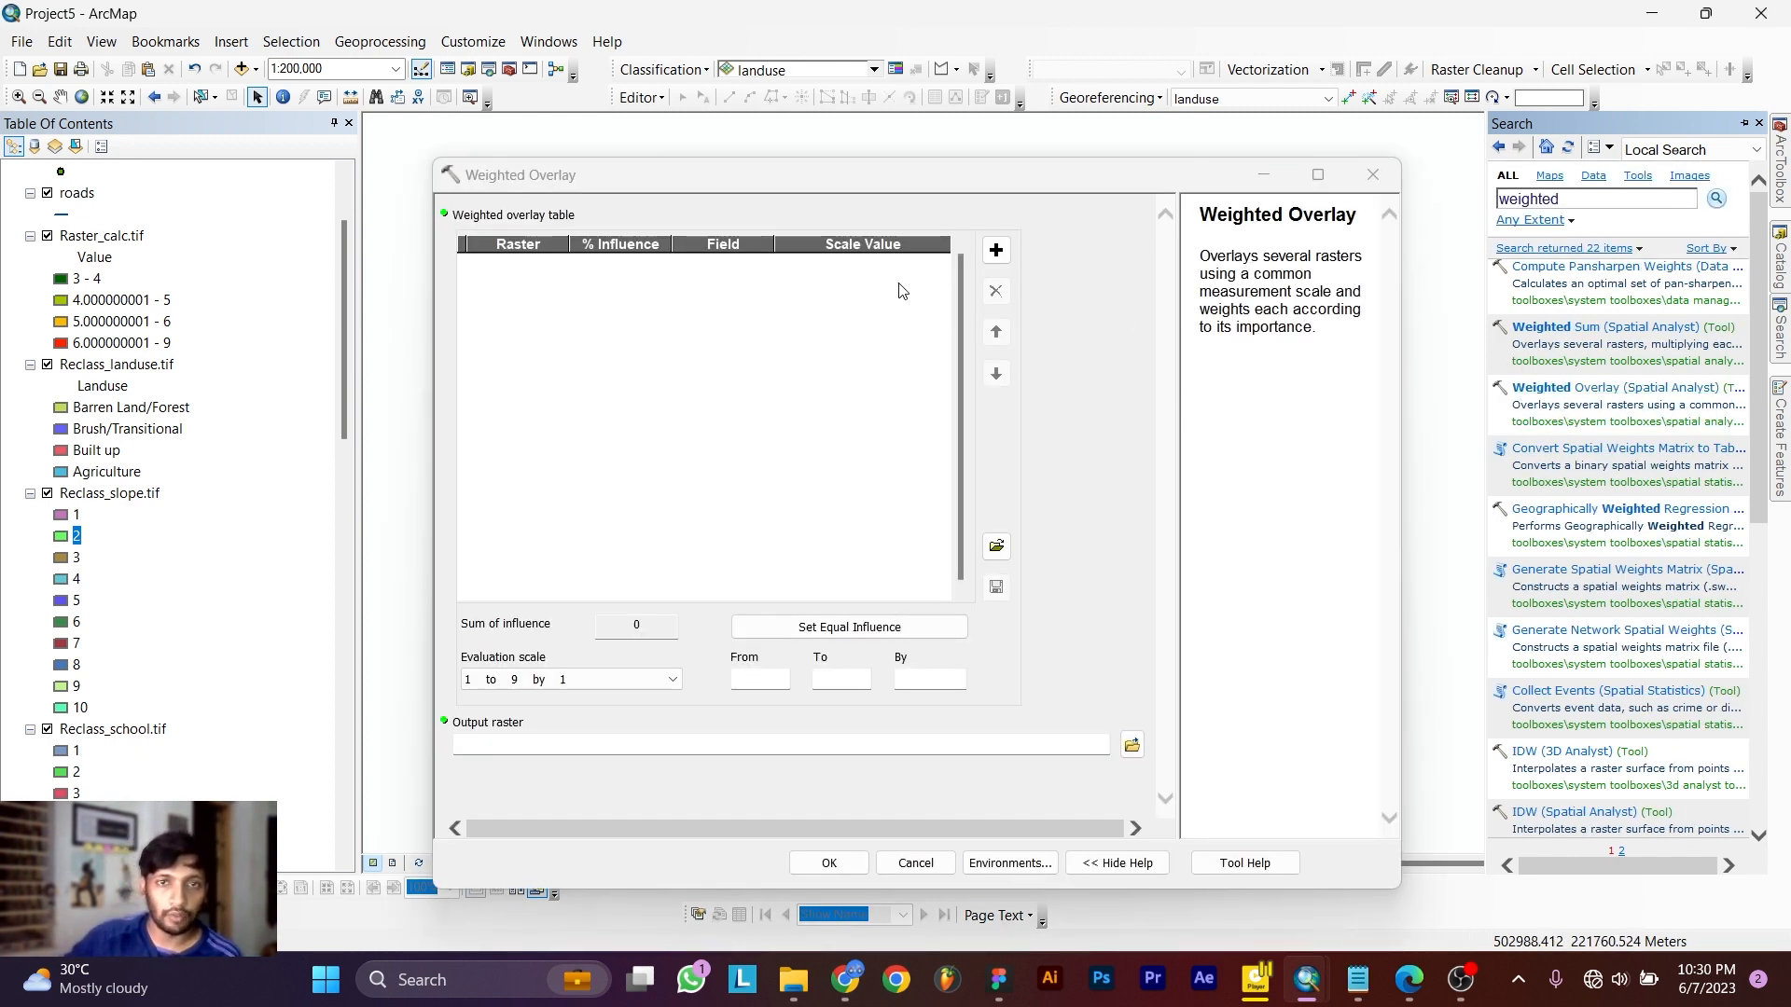
# Add Reclass_rec.tif with the Value input field to the weighted overlay table.
pyautogui.click(995, 252)
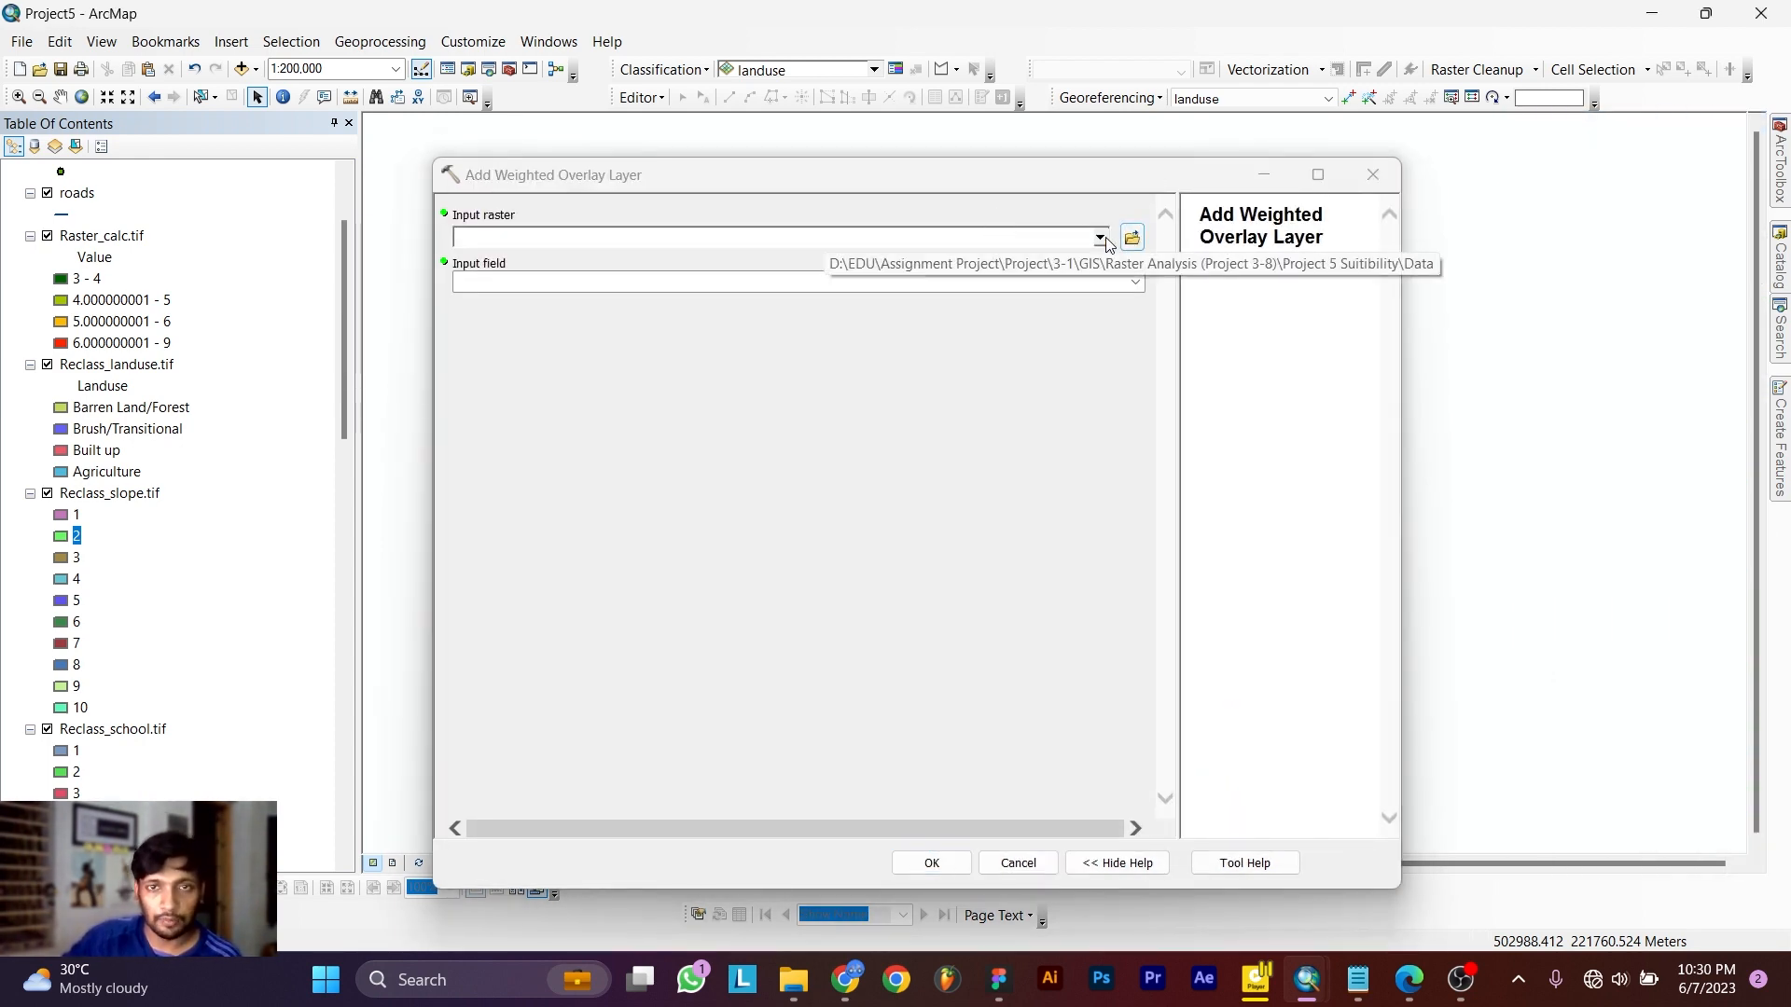
pyautogui.click(1102, 239)
pyautogui.click(504, 359)
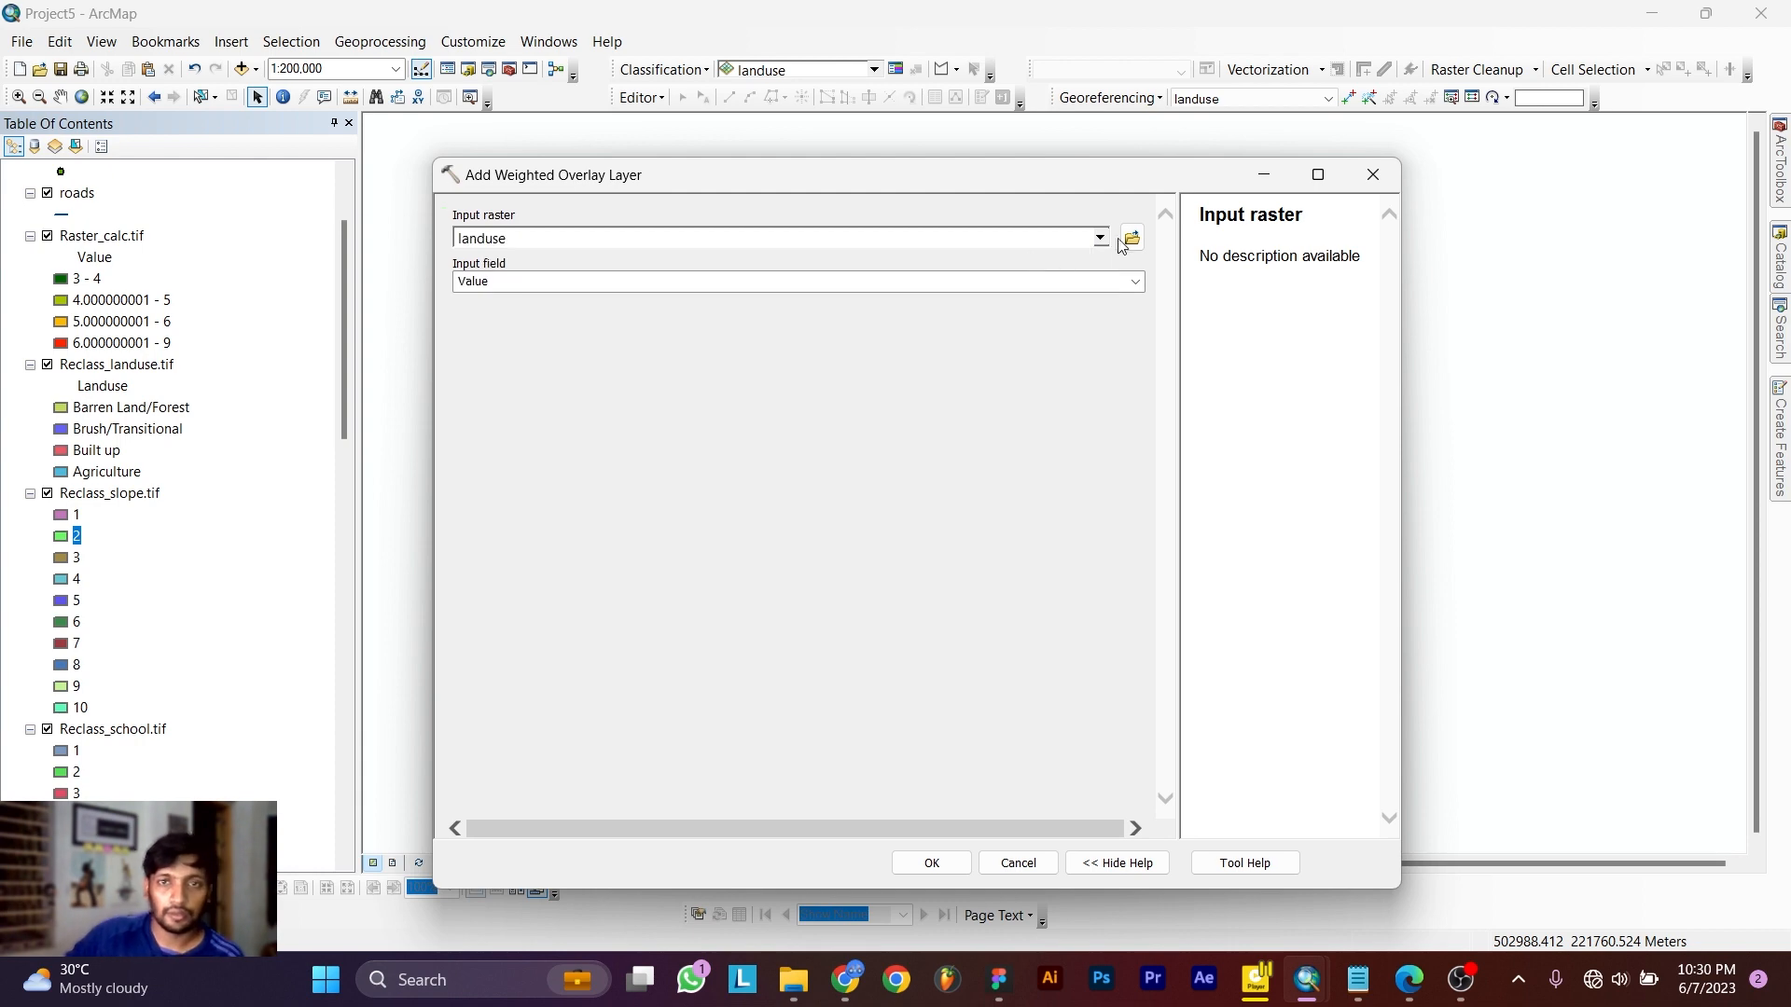
pyautogui.click(1100, 239)
pyautogui.click(550, 328)
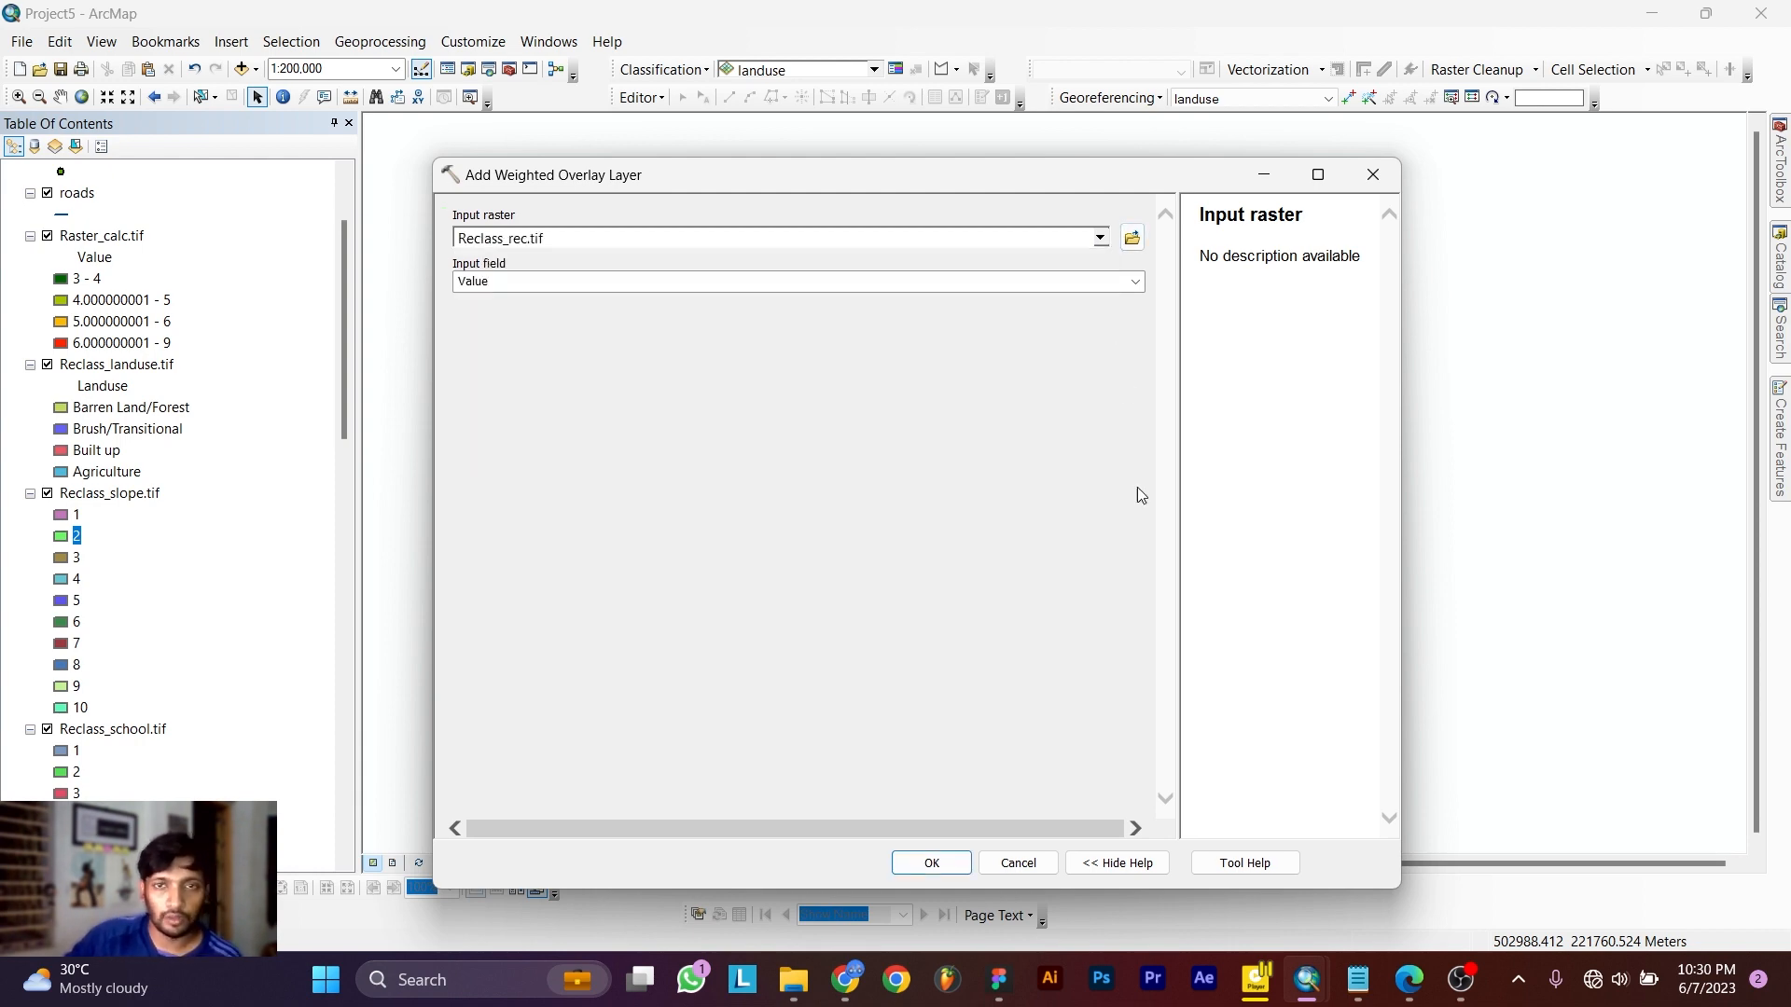
pyautogui.click(952, 862)
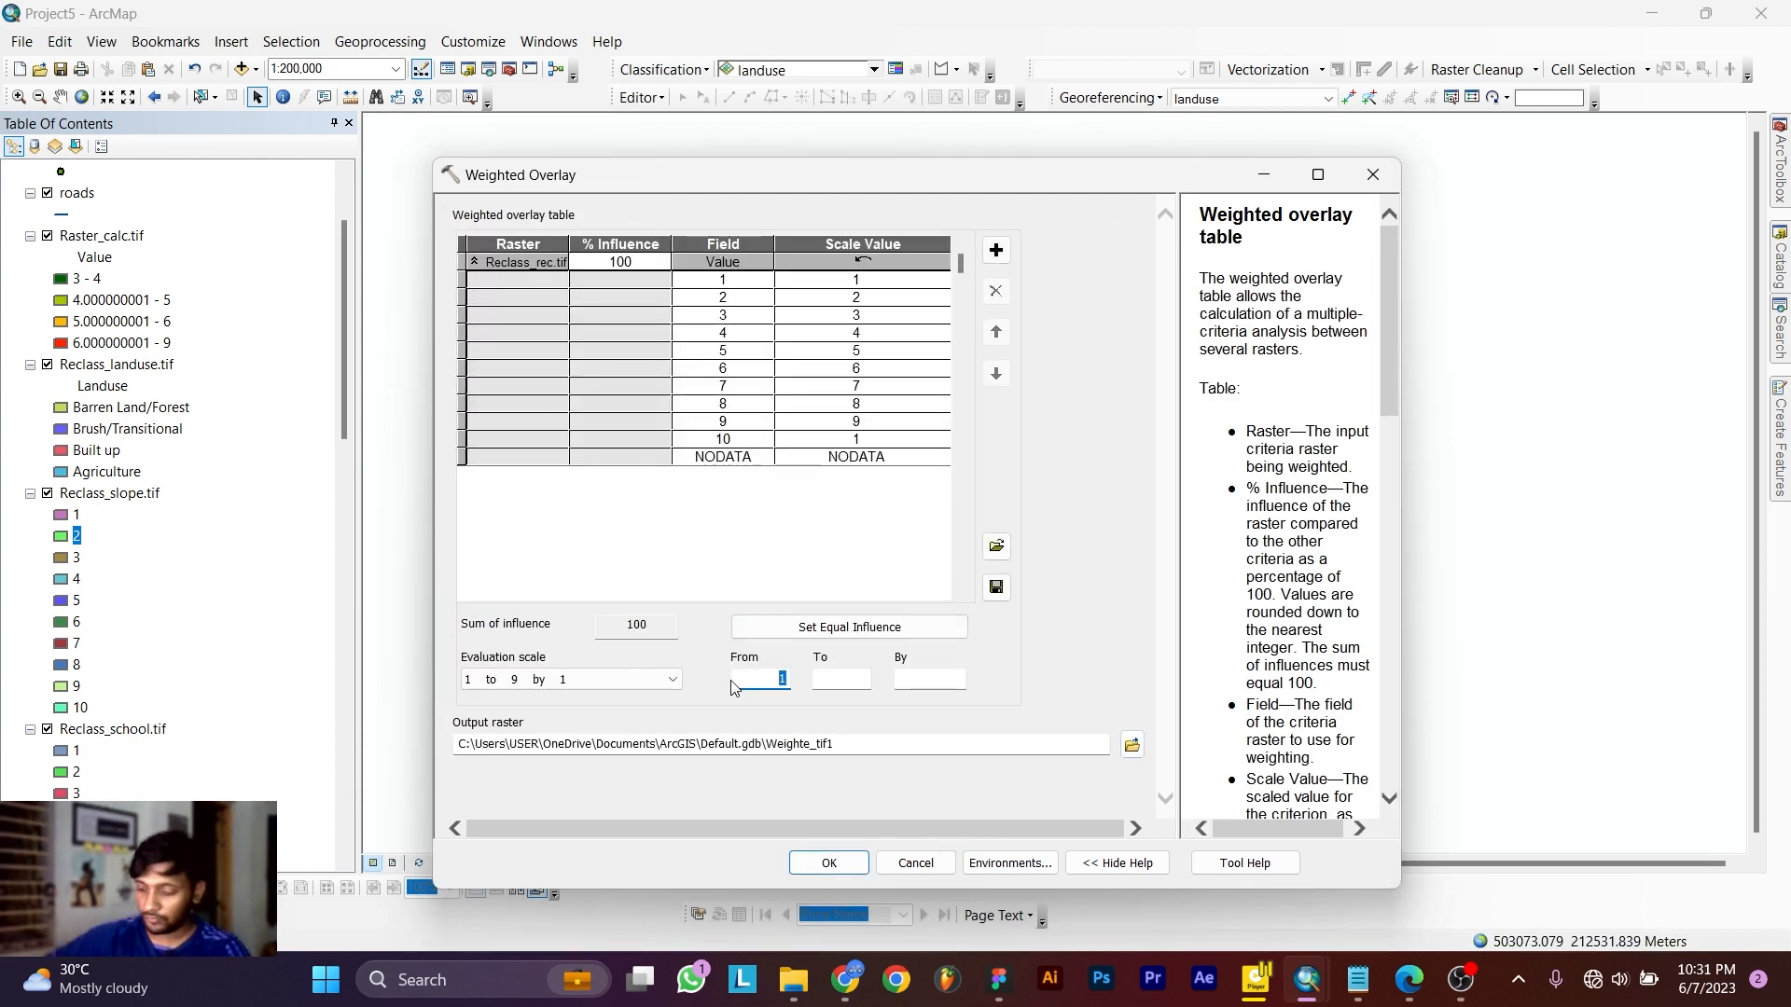
# Set the weighted overlay evaluation scale to run from 1 to 10 by 1.
pyautogui.write('1')
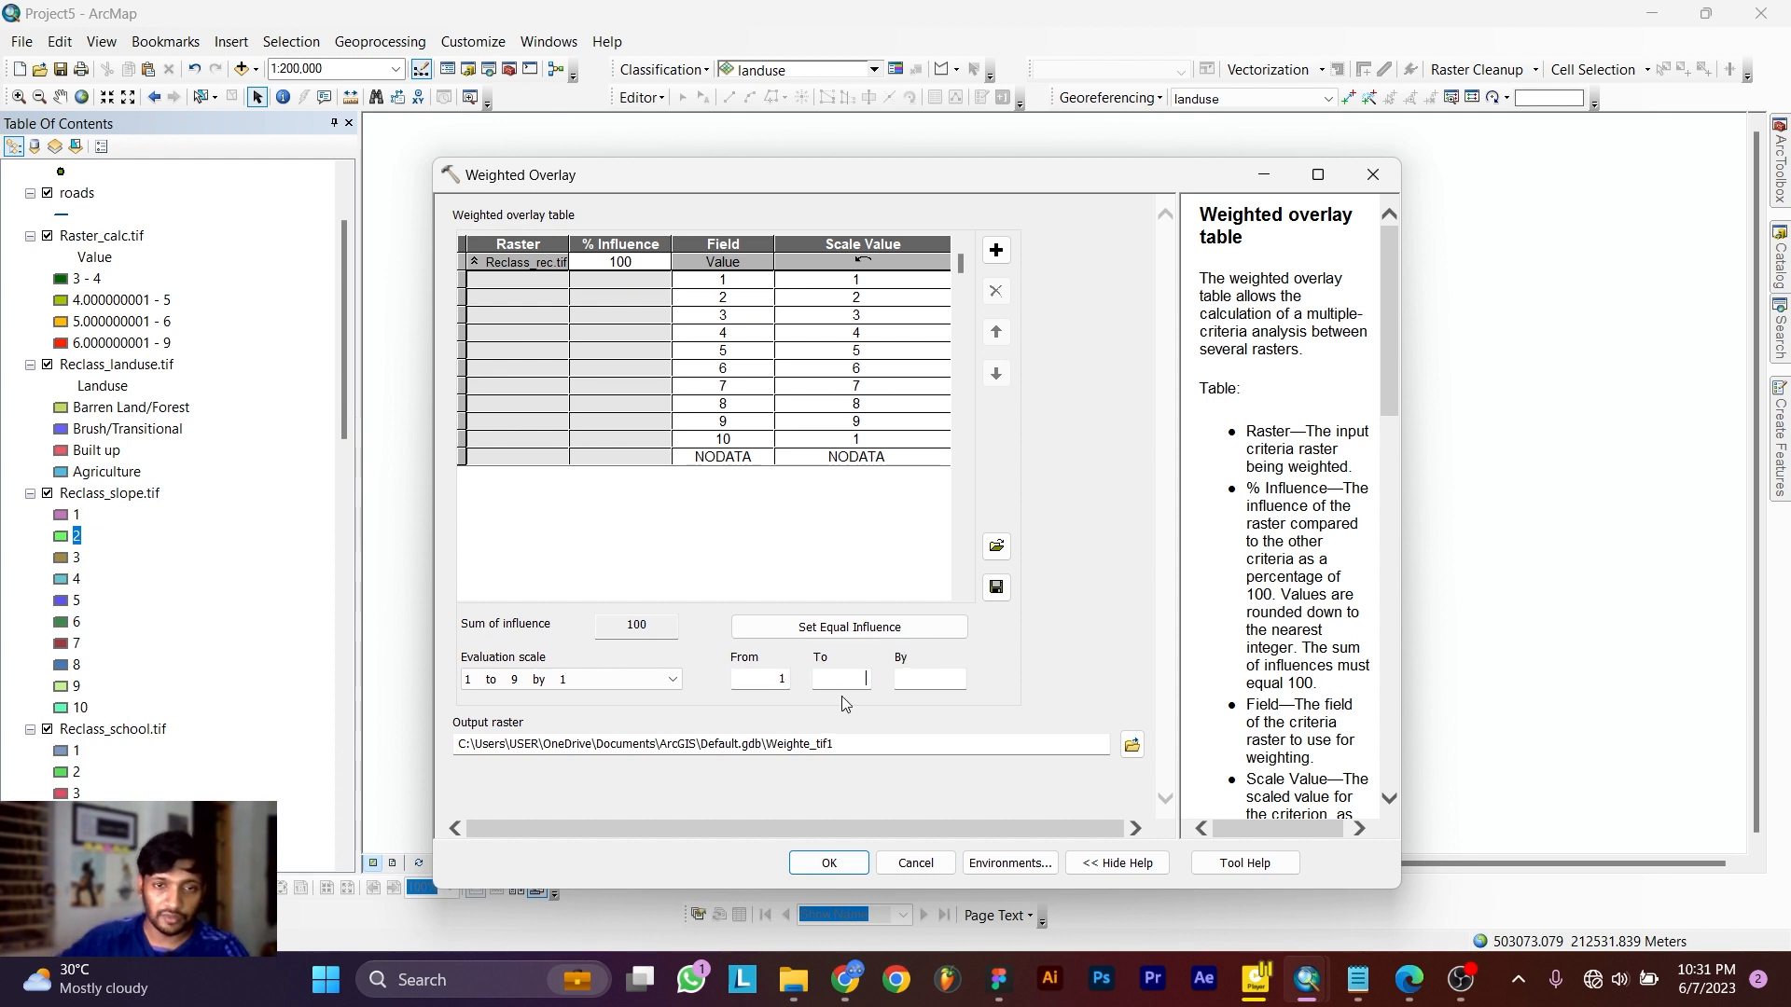
pyautogui.write('10')
pyautogui.click(937, 680)
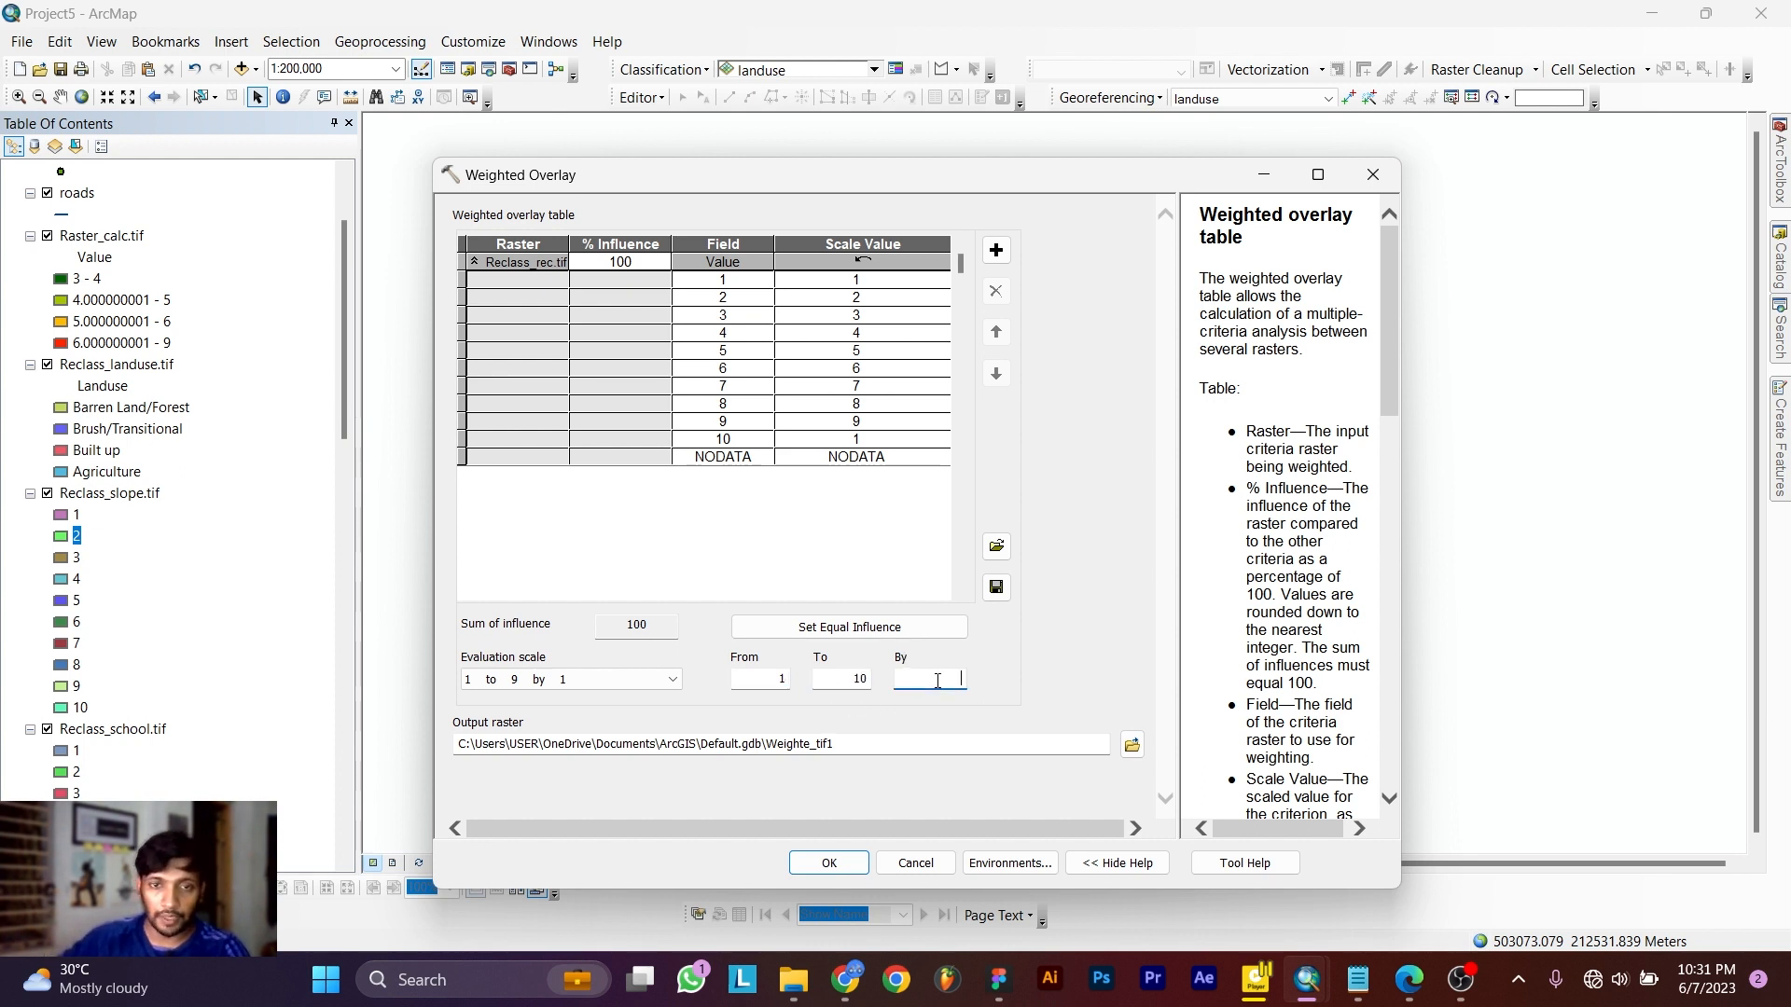
pyautogui.write('1')
pyautogui.press('Tab')
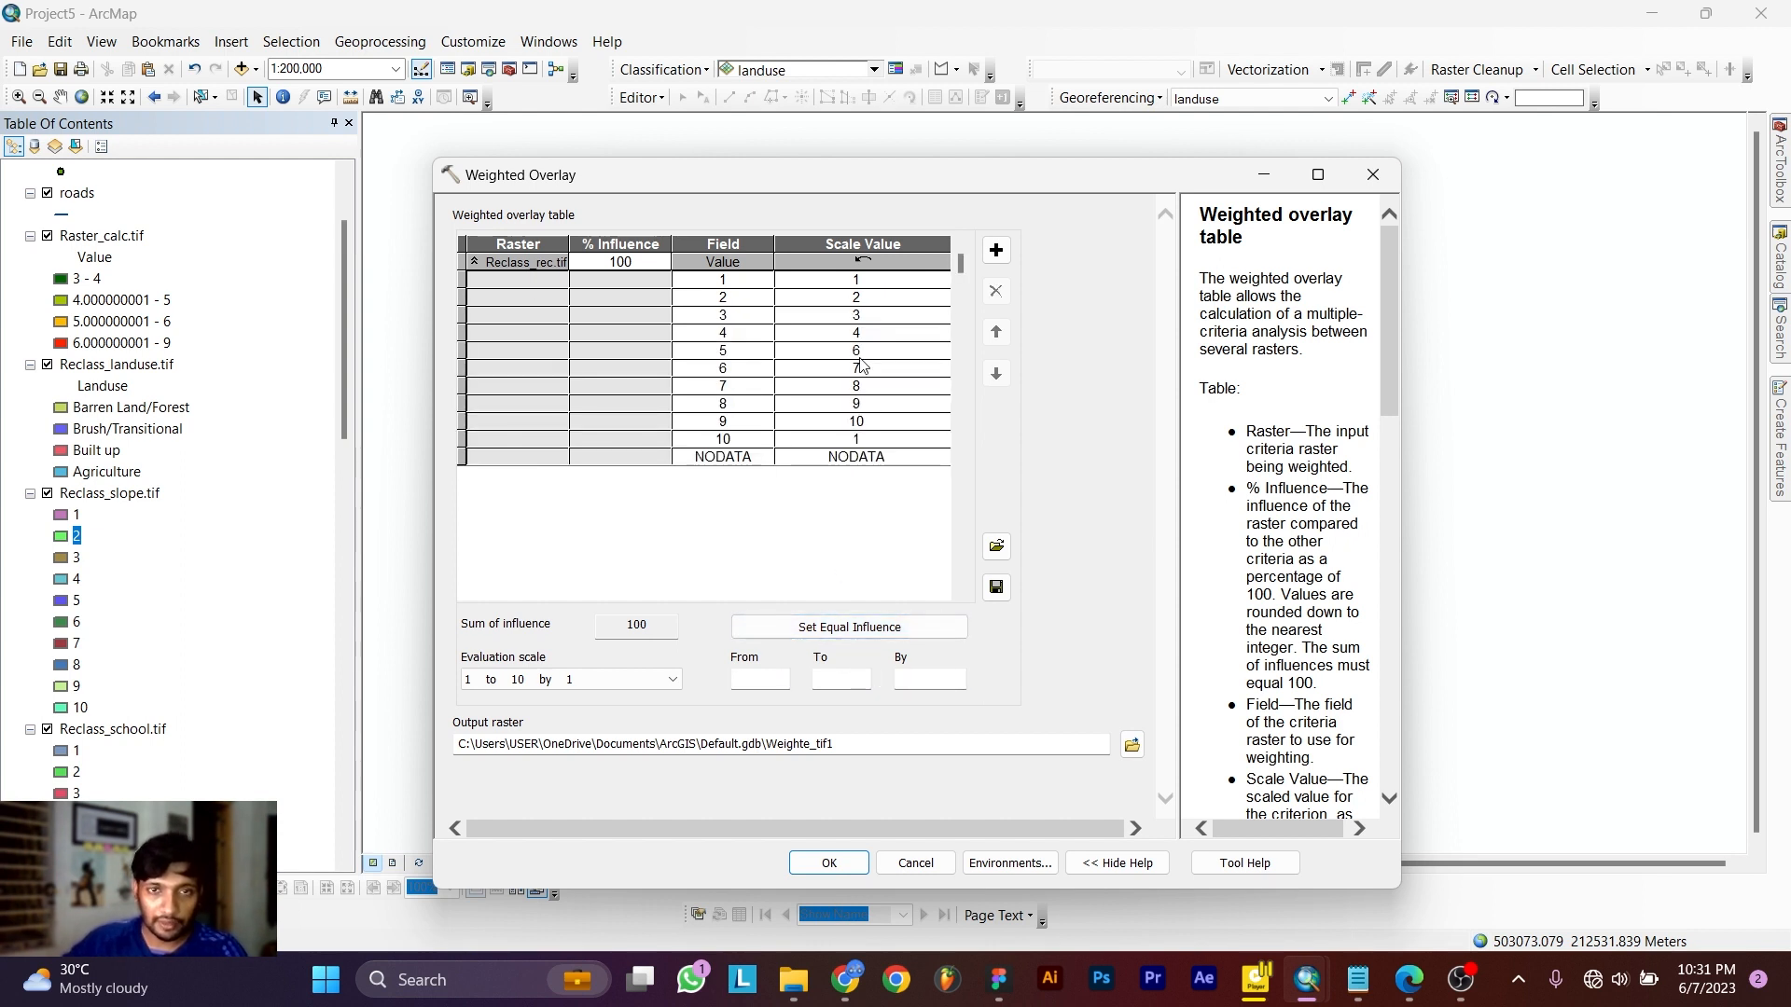
# Change the scale value of Reclass_rec.tif class 4 to 5 and restore it to 4.
pyautogui.click(942, 336)
pyautogui.click(839, 333)
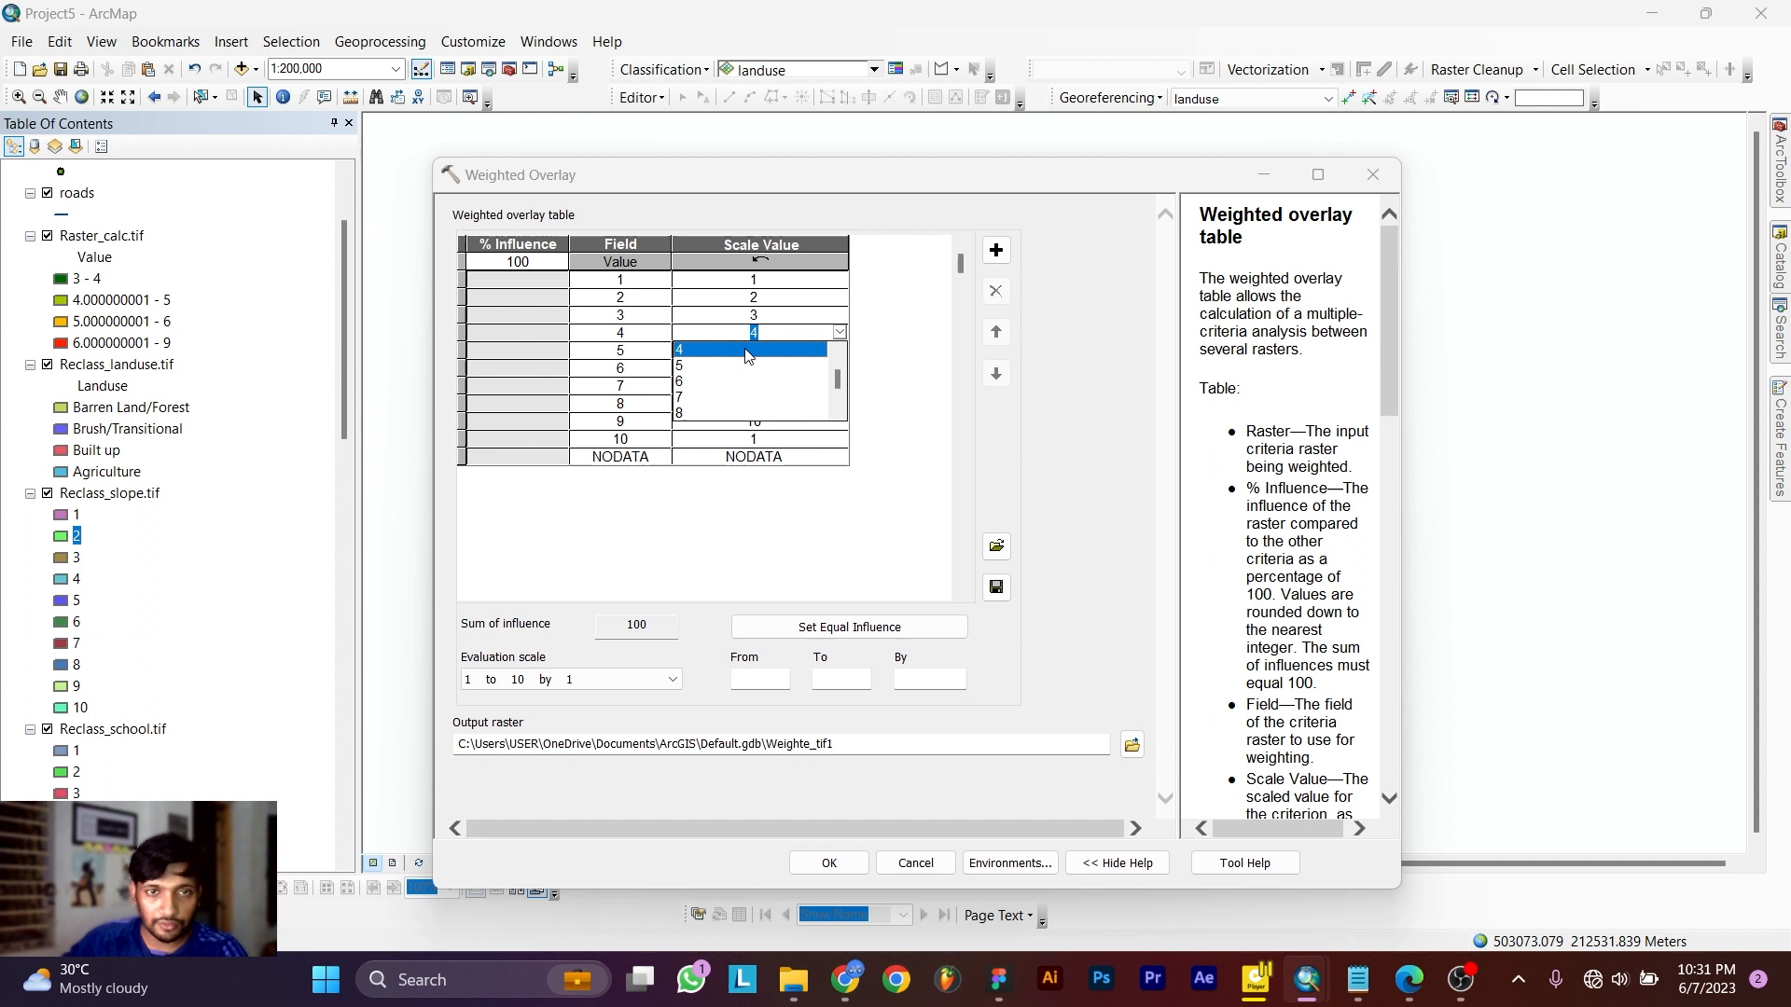
pyautogui.click(695, 368)
pyautogui.click(816, 370)
pyautogui.press('Down')
pyautogui.press('Down')
pyautogui.press('Down')
pyautogui.press('Down')
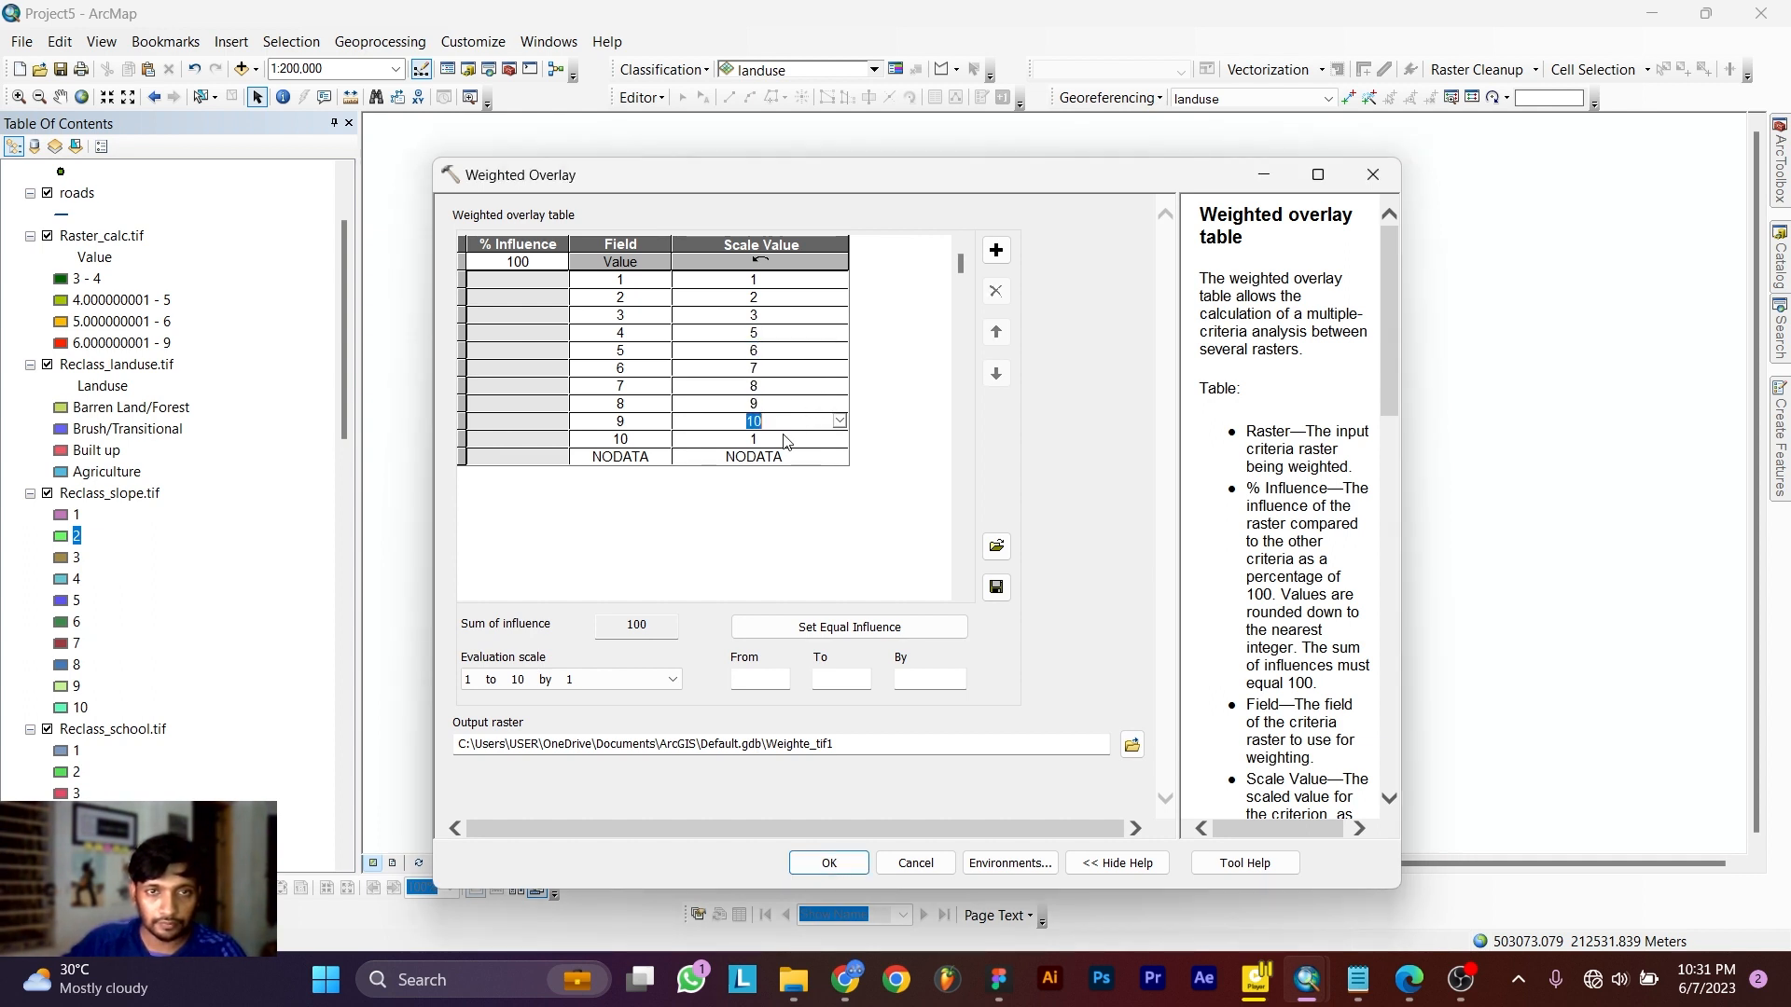
pyautogui.click(839, 333)
pyautogui.click(709, 350)
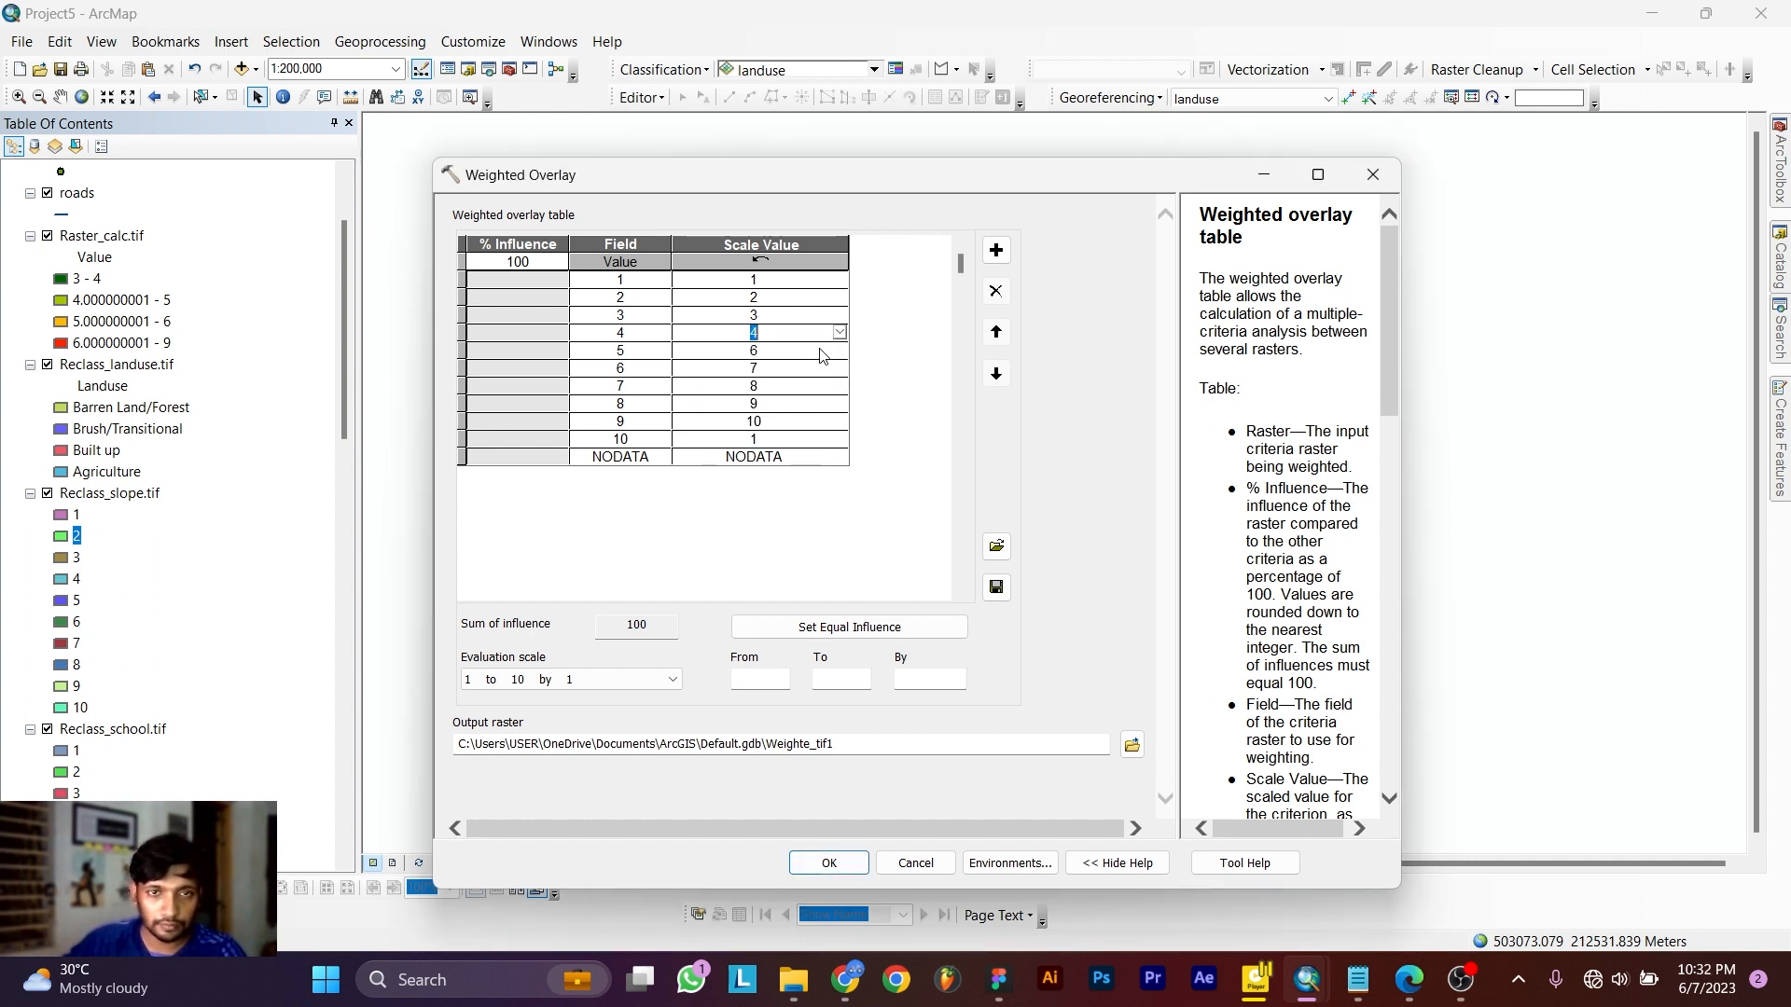
# Set the scale values of Reclass_rec.tif classes 5, 6 and 7 to 5, 6 and 7 respectively.
pyautogui.click(765, 350)
pyautogui.click(840, 349)
pyautogui.click(714, 366)
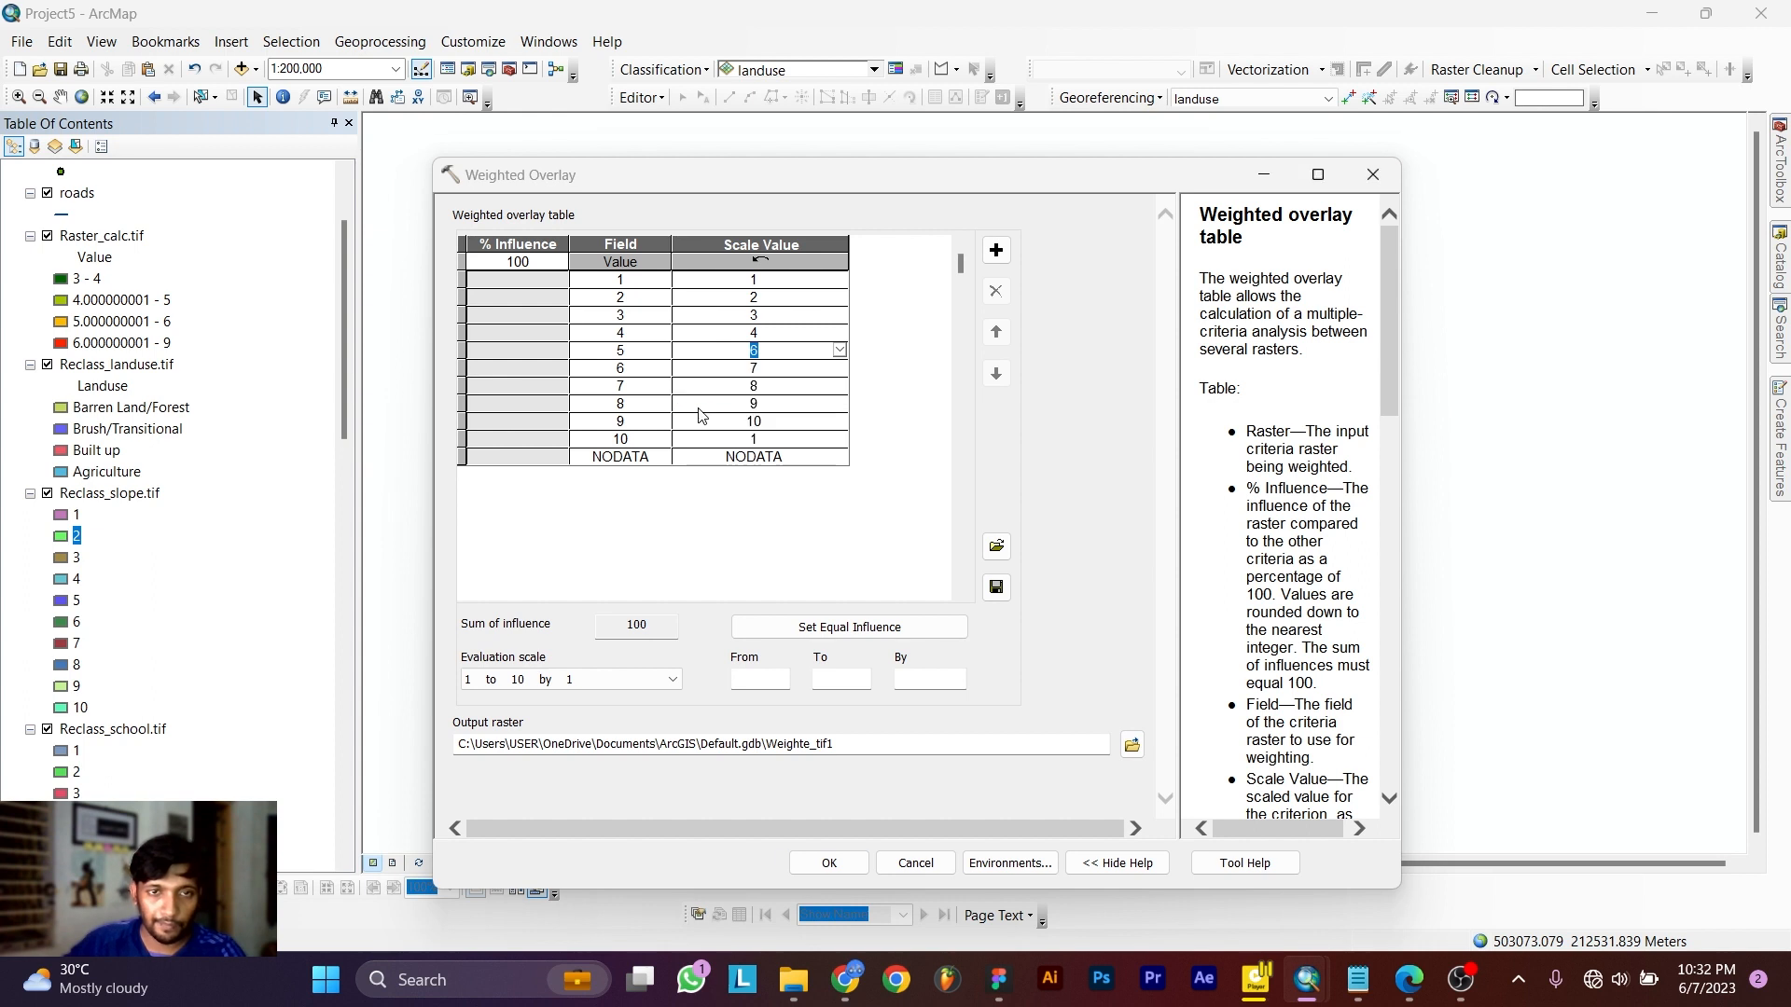
pyautogui.click(840, 350)
pyautogui.click(826, 366)
pyautogui.click(840, 367)
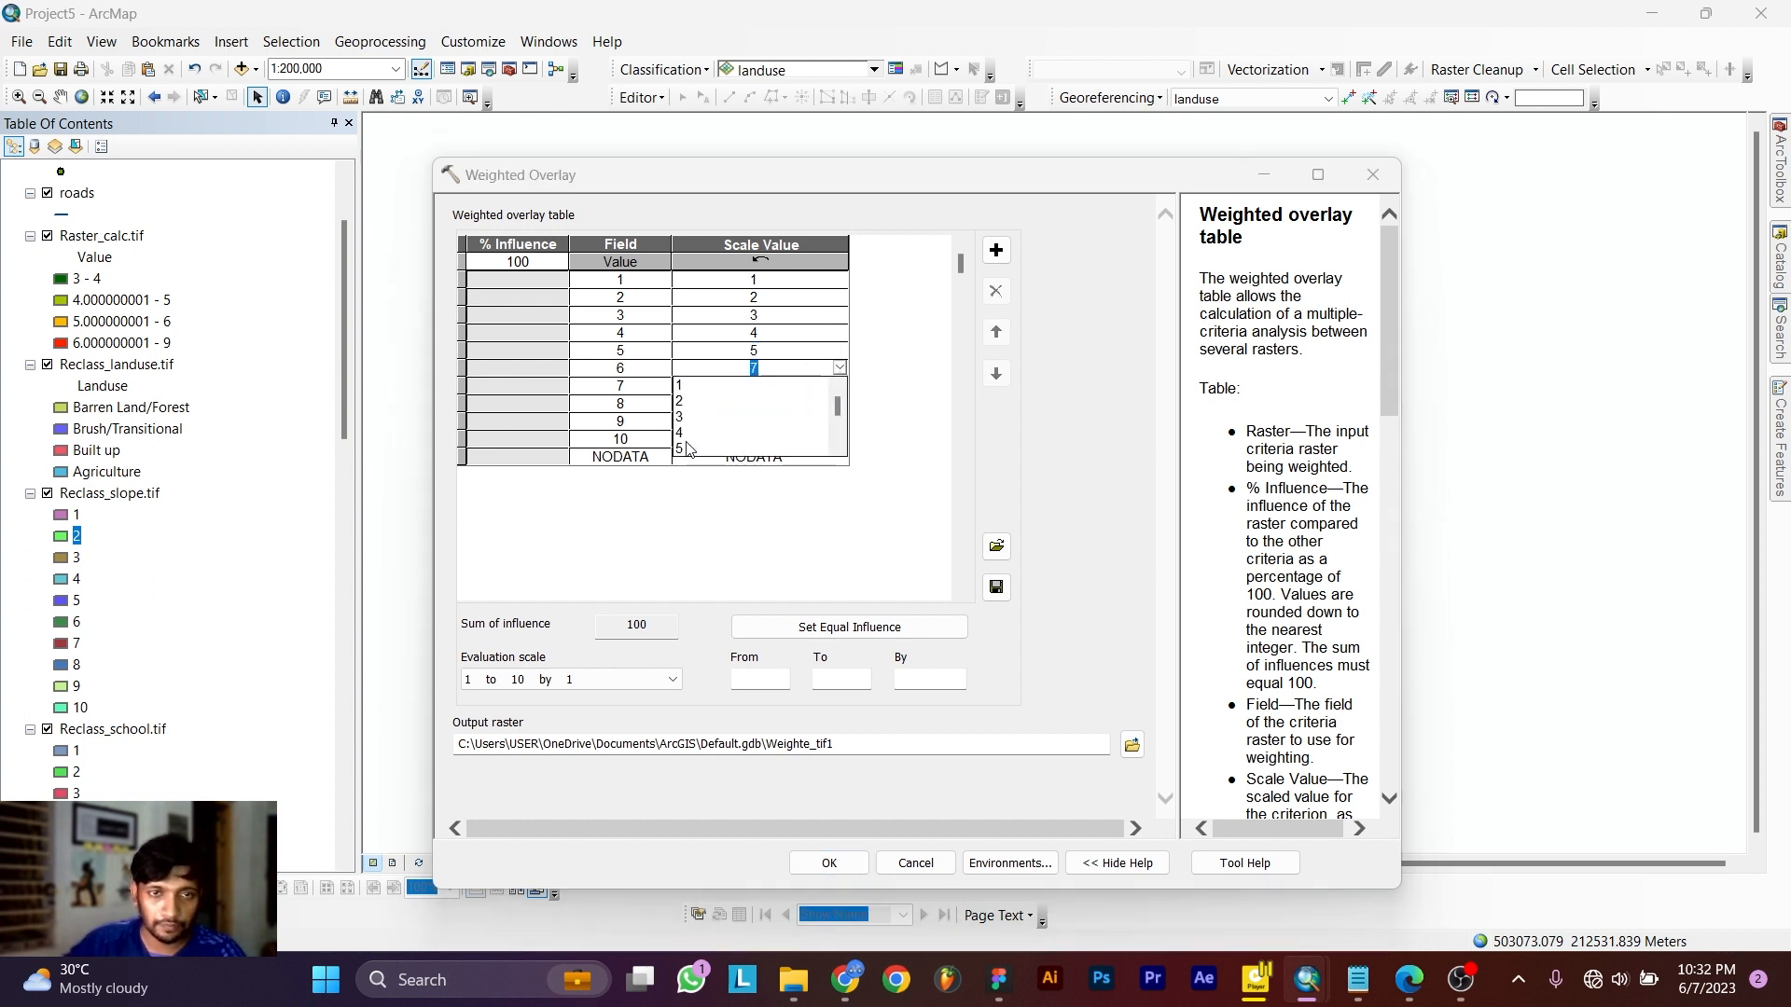
pyautogui.click(700, 415)
pyautogui.click(839, 386)
pyautogui.click(751, 433)
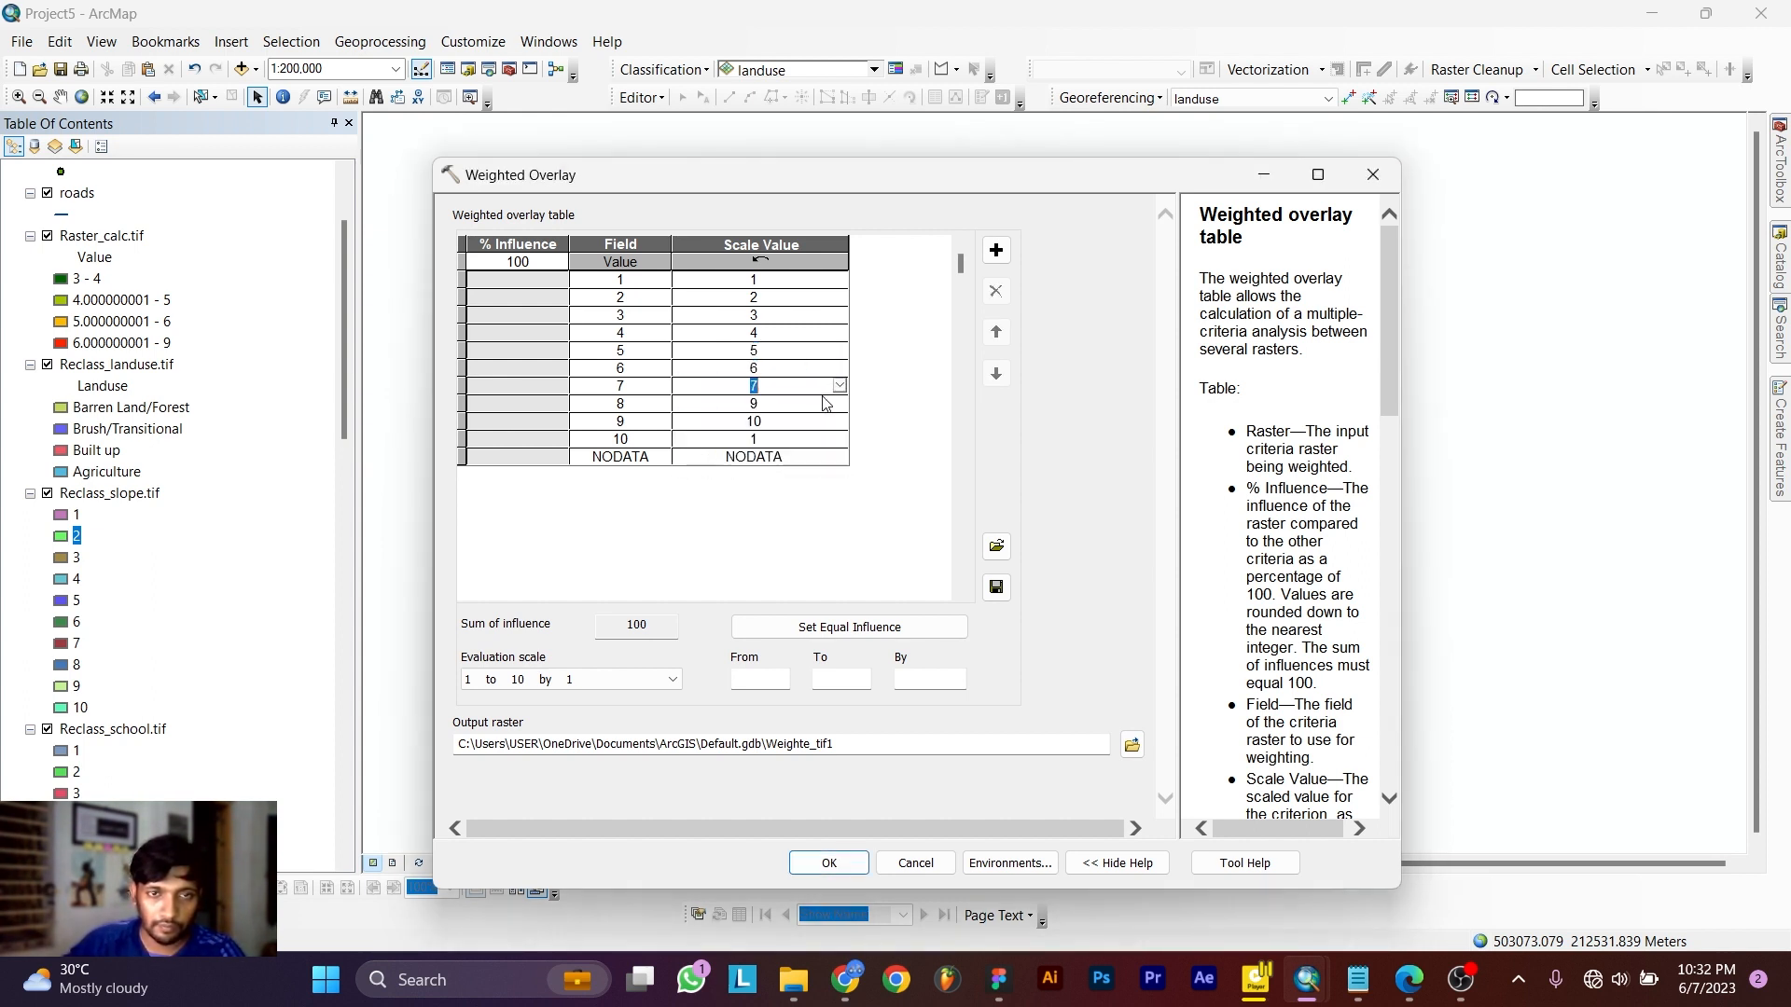
# Set the scale values of Reclass_rec.tif classes 8, 9 and 10 to 8, 9 and 10 respectively.
pyautogui.click(839, 403)
pyautogui.click(797, 436)
pyautogui.click(839, 420)
pyautogui.click(735, 455)
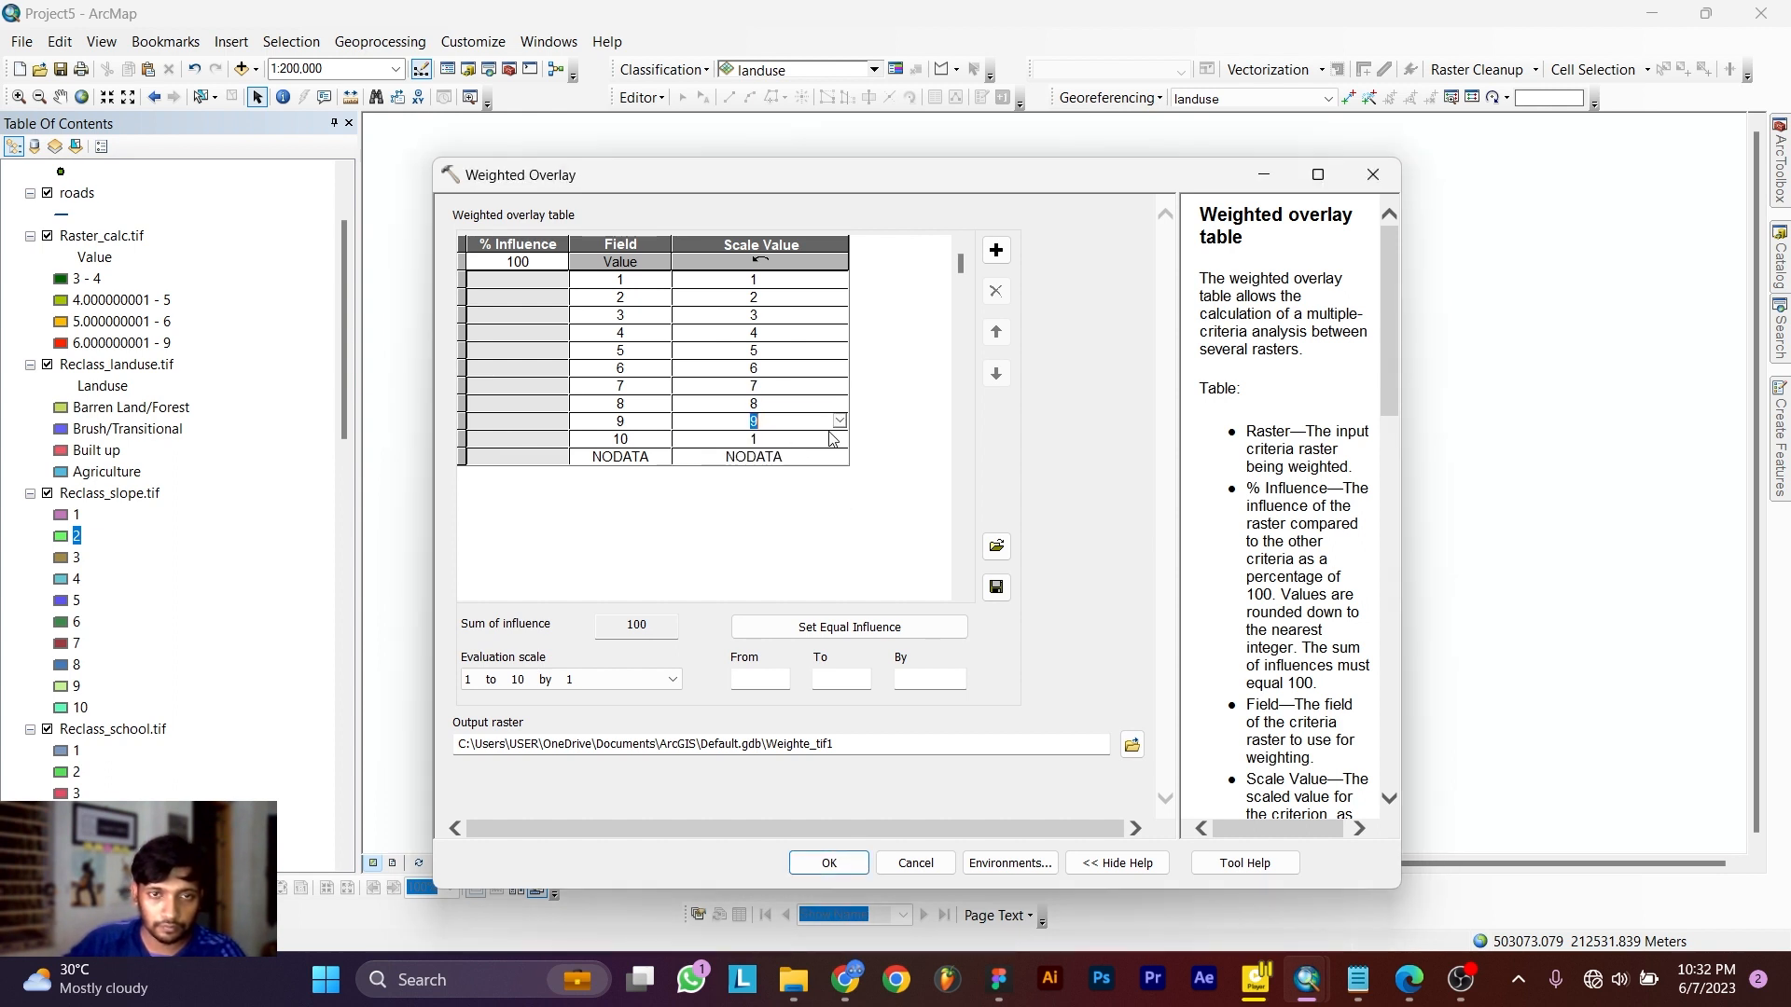
pyautogui.click(840, 438)
pyautogui.click(715, 485)
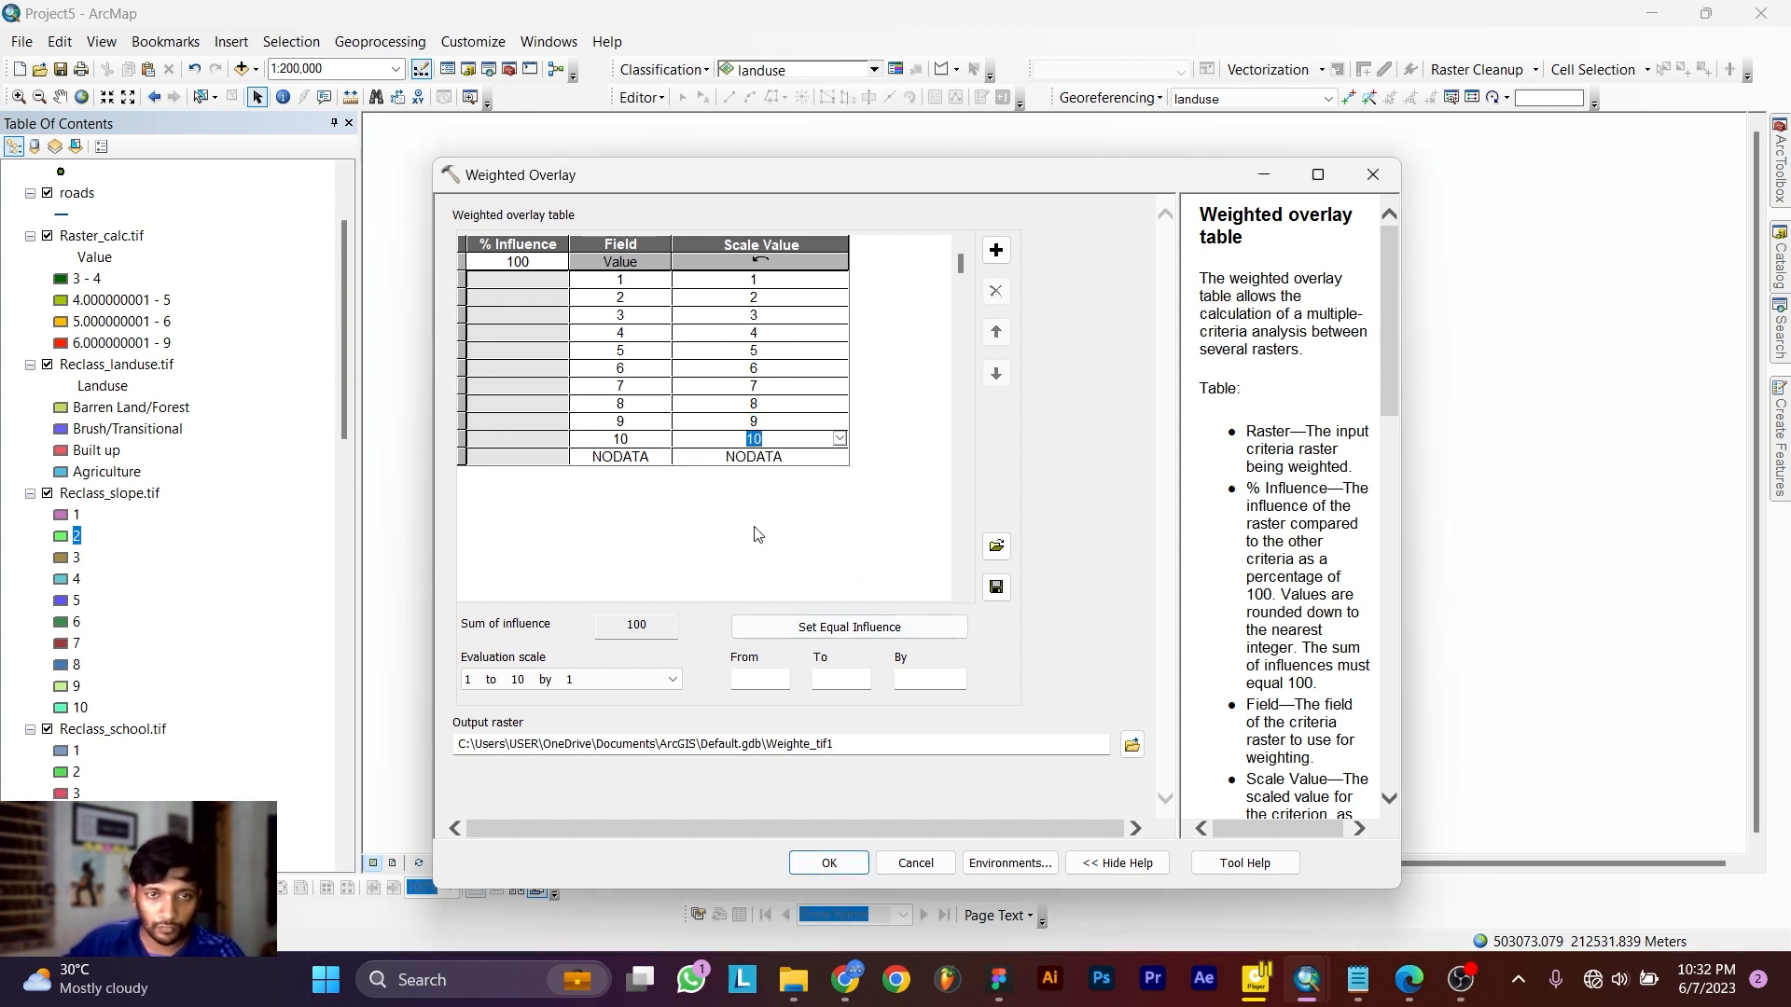
# Set the influence of Reclass_rec.tif to 50 percent in the weighted overlay table.
pyautogui.click(532, 266)
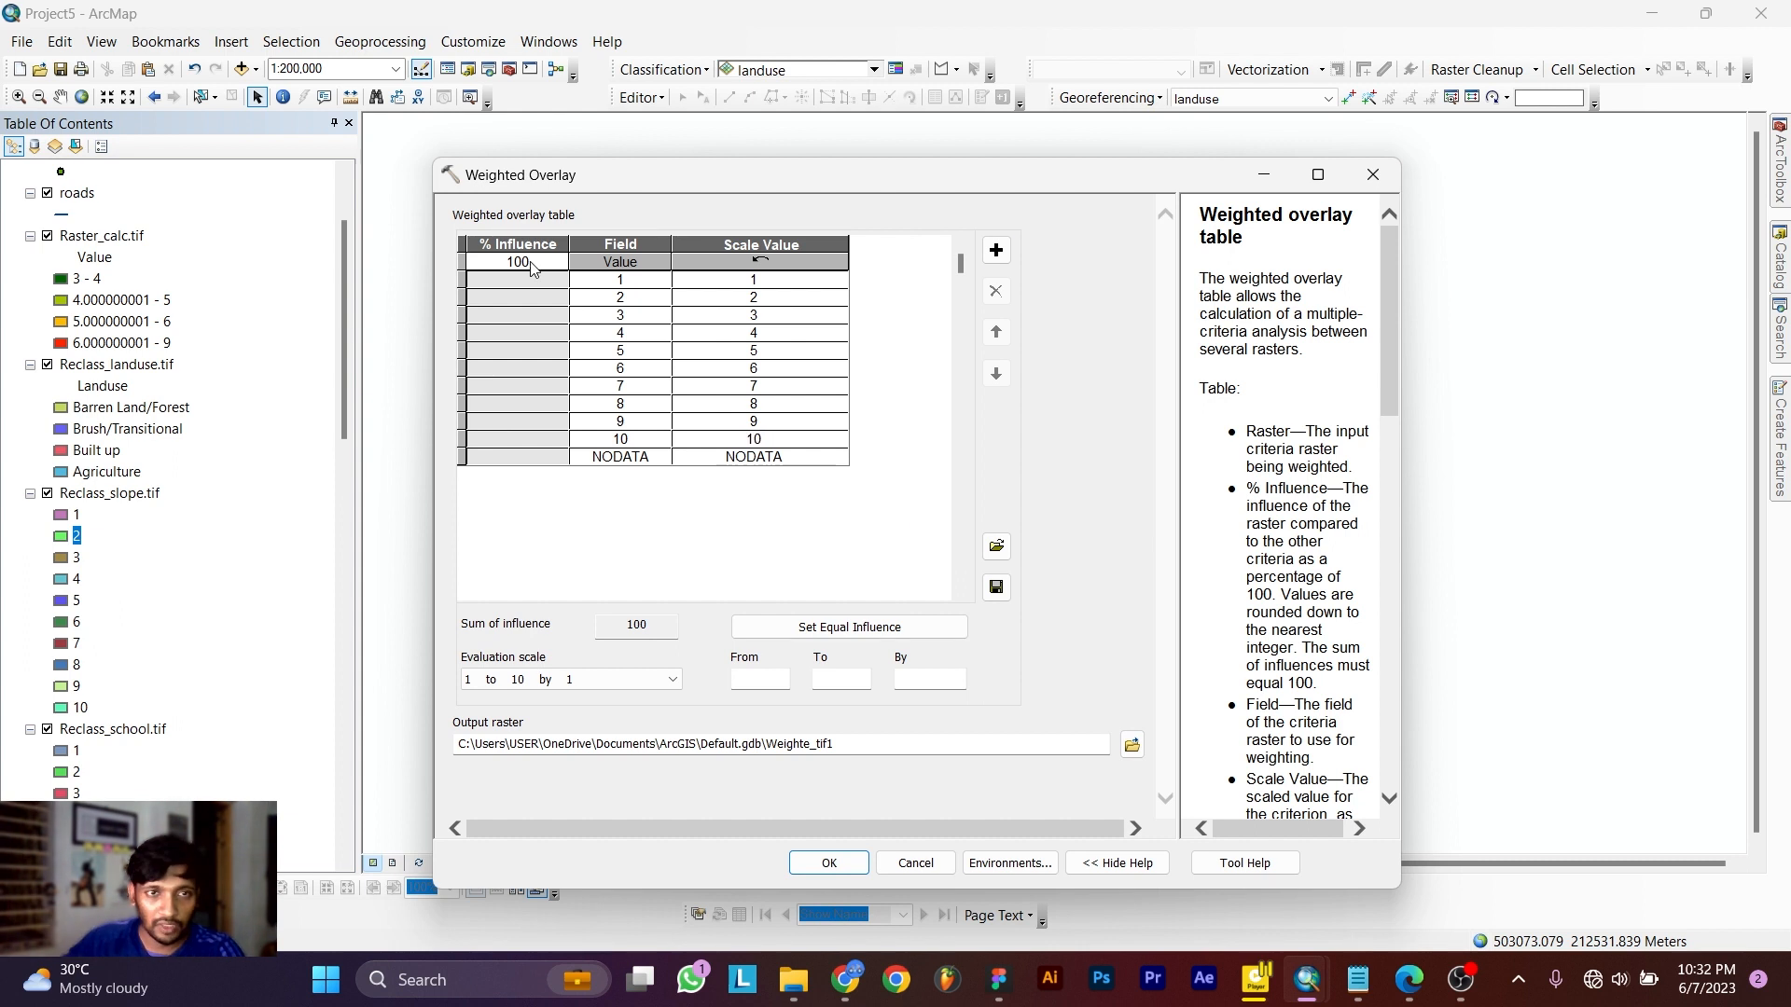
pyautogui.click(531, 266)
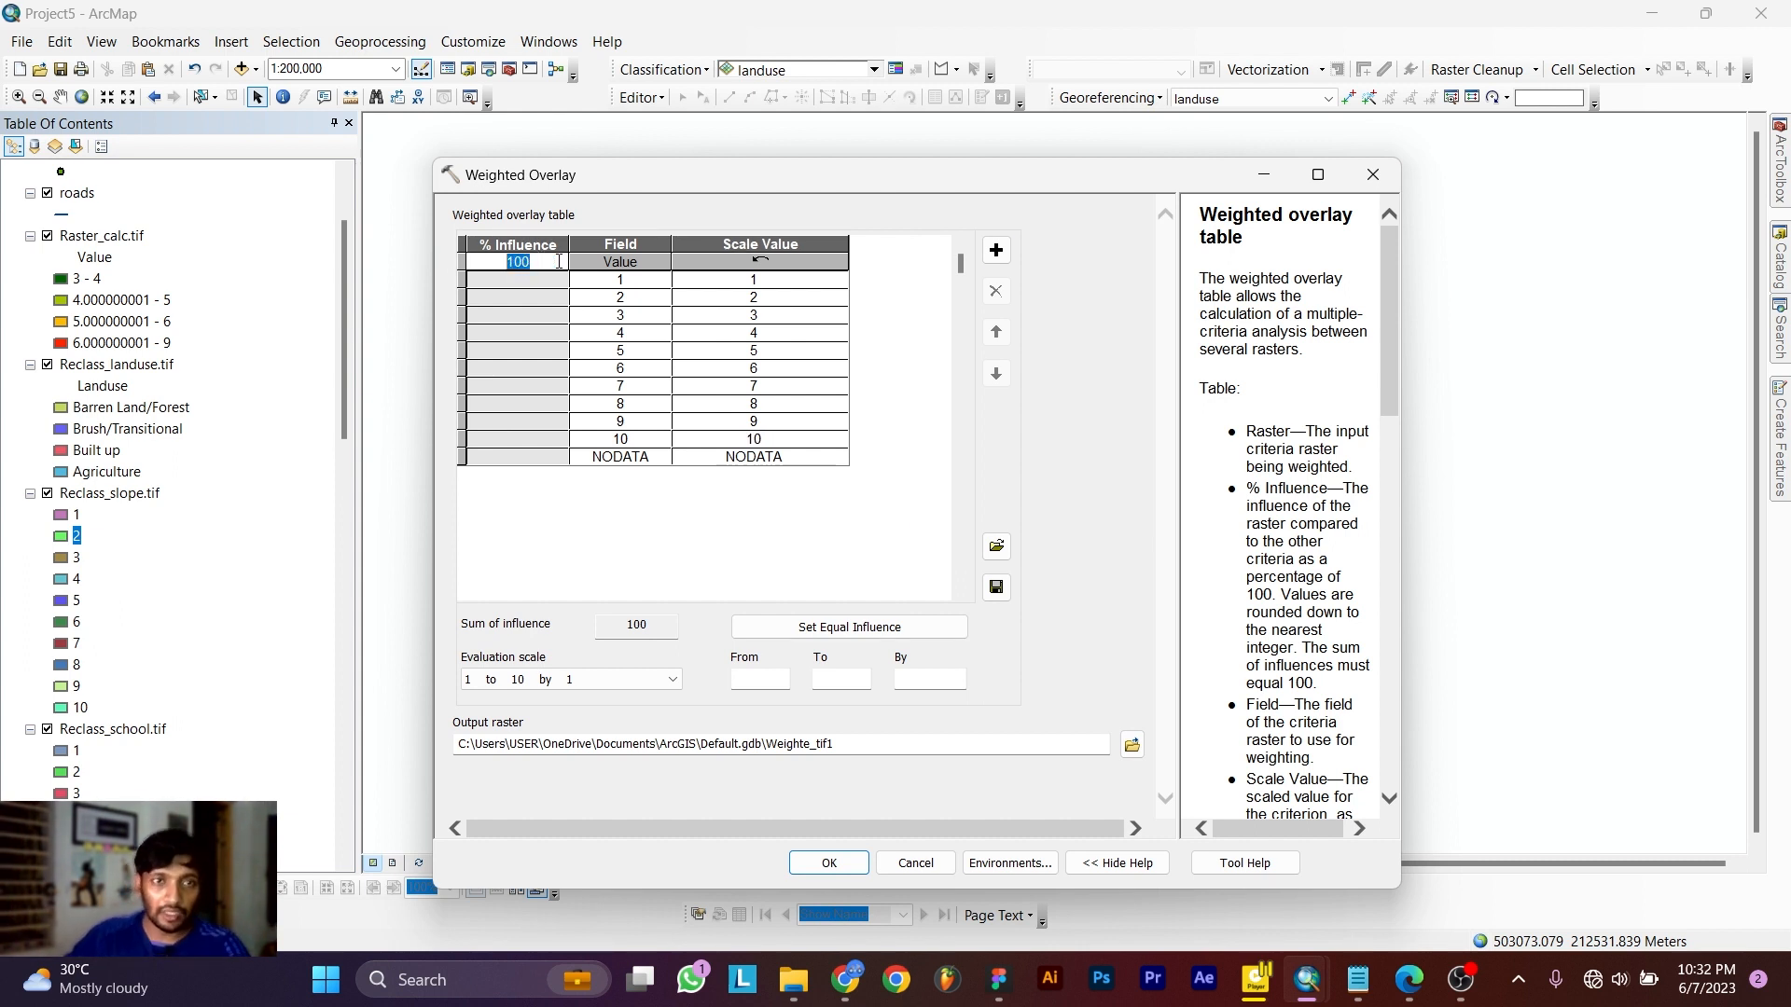
pyautogui.write('50')
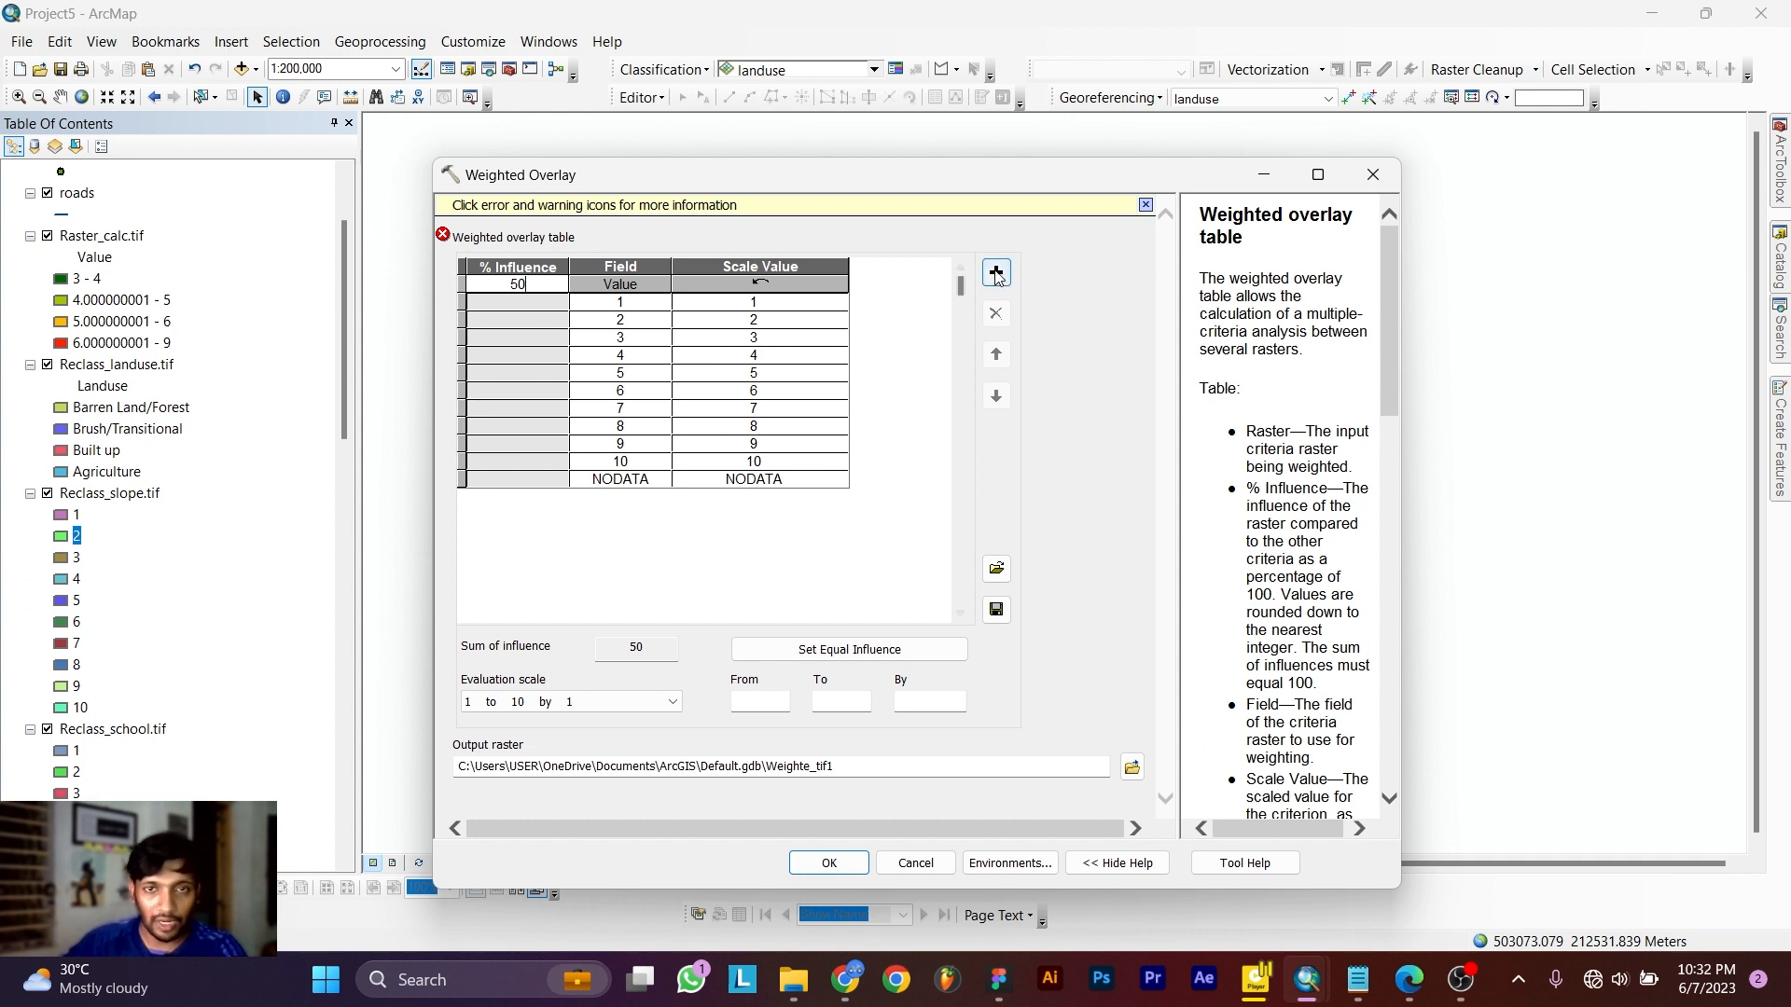
# Add Reclass_school.tif with the Value field to the weighted overlay table and set its influence to 25 percent.
pyautogui.click(996, 273)
pyautogui.click(1101, 237)
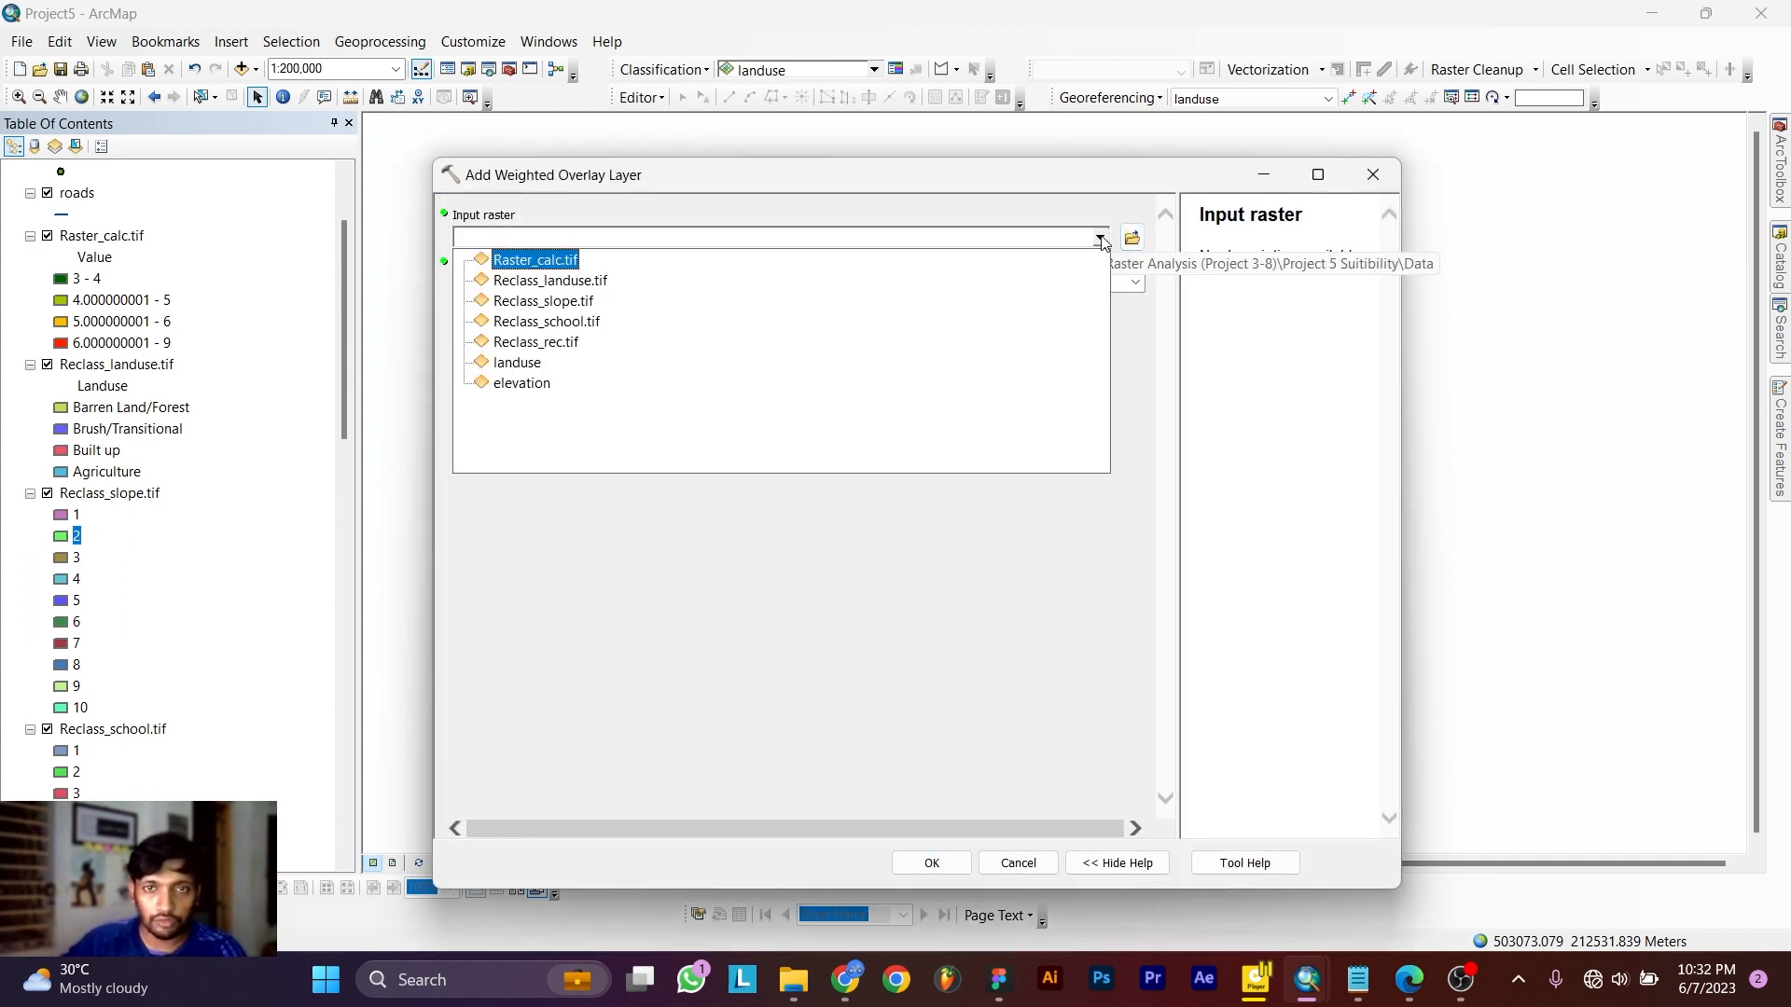
pyautogui.click(579, 322)
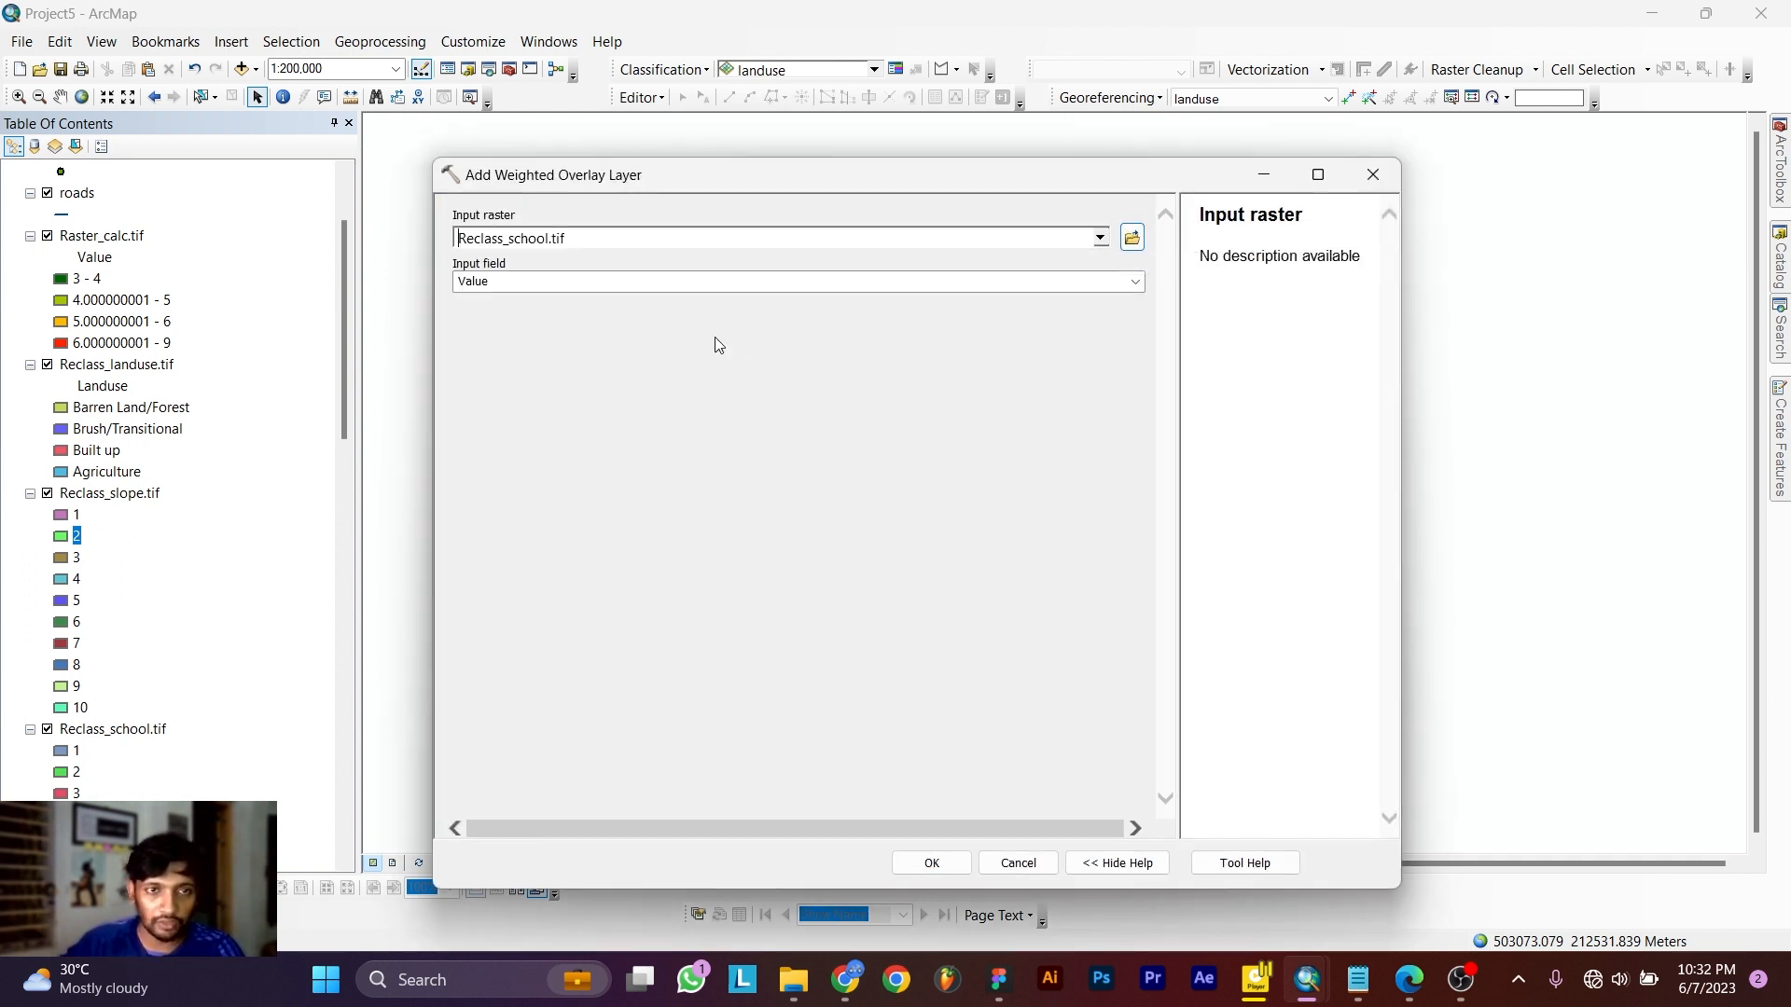
pyautogui.click(931, 863)
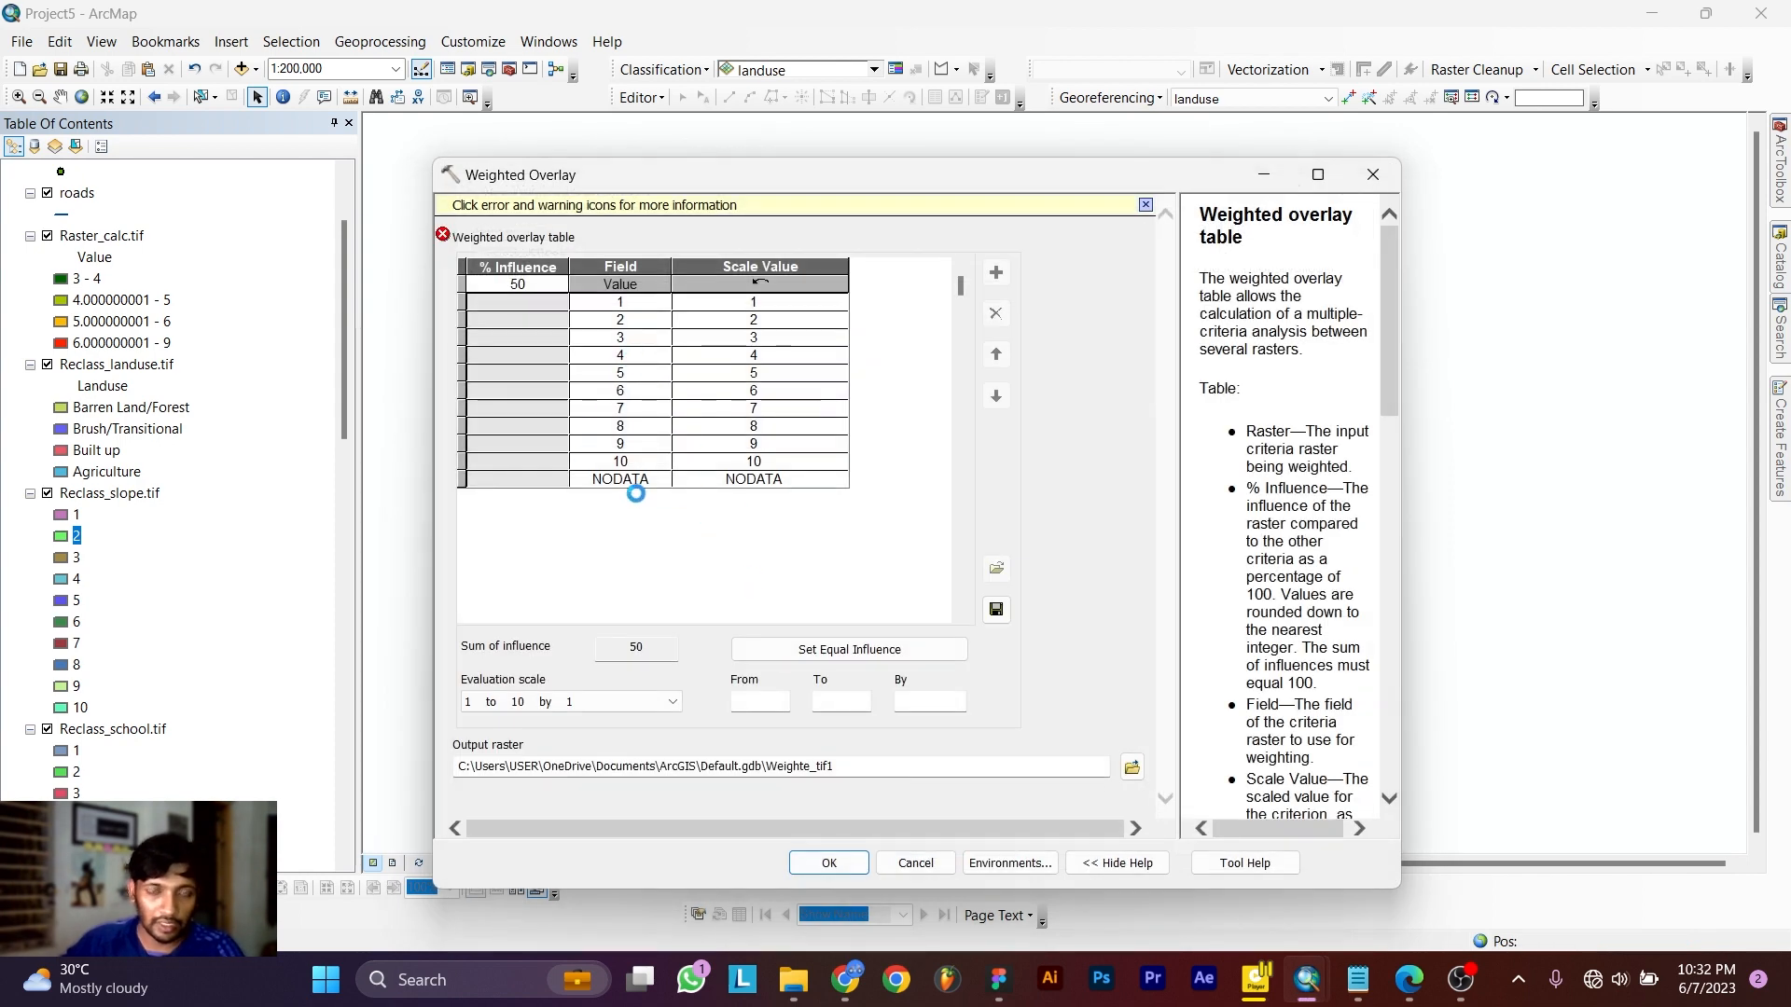
pyautogui.click(549, 502)
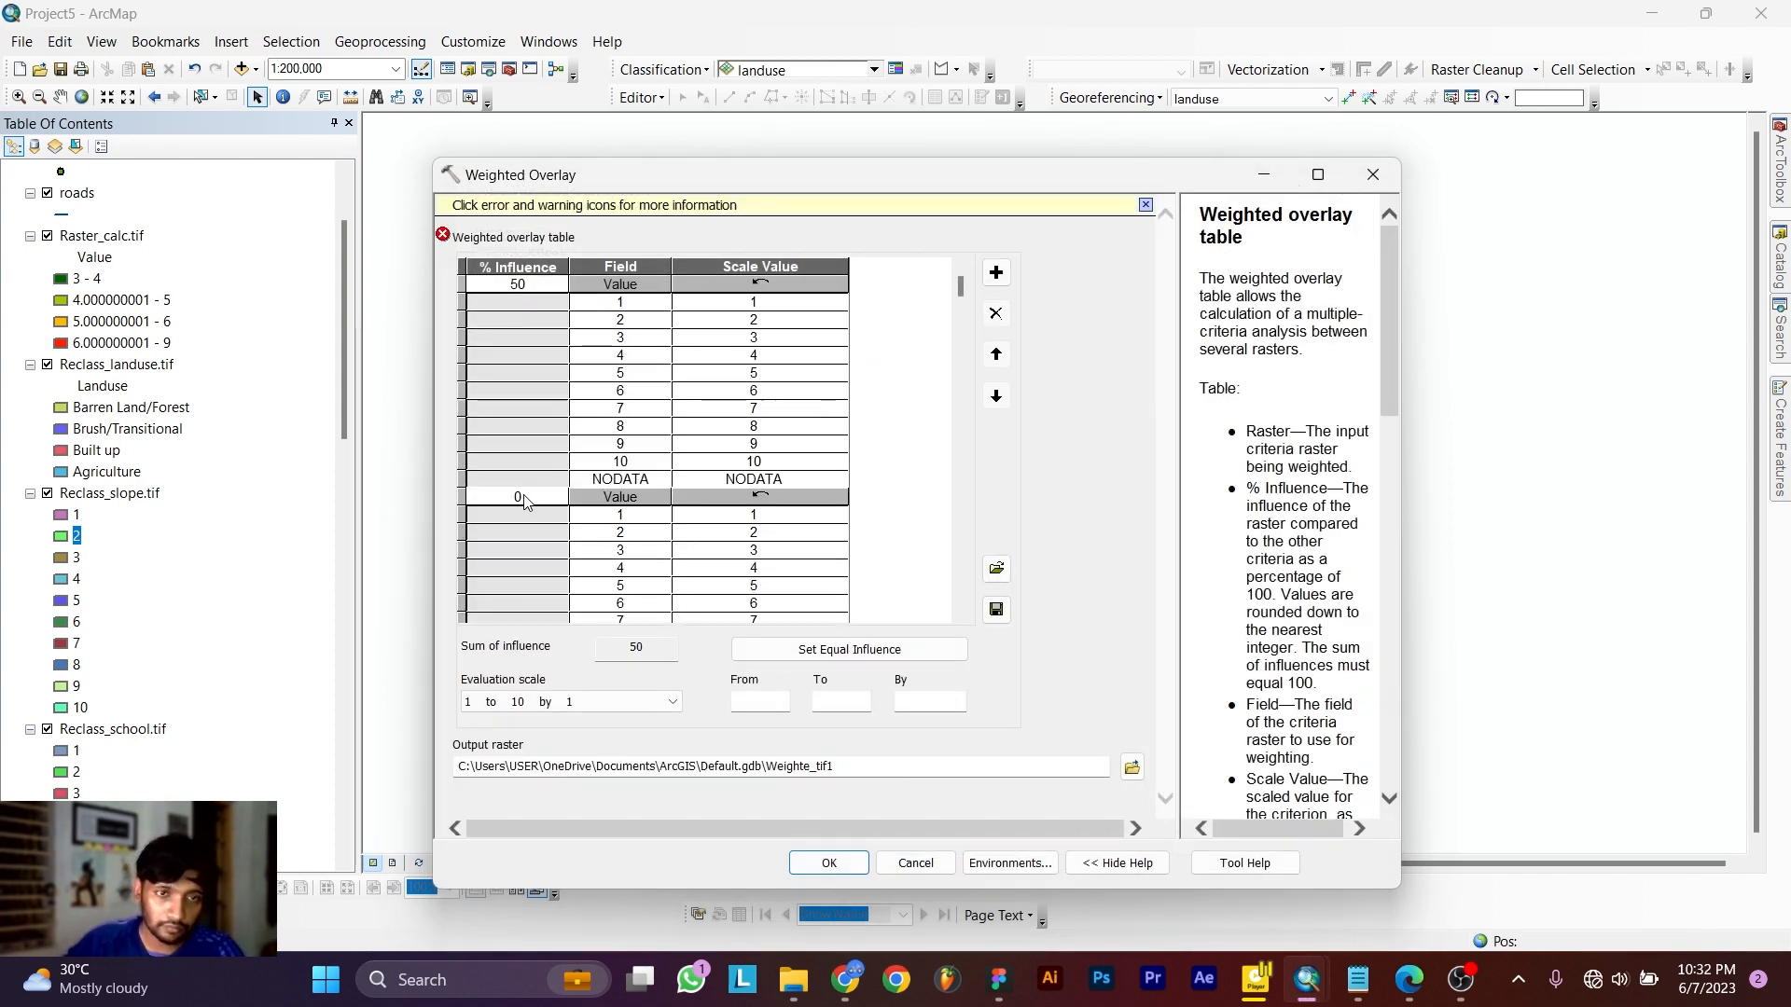
pyautogui.write('25')
pyautogui.press('Return')
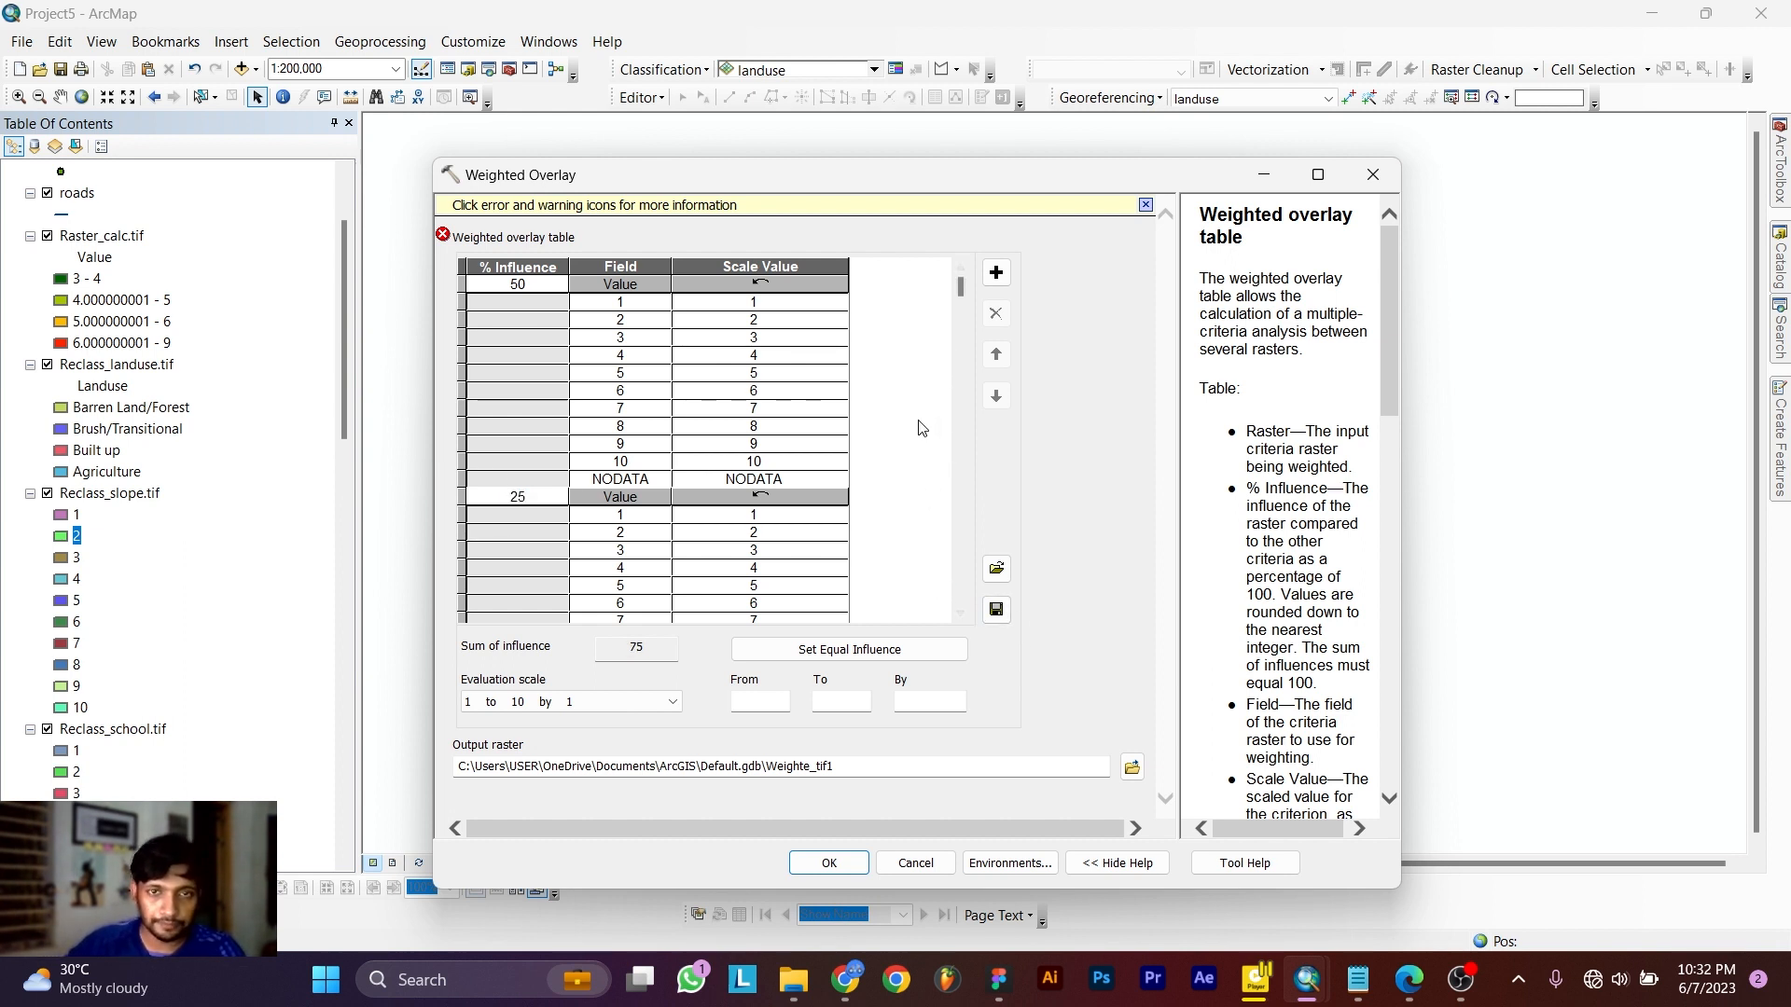
# Add Reclass_slope.tif to the weighted overlay table and set its influence to 13 percent.
pyautogui.moveTo(965, 288); pyautogui.dragTo(947, 619)
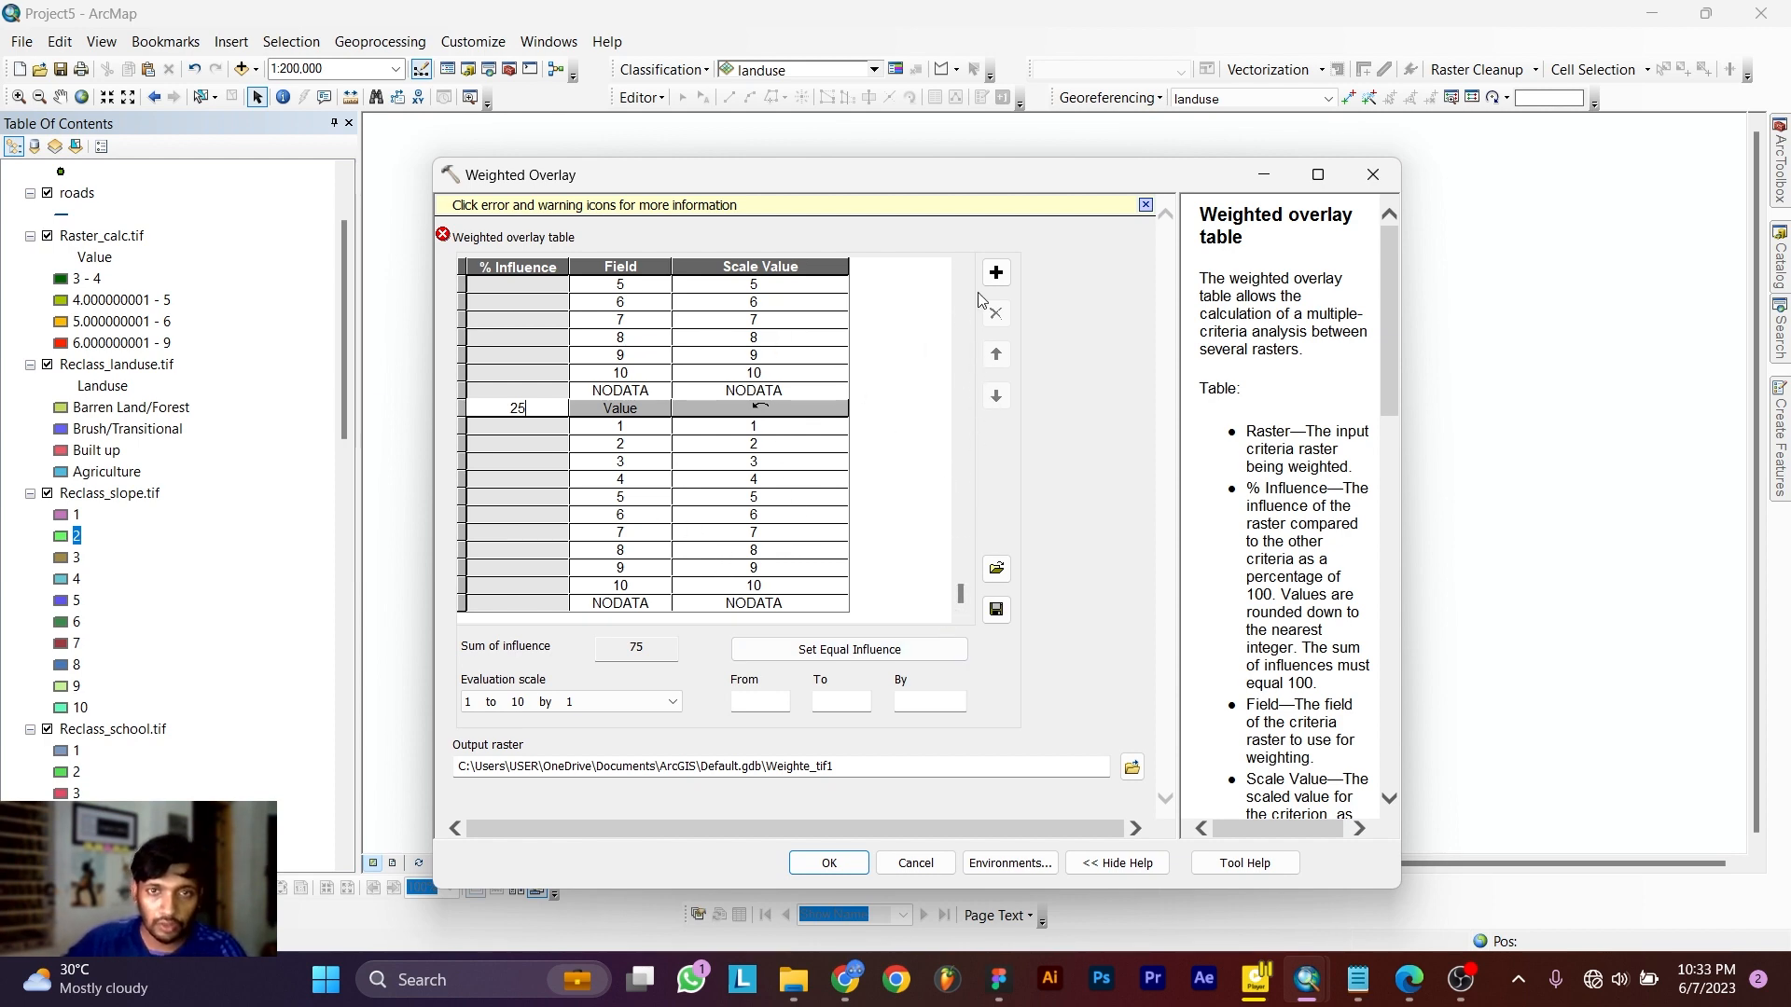
pyautogui.click(996, 272)
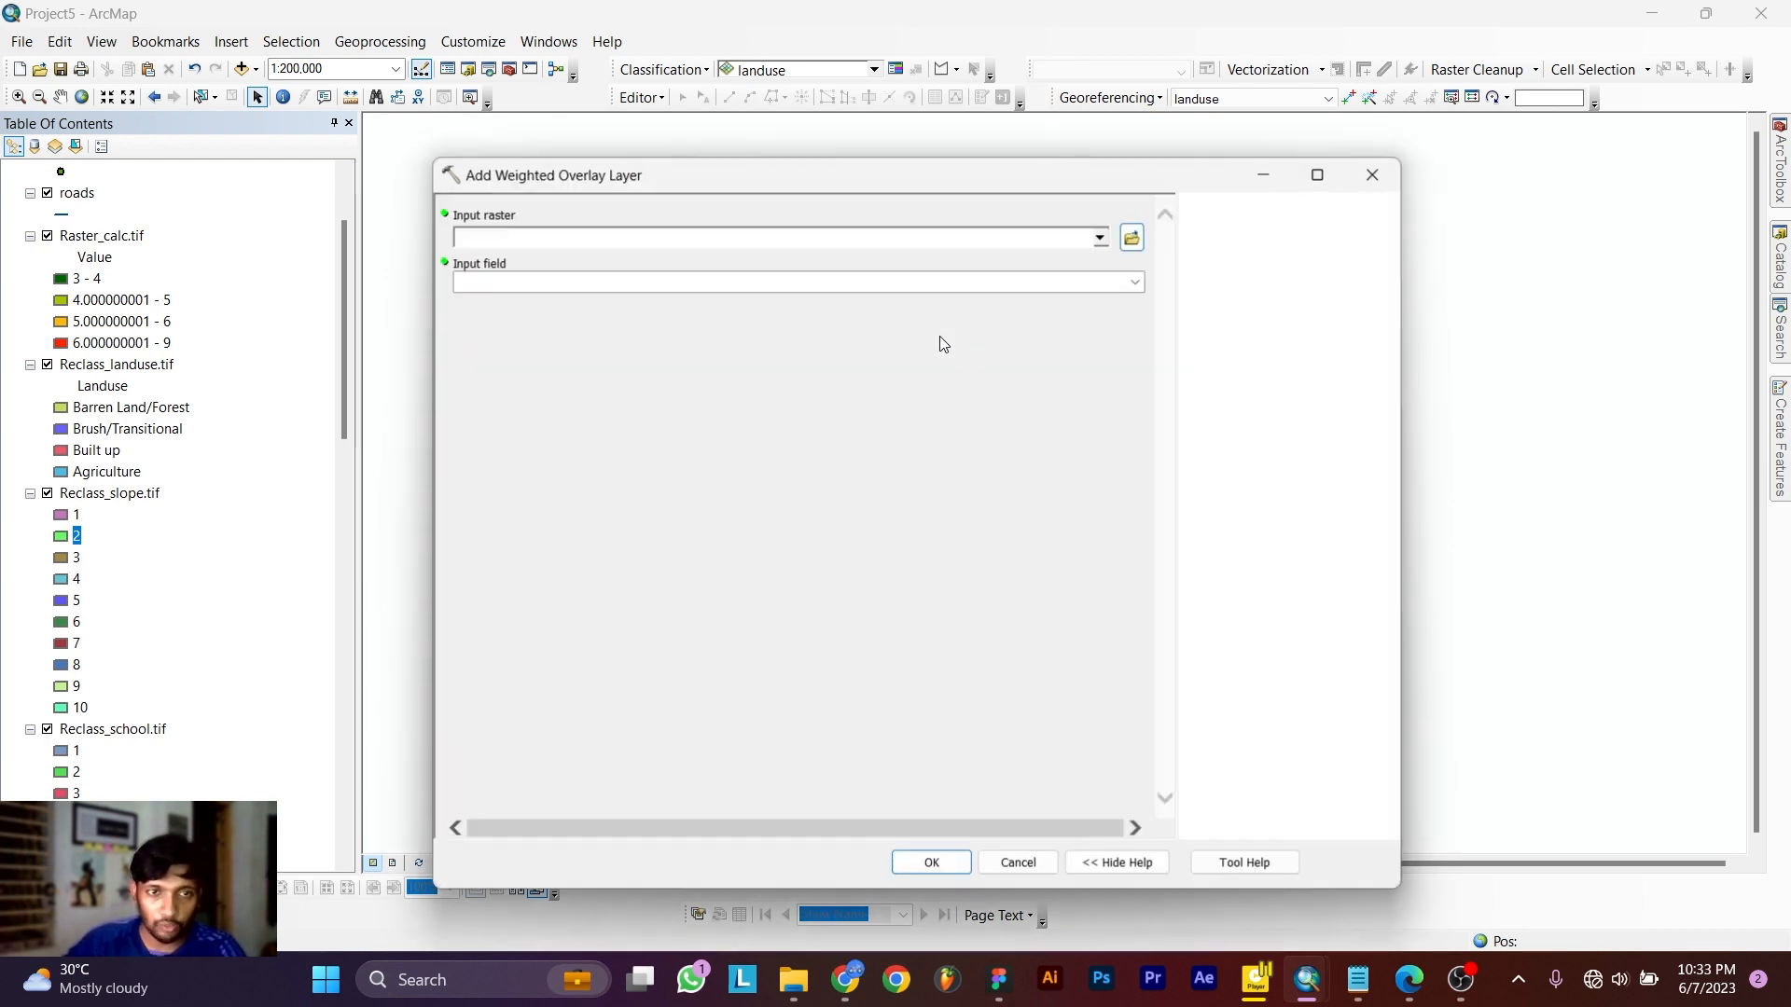
pyautogui.click(1100, 238)
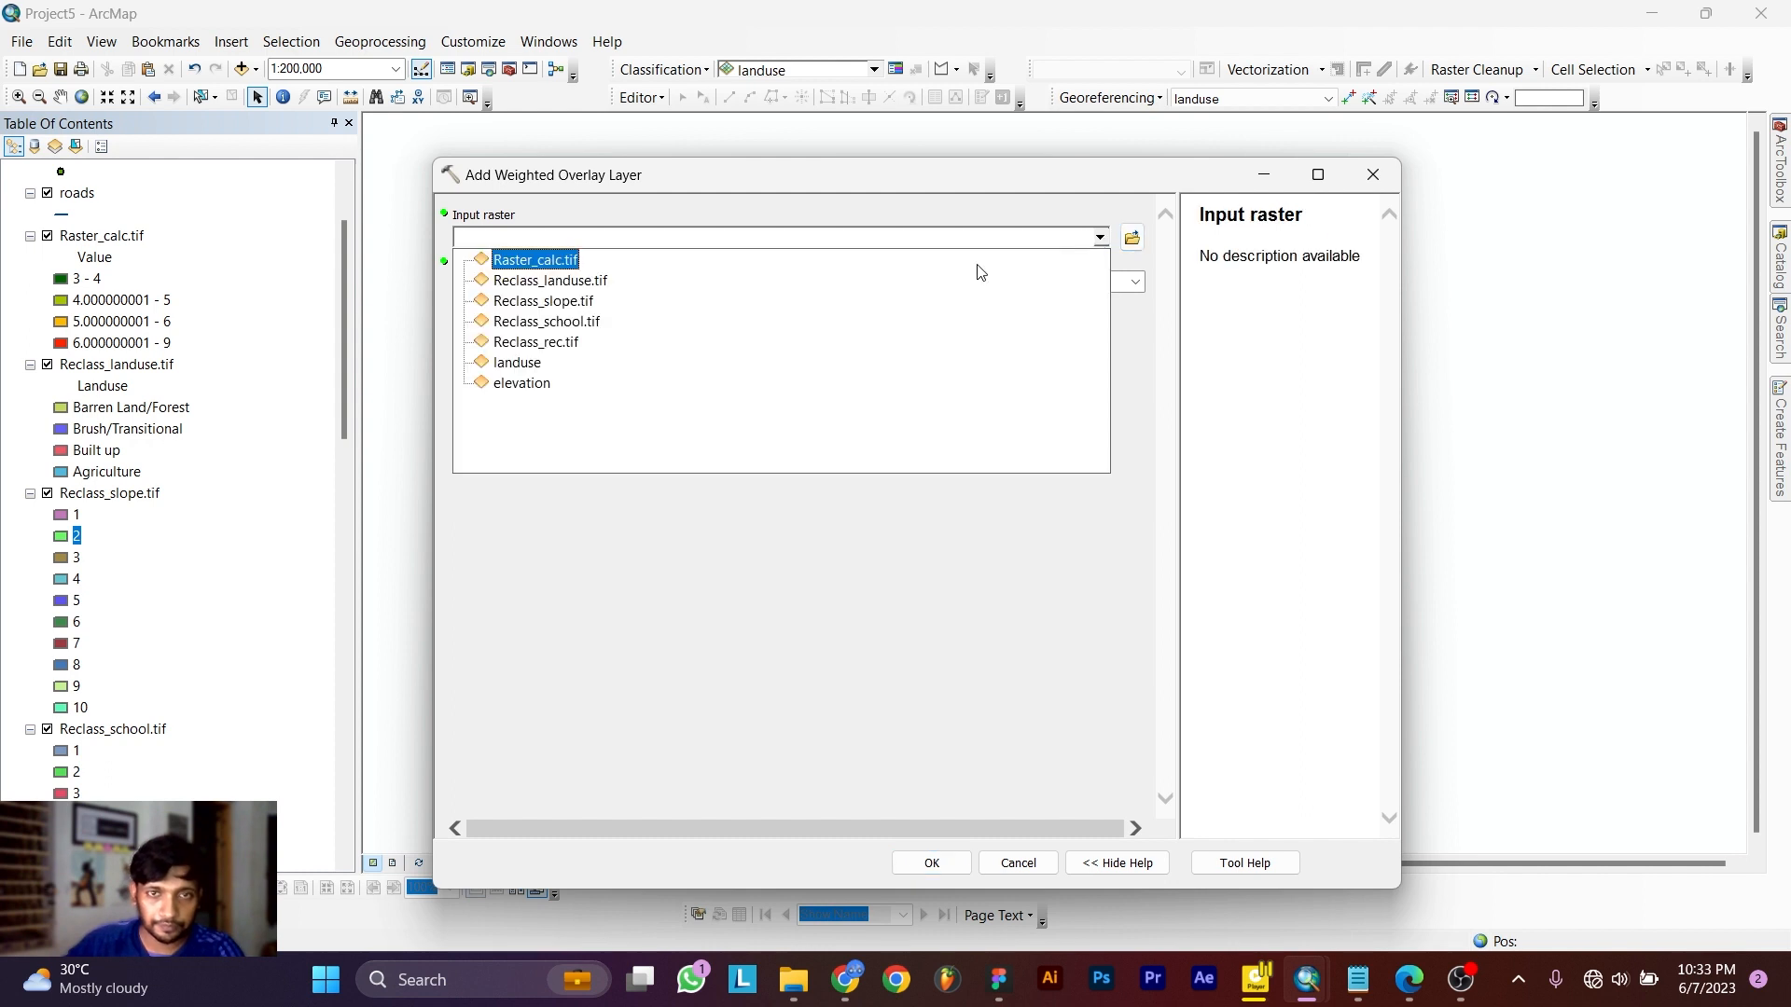
pyautogui.click(551, 302)
pyautogui.press('Return')
pyautogui.click(501, 606)
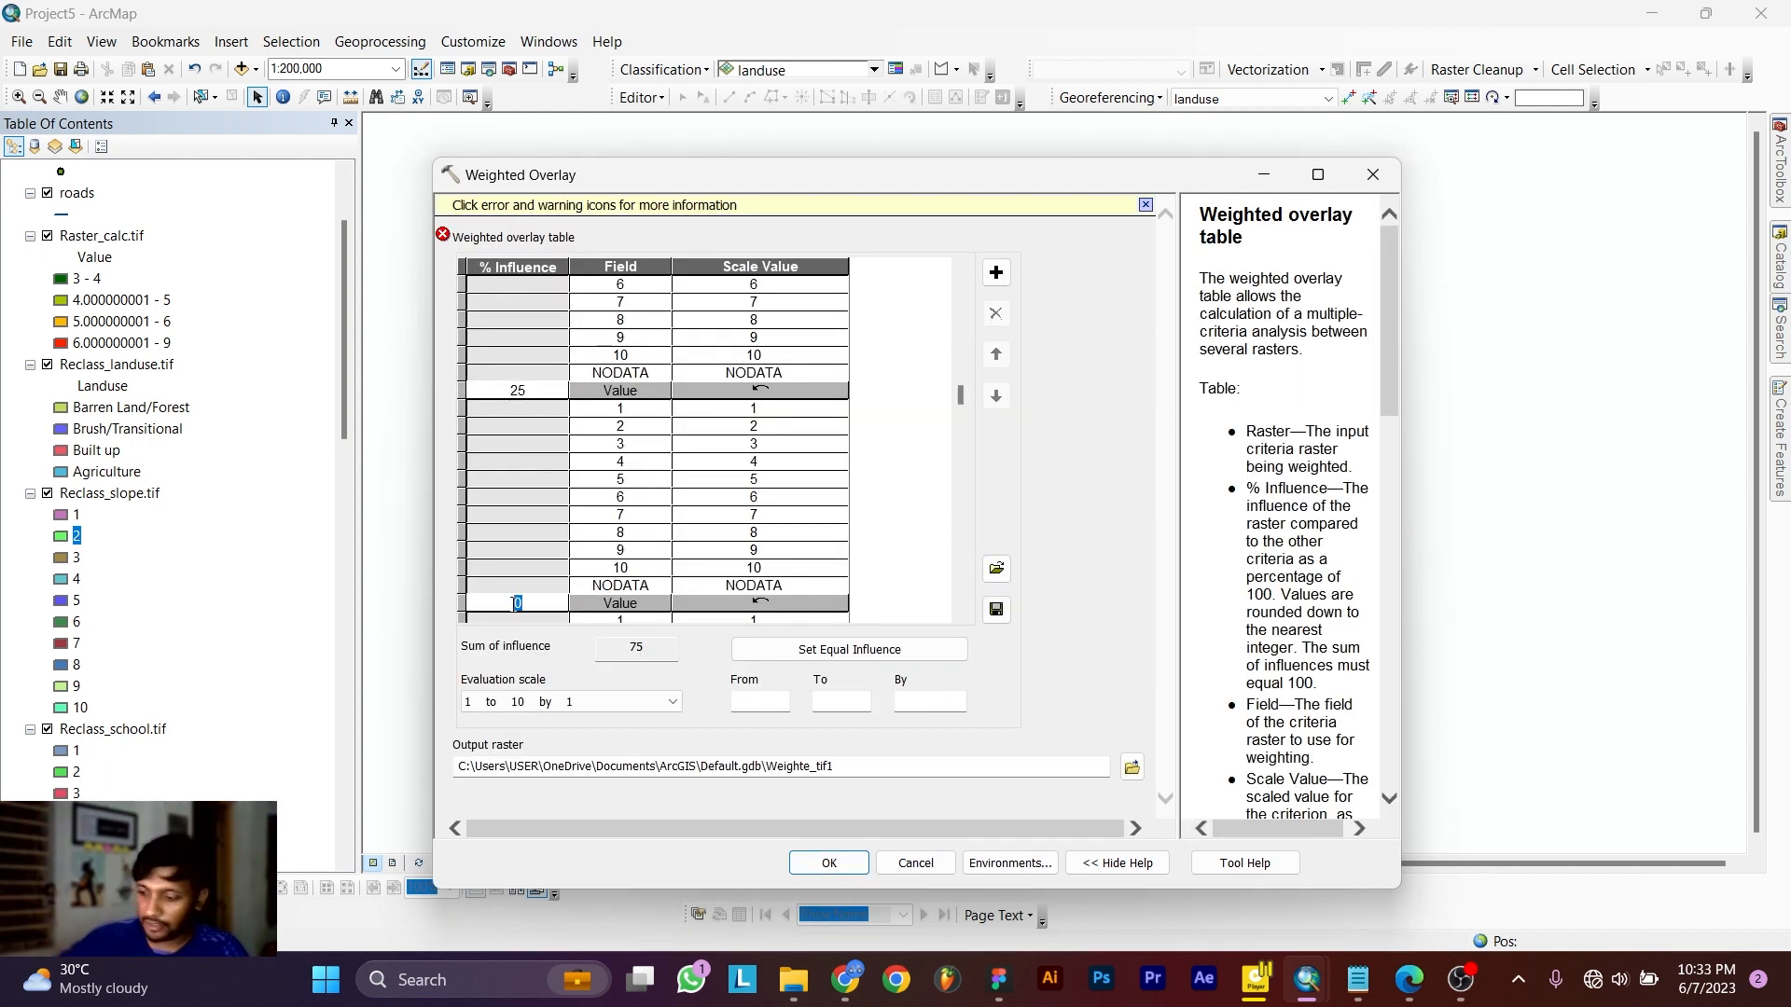
pyautogui.write('1')
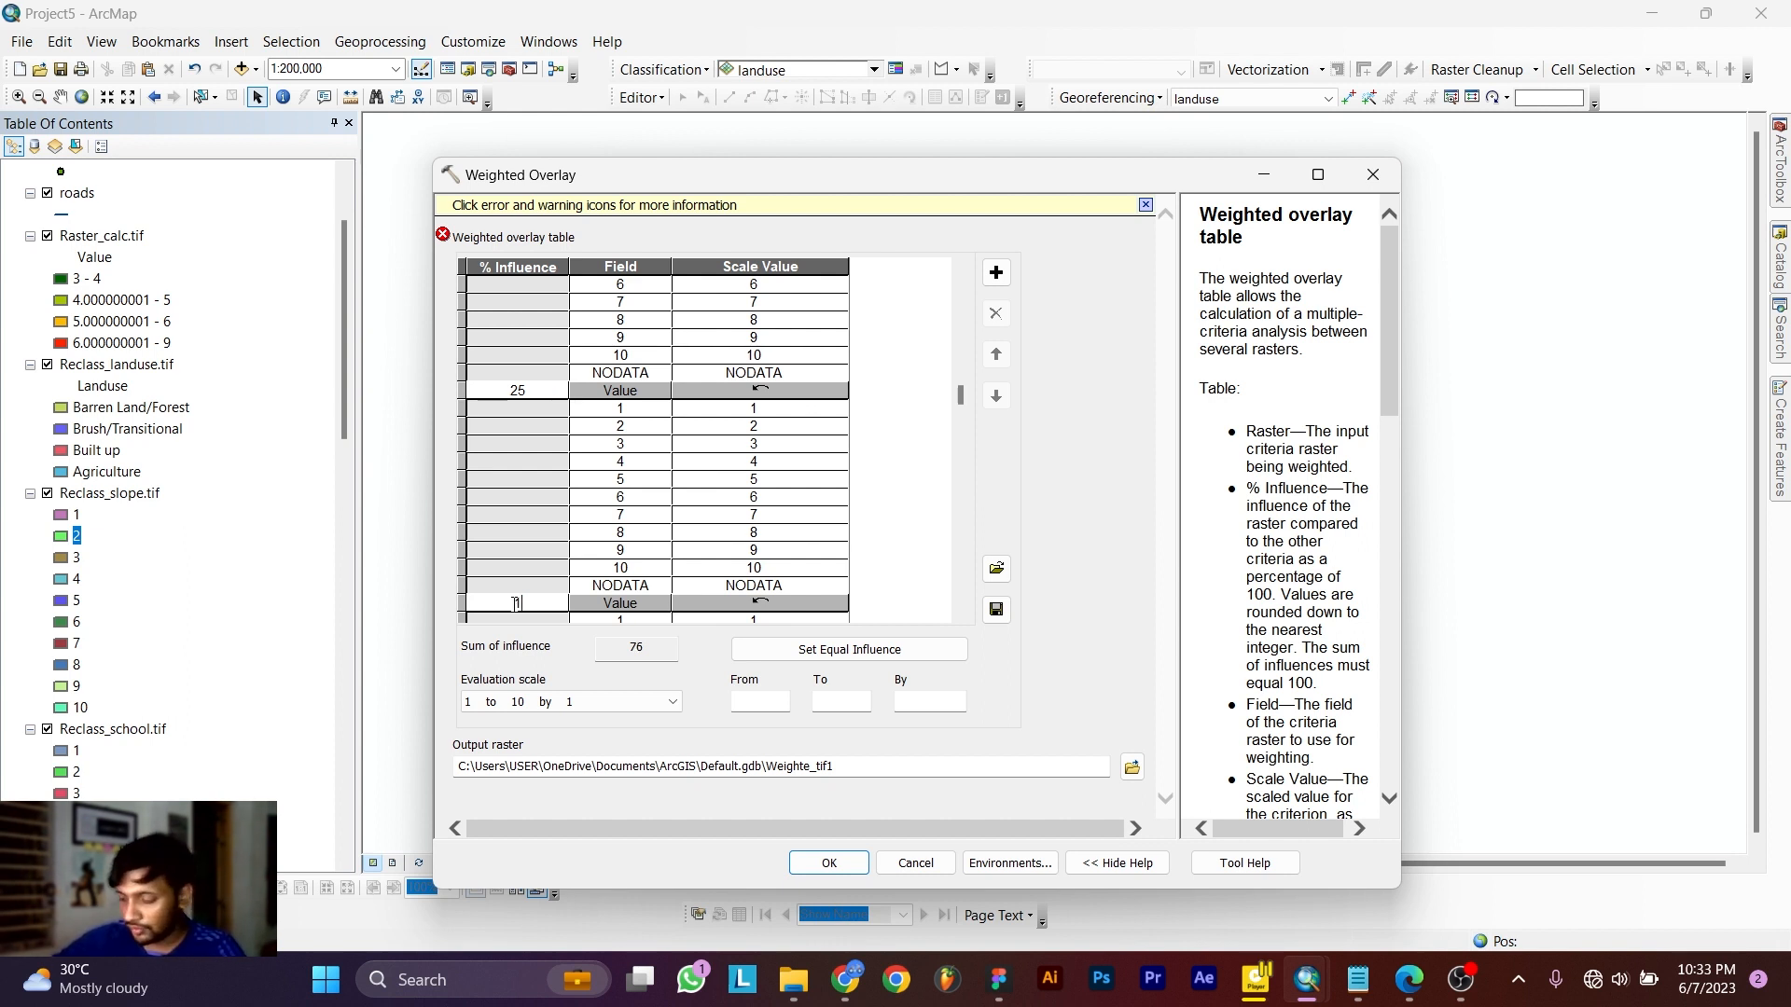
pyautogui.write('3')
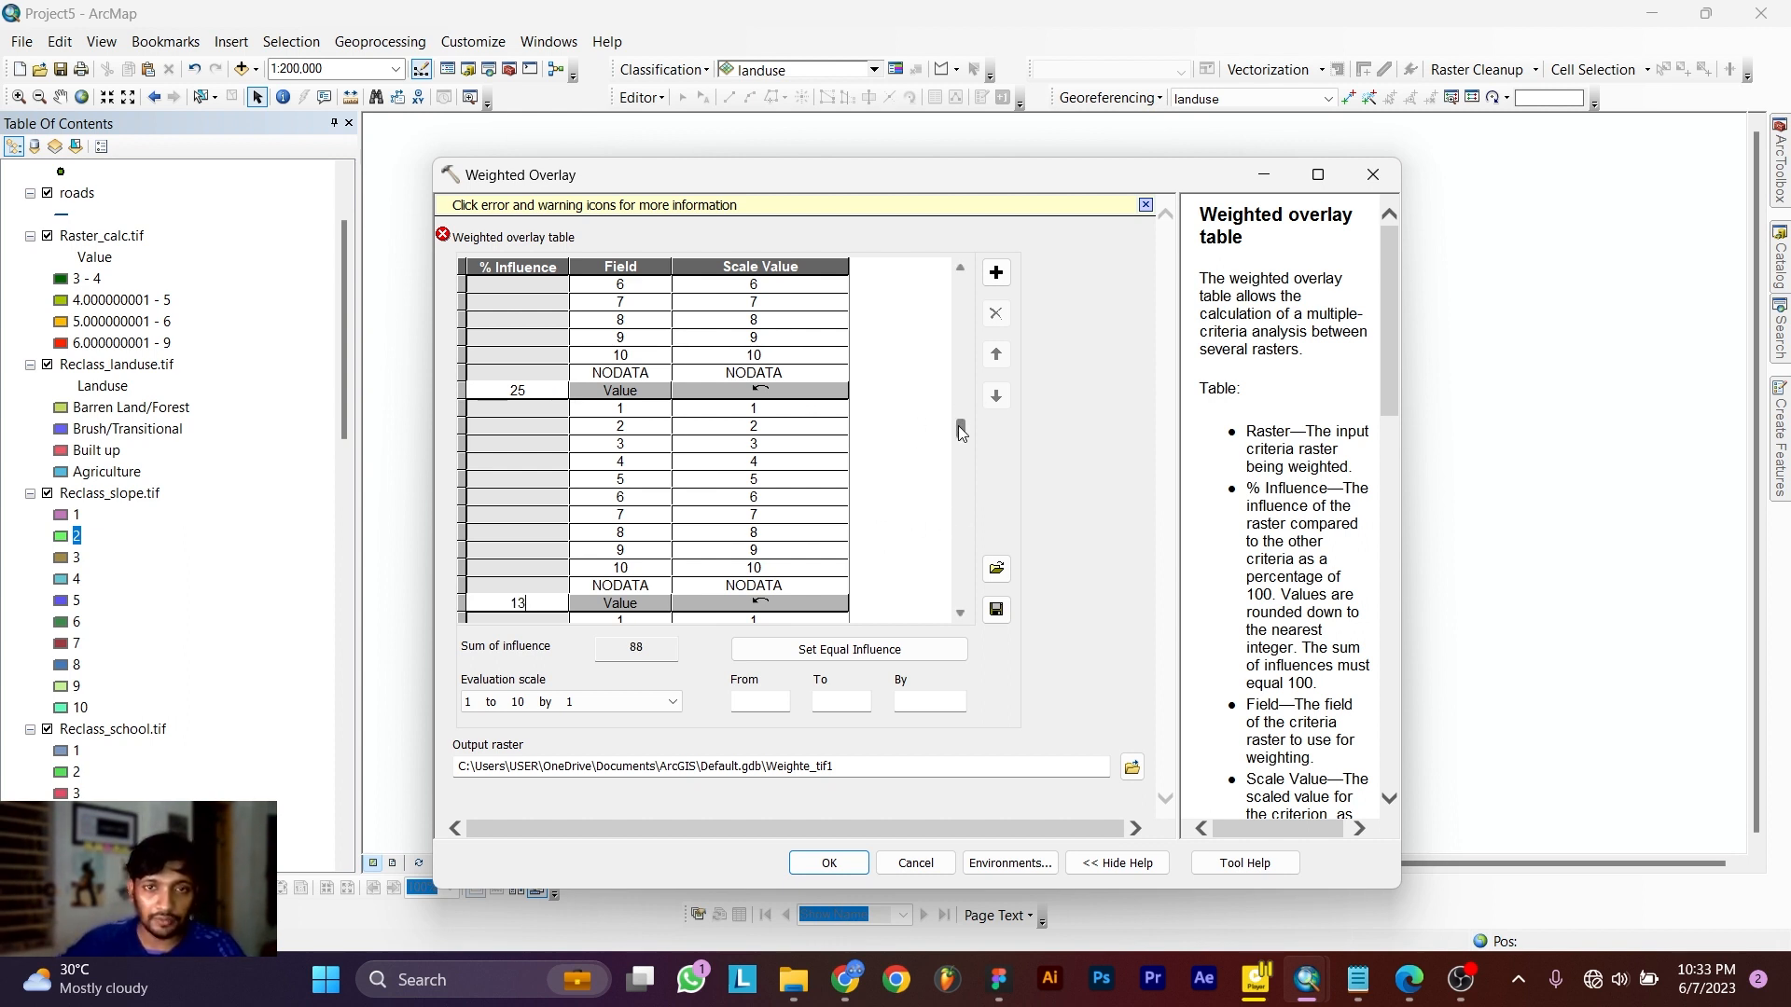
# Add Reclass_landuse.tif with the Value field to the weighted overlay table and set its influence to 12 percent.
pyautogui.moveTo(961, 411); pyautogui.dragTo(947, 590)
pyautogui.click(996, 271)
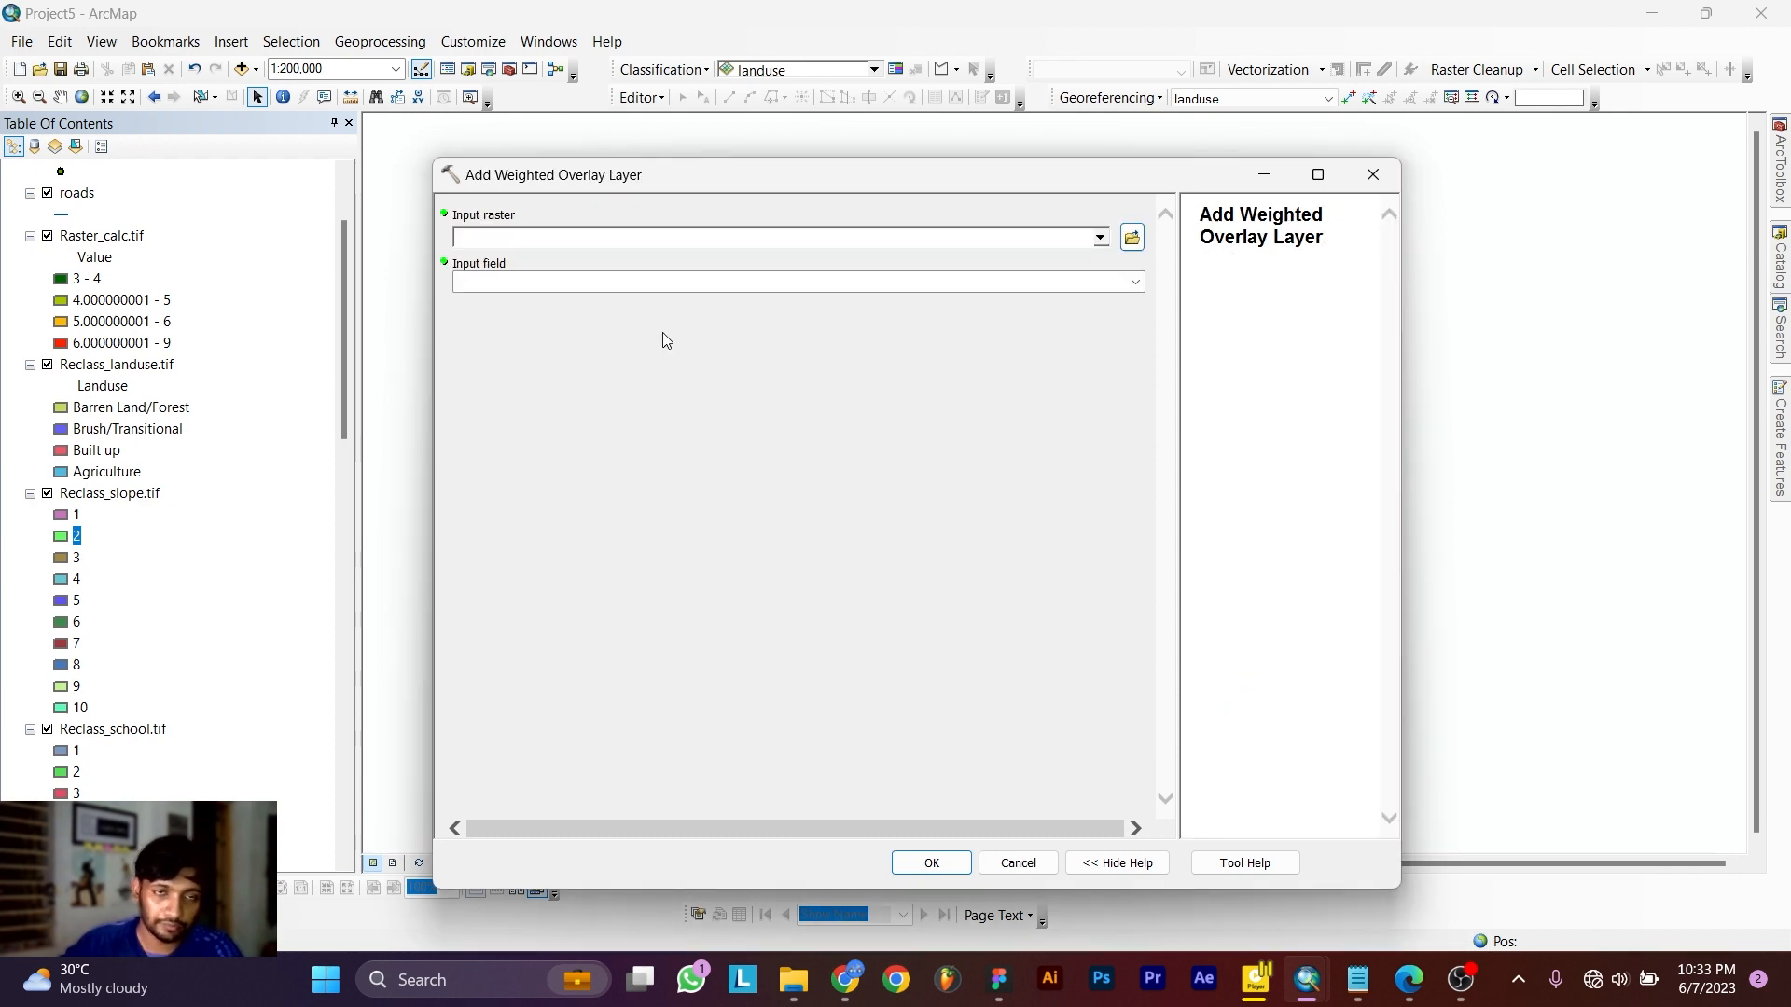
pyautogui.click(1100, 239)
pyautogui.click(523, 278)
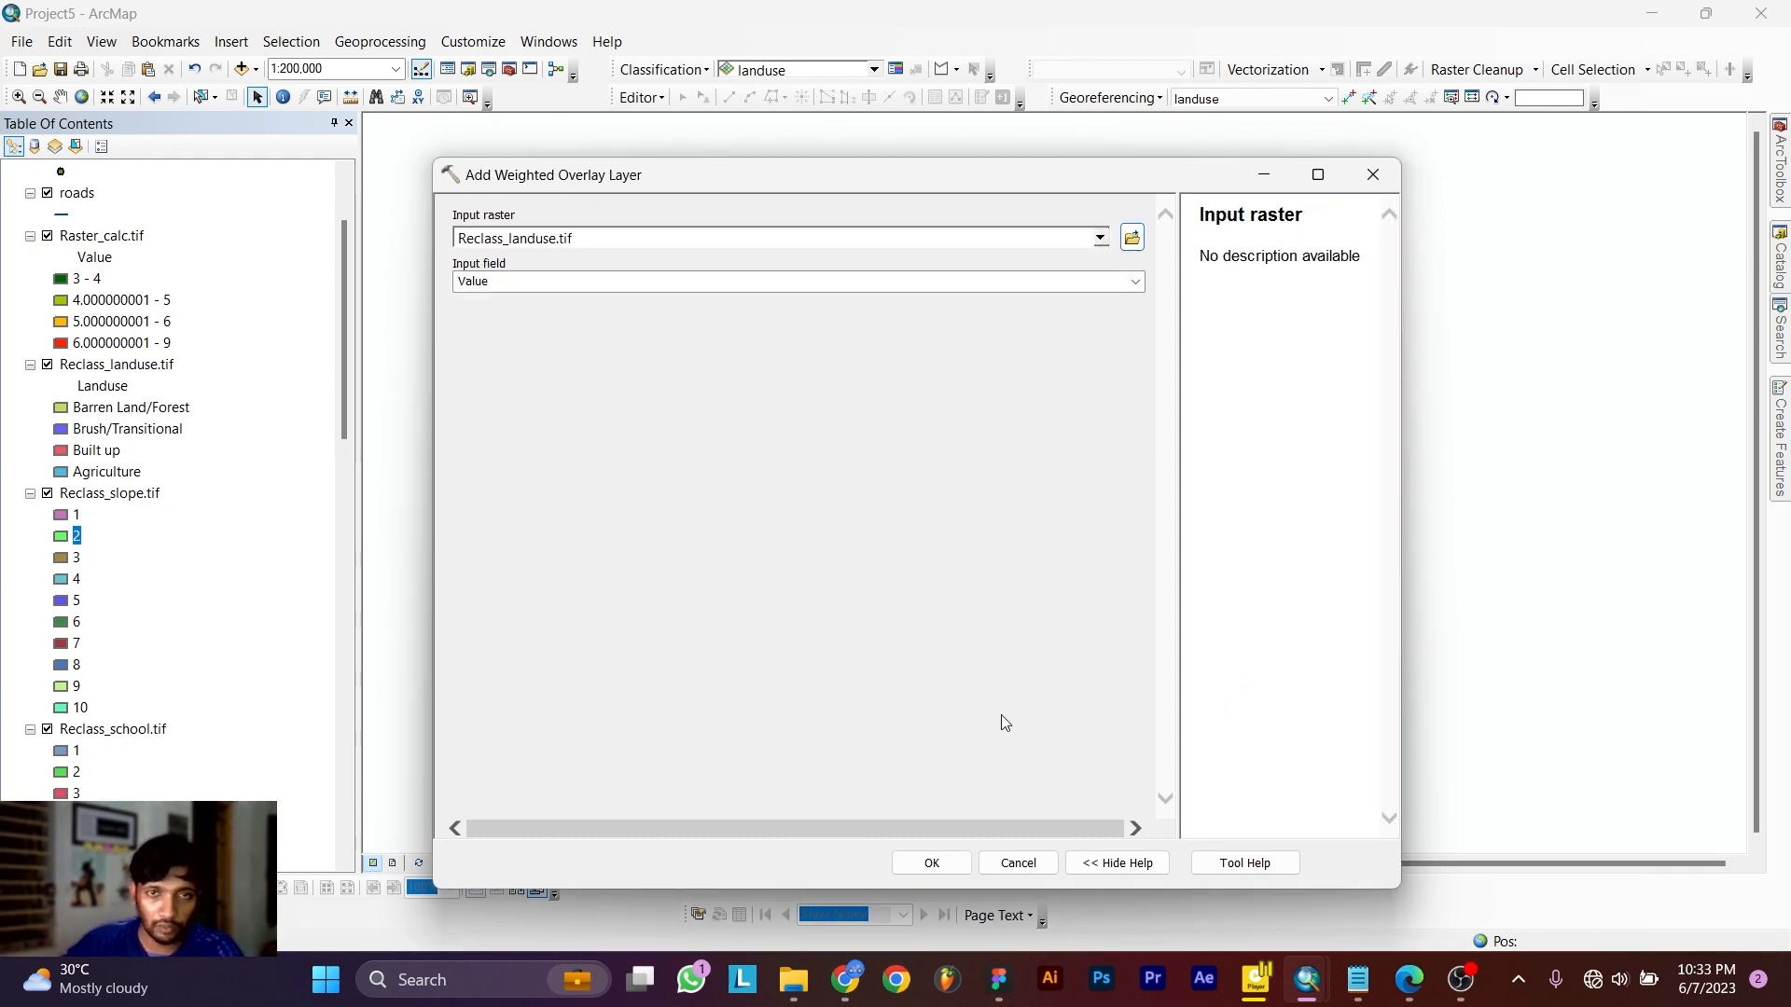
pyautogui.click(930, 864)
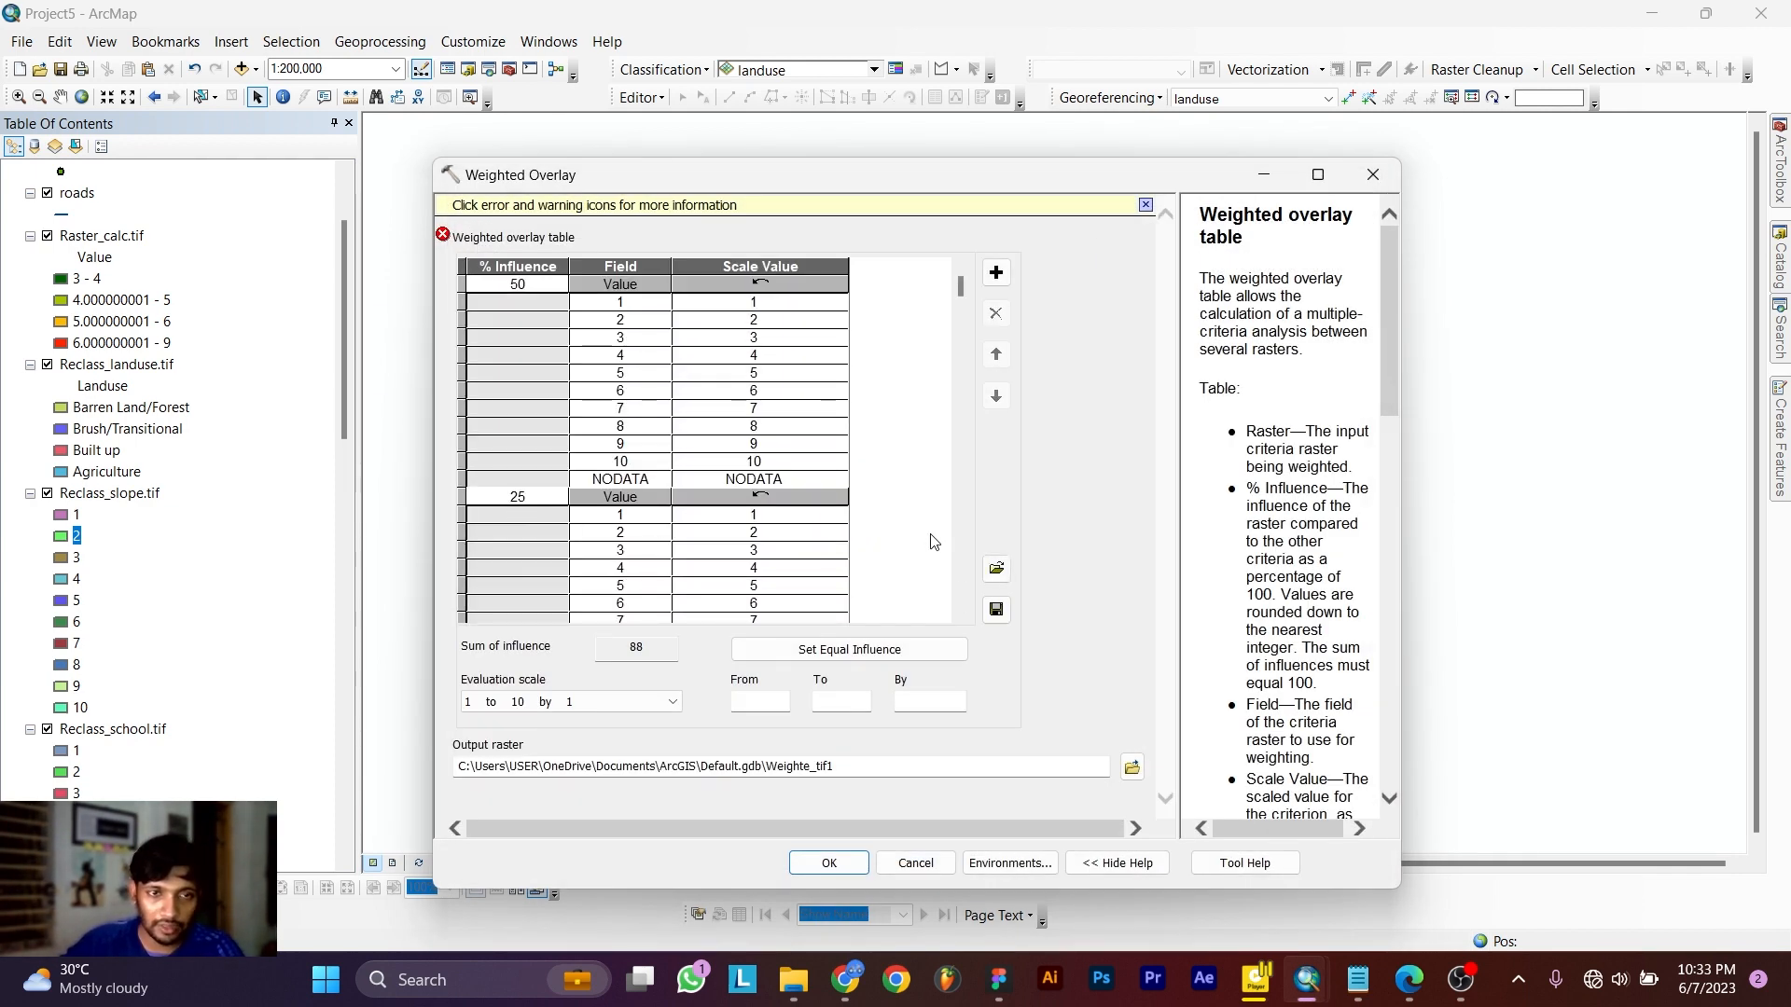
pyautogui.click(960, 296)
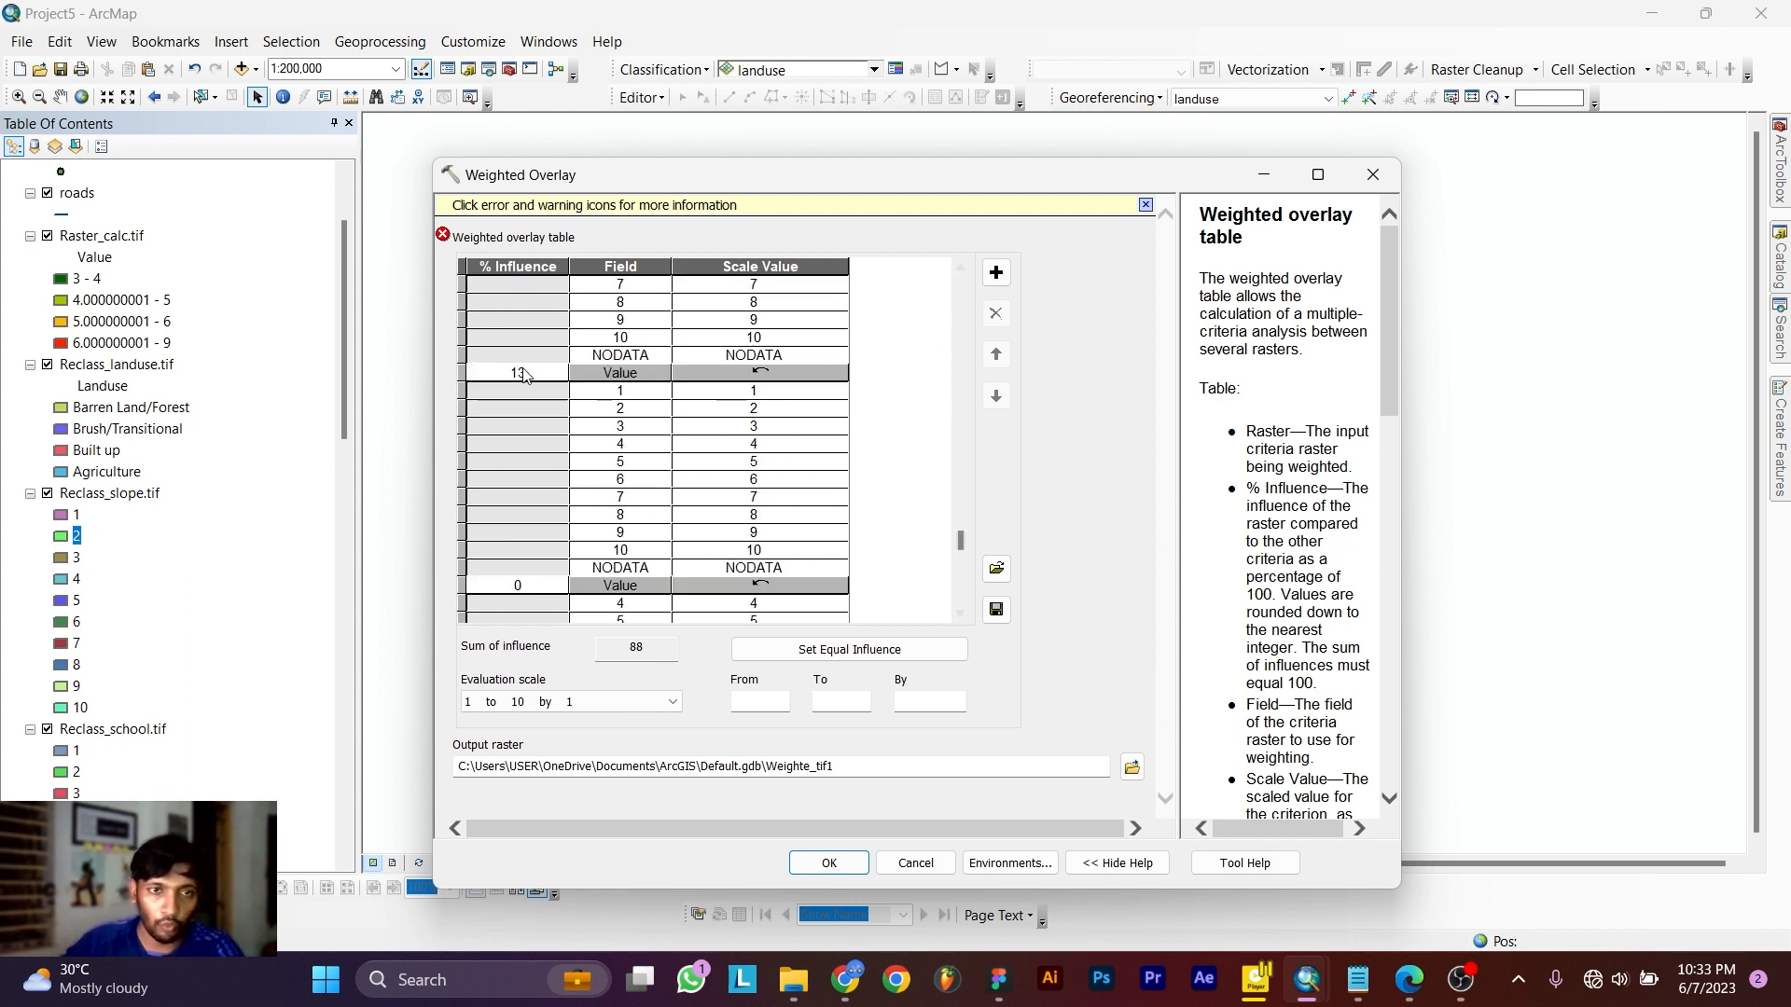
pyautogui.click(500, 590)
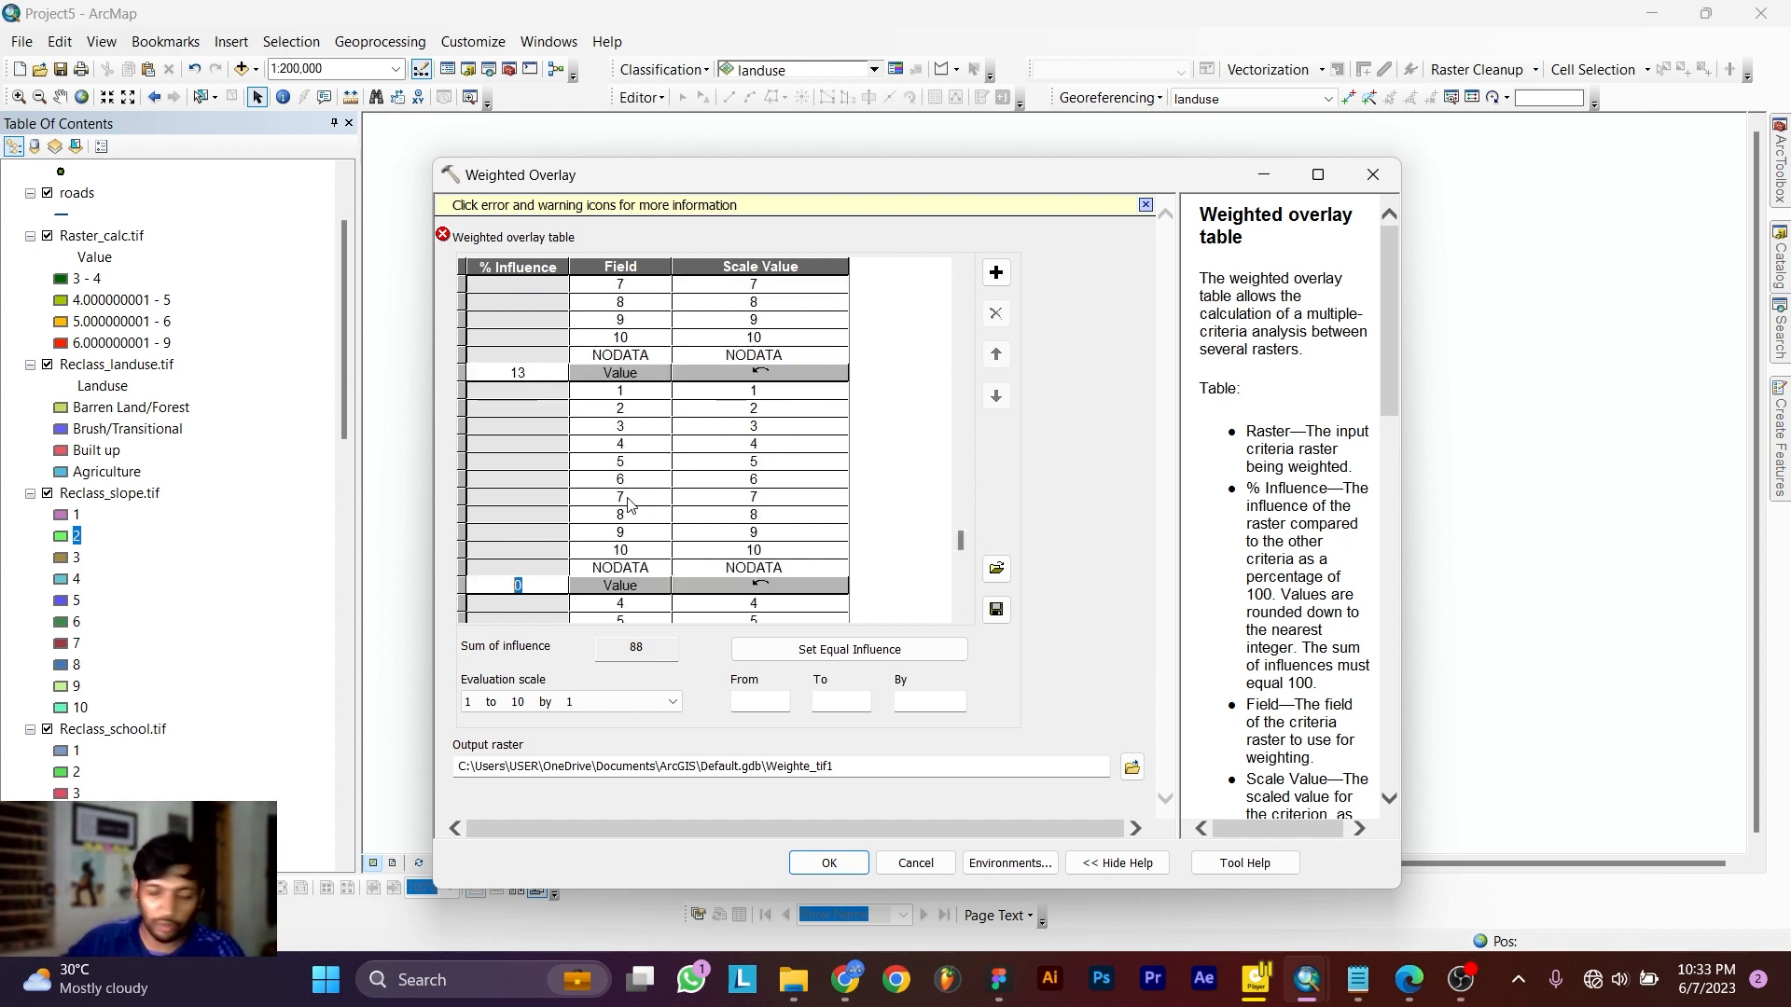
pyautogui.write('12')
pyautogui.press('Return')
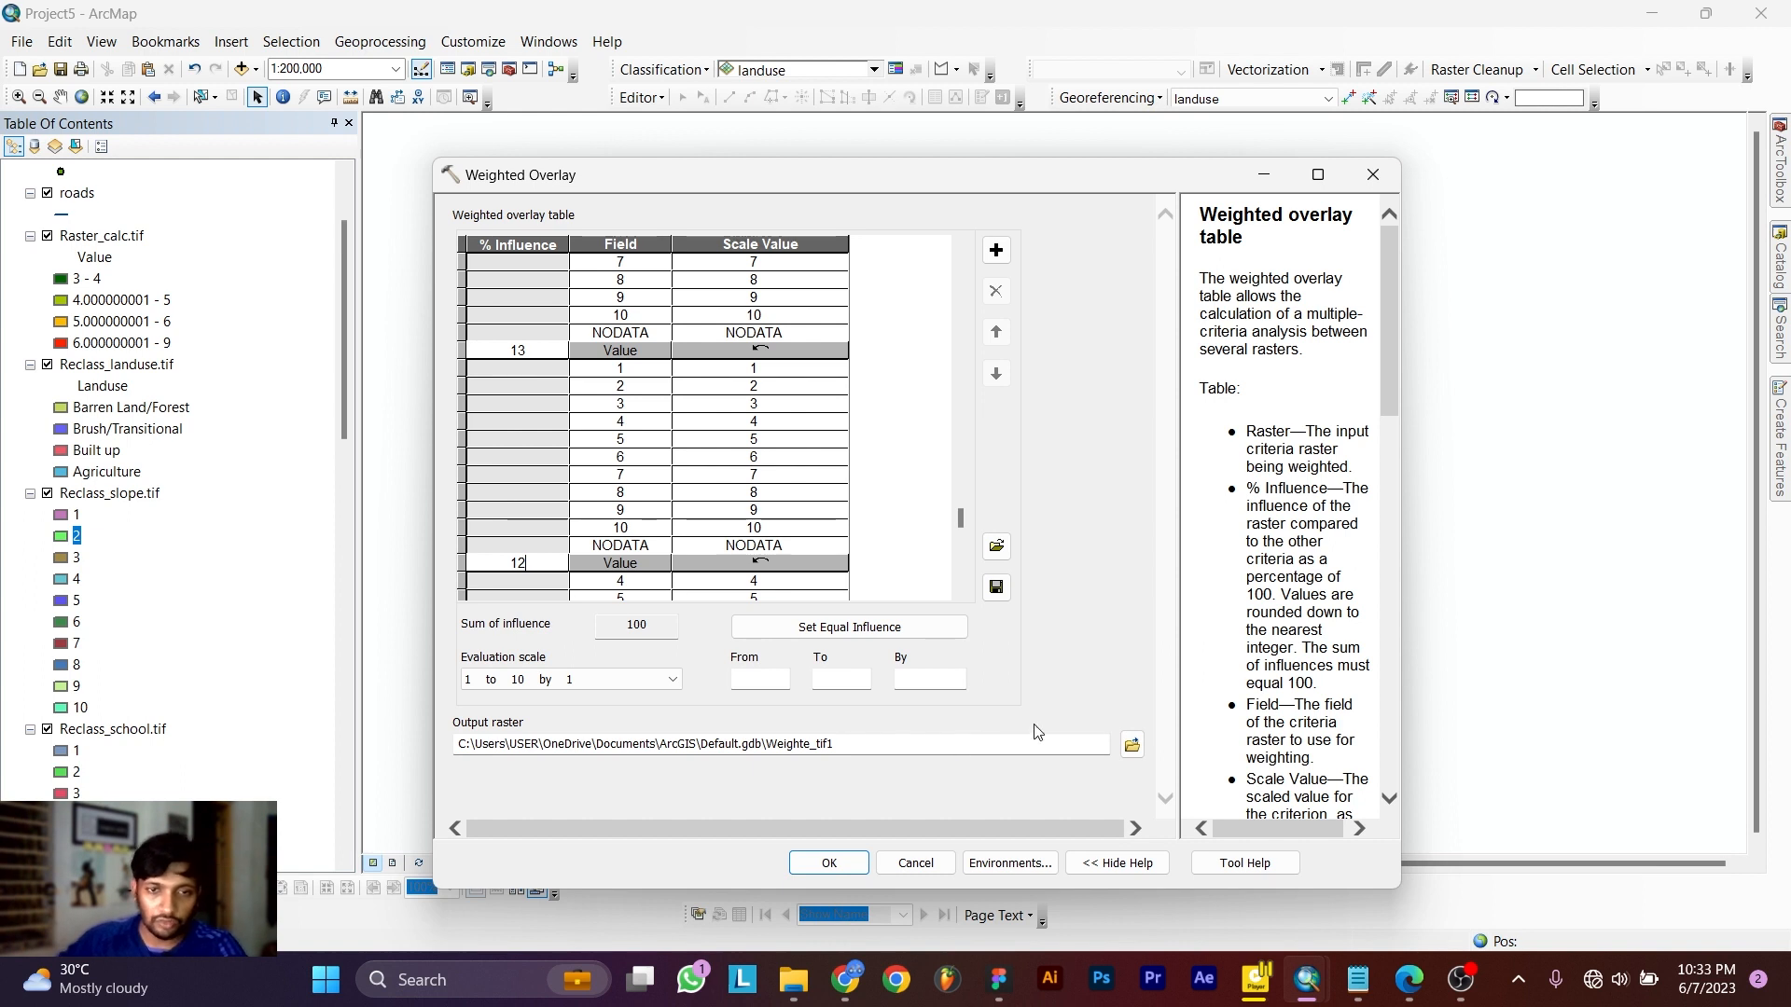
# Save the output raster as Weighted.tif in the Output folder, run Weighted Overlay, and dismiss the completion dialog.
pyautogui.click(1131, 743)
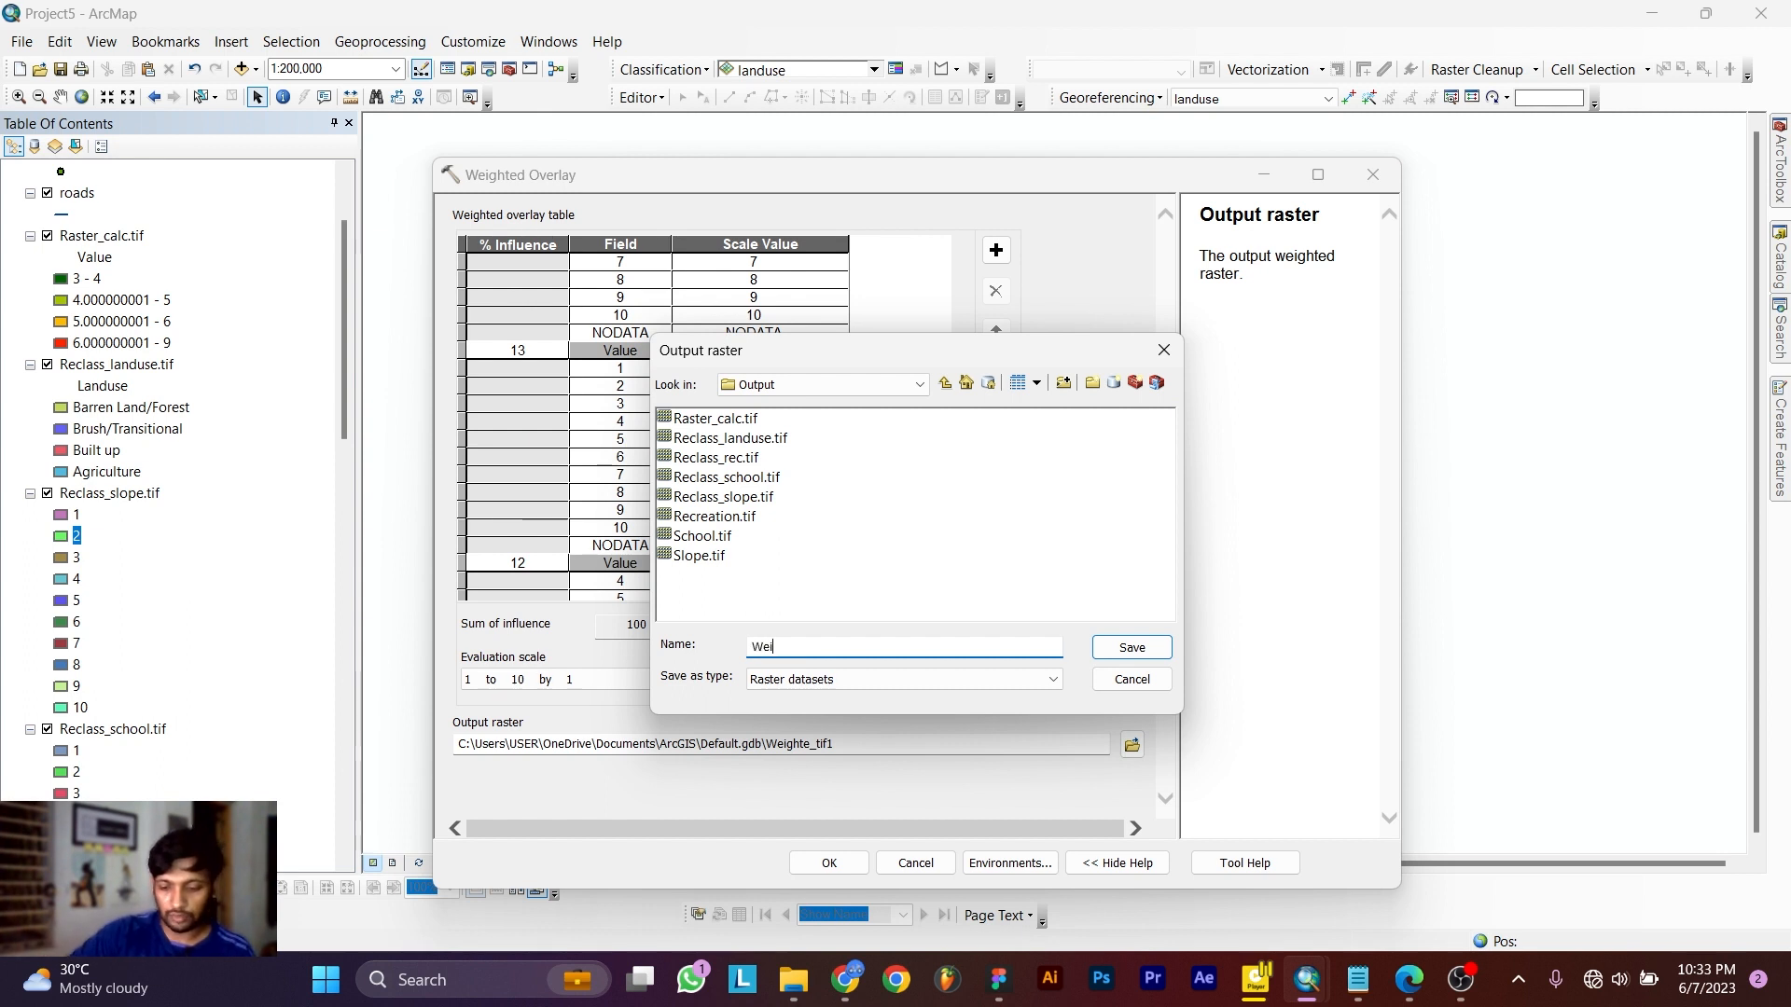
pyautogui.write('Weighter')
pyautogui.press('BackSpace')
pyautogui.write('d.tif')
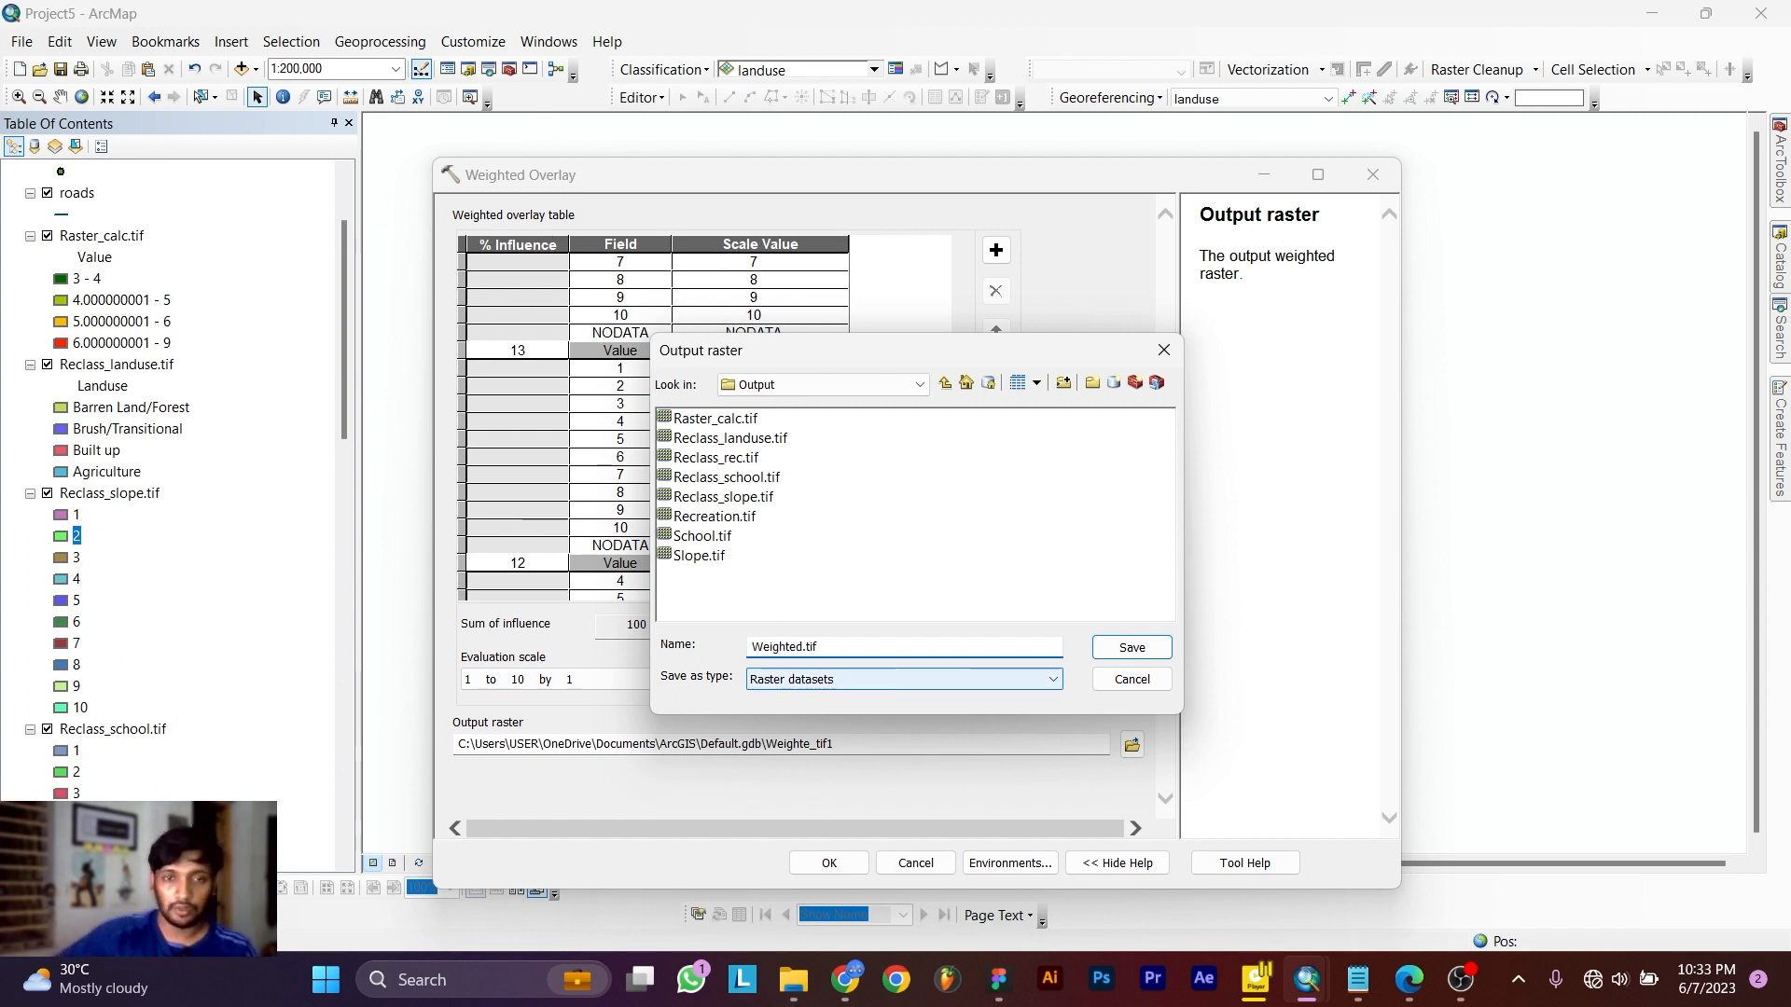
pyautogui.click(1132, 648)
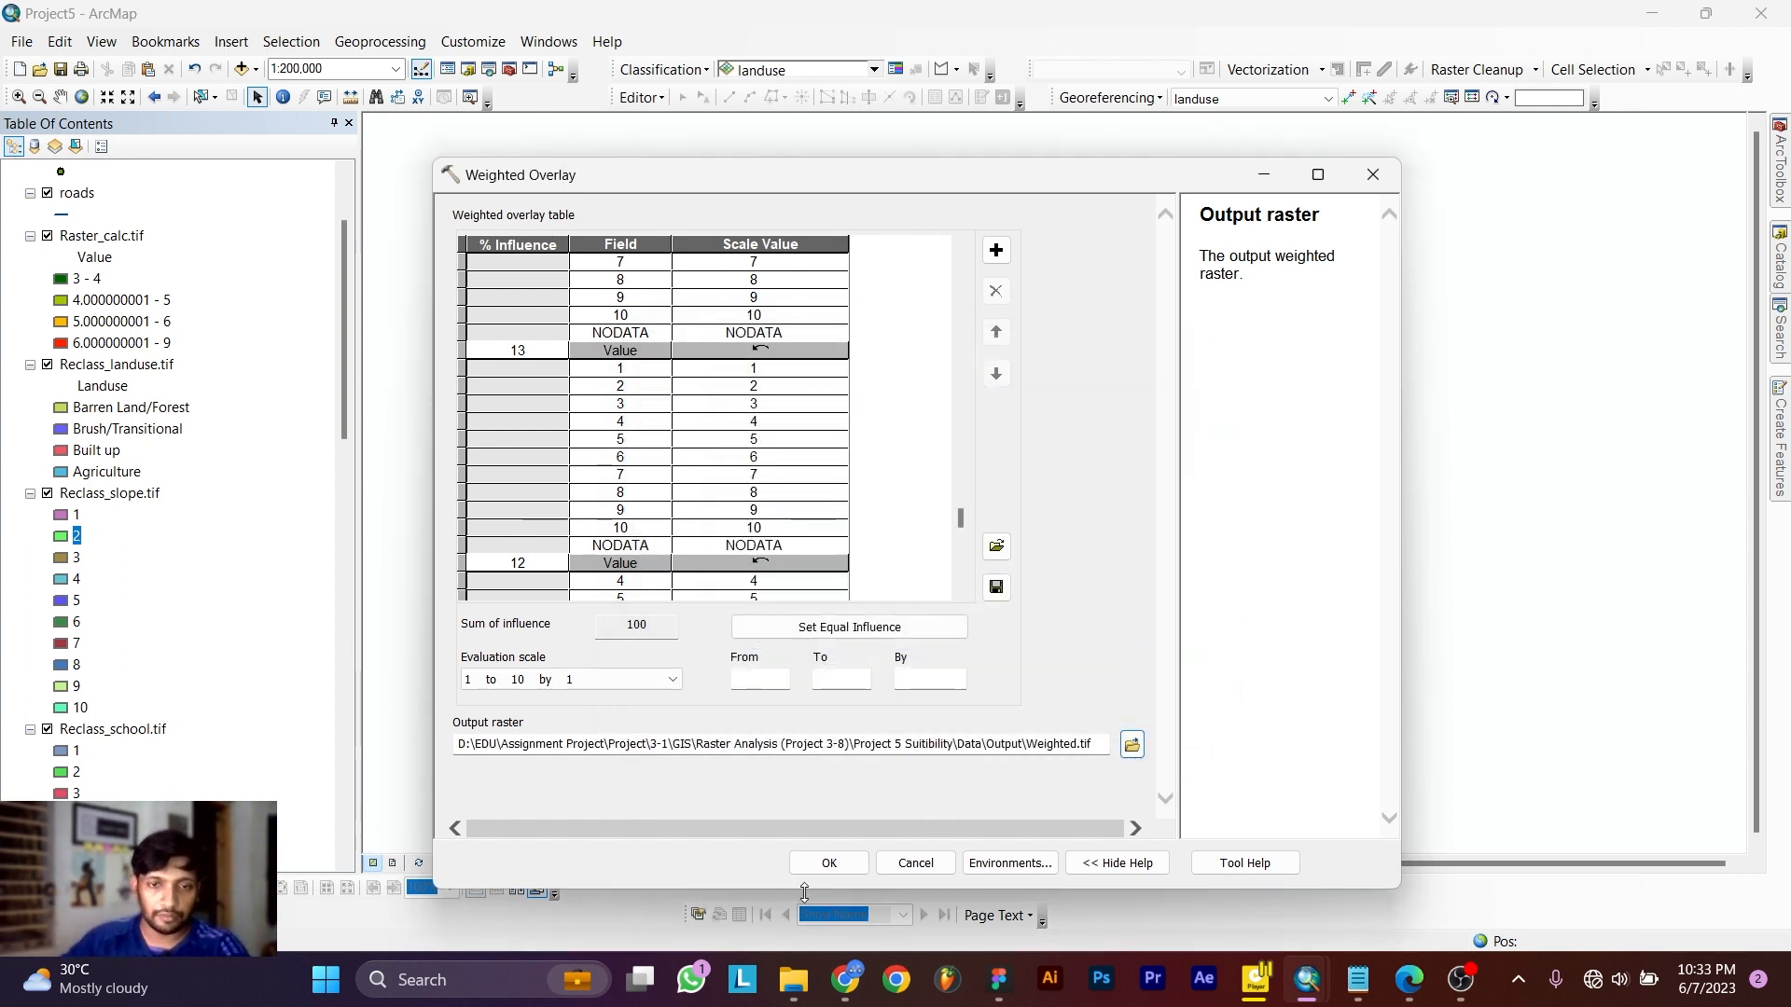
pyautogui.click(815, 867)
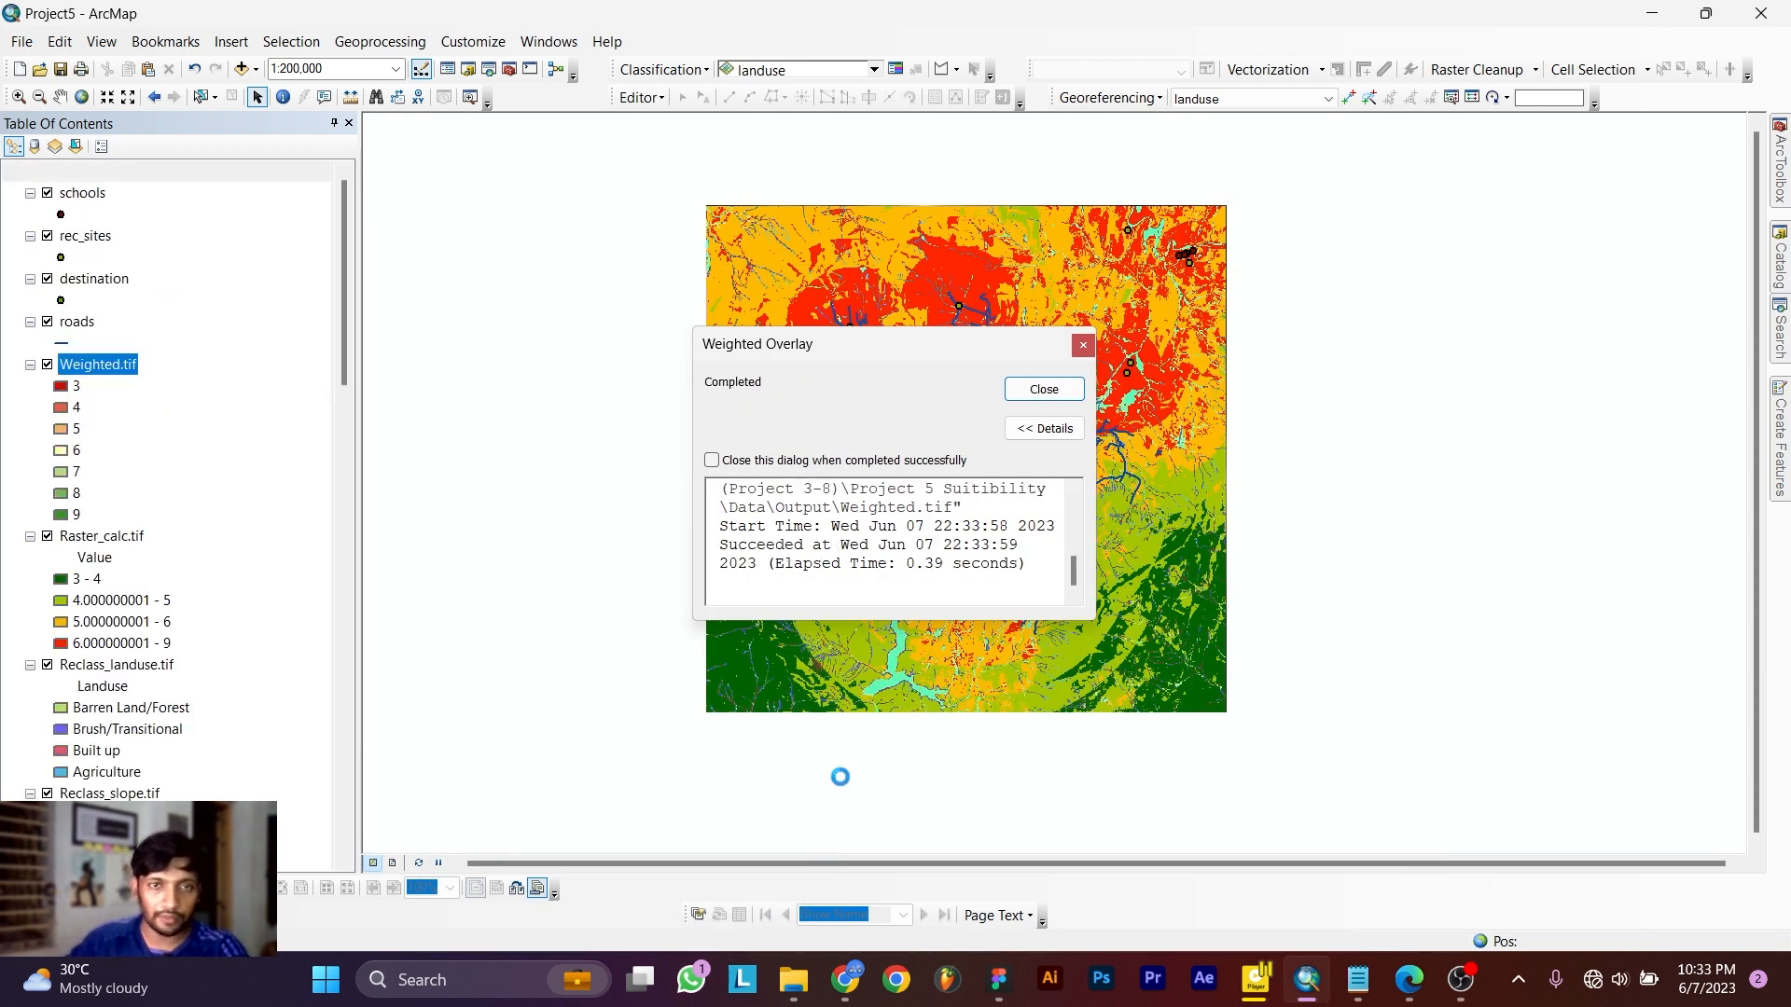
pyautogui.click(1083, 345)
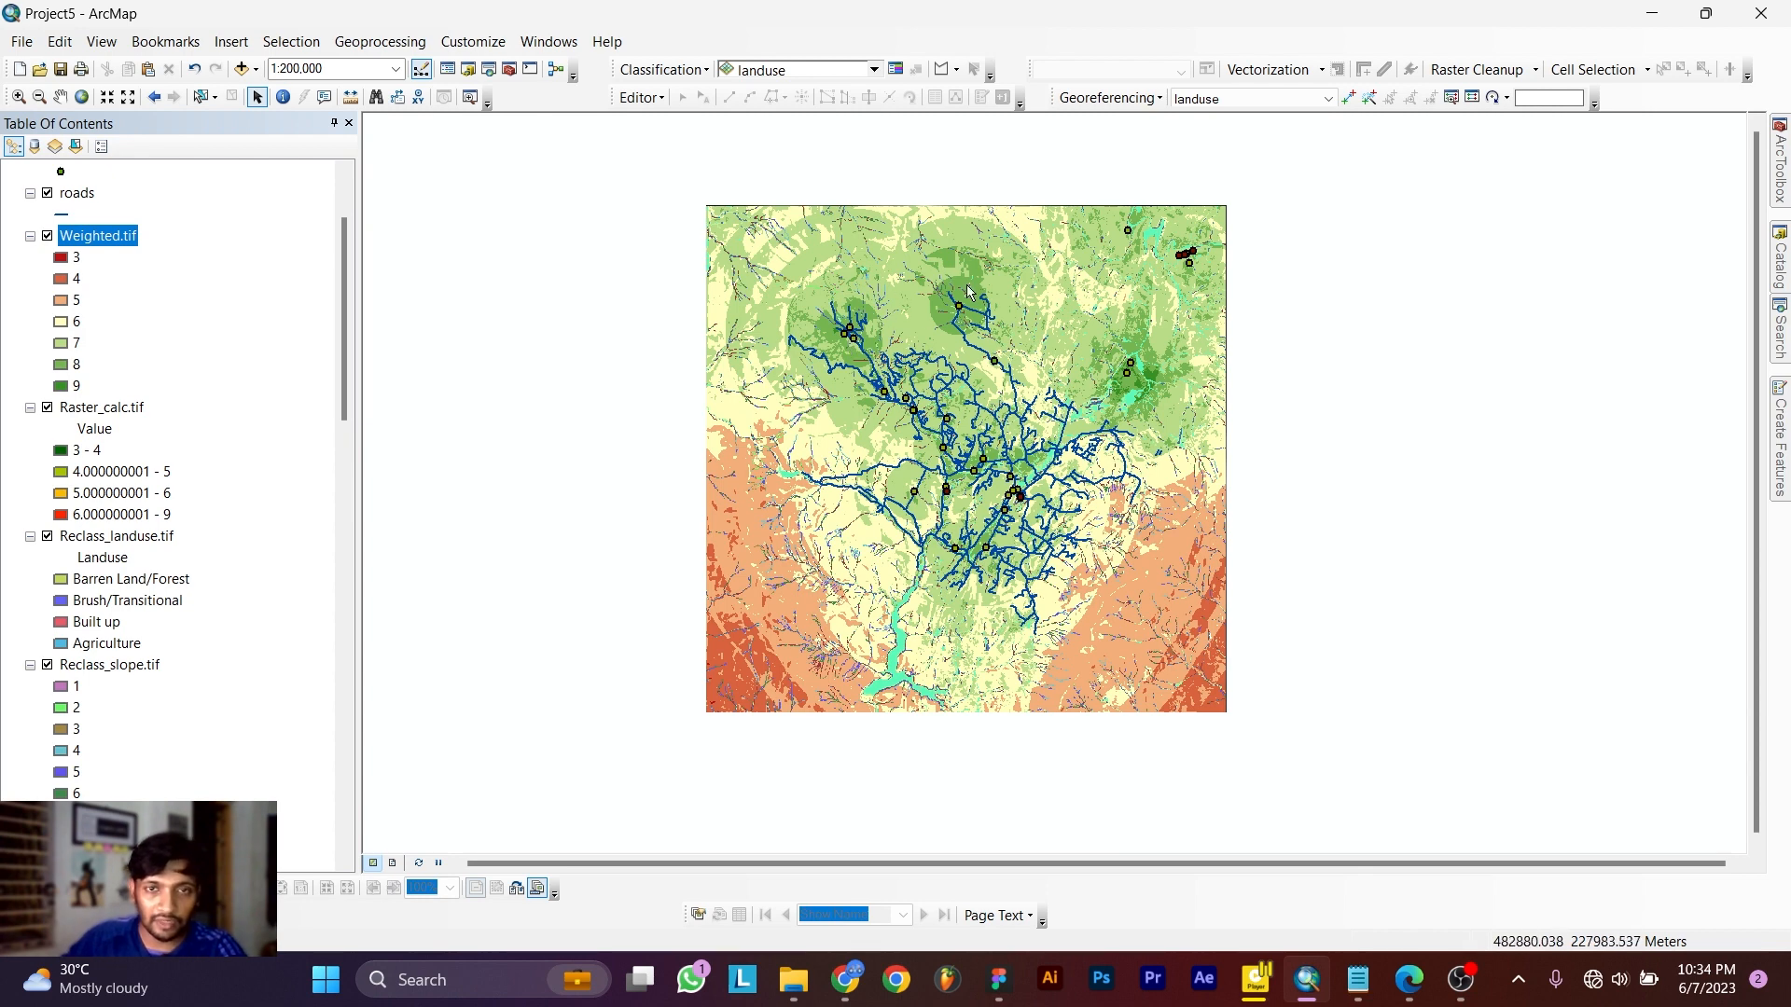
# Hide and show the Weighted.tif layer to compare it with Raster_calc.tif on the map.
pyautogui.click(47, 237)
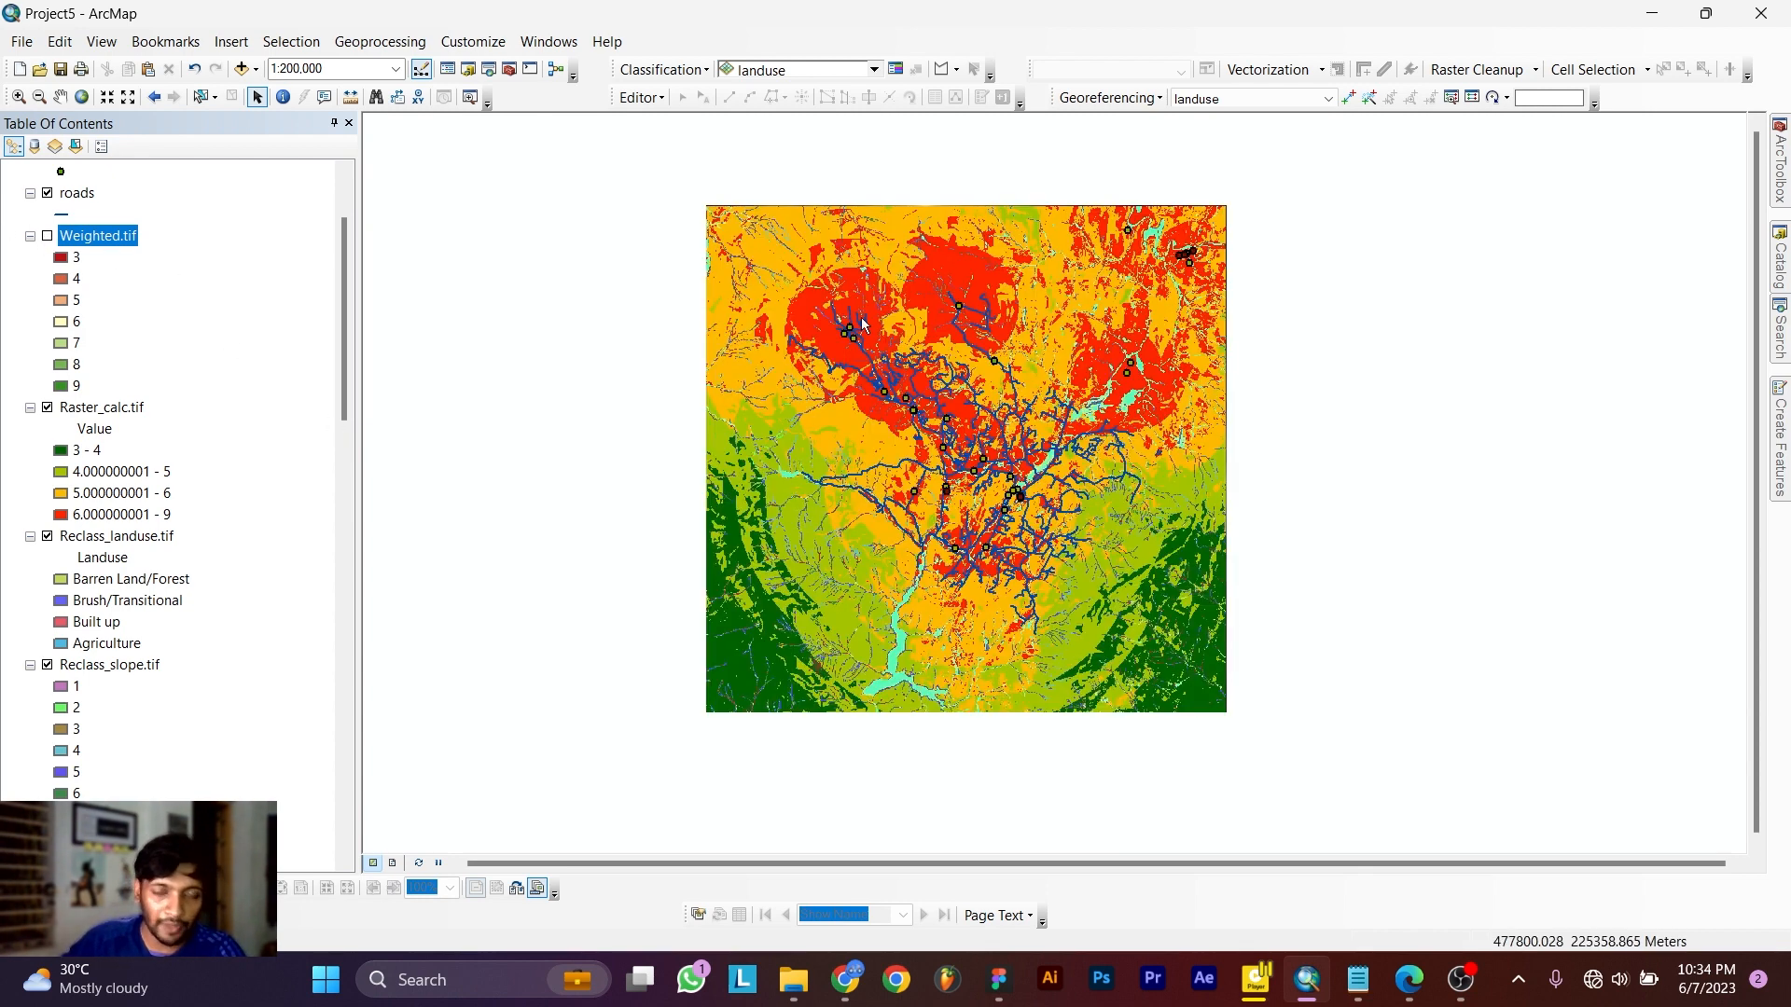
pyautogui.click(48, 237)
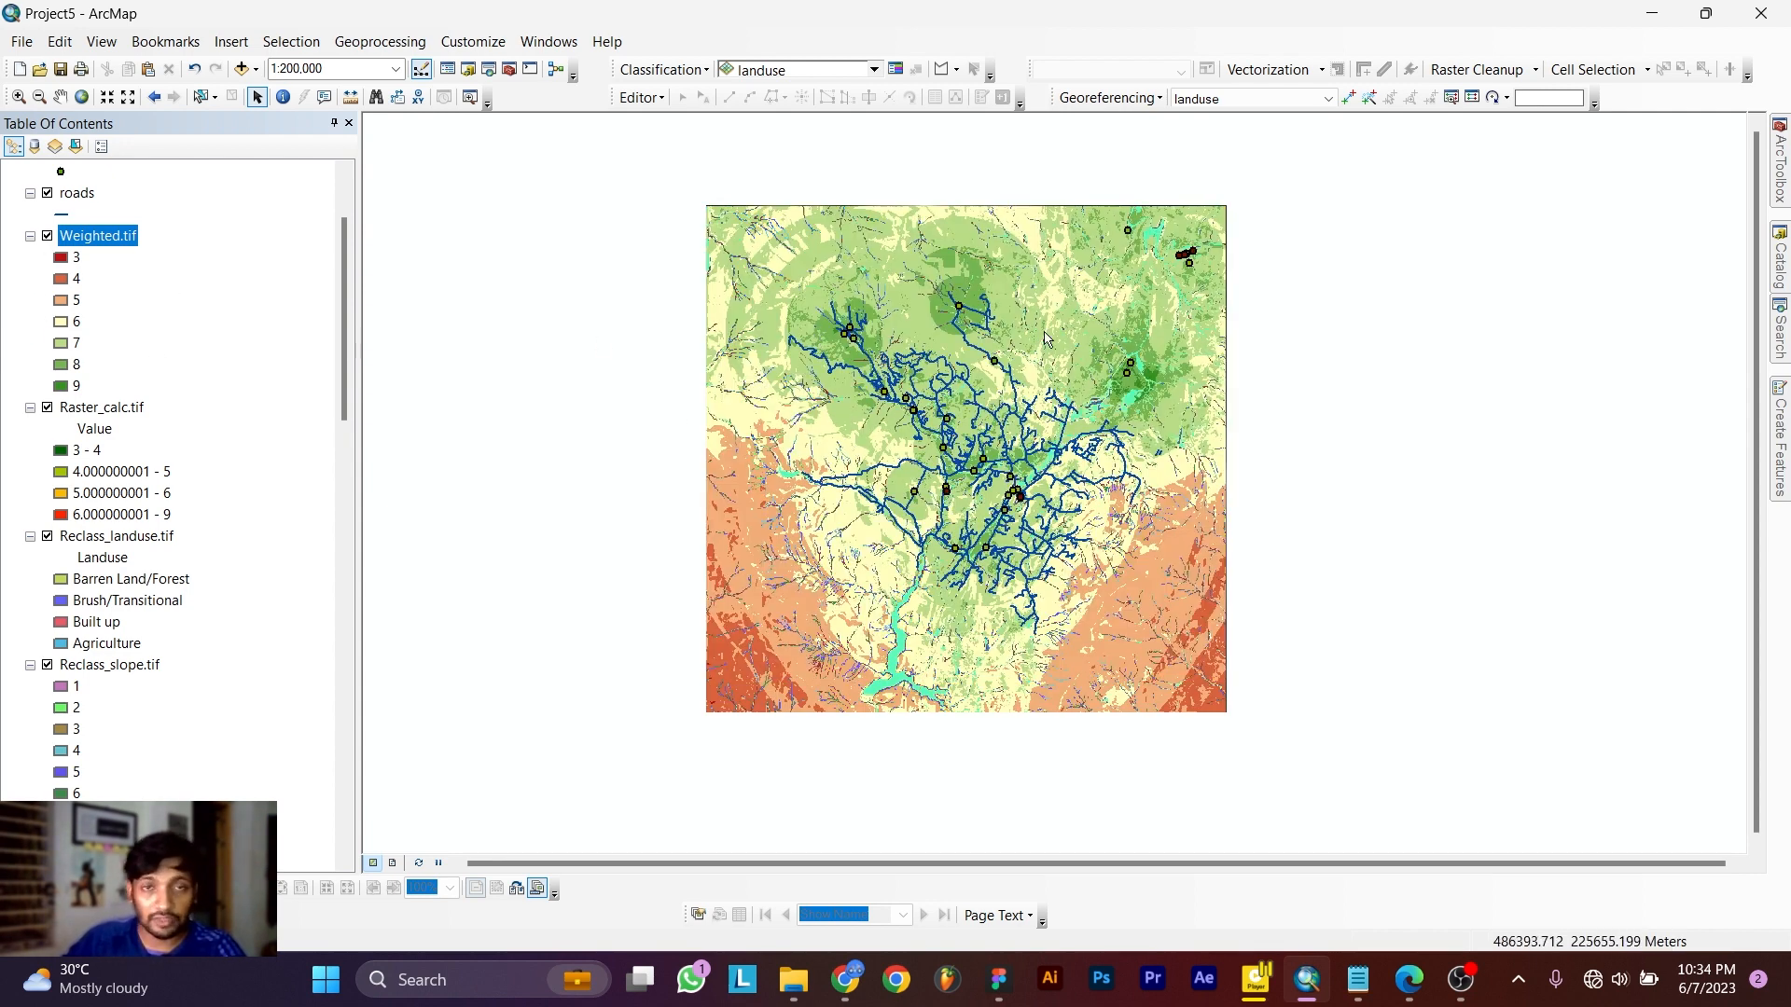